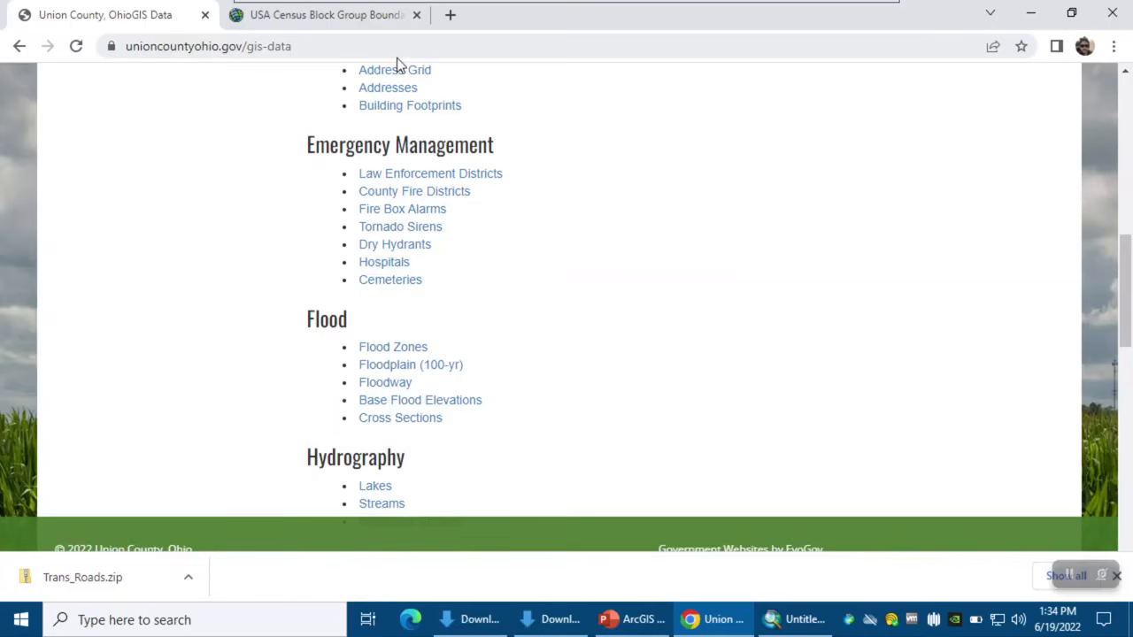
Look through the Union County GIS Data page, from the aerial photography downloads to the property datasets.
{"action": "scroll", "coordinate": [729, 331], "scroll_direction": "up", "scroll_amount": 15}
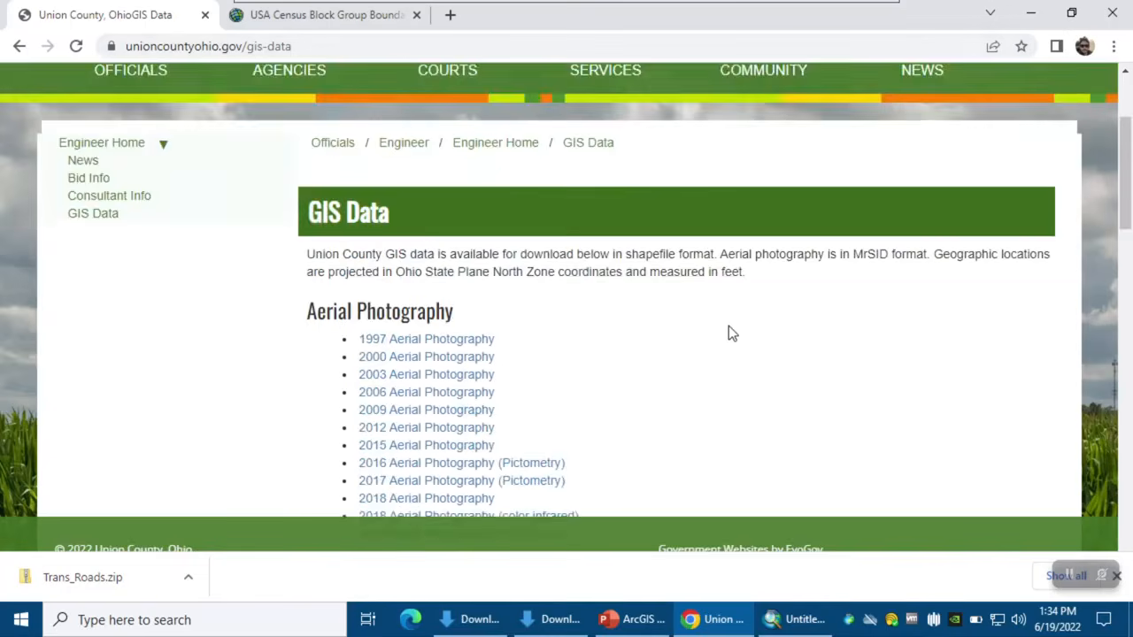
{"action": "scroll", "coordinate": [528, 359], "scroll_direction": "down", "scroll_amount": 1}
{"action": "scroll", "coordinate": [529, 359], "scroll_direction": "down", "scroll_amount": 2}
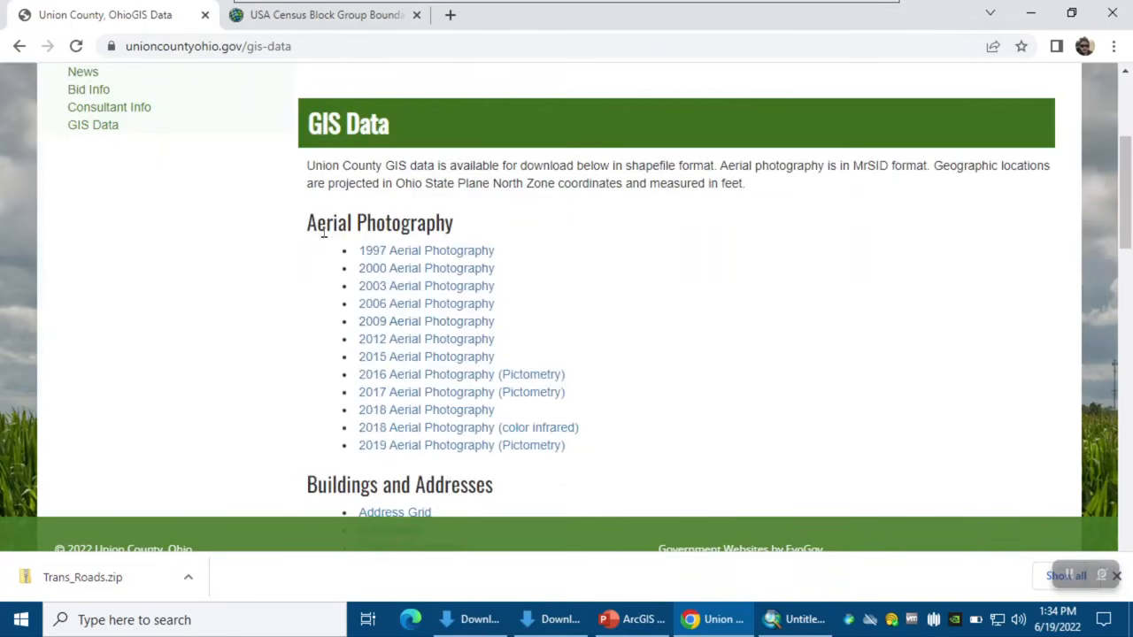
{"action": "scroll", "coordinate": [608, 271], "scroll_direction": "down", "scroll_amount": 3}
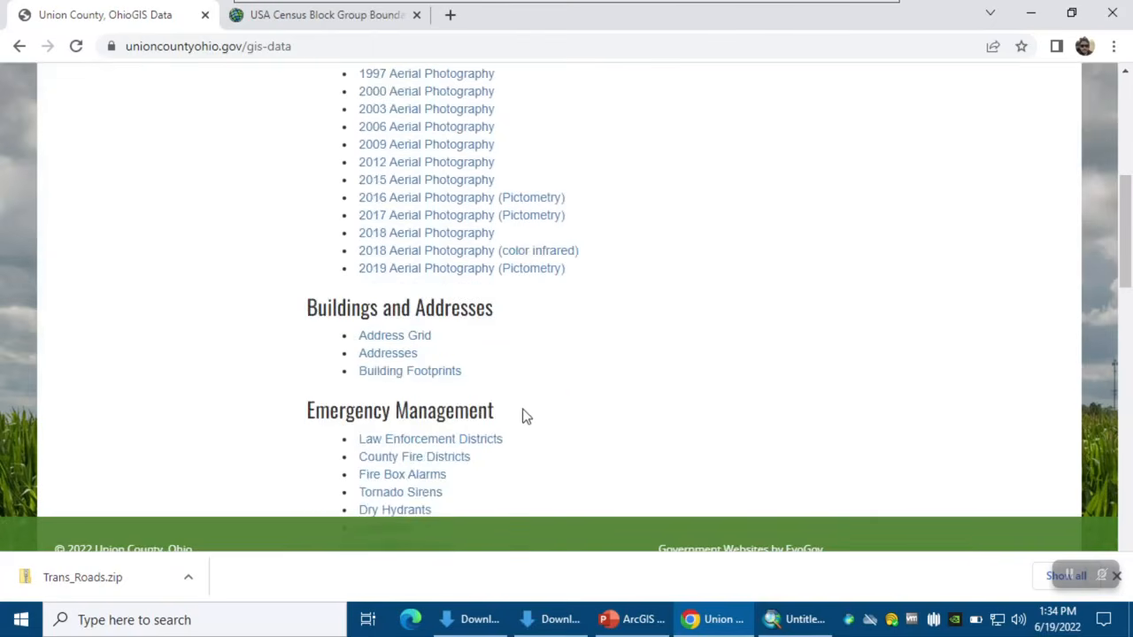
{"action": "scroll", "coordinate": [525, 416], "scroll_direction": "up", "scroll_amount": 4}
{"action": "scroll", "coordinate": [525, 416], "scroll_direction": "down", "scroll_amount": 1}
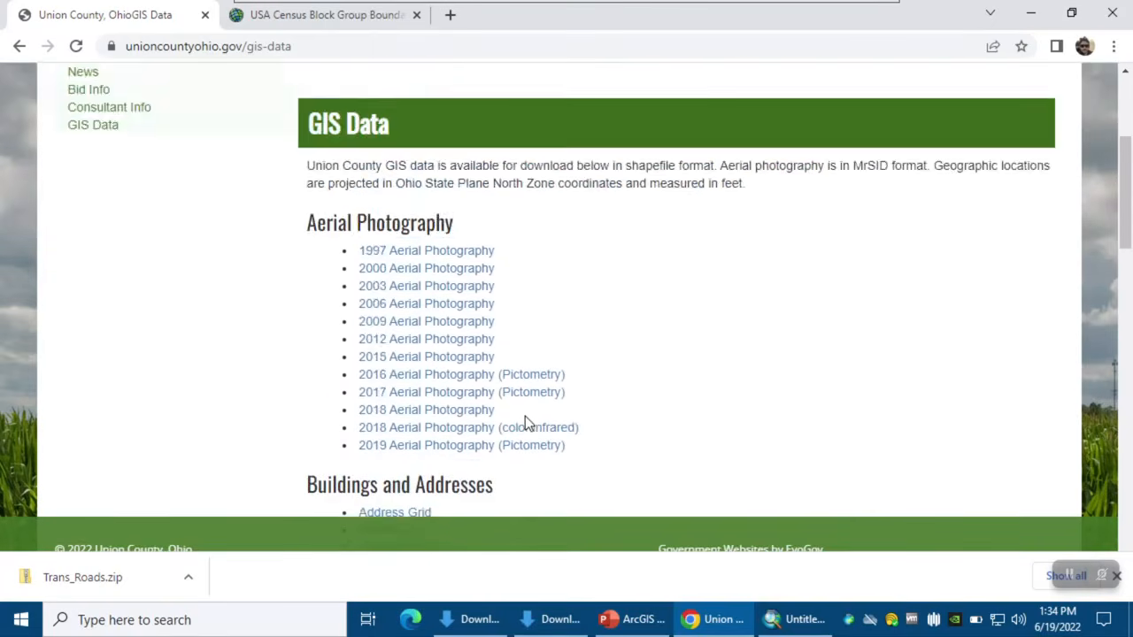
{"action": "scroll", "coordinate": [571, 344], "scroll_direction": "up", "scroll_amount": 1}
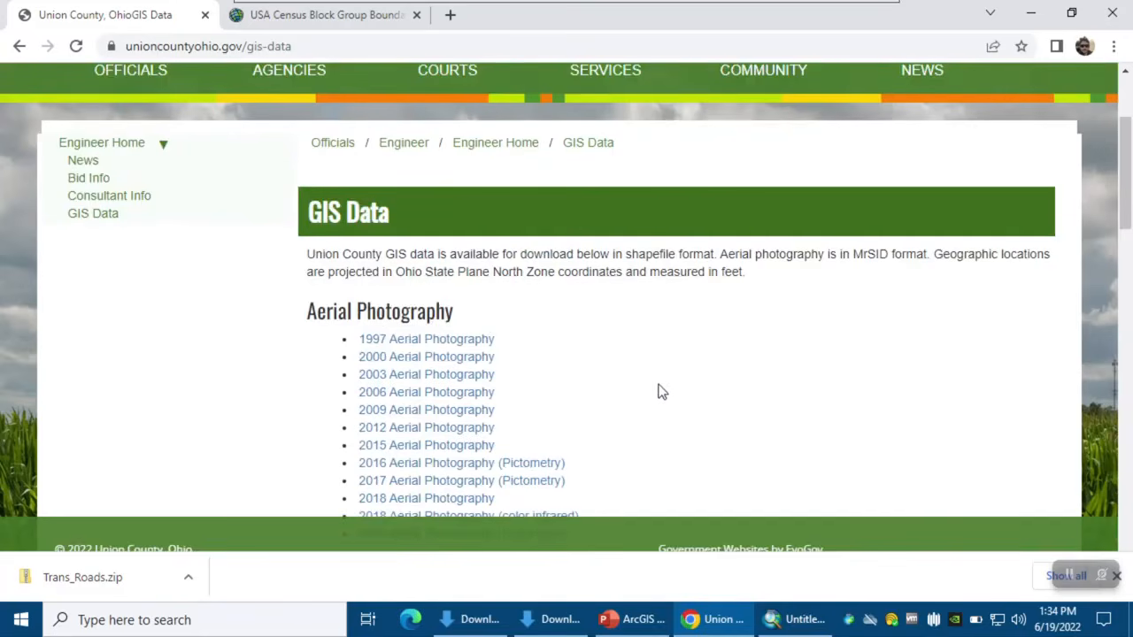
{"action": "scroll", "coordinate": [625, 384], "scroll_direction": "down", "scroll_amount": 7}
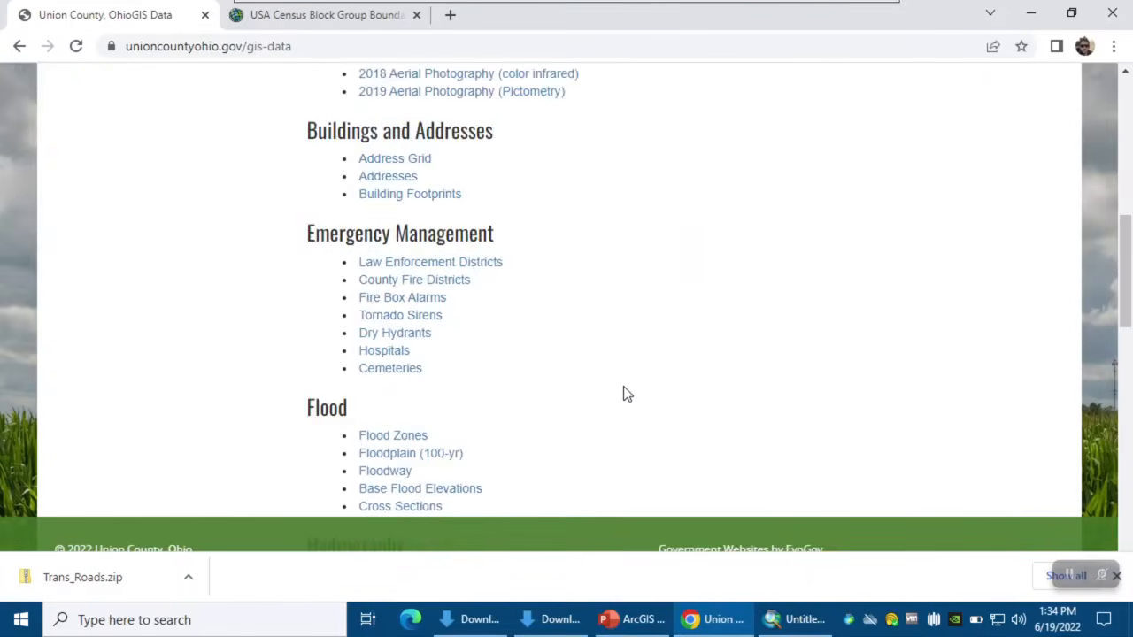
{"action": "scroll", "coordinate": [625, 395], "scroll_direction": "down", "scroll_amount": 1}
{"action": "scroll", "coordinate": [541, 384], "scroll_direction": "down", "scroll_amount": 1}
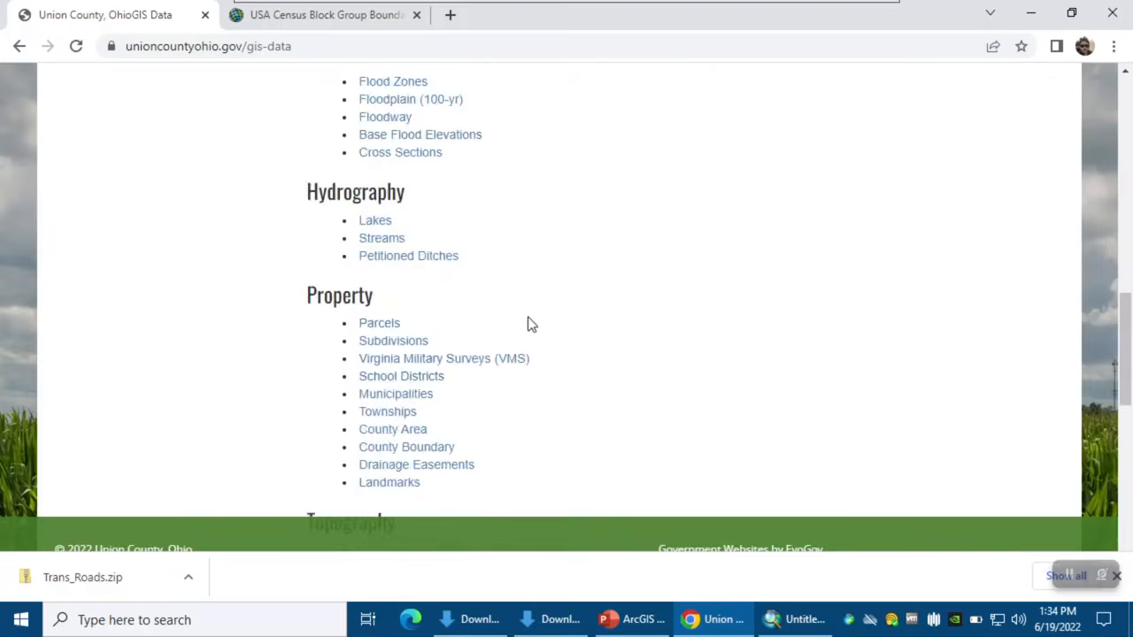
Download the Roads dataset from the Transportation section and show Trans_Roads.zip in its Downloads folder.
{"action": "scroll", "coordinate": [526, 324], "scroll_direction": "down", "scroll_amount": 6}
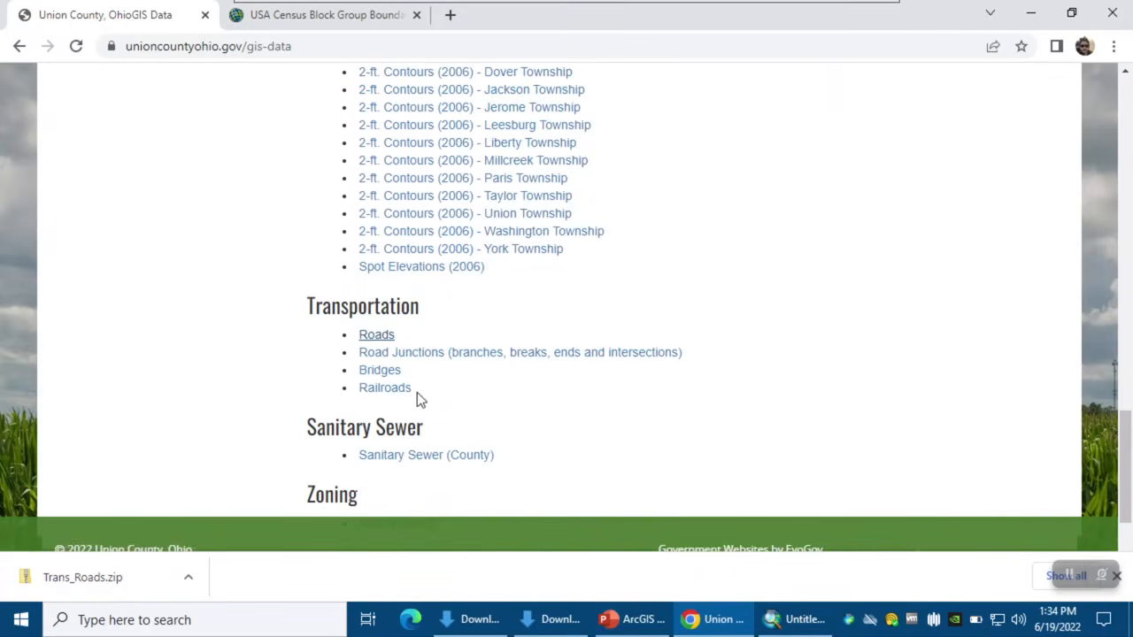
{"action": "scroll", "coordinate": [417, 392], "scroll_direction": "down", "scroll_amount": 1}
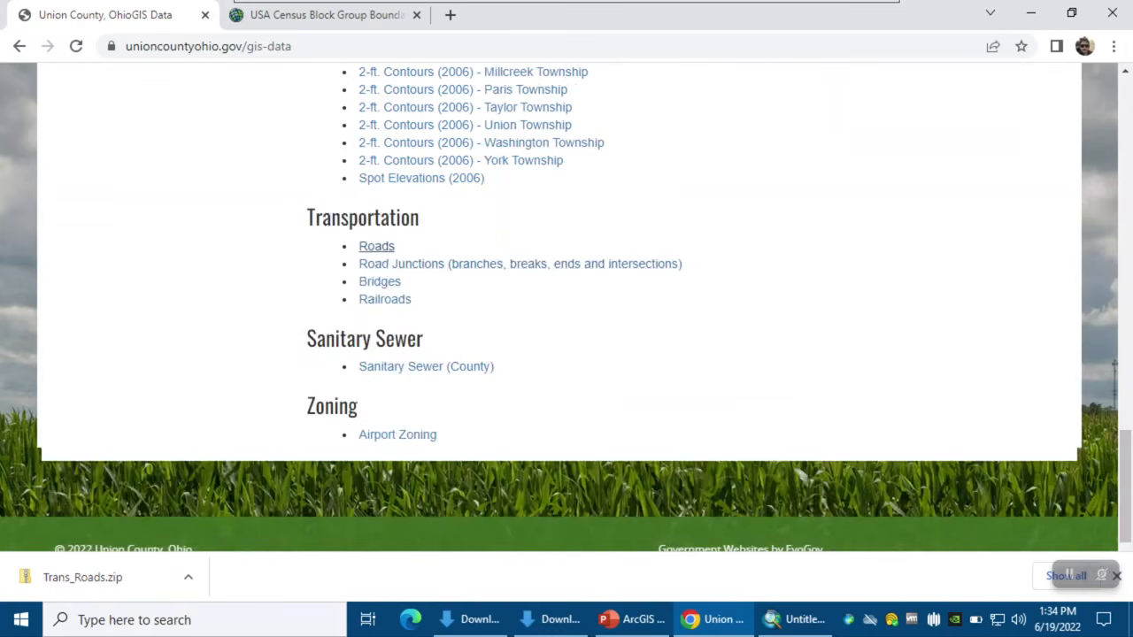
{"action": "left_click", "coordinate": [376, 247]}
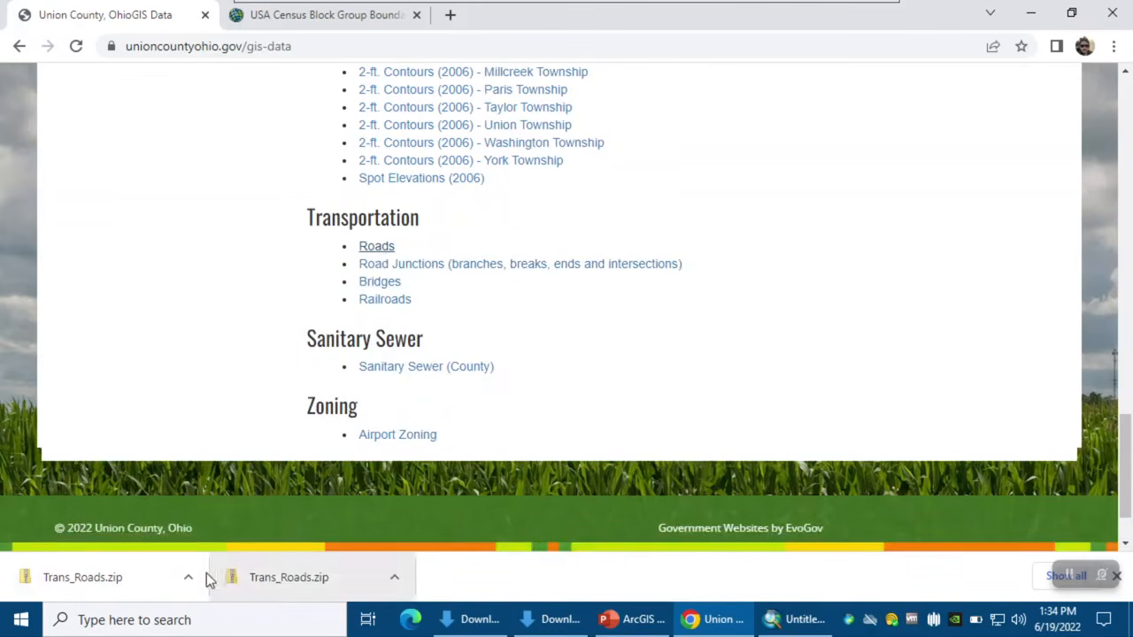
{"action": "left_click", "coordinate": [187, 577]}
{"action": "left_click", "coordinate": [223, 520]}
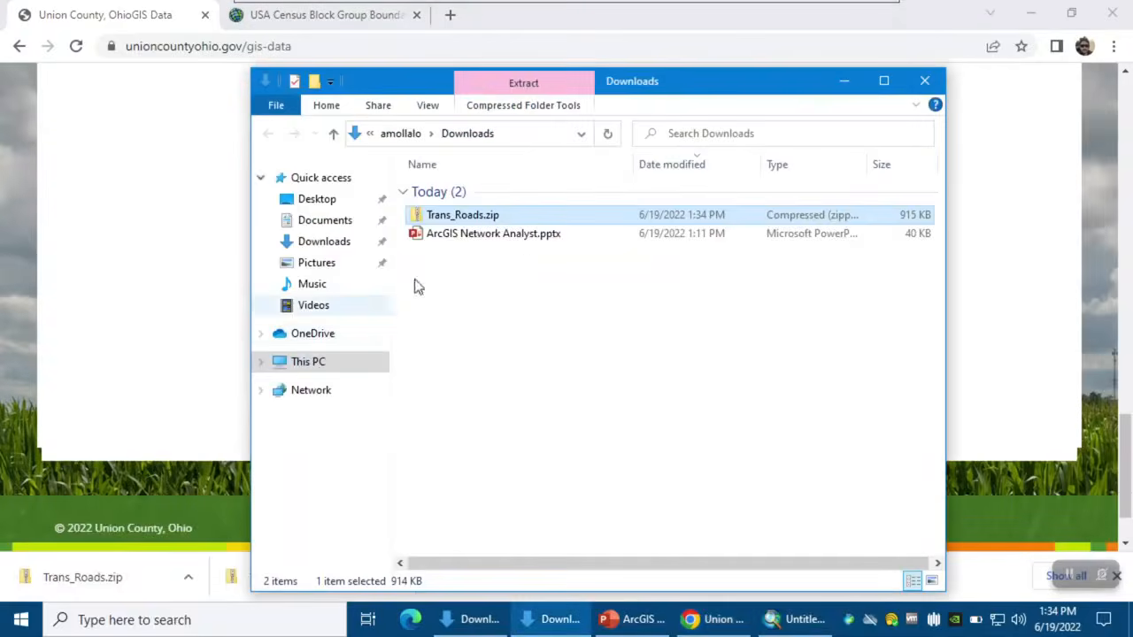
{"action": "right_click", "coordinate": [455, 226]}
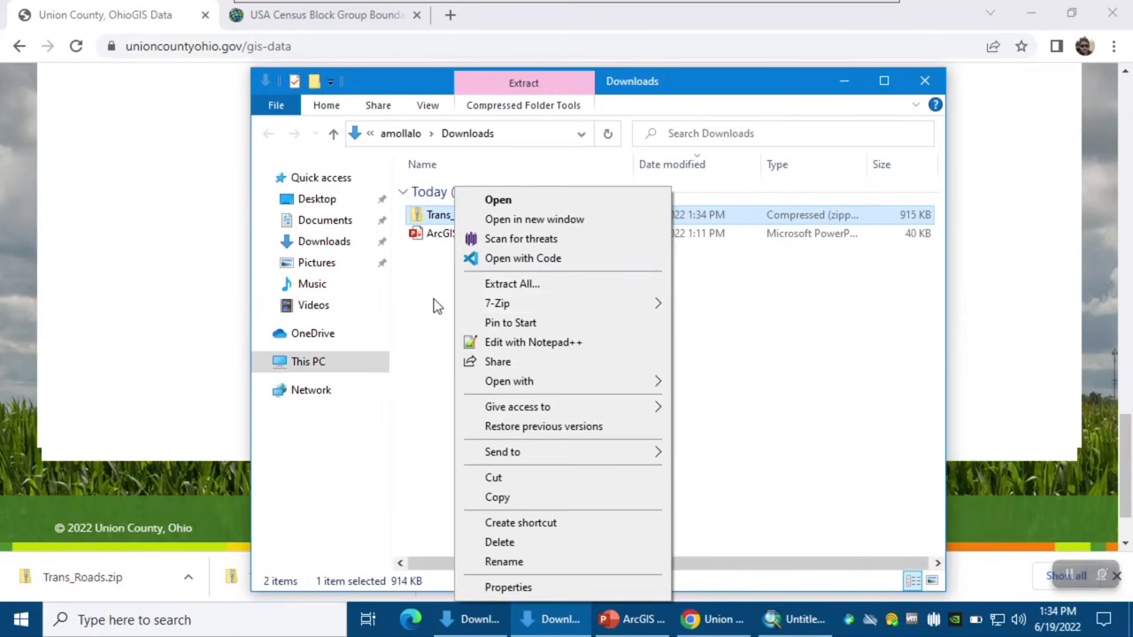
{"action": "left_click", "coordinate": [433, 305]}
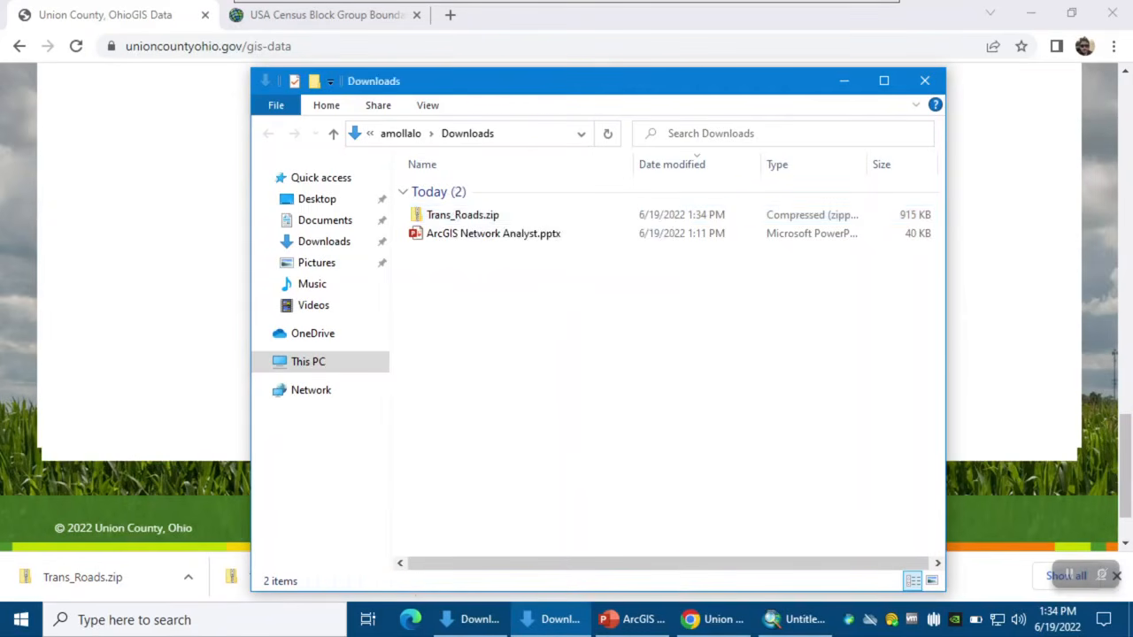
Switch to ArcMap and add Trans_Roads.shp from H:\GIS\Network1 to the map, dismissing the coordinate system warning.
{"action": "left_click", "coordinate": [796, 620]}
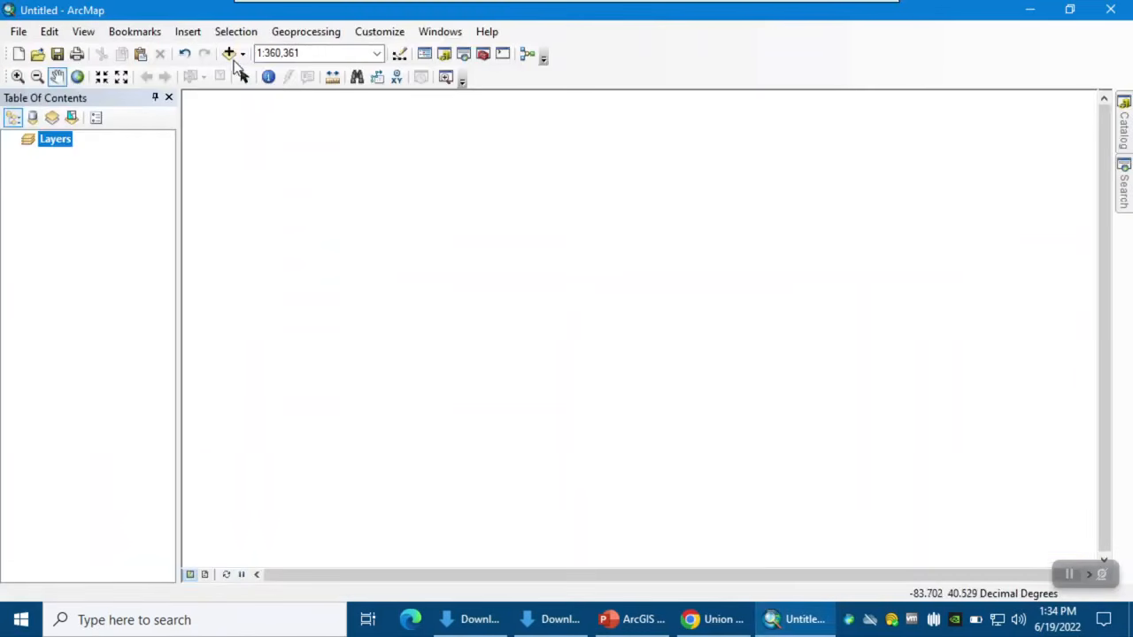
{"action": "left_click", "coordinate": [229, 55]}
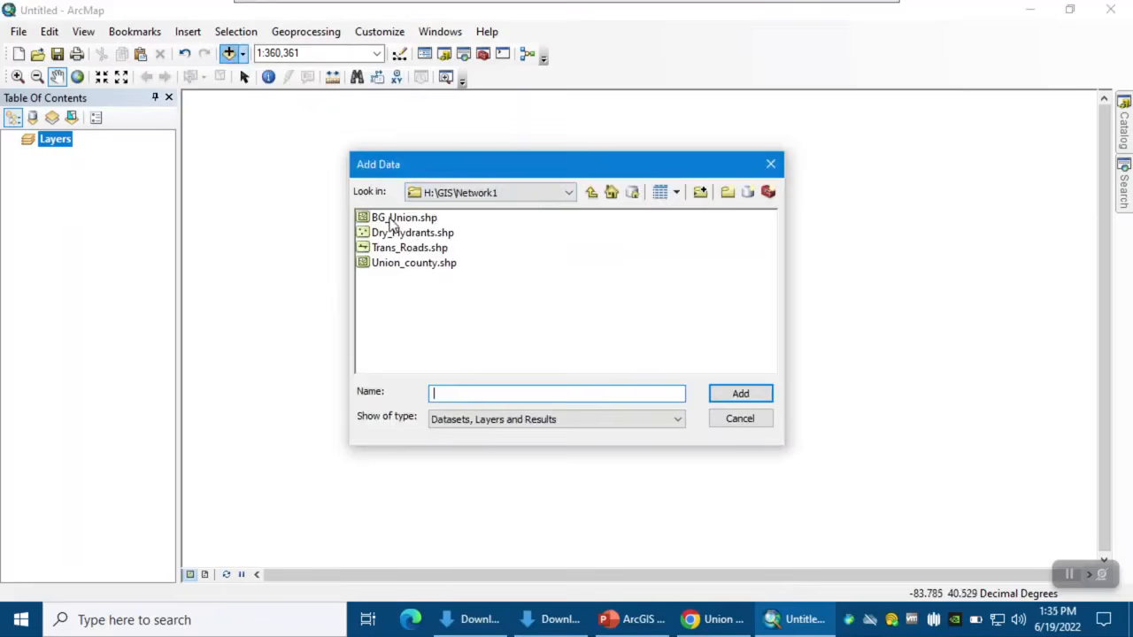
{"action": "left_click", "coordinate": [391, 251]}
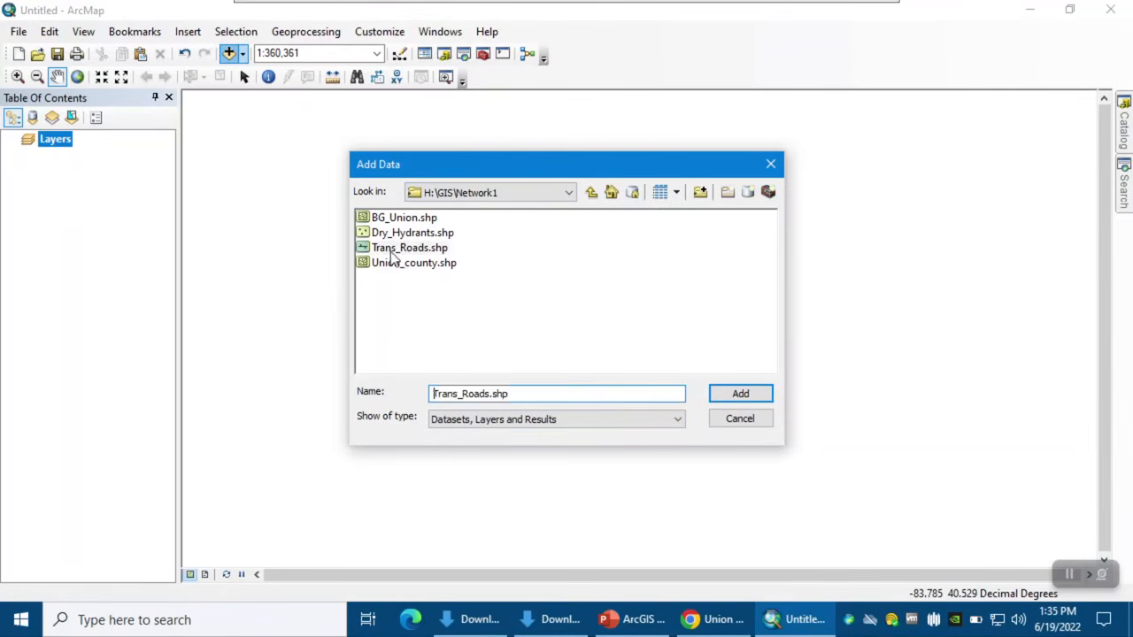
{"action": "left_click", "coordinate": [732, 400]}
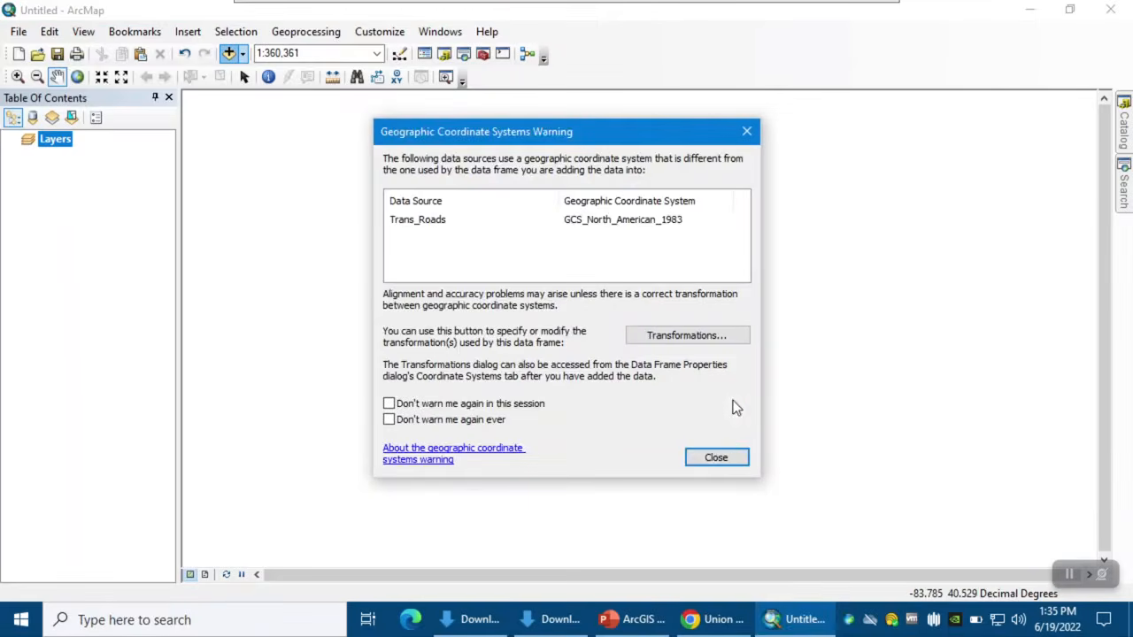
{"action": "left_click", "coordinate": [713, 458]}
Open the attribute table of the Trans_Roads layer and look through its fields to the last column.
{"action": "right_click", "coordinate": [86, 156]}
{"action": "left_click", "coordinate": [117, 211]}
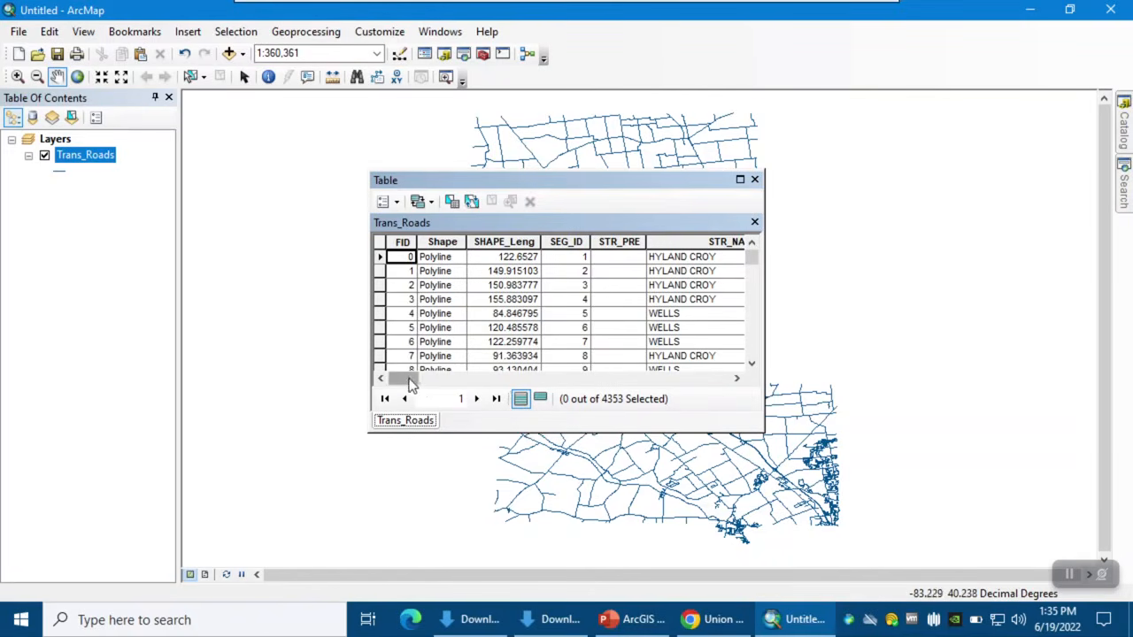
{"action": "left_click_drag", "start_coordinate": [409, 382], "coordinate": [630, 408]}
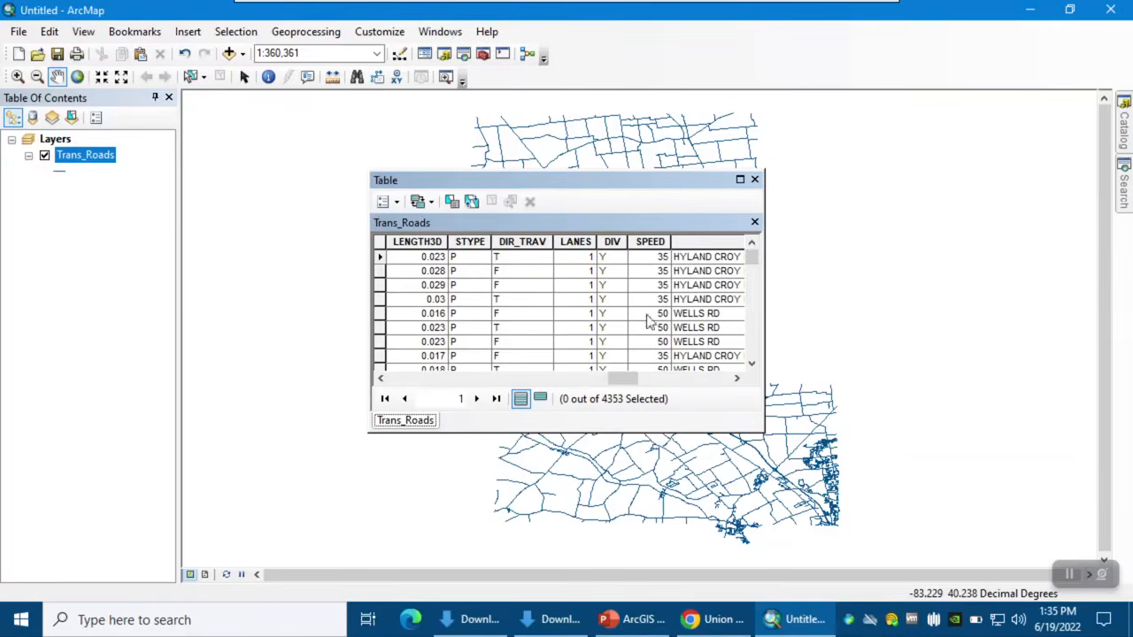
{"action": "left_click_drag", "start_coordinate": [634, 387], "coordinate": [742, 397]}
Add a field named Minutes of type Double to the Trans_Roads attribute table.
{"action": "left_click", "coordinate": [387, 202]}
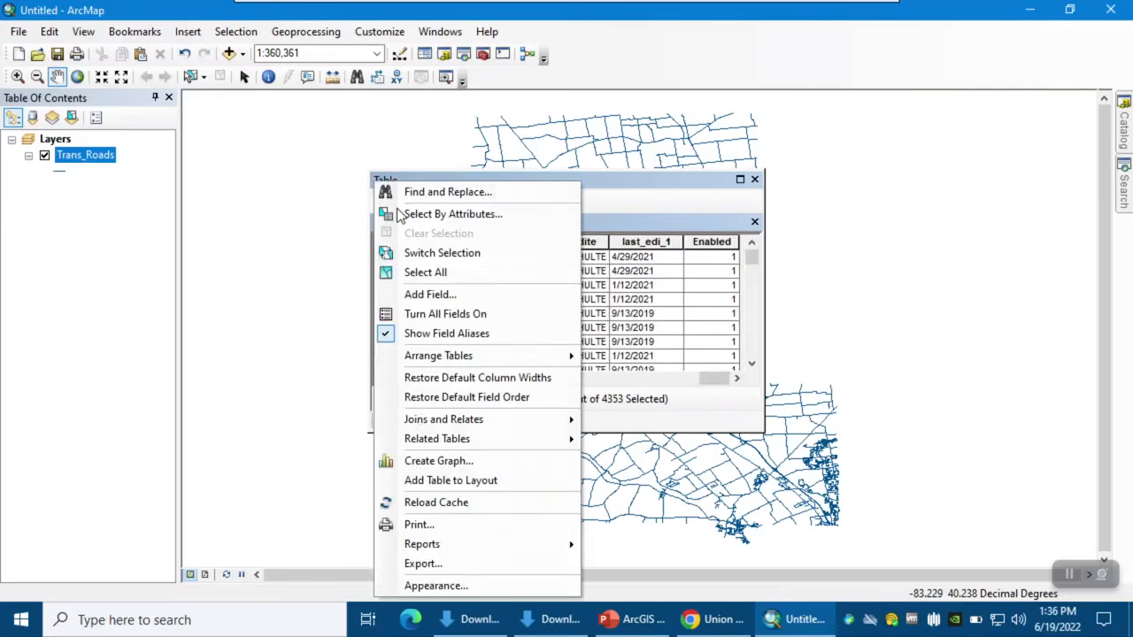
{"action": "left_click", "coordinate": [428, 299]}
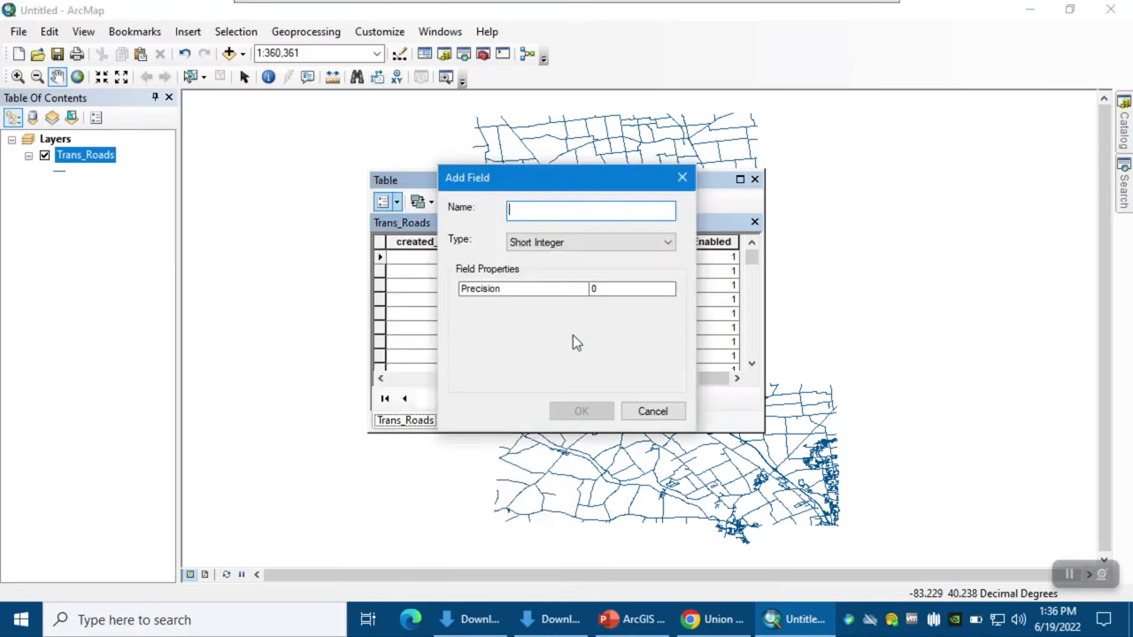
{"action": "type", "text": "Minutes"}
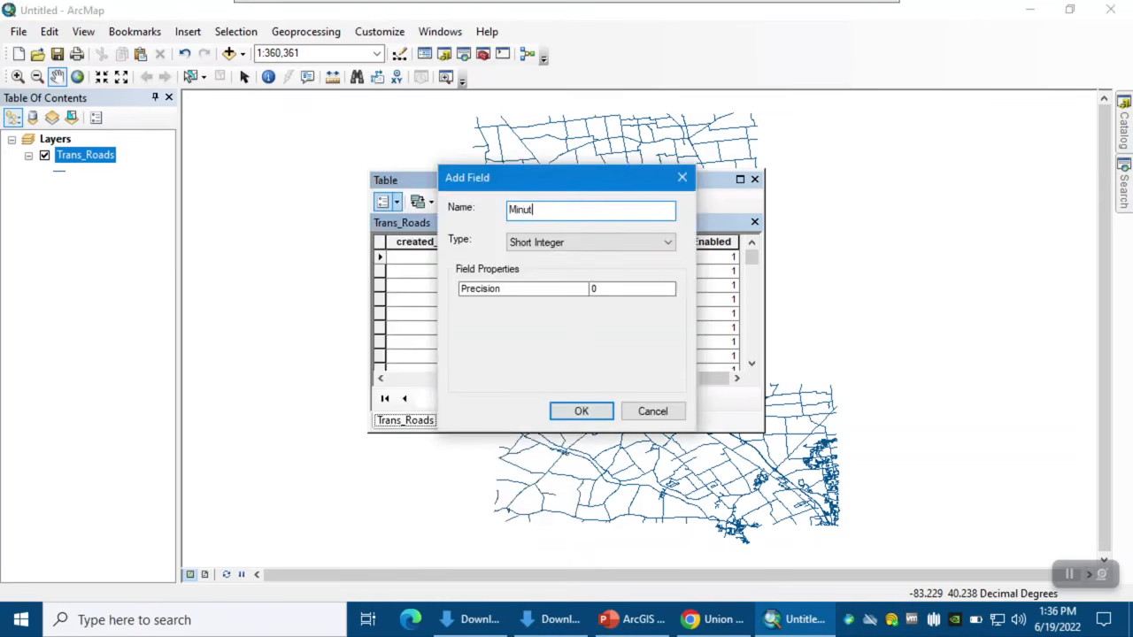
{"action": "left_click", "coordinate": [556, 247]}
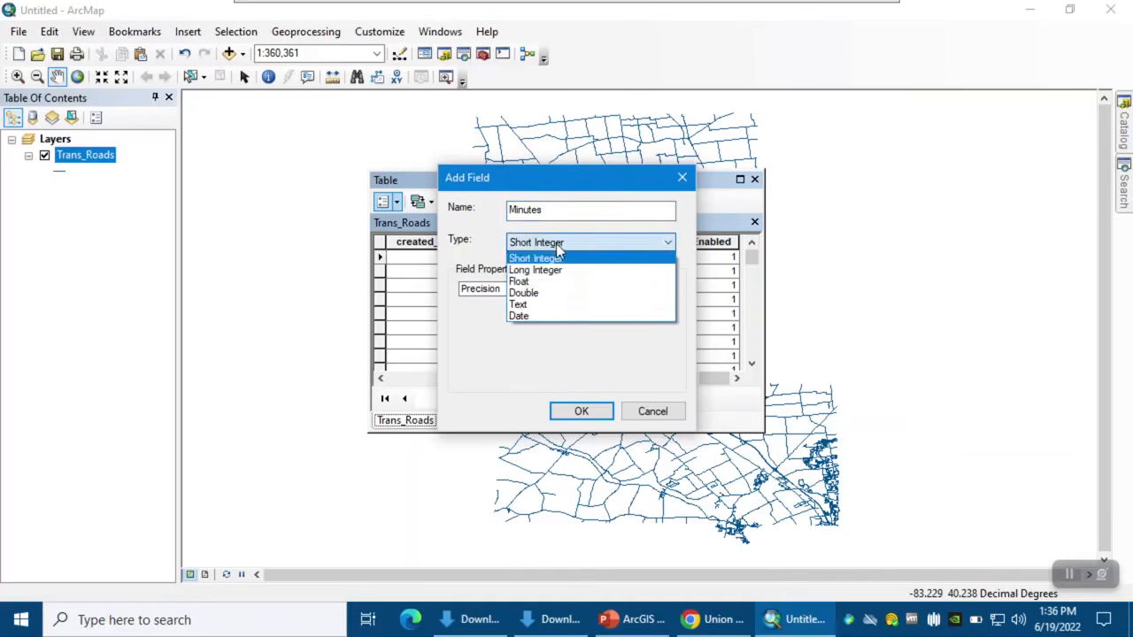
{"action": "left_click", "coordinate": [551, 293]}
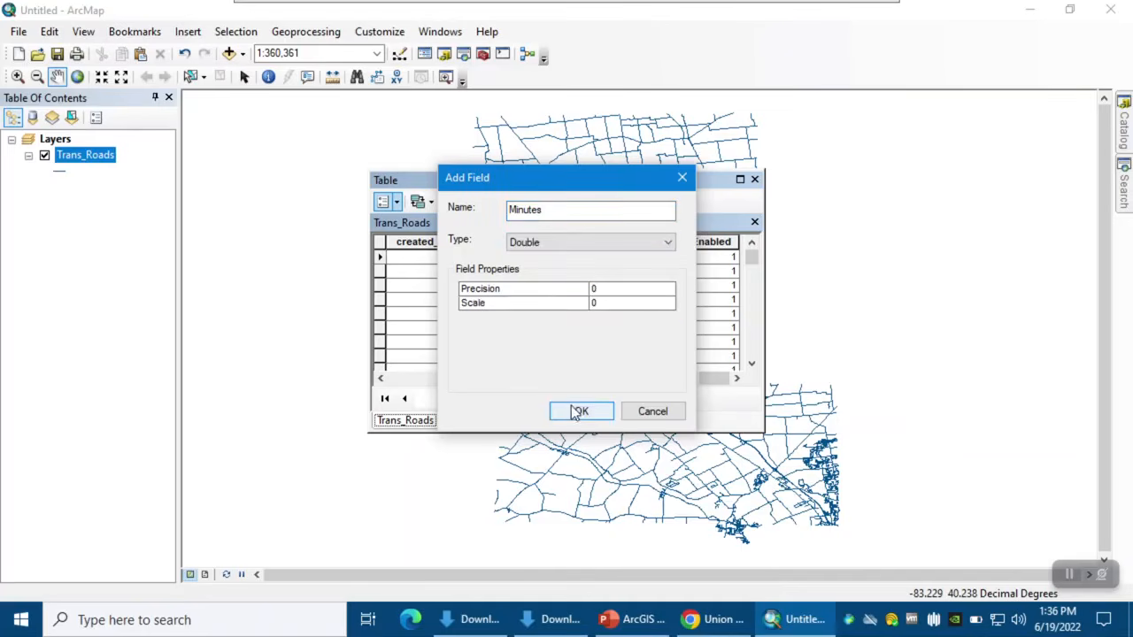
{"action": "left_click", "coordinate": [577, 412]}
{"action": "left_click", "coordinate": [736, 378]}
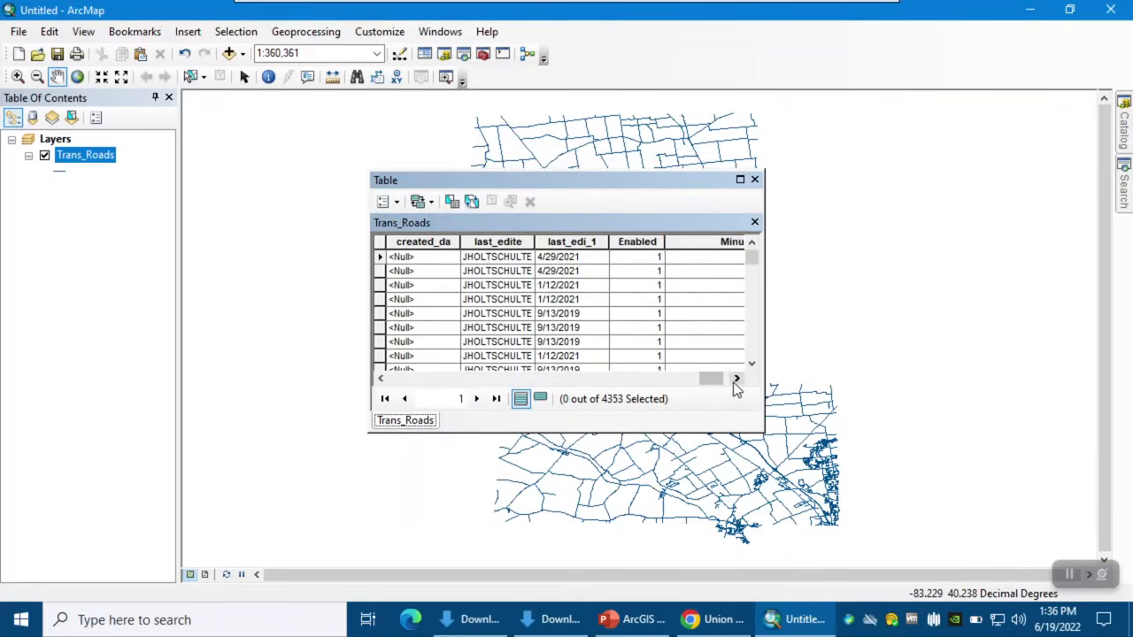
{"action": "left_click", "coordinate": [737, 379]}
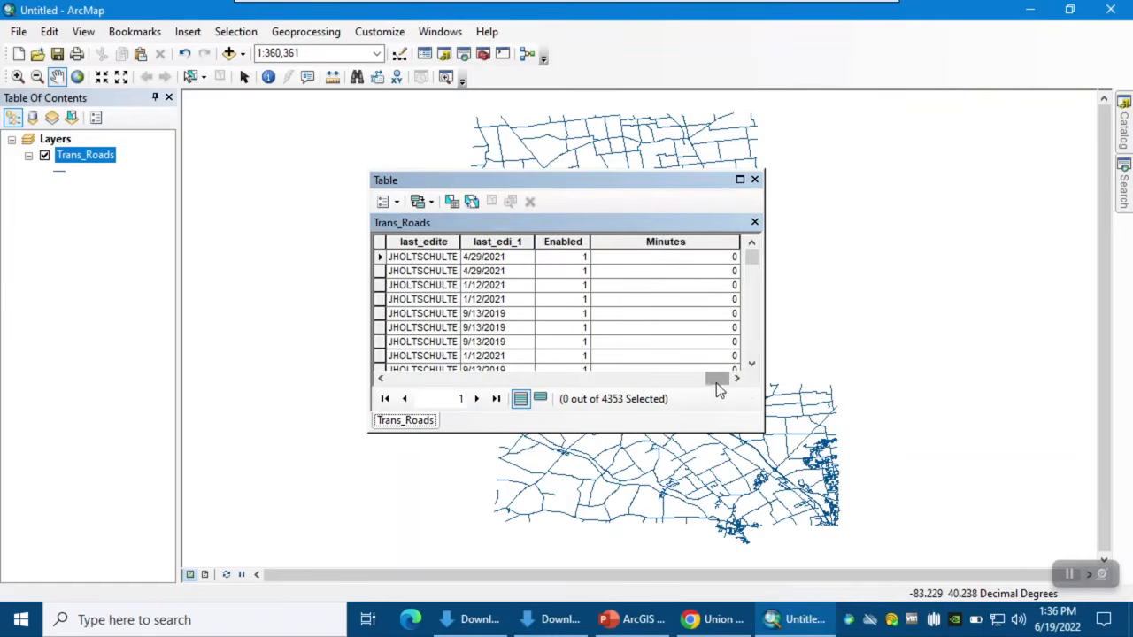
Move the SHAPE_Leng column directly before the Minutes column in the Trans_Roads table.
{"action": "left_click_drag", "start_coordinate": [716, 382], "coordinate": [398, 402]}
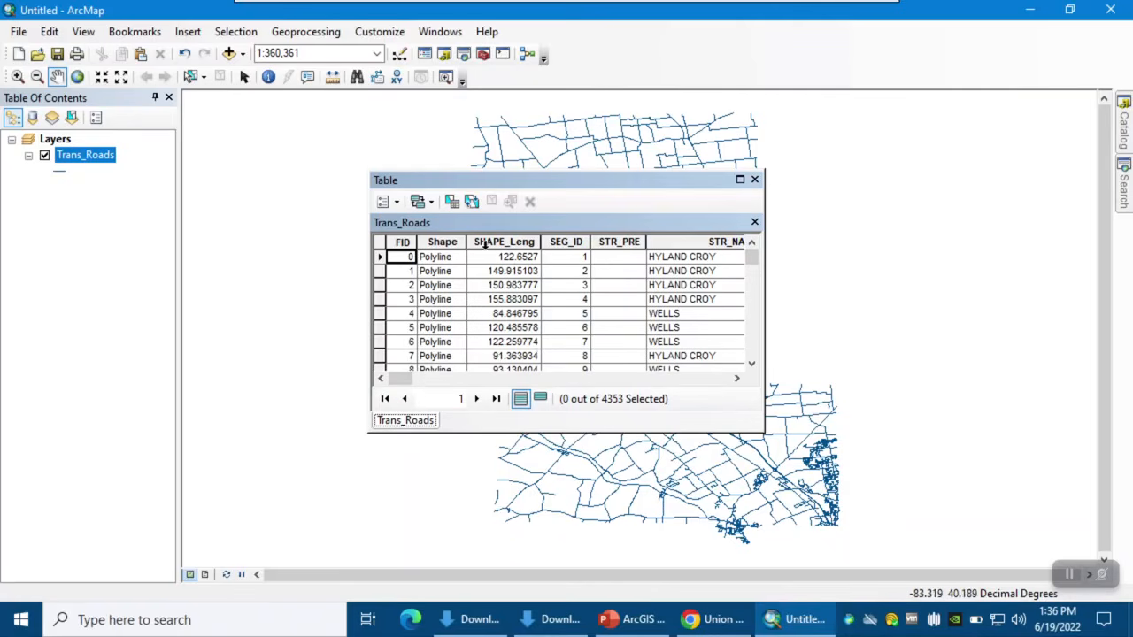
{"action": "left_click_drag", "start_coordinate": [485, 243], "coordinate": [733, 241]}
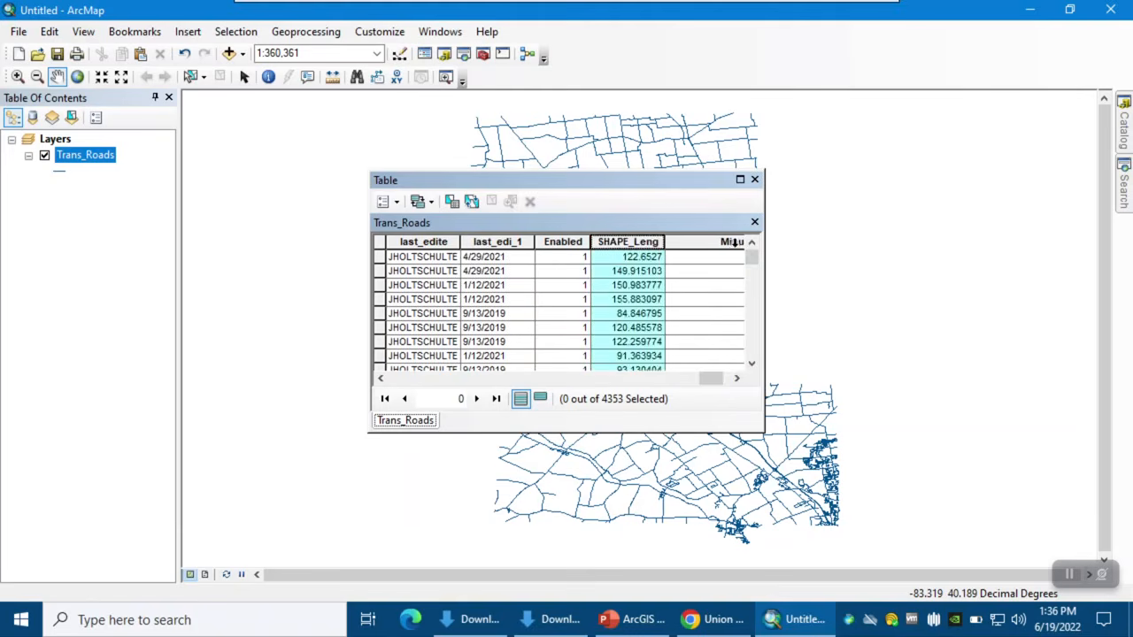
{"action": "left_click", "coordinate": [737, 378]}
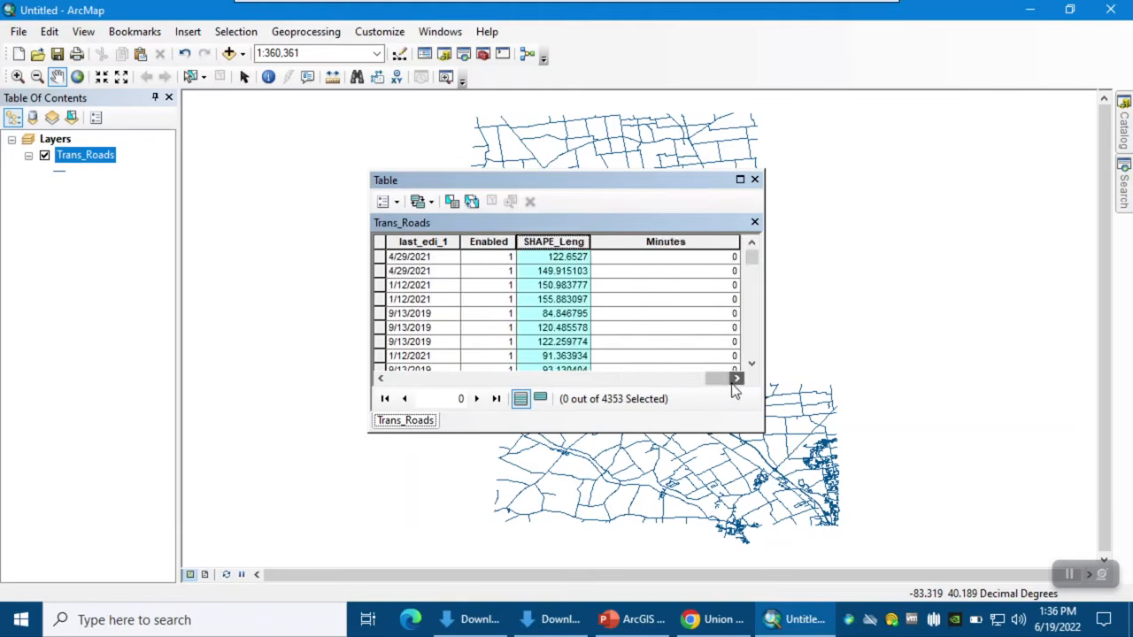
Add a field named Length_mi of type Double to the Trans_Roads attribute table.
{"action": "left_click", "coordinate": [399, 204]}
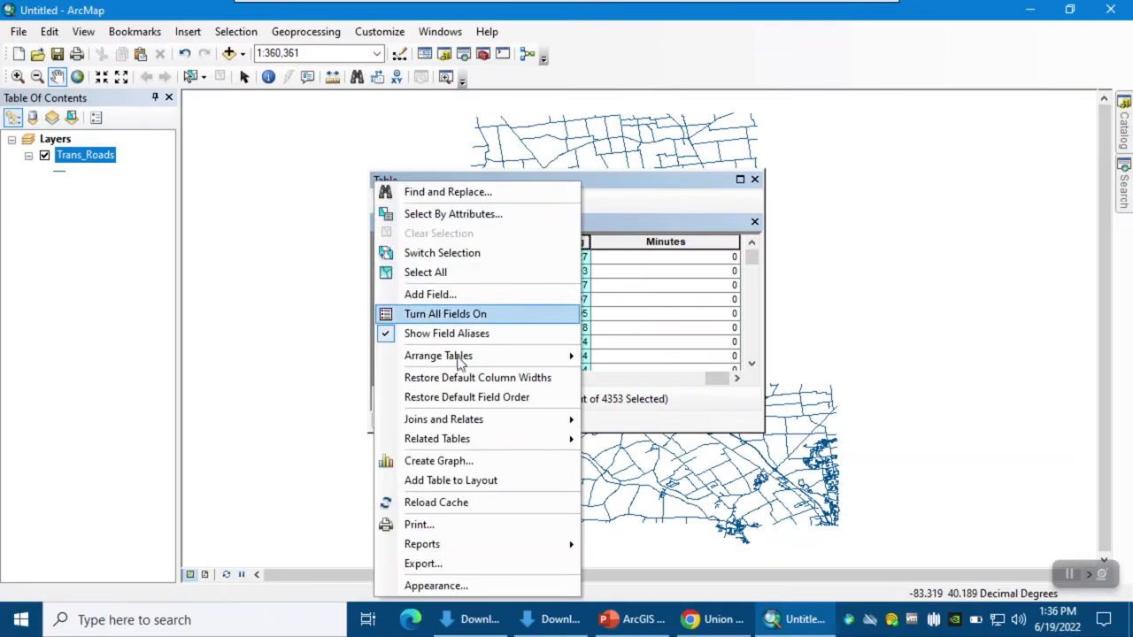
{"action": "left_click", "coordinate": [429, 296]}
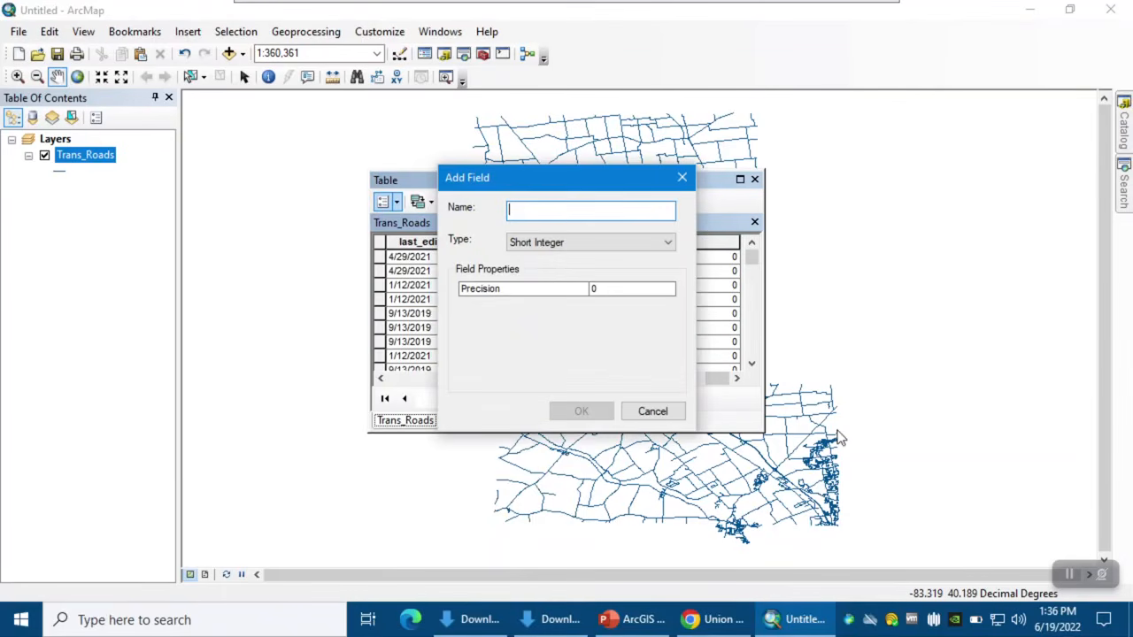
{"action": "type", "text": "Length_mi"}
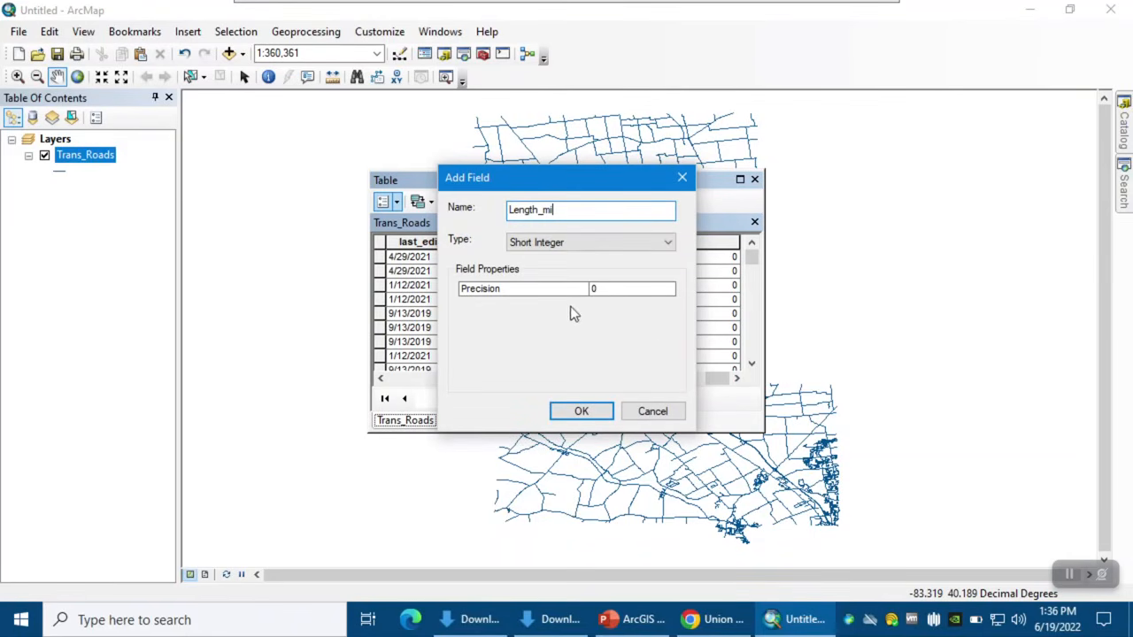
{"action": "left_click", "coordinate": [542, 247]}
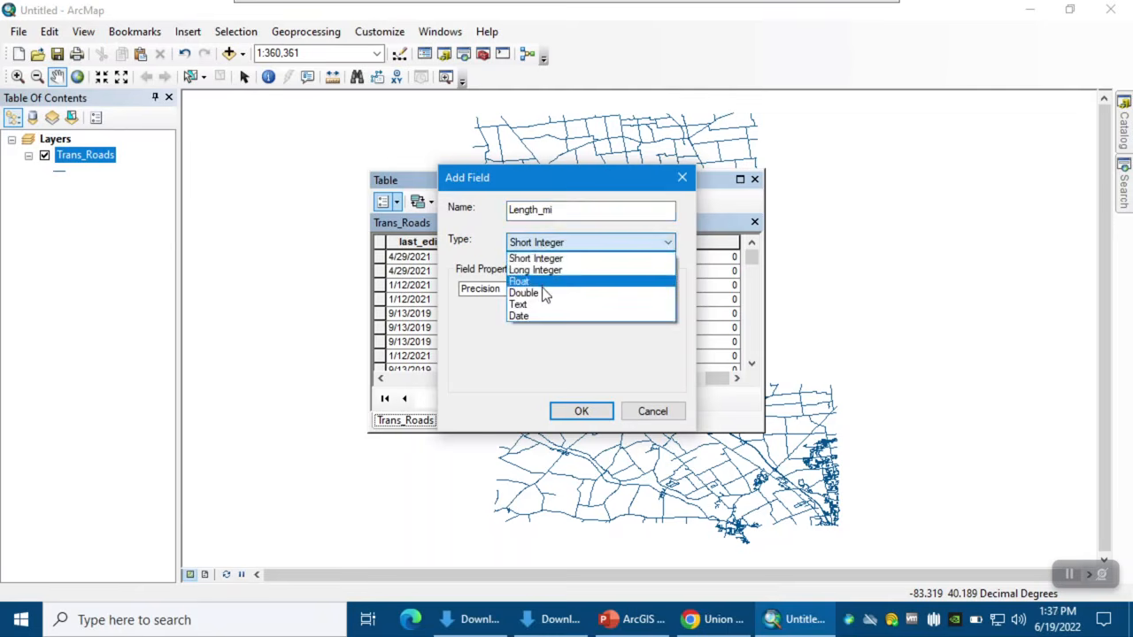
{"action": "left_click", "coordinate": [539, 293]}
{"action": "left_click", "coordinate": [581, 410]}
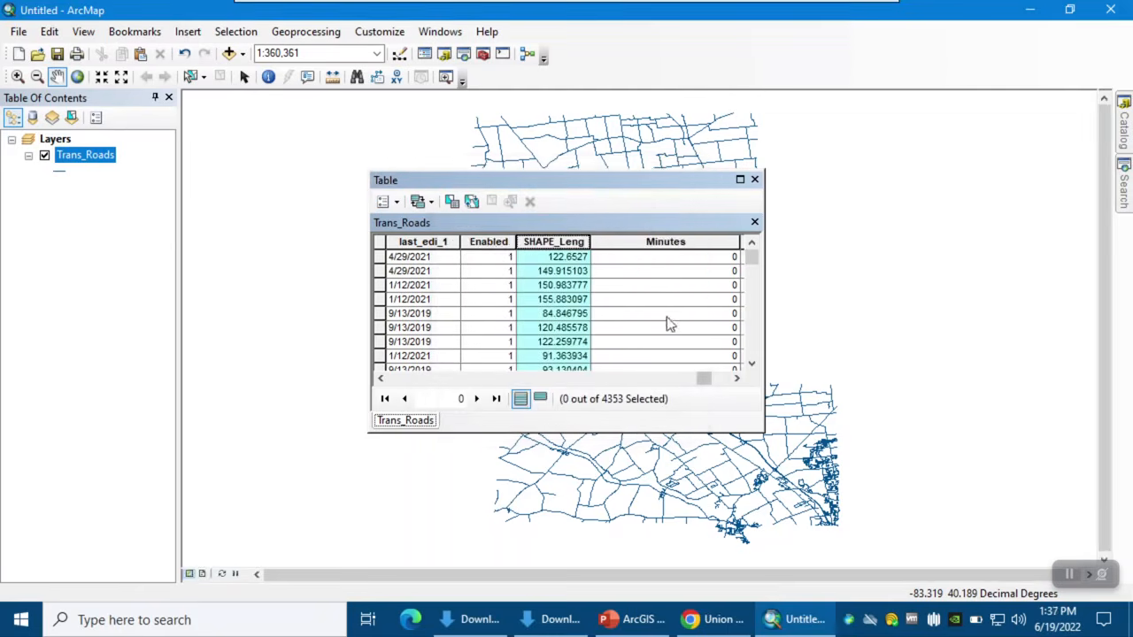
{"action": "left_click", "coordinate": [736, 378]}
{"action": "left_click", "coordinate": [737, 378]}
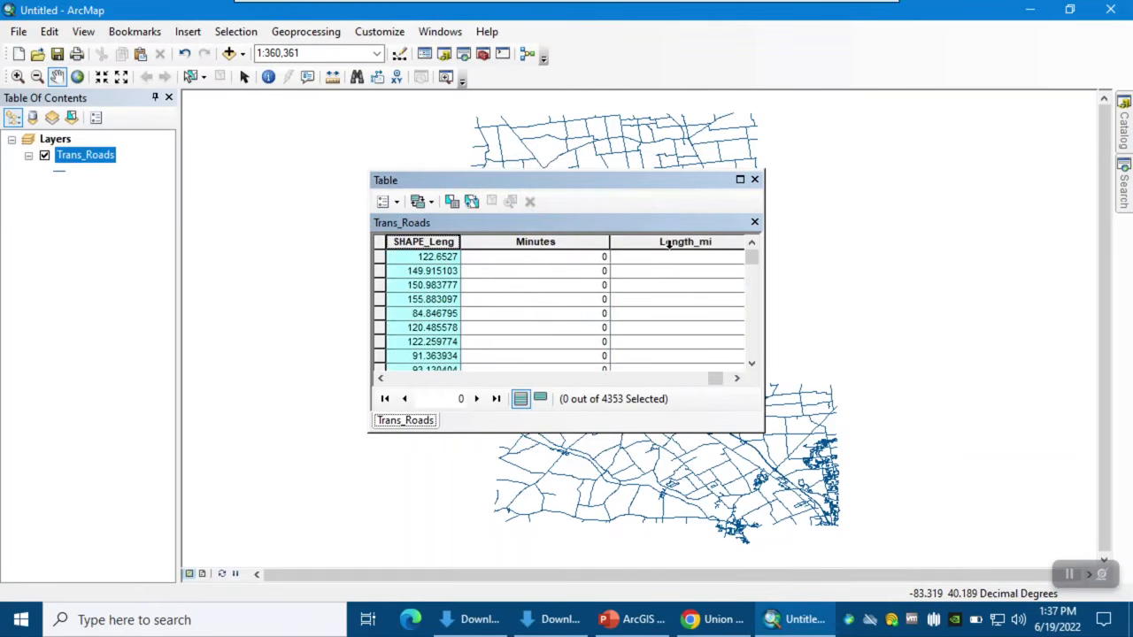
Calculate the Length_mi values as geometry lengths in US feet and compare them with the SHAPE_Leng column.
{"action": "right_click", "coordinate": [668, 246]}
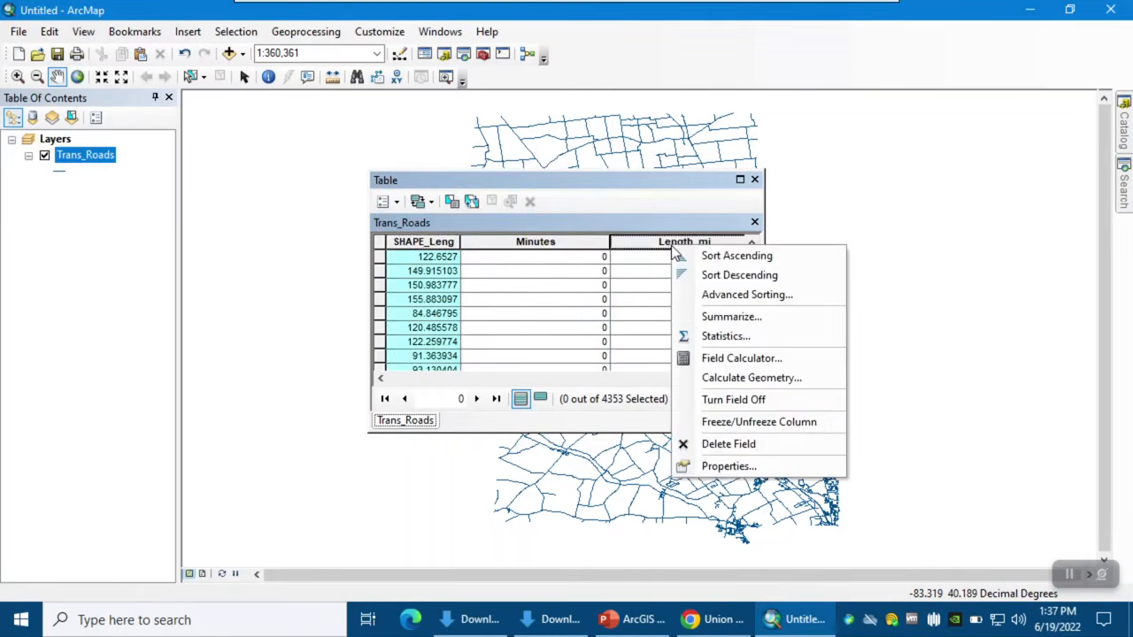
{"action": "left_click", "coordinate": [739, 381]}
{"action": "left_click", "coordinate": [522, 346]}
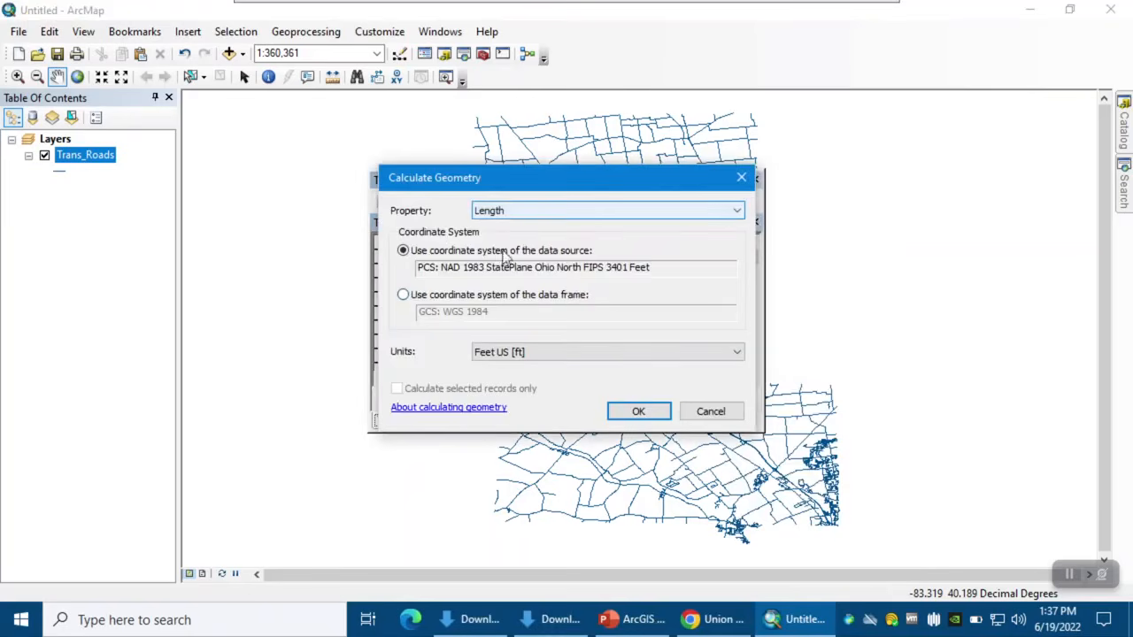
{"action": "left_click_drag", "start_coordinate": [485, 173], "coordinate": [905, 187]}
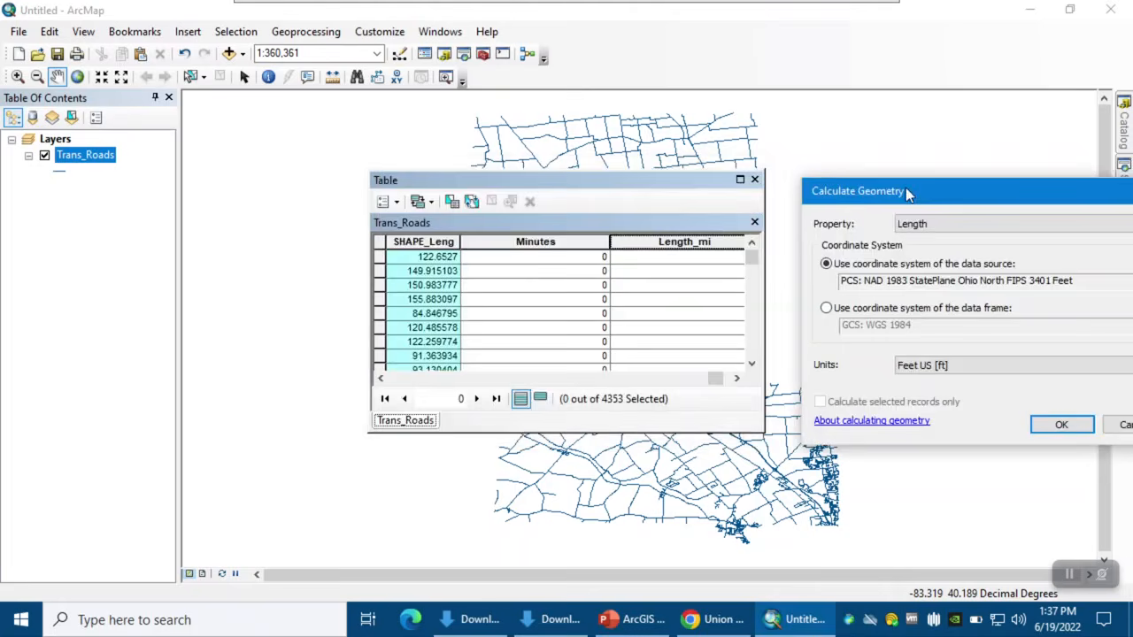
{"action": "left_click", "coordinate": [922, 371]}
{"action": "left_click", "coordinate": [923, 396]}
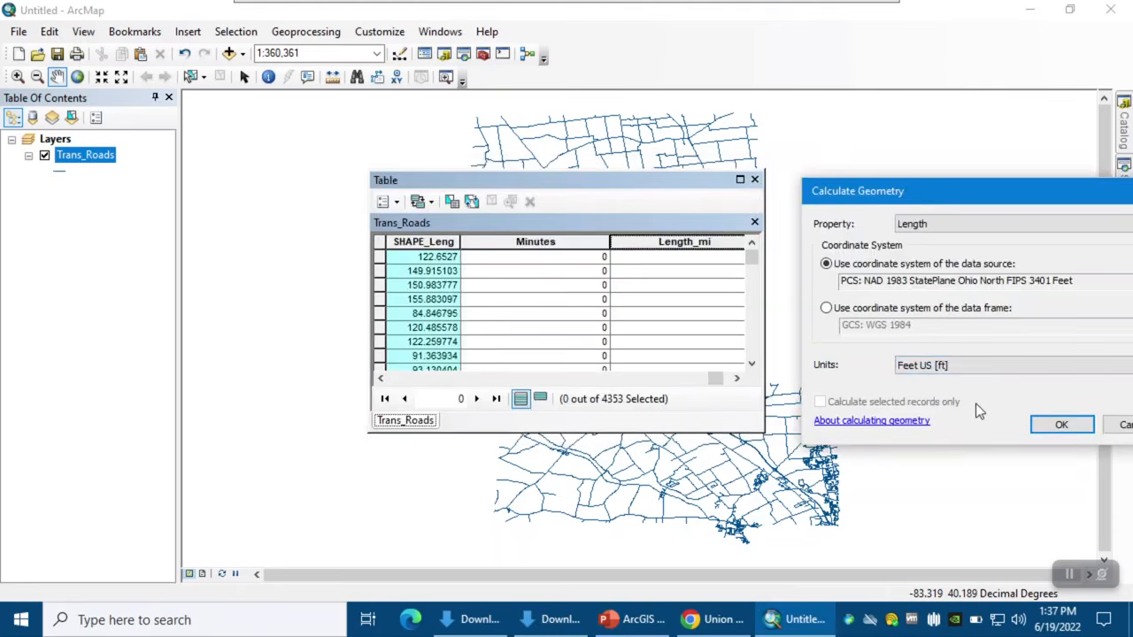
{"action": "left_click", "coordinate": [1062, 429]}
{"action": "left_click", "coordinate": [523, 349]}
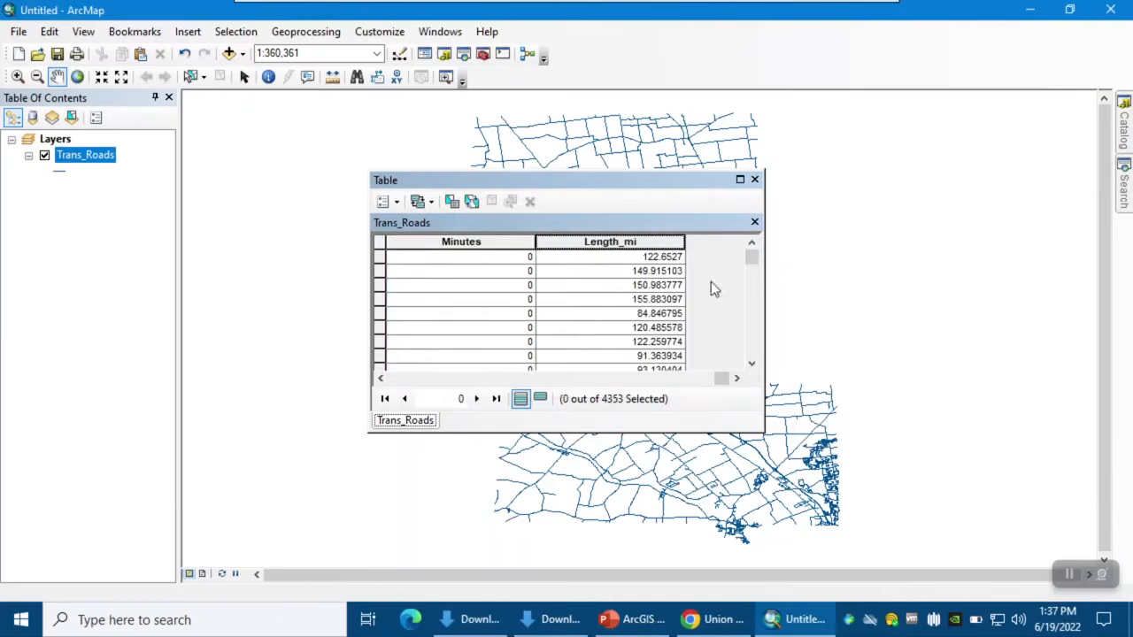
{"action": "left_click", "coordinate": [380, 378]}
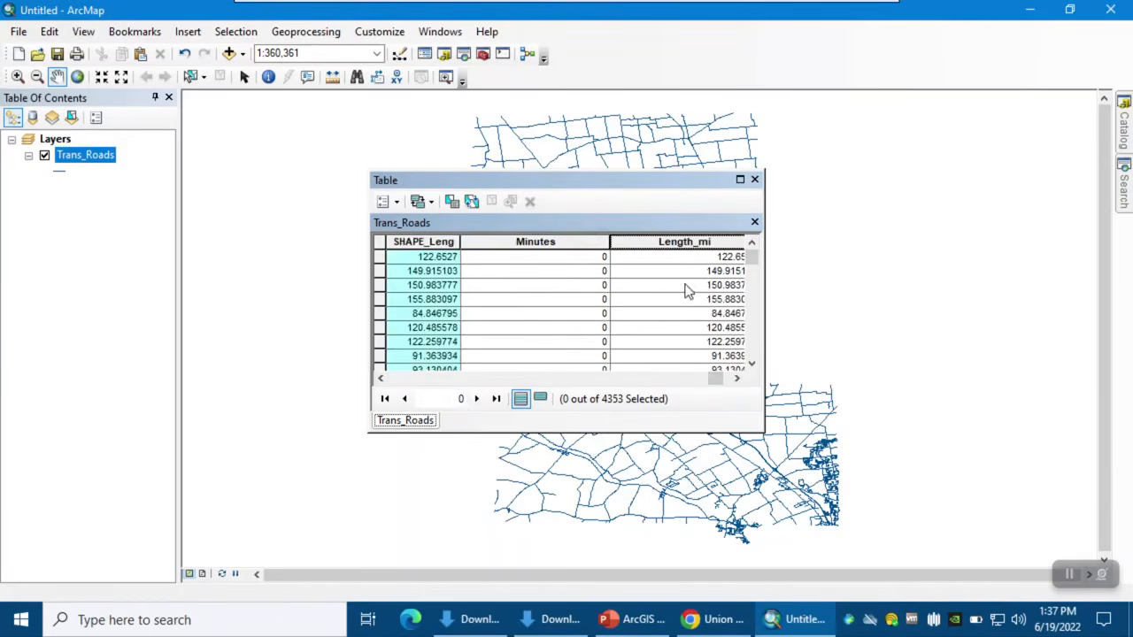
{"action": "scroll", "coordinate": [729, 363], "scroll_direction": "down", "scroll_amount": 5}
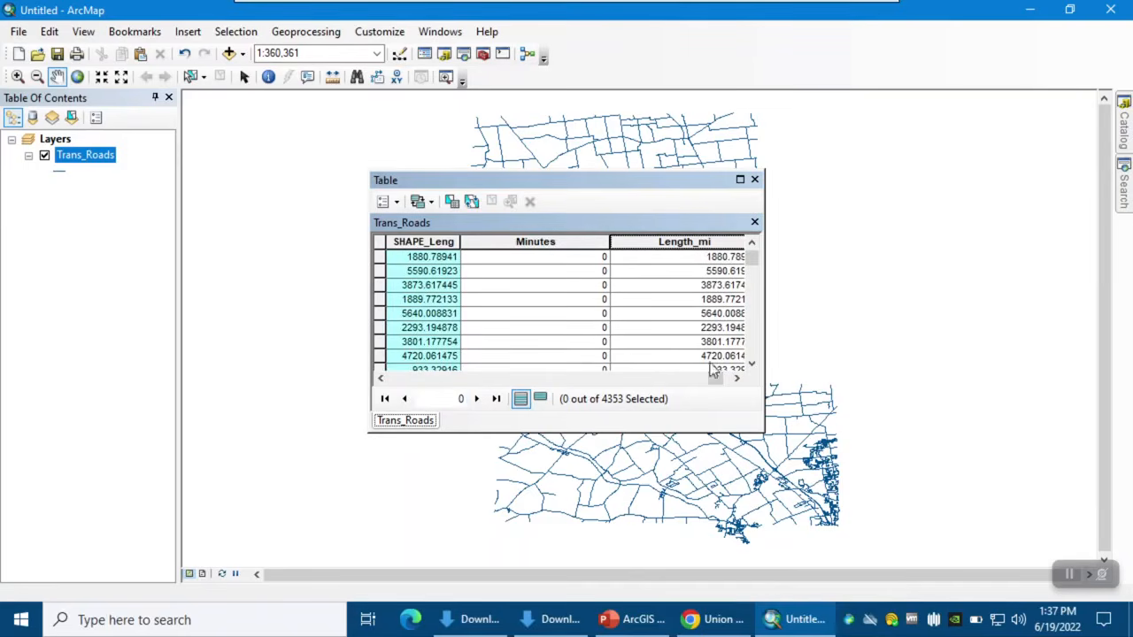
{"action": "scroll", "coordinate": [705, 340], "scroll_direction": "down", "scroll_amount": 3}
{"action": "scroll", "coordinate": [705, 340], "scroll_direction": "down", "scroll_amount": 10}
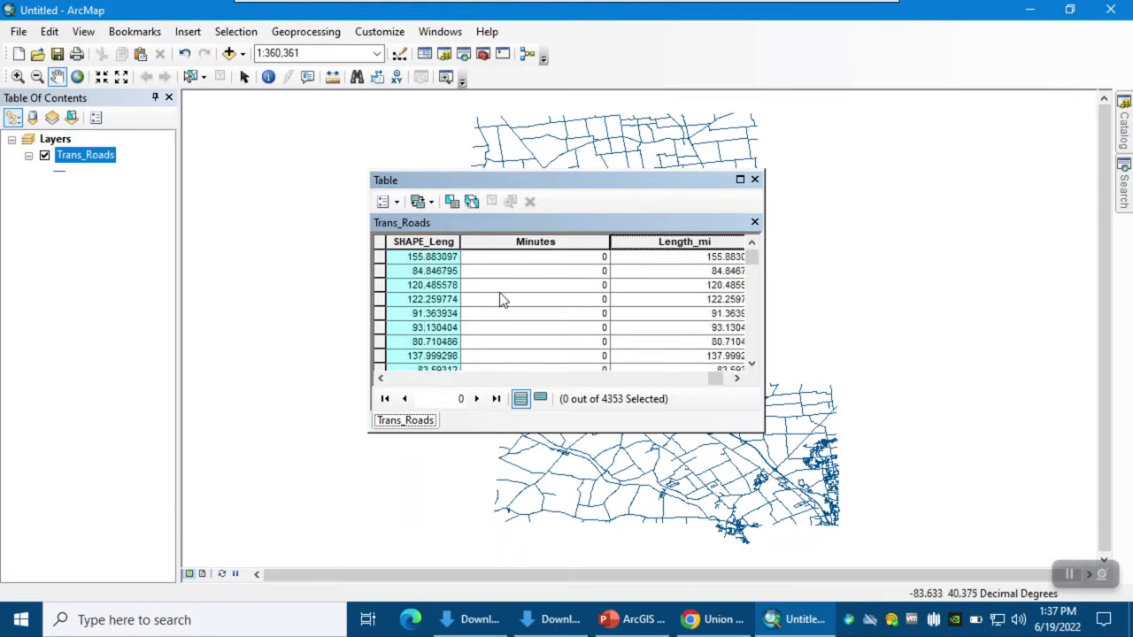
Calculate the Length_mi field as geometry length in US miles, using the coordinate system of the data source.
{"action": "left_click", "coordinate": [685, 246]}
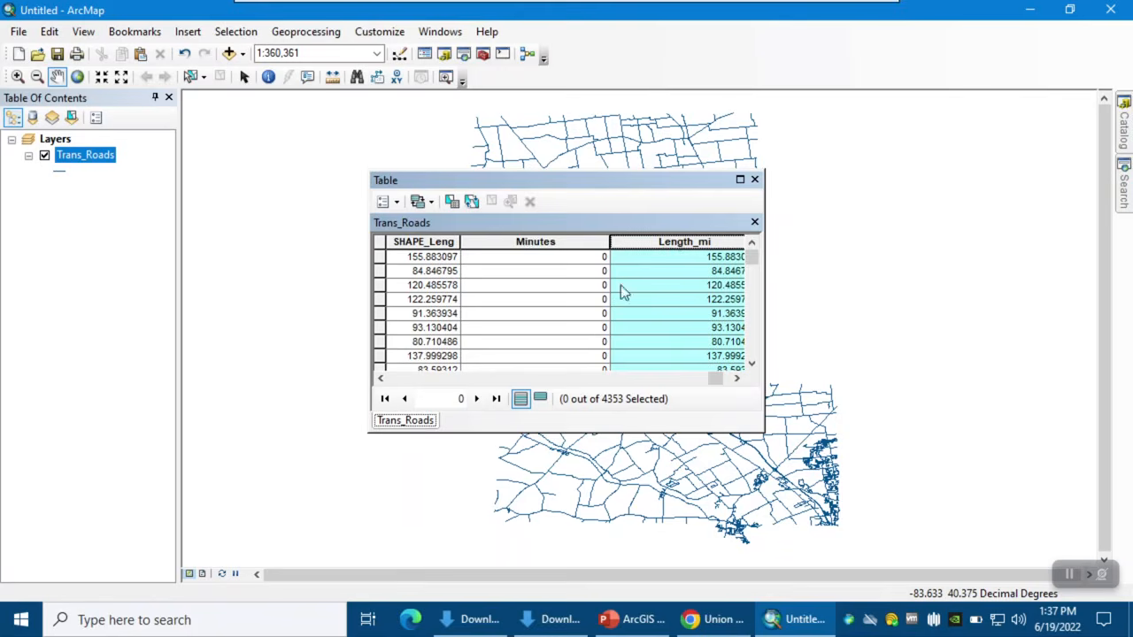
{"action": "right_click", "coordinate": [697, 246]}
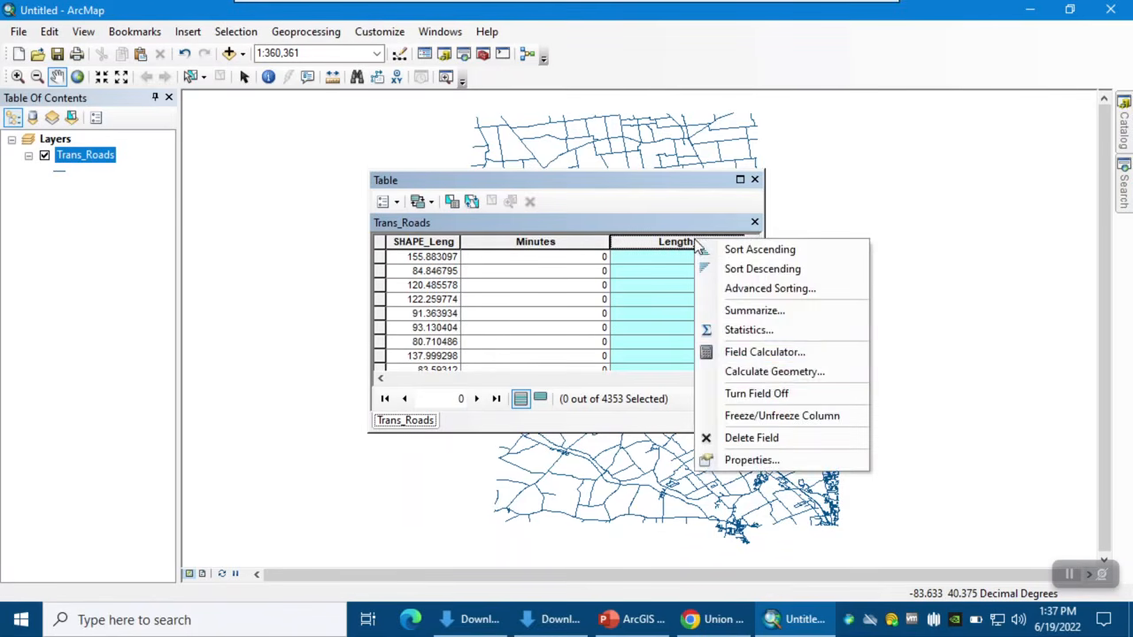
{"action": "left_click", "coordinate": [766, 372]}
{"action": "left_click", "coordinate": [527, 345]}
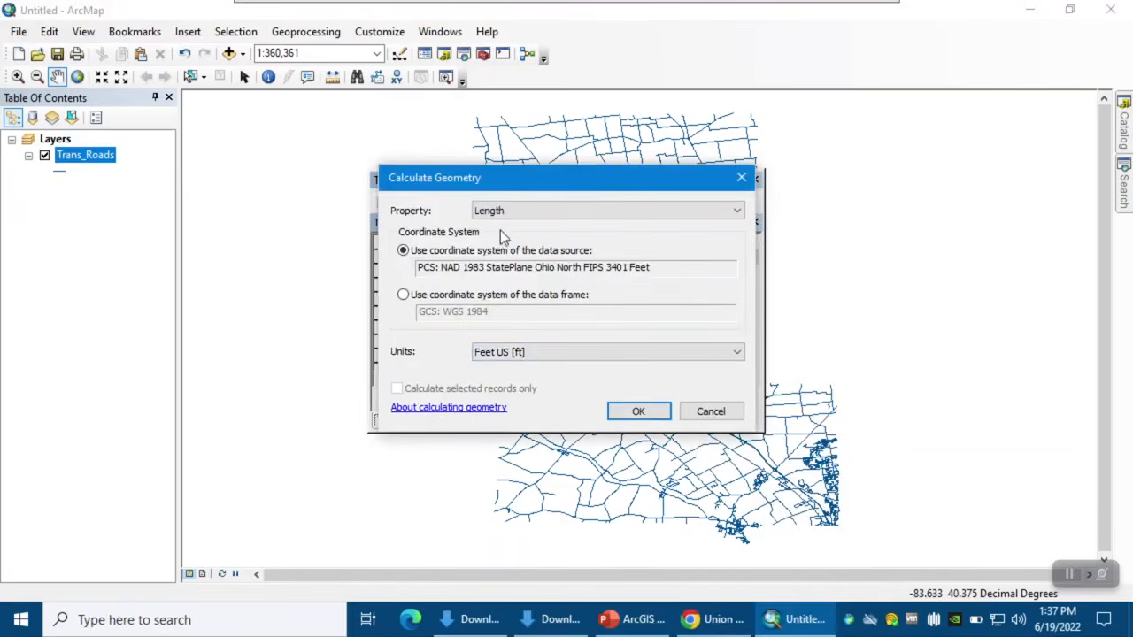
{"action": "left_click", "coordinate": [512, 352]}
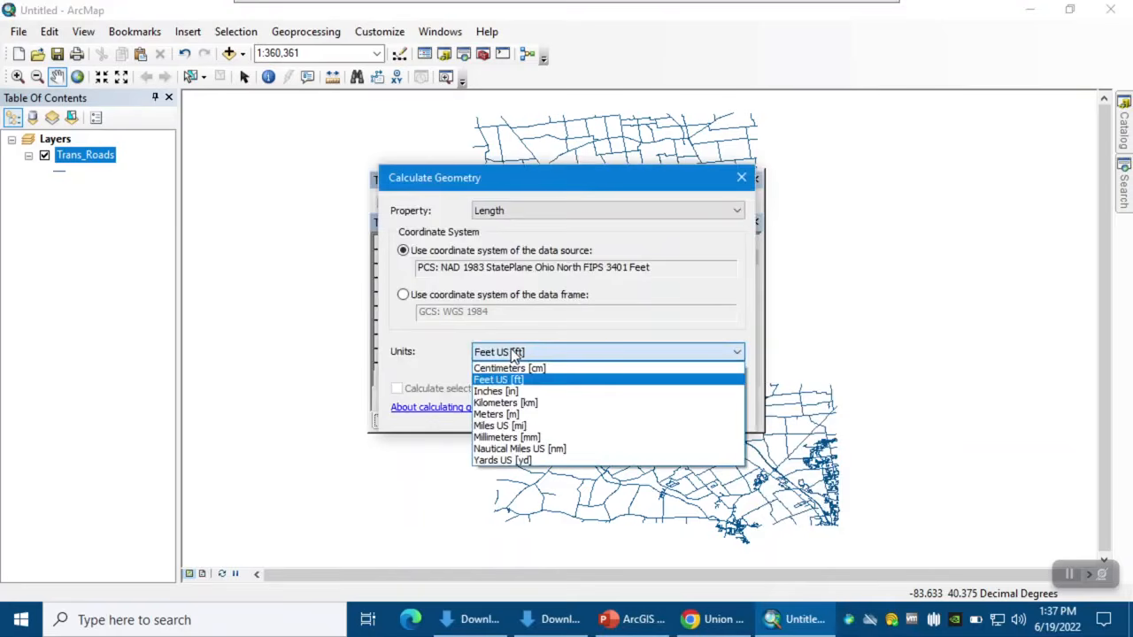
{"action": "left_click", "coordinate": [516, 425]}
{"action": "left_click", "coordinate": [638, 416]}
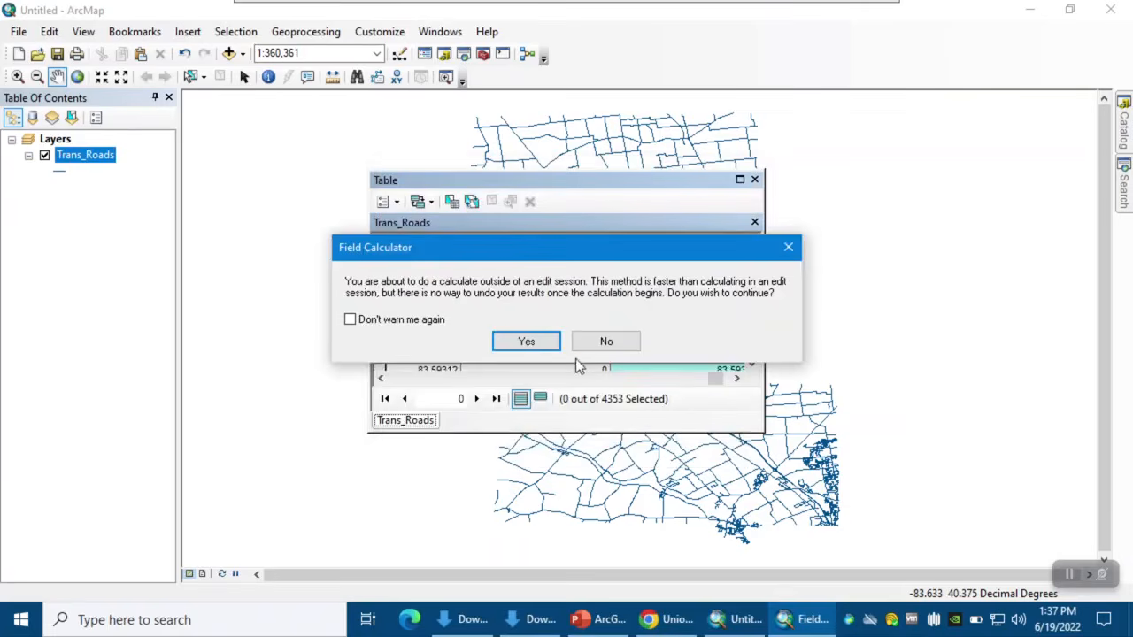
{"action": "left_click", "coordinate": [531, 346]}
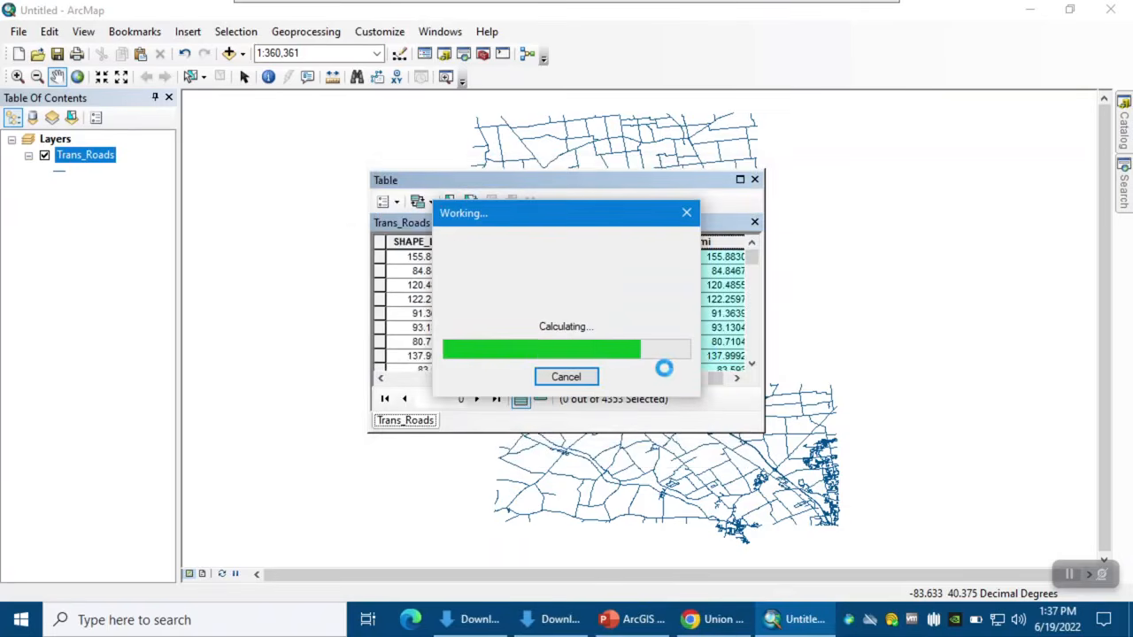
{"action": "left_click", "coordinate": [737, 379]}
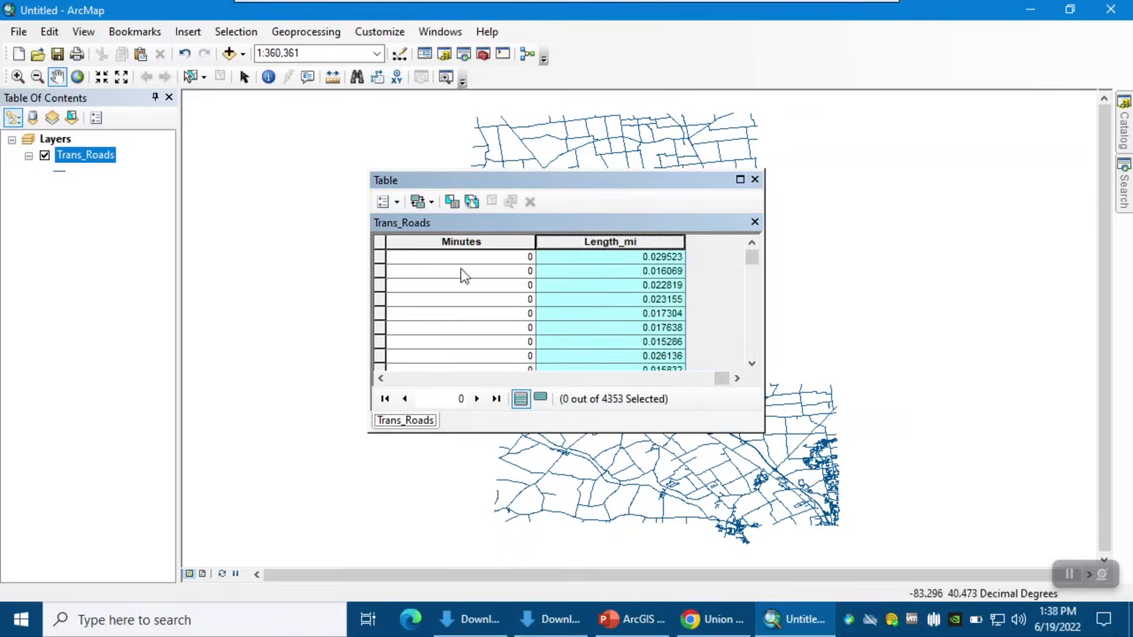
Open the Field Calculator for the Minutes field, agreeing to calculate outside an edit session.
{"action": "left_click", "coordinate": [447, 242]}
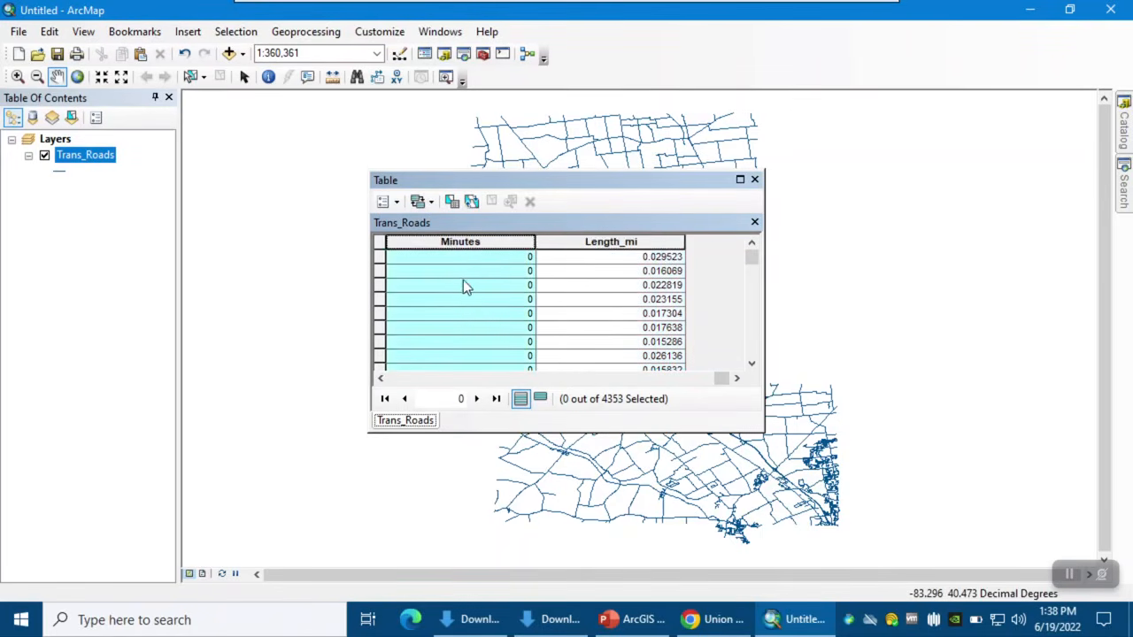
{"action": "right_click", "coordinate": [470, 245]}
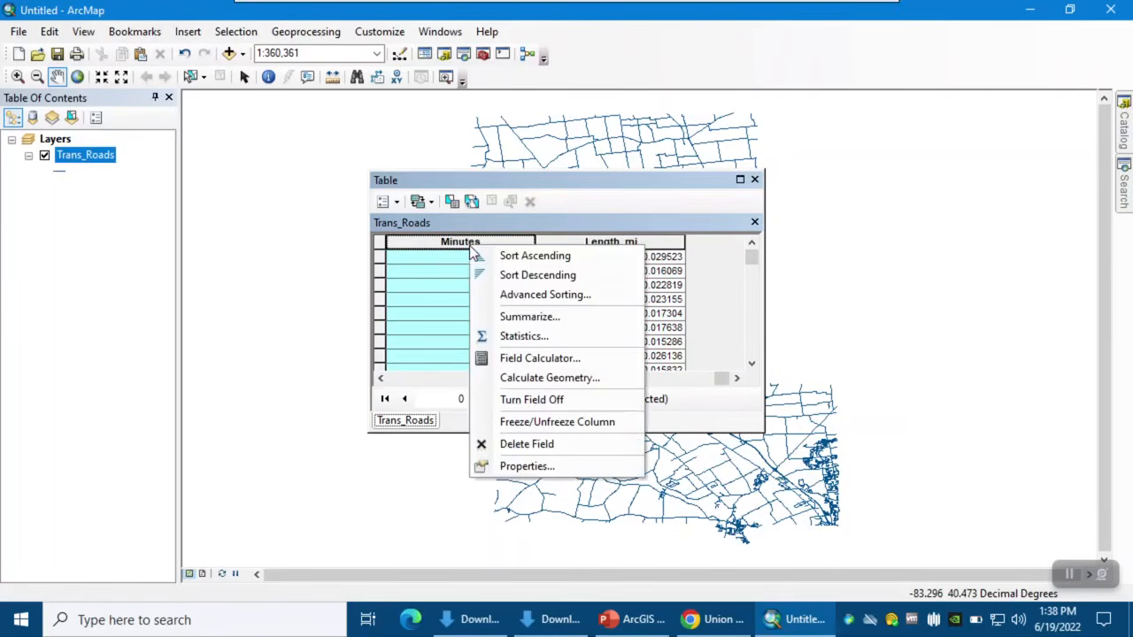
{"action": "left_click", "coordinate": [533, 358]}
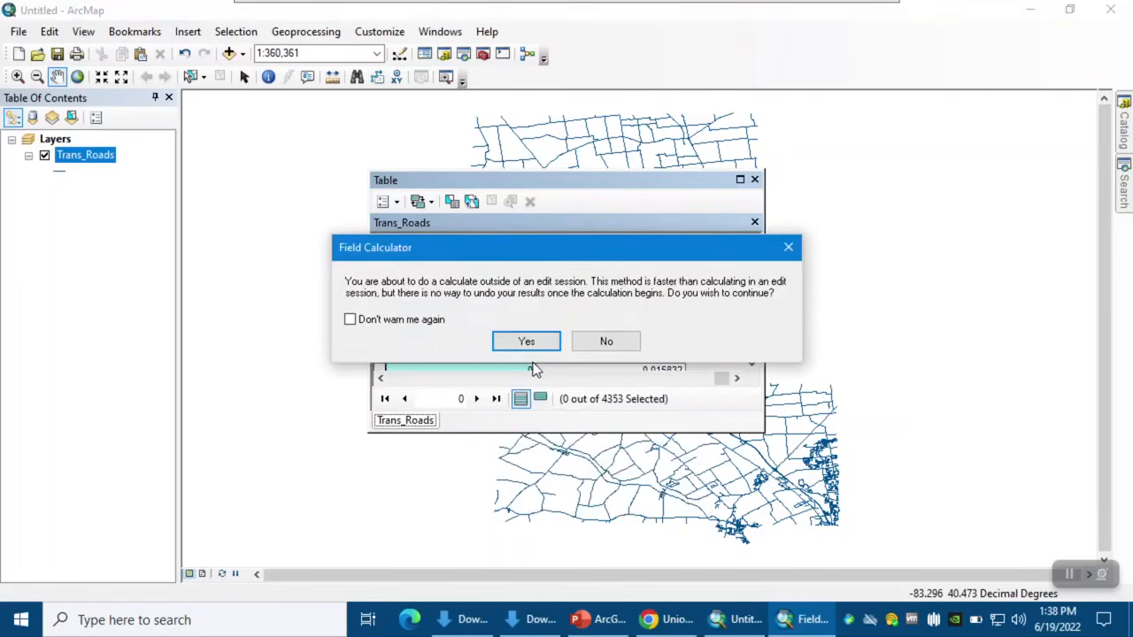
{"action": "left_click_drag", "start_coordinate": [531, 252], "coordinate": [691, 434]}
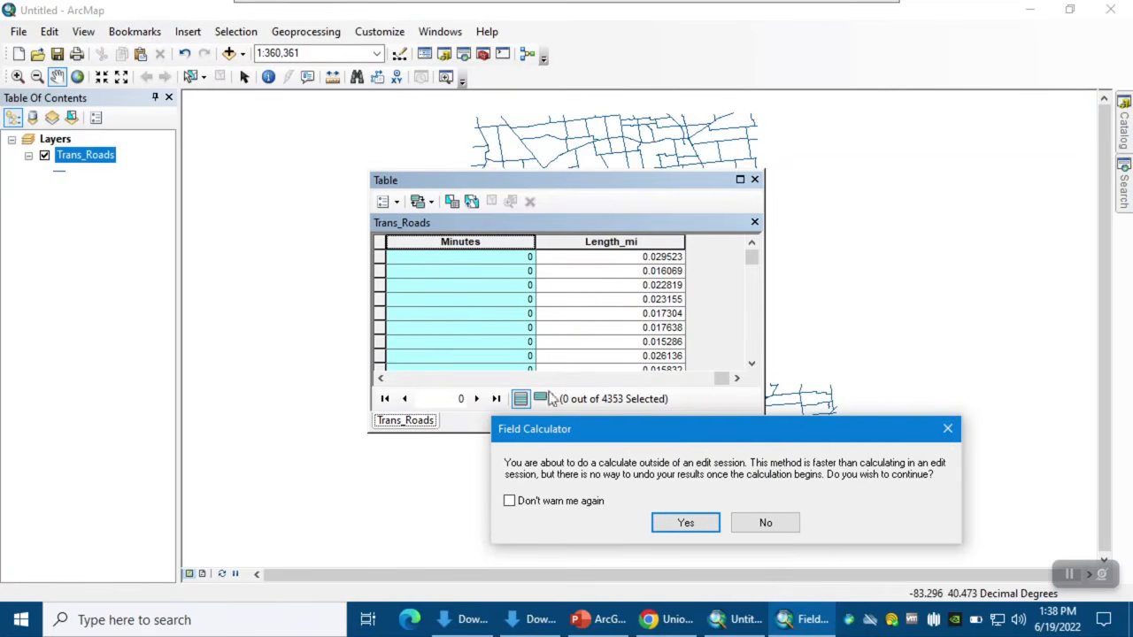
{"action": "left_click", "coordinate": [675, 526]}
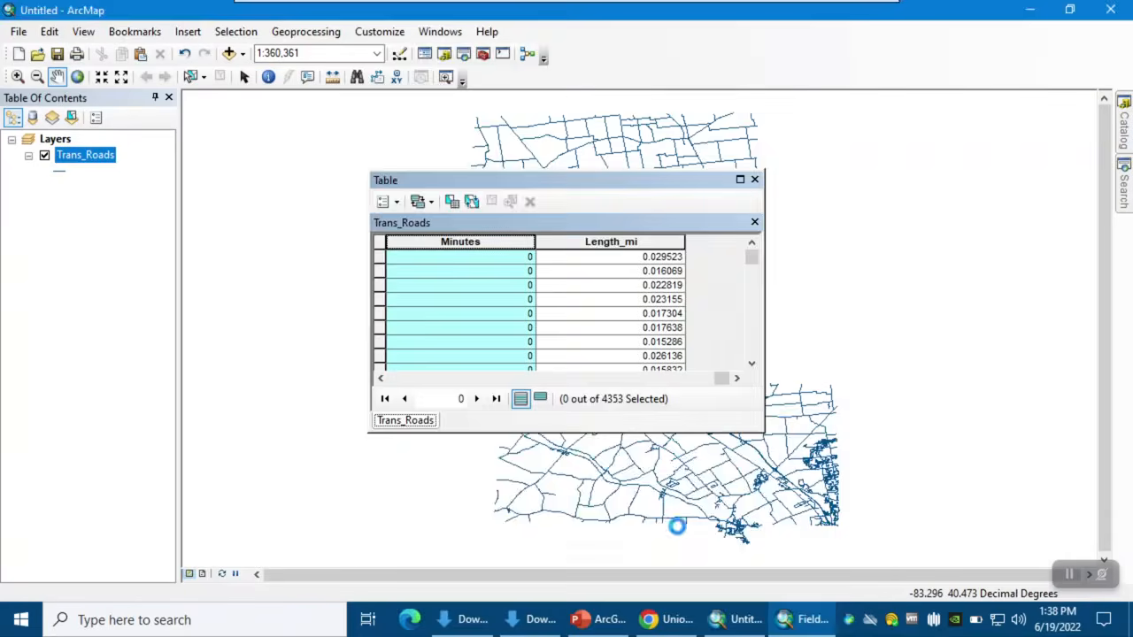
{"action": "left_click_drag", "start_coordinate": [437, 65], "coordinate": [608, 87]}
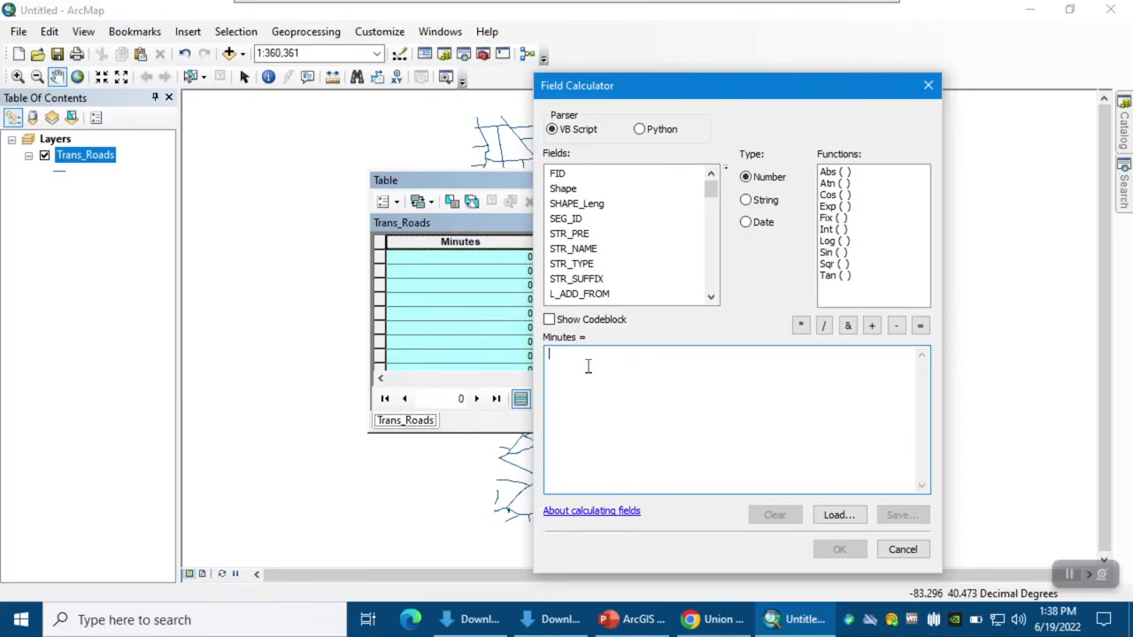
Build the Minutes expression as [Length_mi] / [SPEED] from the listed fields.
{"action": "left_click_drag", "start_coordinate": [715, 202], "coordinate": [702, 316]}
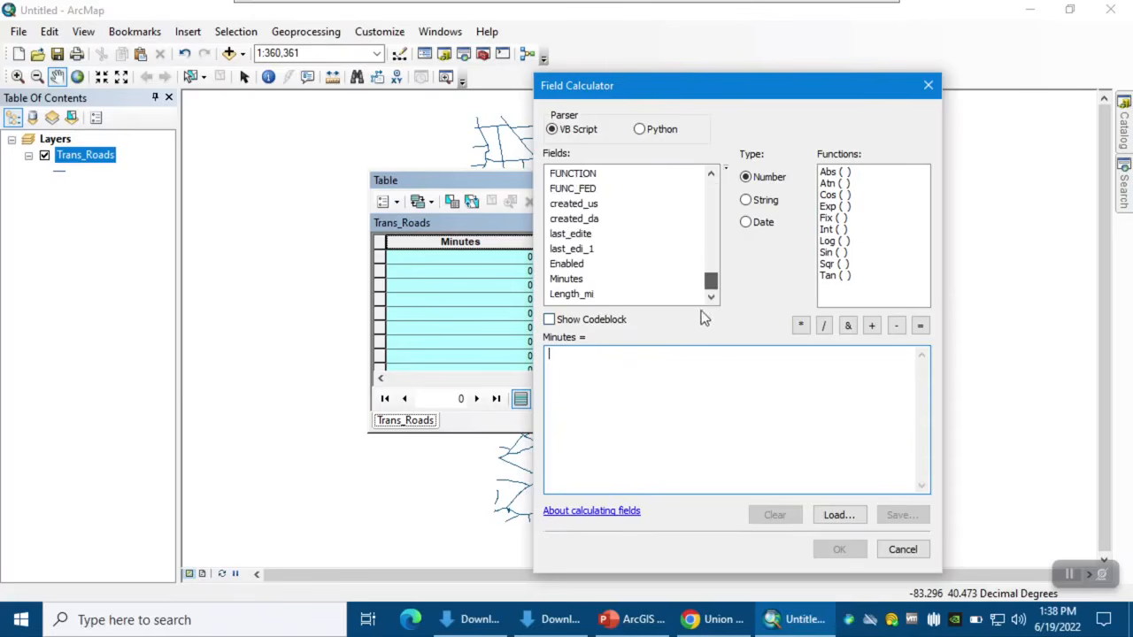
{"action": "double_click", "coordinate": [587, 295]}
{"action": "left_click", "coordinate": [823, 326]}
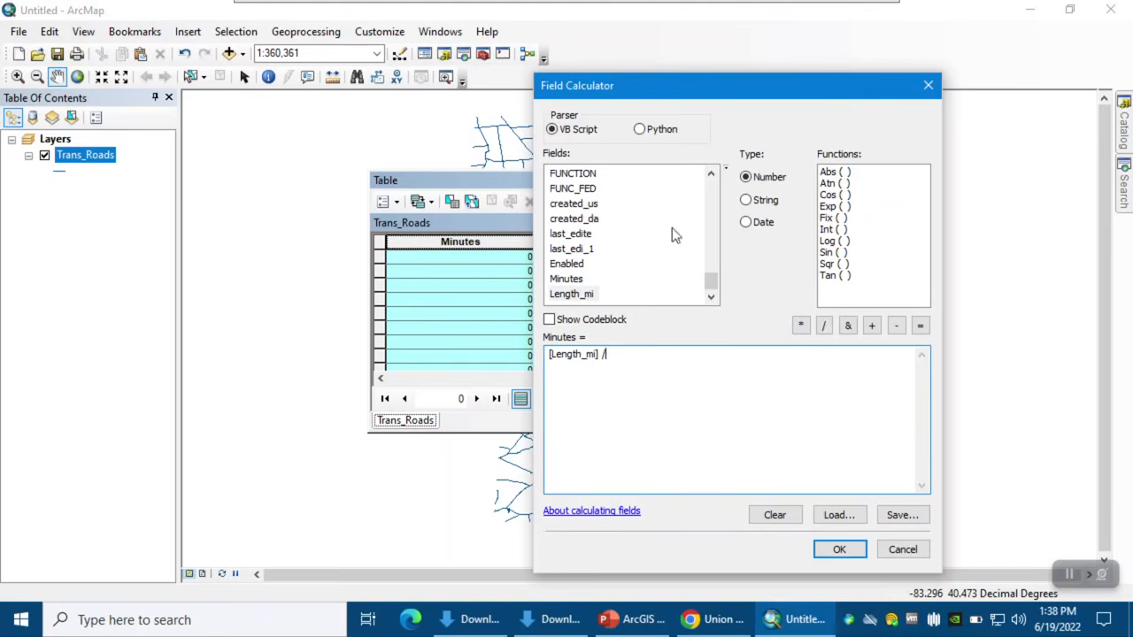
{"action": "left_click", "coordinate": [714, 176]}
{"action": "left_click", "coordinate": [715, 176]}
{"action": "left_click", "coordinate": [714, 175]}
{"action": "left_click", "coordinate": [715, 175]}
{"action": "left_click", "coordinate": [714, 175]}
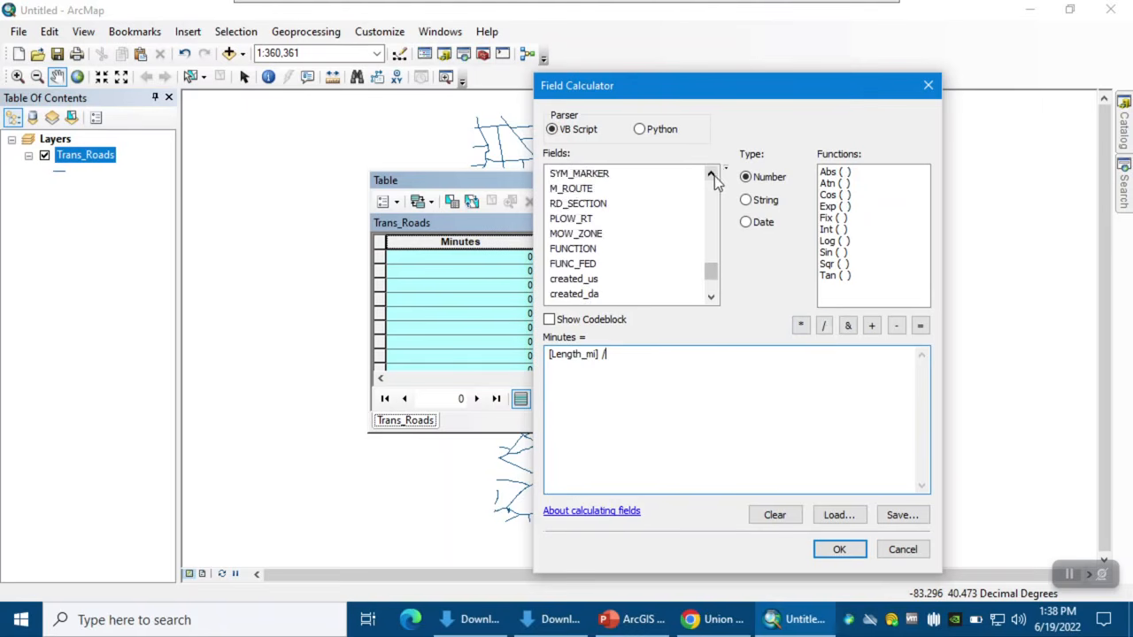
{"action": "left_click", "coordinate": [714, 175]}
{"action": "left_click", "coordinate": [714, 176]}
{"action": "left_click", "coordinate": [714, 175]}
{"action": "left_click", "coordinate": [715, 176]}
{"action": "left_click", "coordinate": [714, 176]}
{"action": "double_click", "coordinate": [564, 204]}
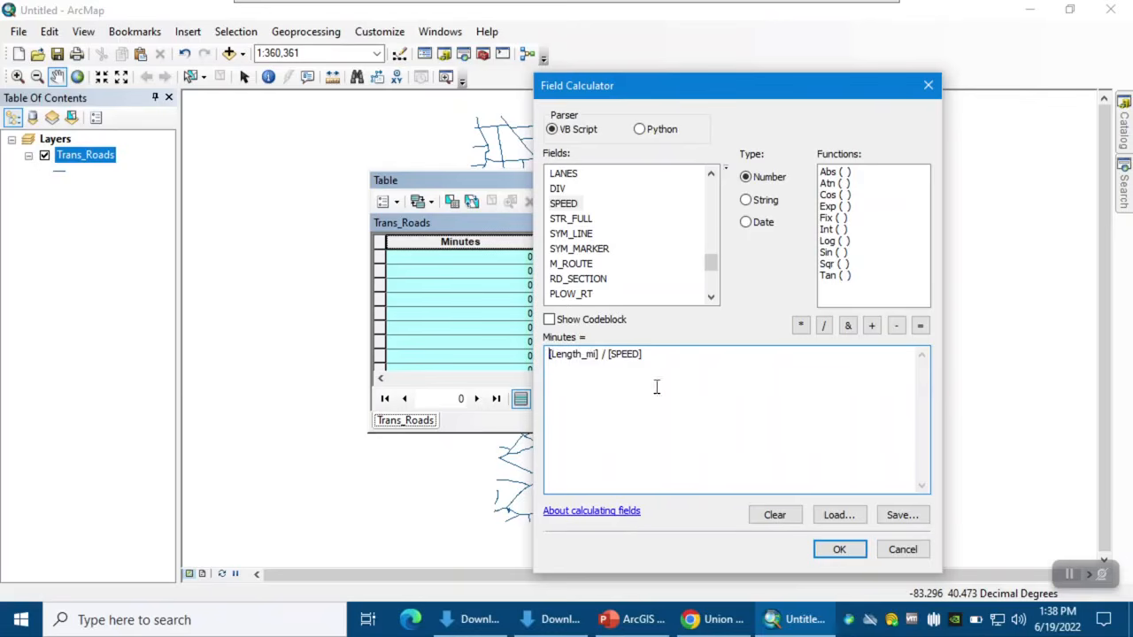
Enclose the Minutes expression in parentheses, multiply it by 60 and run the calculation.
{"action": "type", "text": "("}
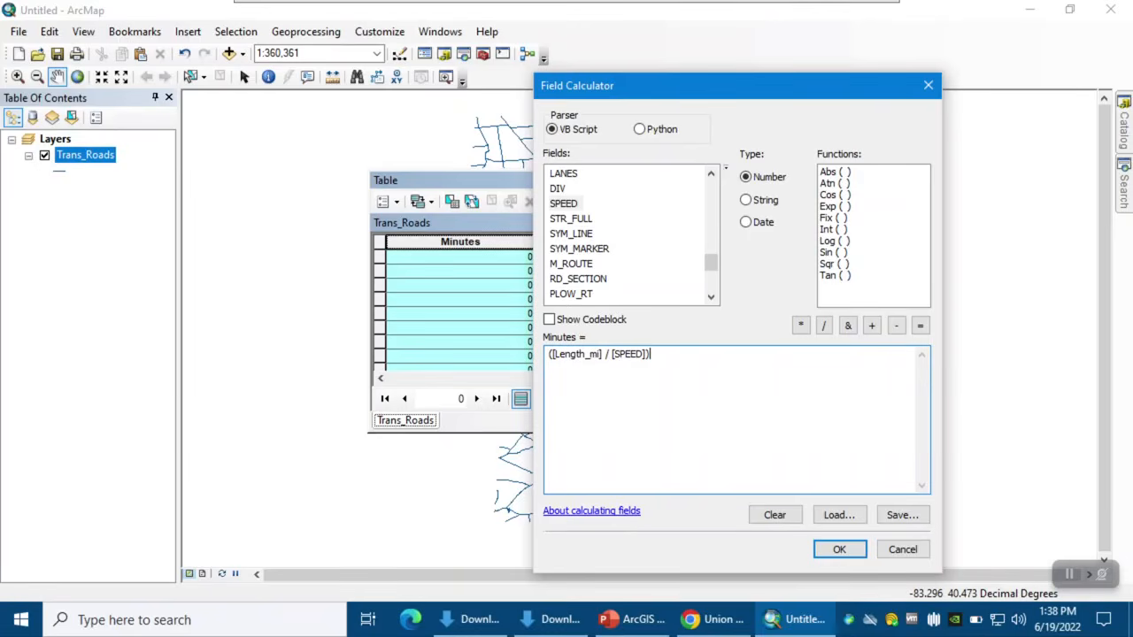
{"action": "left_click", "coordinate": [801, 326]}
{"action": "type", "text": "60"}
{"action": "left_click", "coordinate": [845, 551]}
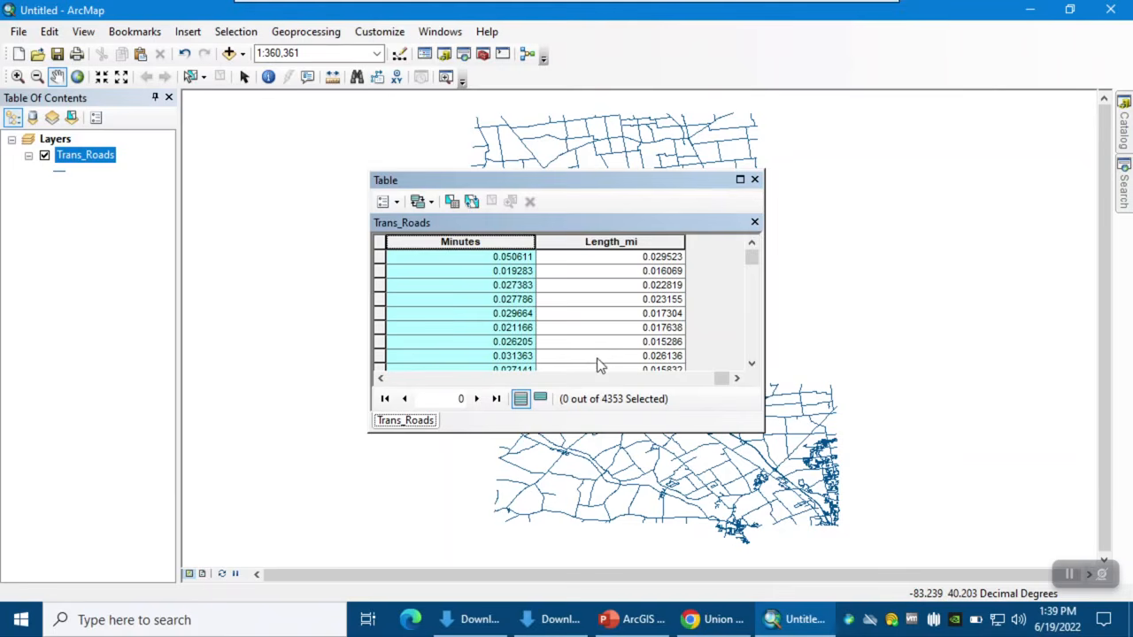
Switch to Chrome and read the description of the USA Census Block Group Boundaries layer package.
{"action": "left_click", "coordinate": [716, 620]}
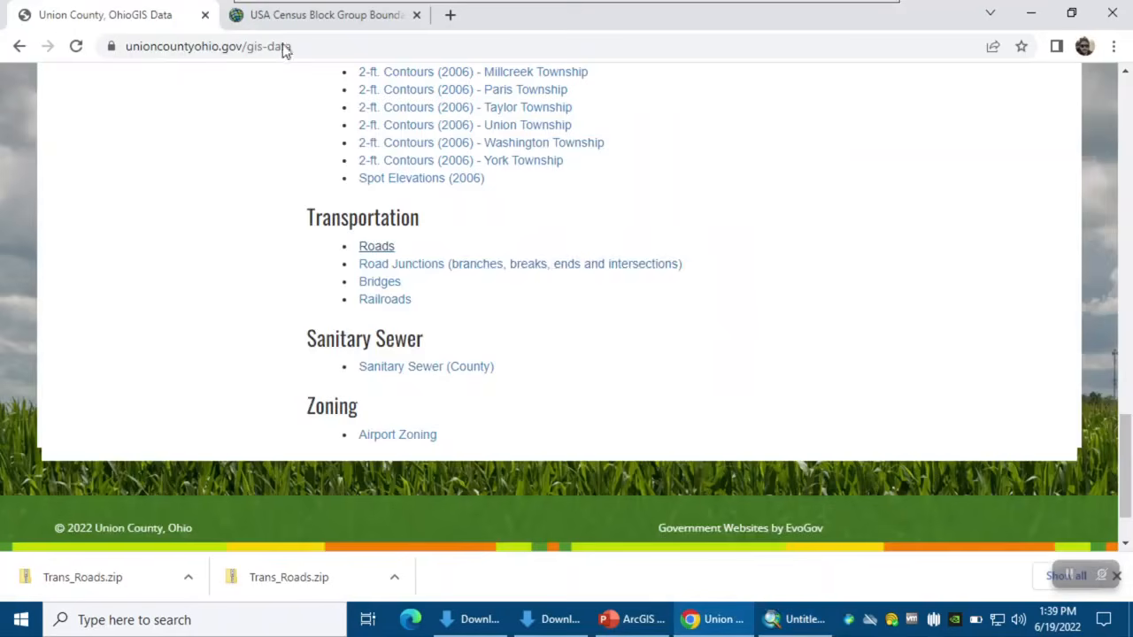
{"action": "left_click", "coordinate": [271, 15]}
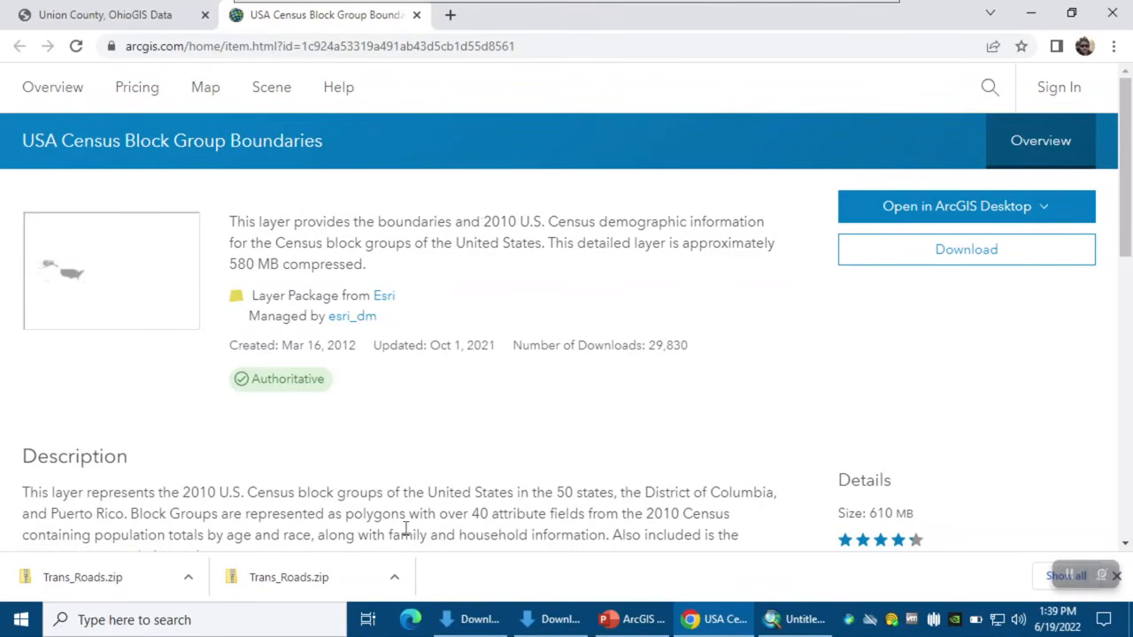
{"action": "scroll", "coordinate": [406, 529], "scroll_direction": "down", "scroll_amount": 1}
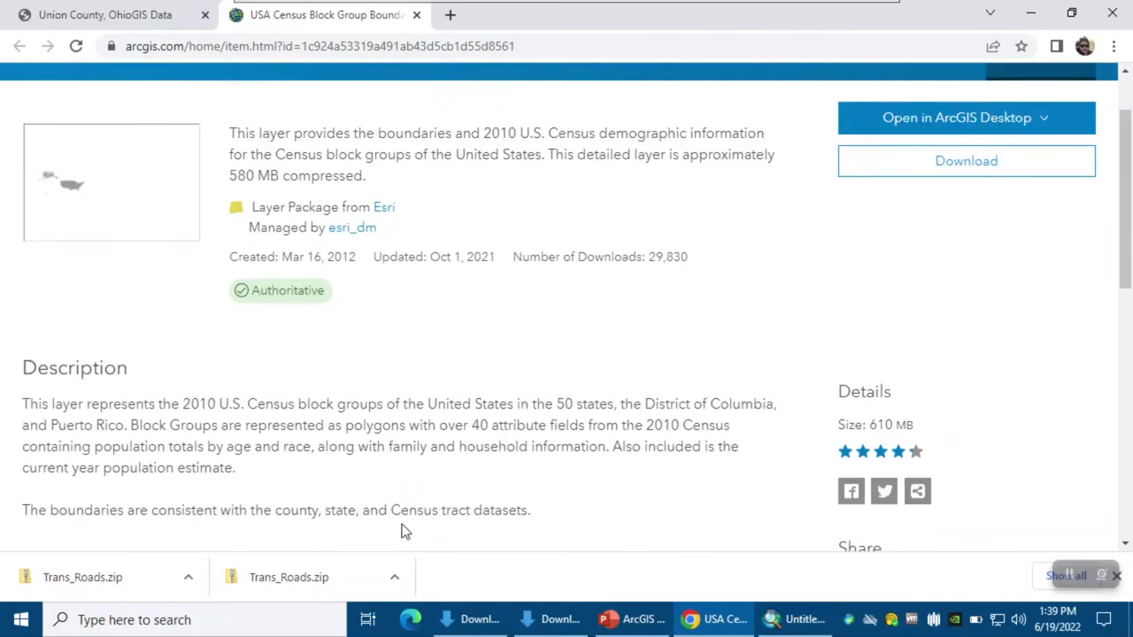
{"action": "scroll", "coordinate": [401, 530], "scroll_direction": "up", "scroll_amount": 1}
{"action": "mouse_move", "coordinate": [147, 297]}
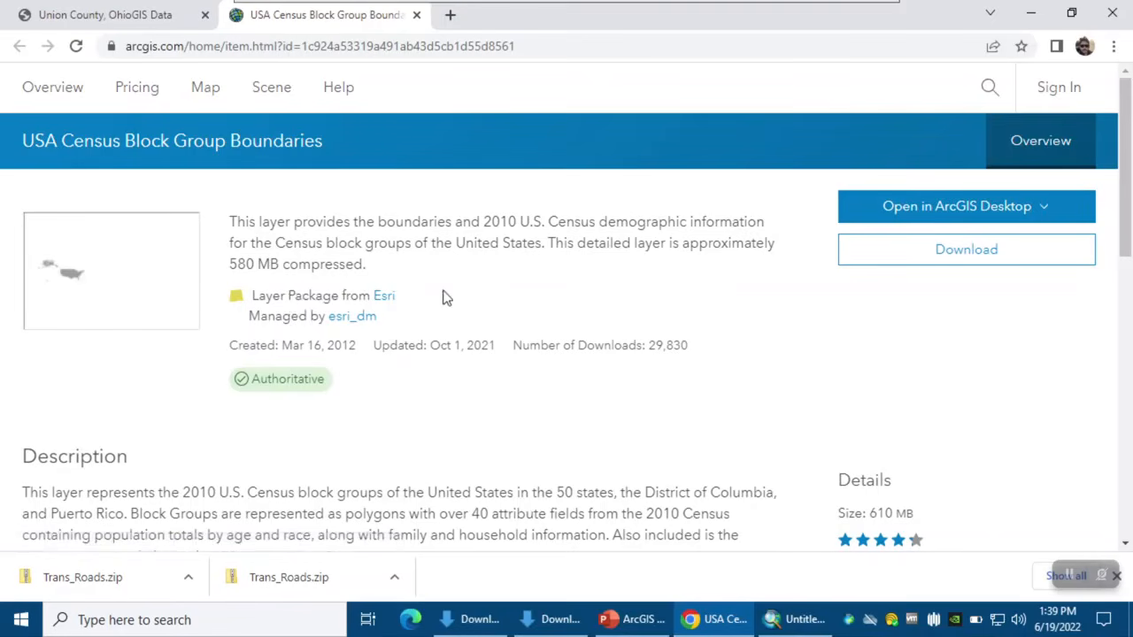
In ArcMap, add Union_county.shp from H:\GIS\Network1 and turn off the Trans_Roads and Union_county layers.
{"action": "left_click", "coordinate": [794, 620]}
{"action": "left_click", "coordinate": [228, 53]}
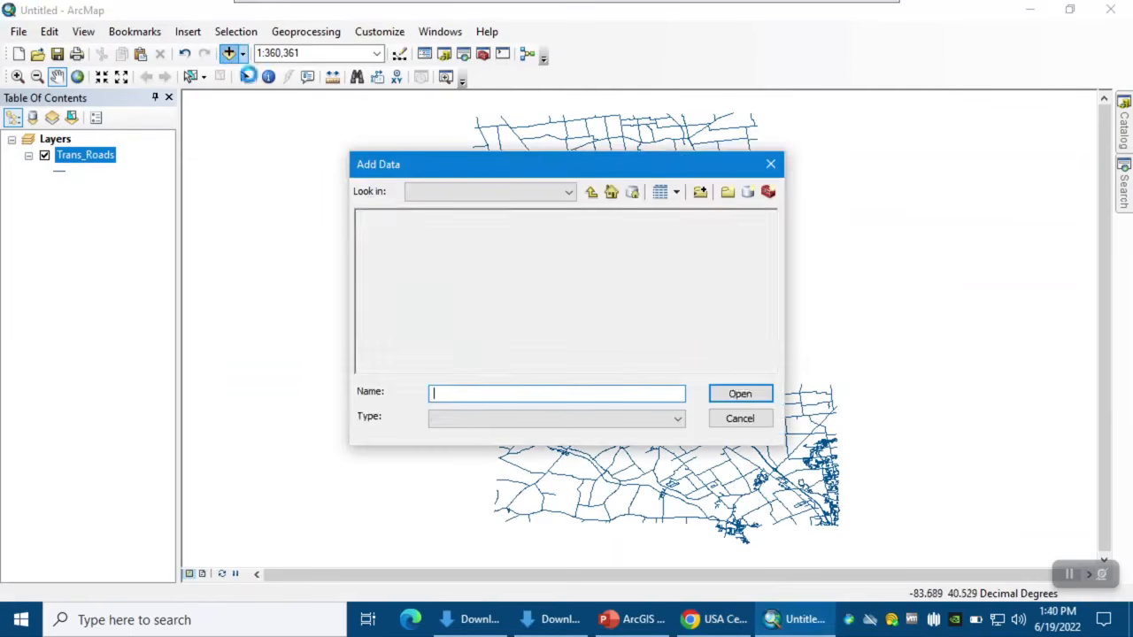
{"action": "left_click", "coordinate": [398, 263]}
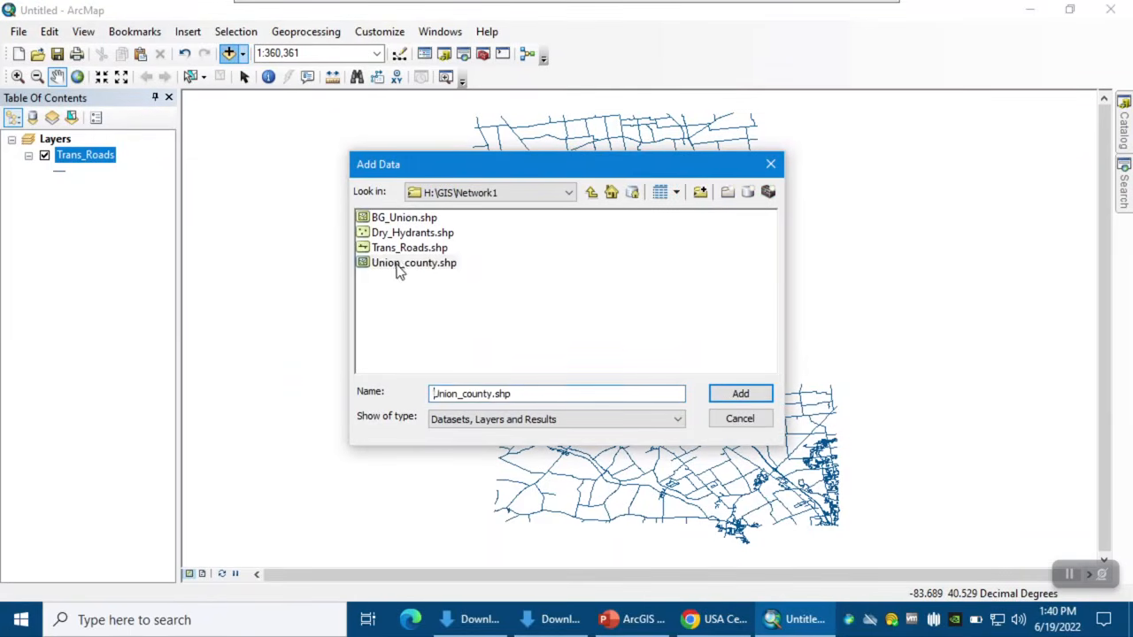
{"action": "left_click", "coordinate": [738, 393]}
{"action": "left_click", "coordinate": [715, 455]}
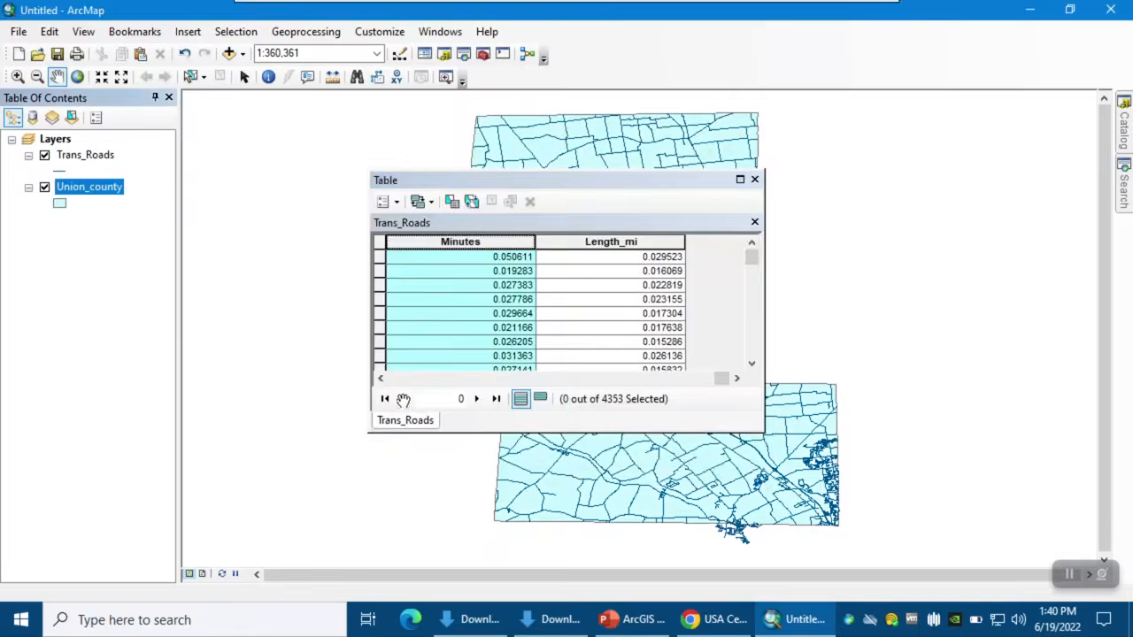
{"action": "left_click", "coordinate": [45, 154]}
{"action": "left_click", "coordinate": [44, 187]}
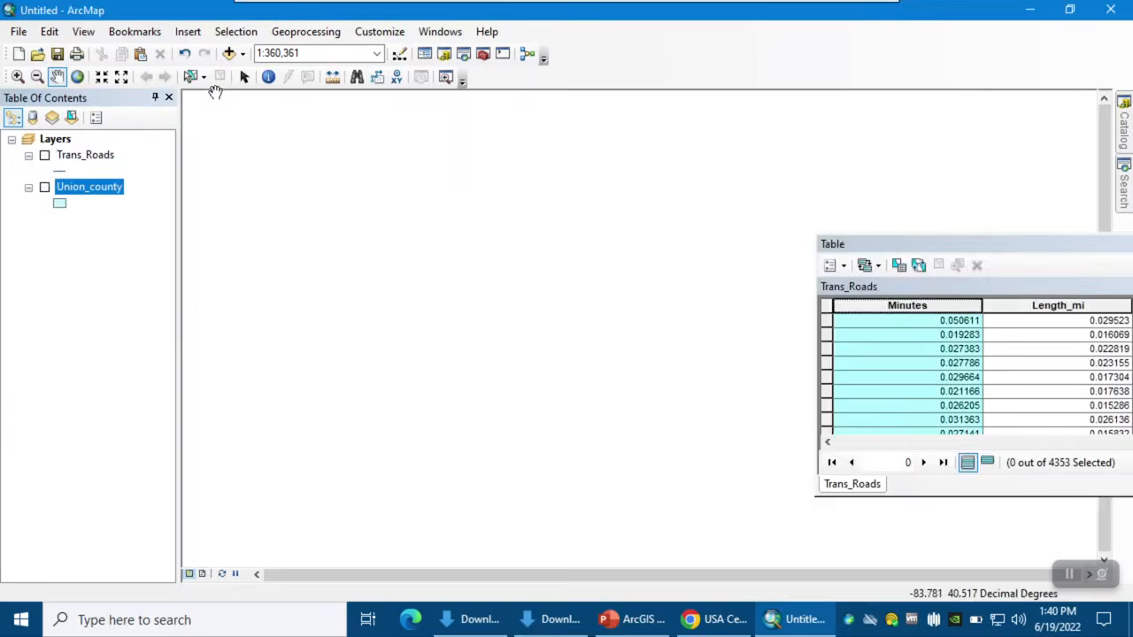
Add the BG_Union.shp block group layer from H:\GIS\Network1 to the map.
{"action": "left_click", "coordinate": [228, 53]}
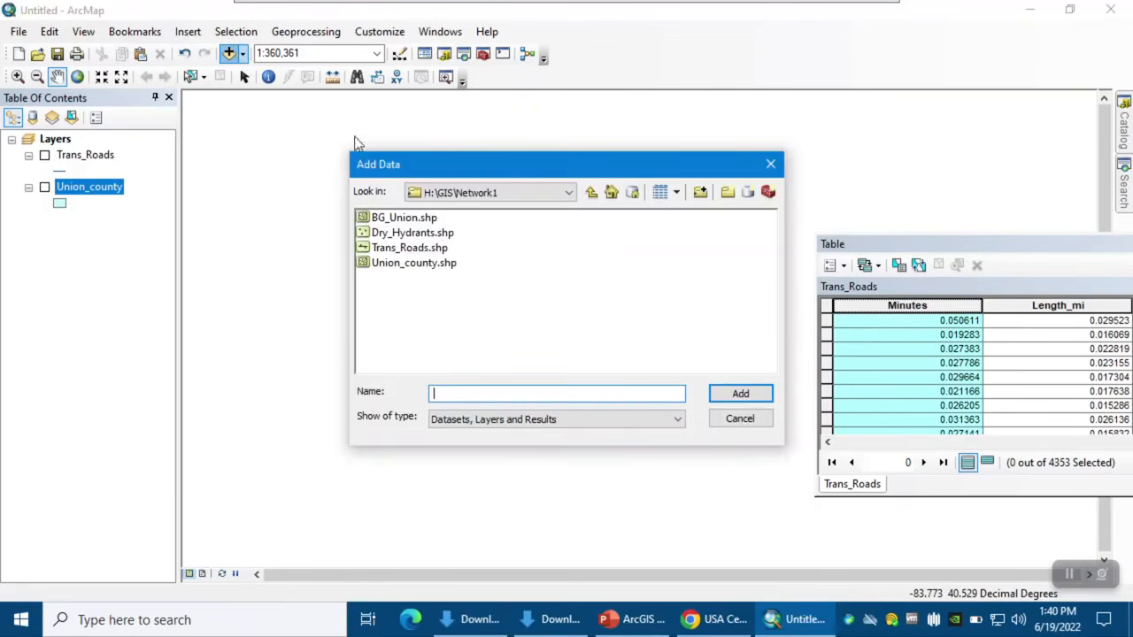
{"action": "left_click", "coordinate": [389, 217]}
{"action": "left_click", "coordinate": [740, 393]}
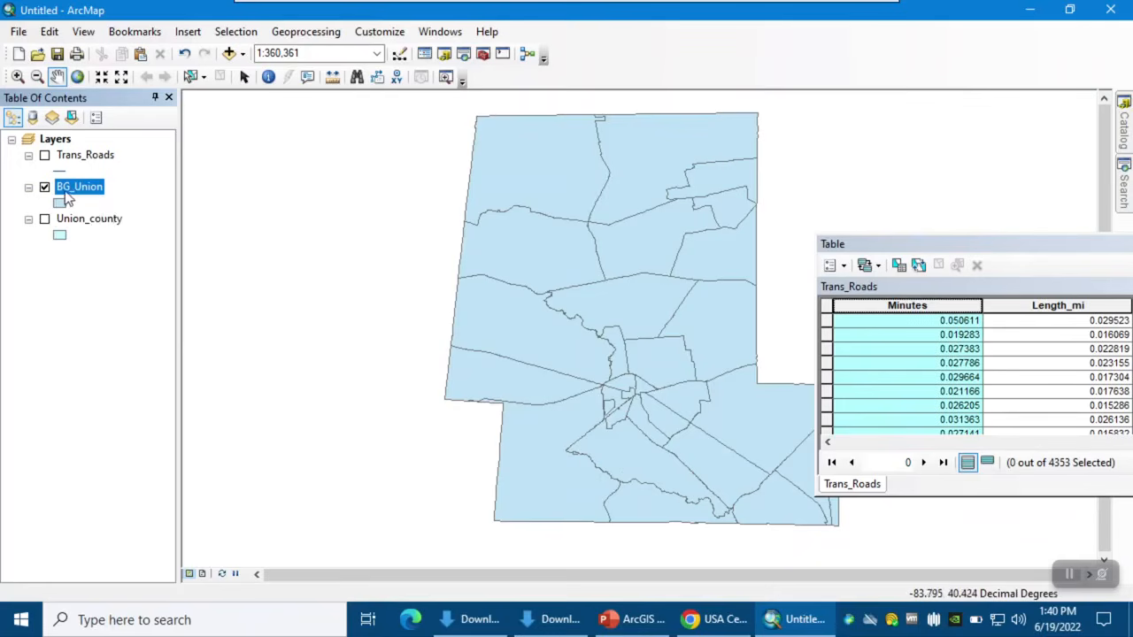
Open the BG_Union attribute table, examine its fields from the FIPS codes through population, age, housing and area, and close it.
{"action": "right_click", "coordinate": [78, 197]}
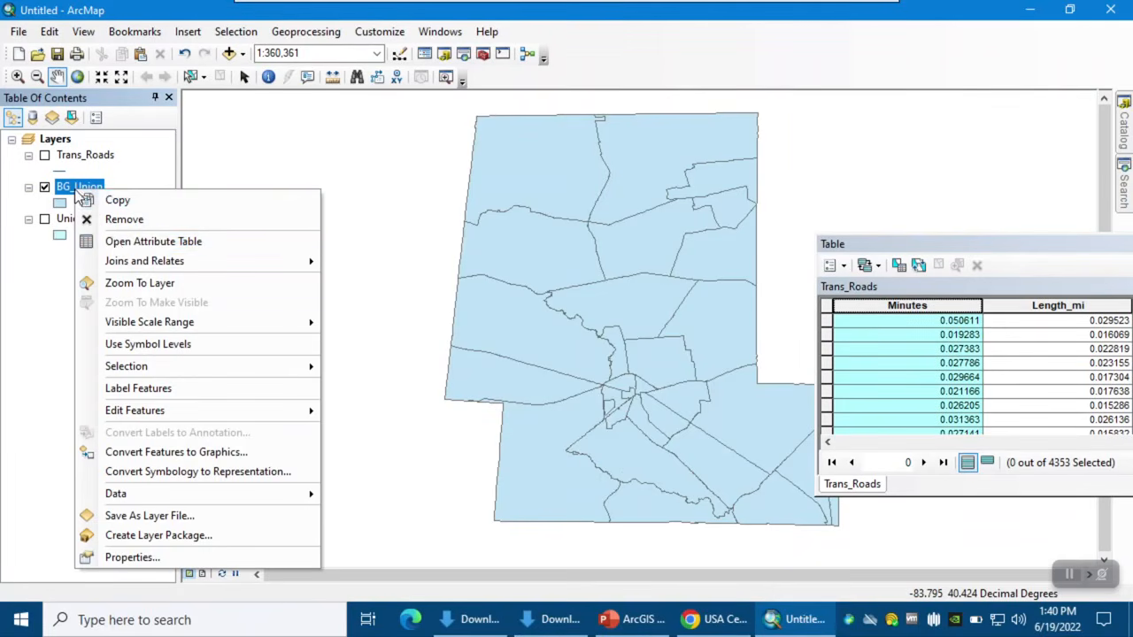
{"action": "left_click", "coordinate": [126, 242]}
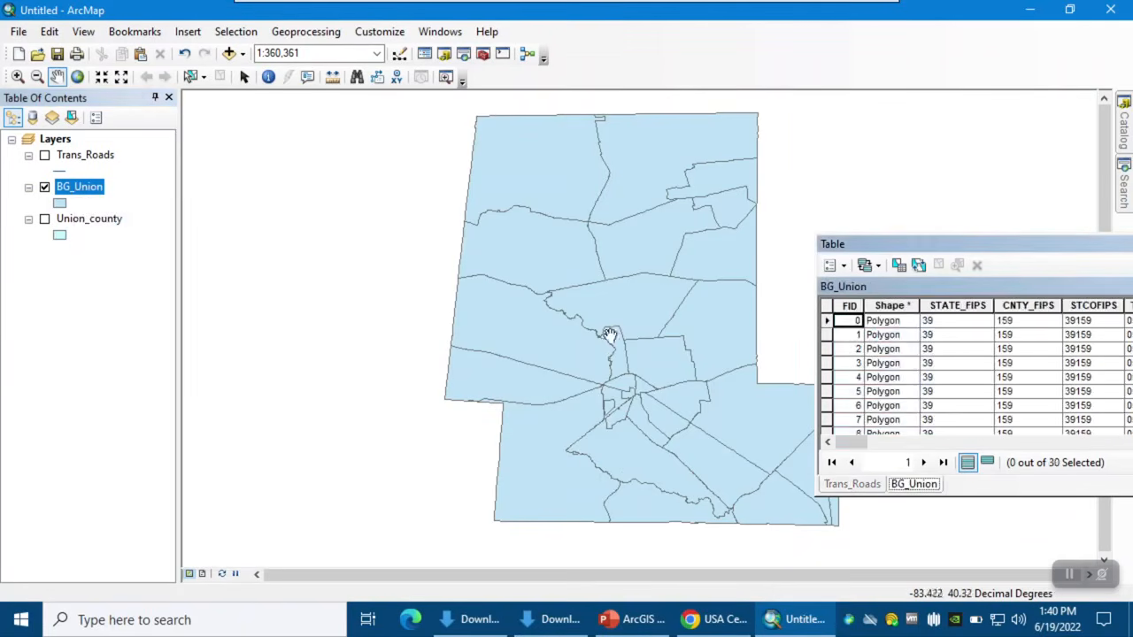
{"action": "left_click_drag", "start_coordinate": [845, 243], "coordinate": [147, 160]}
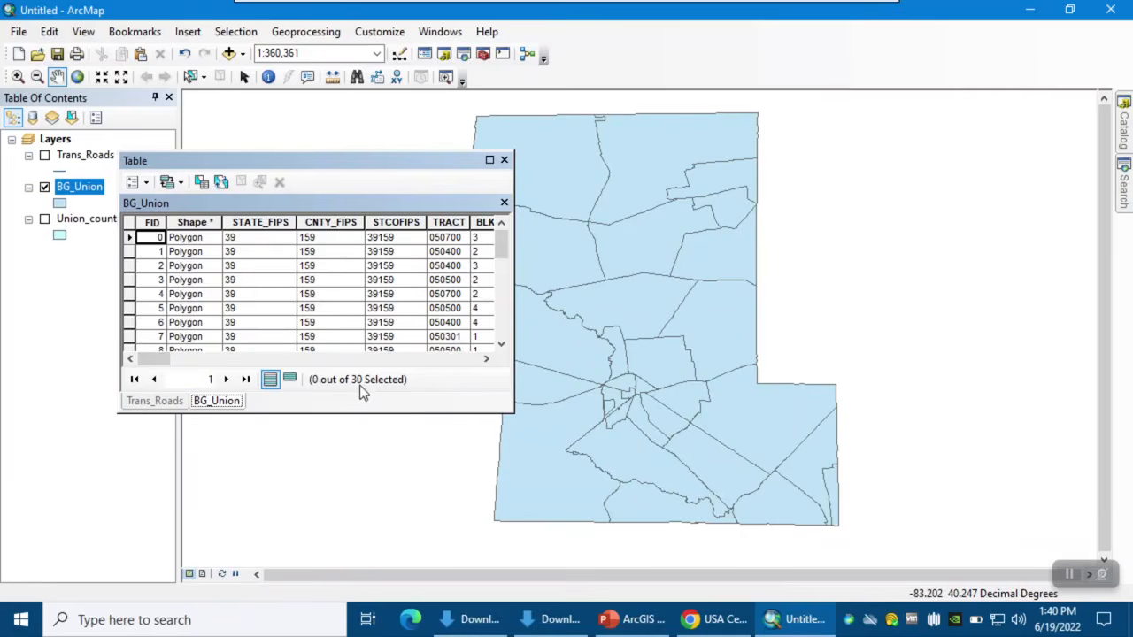
{"action": "left_click", "coordinate": [486, 358]}
{"action": "left_click", "coordinate": [486, 359]}
{"action": "left_click", "coordinate": [486, 358]}
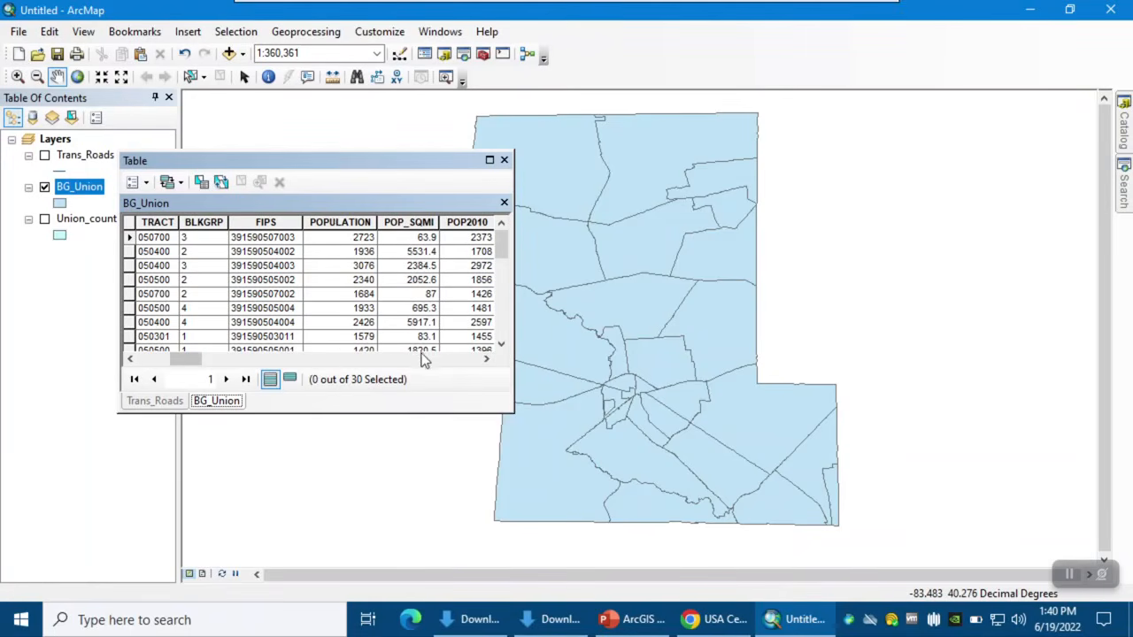
{"action": "left_click", "coordinate": [487, 361]}
{"action": "left_click", "coordinate": [487, 360]}
{"action": "left_click", "coordinate": [487, 360]}
{"action": "left_click", "coordinate": [487, 360]}
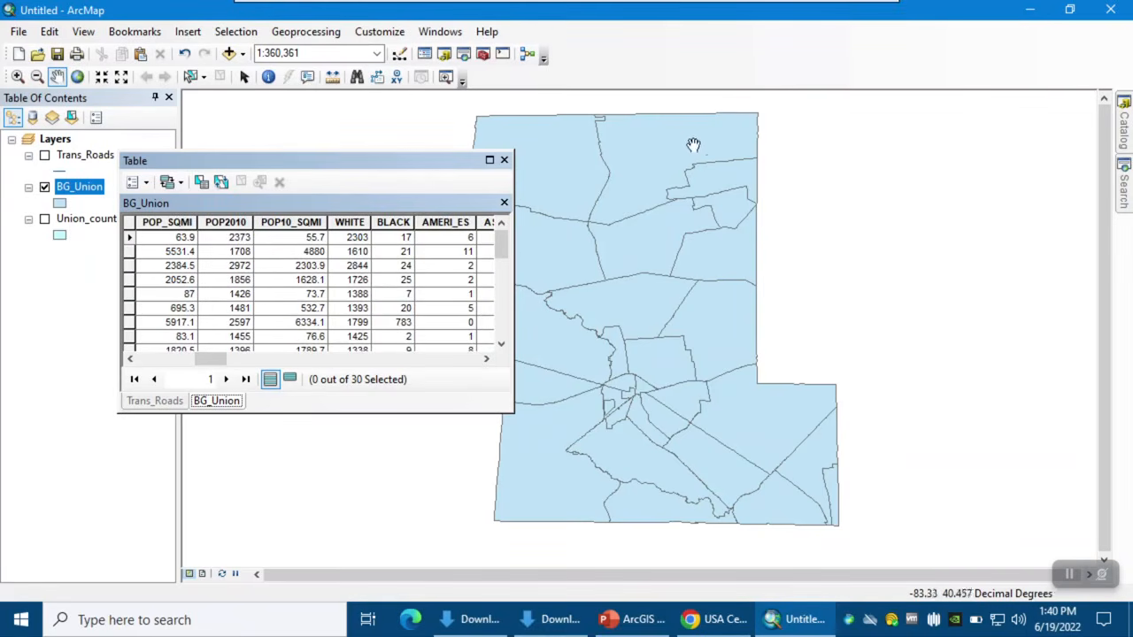
{"action": "left_click", "coordinate": [486, 360]}
{"action": "left_click", "coordinate": [487, 361]}
{"action": "left_click", "coordinate": [486, 360]}
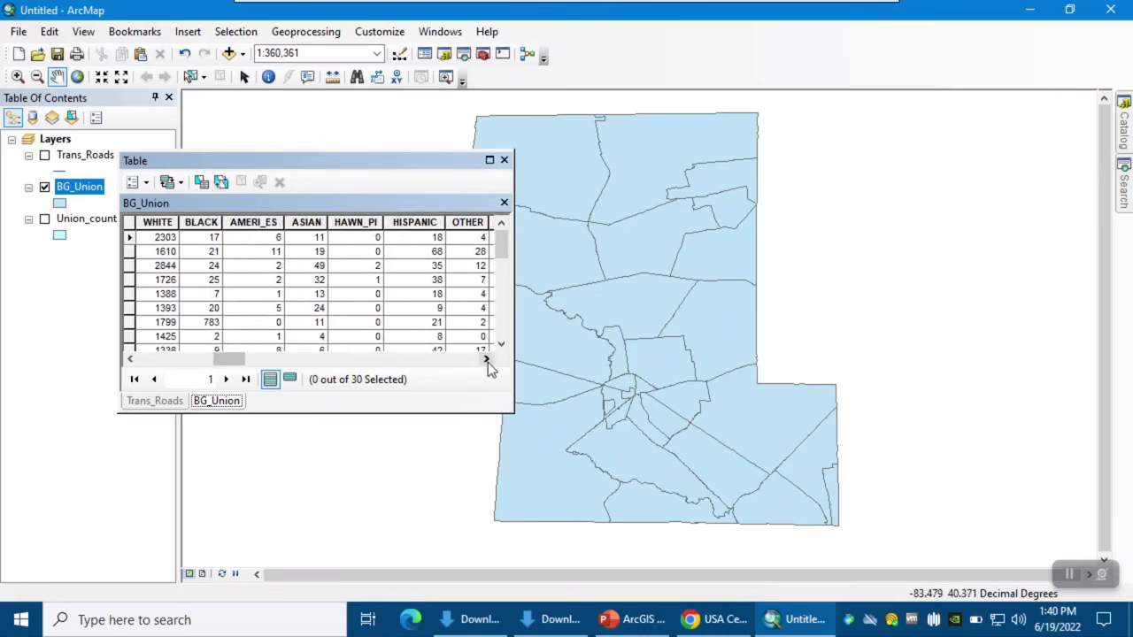
{"action": "left_click", "coordinate": [487, 360]}
{"action": "left_click", "coordinate": [487, 360]}
{"action": "left_click", "coordinate": [486, 360]}
{"action": "left_click", "coordinate": [486, 360]}
{"action": "left_click", "coordinate": [487, 360]}
{"action": "left_click", "coordinate": [487, 360]}
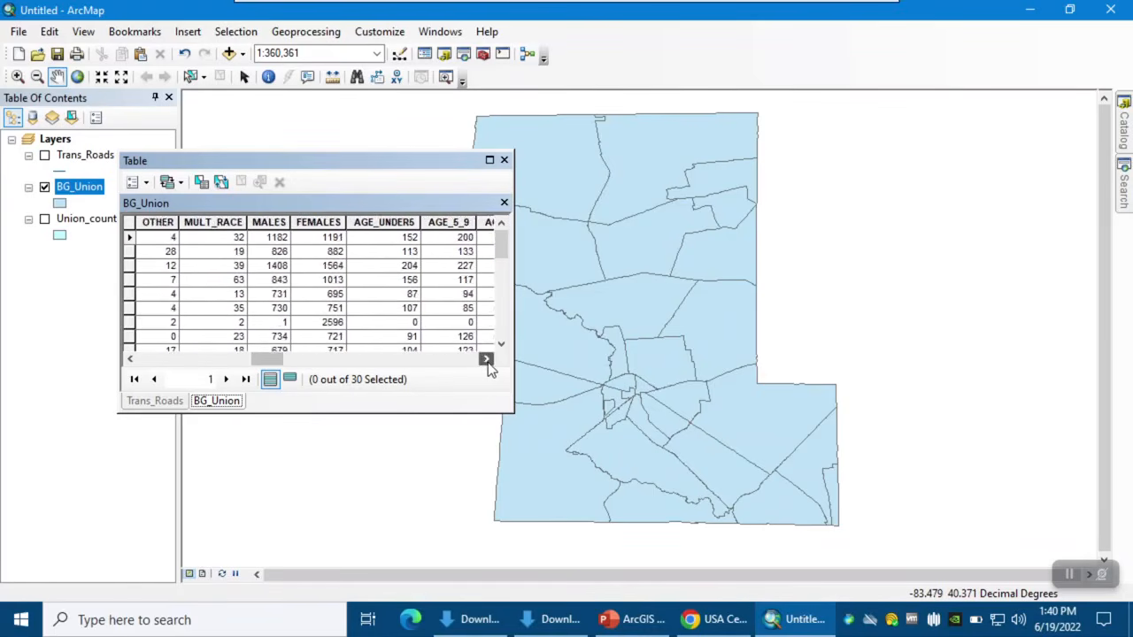
{"action": "left_click", "coordinate": [486, 360]}
{"action": "left_click", "coordinate": [486, 360]}
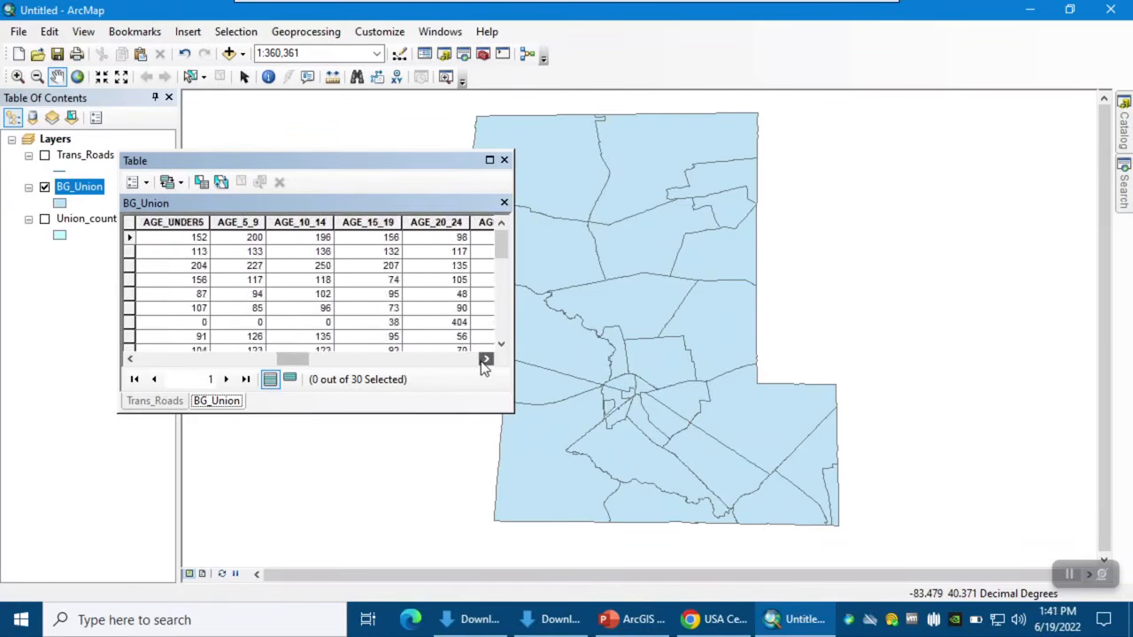
{"action": "left_click", "coordinate": [485, 360]}
{"action": "left_click", "coordinate": [485, 360]}
{"action": "left_click", "coordinate": [485, 360]}
{"action": "left_click", "coordinate": [485, 361]}
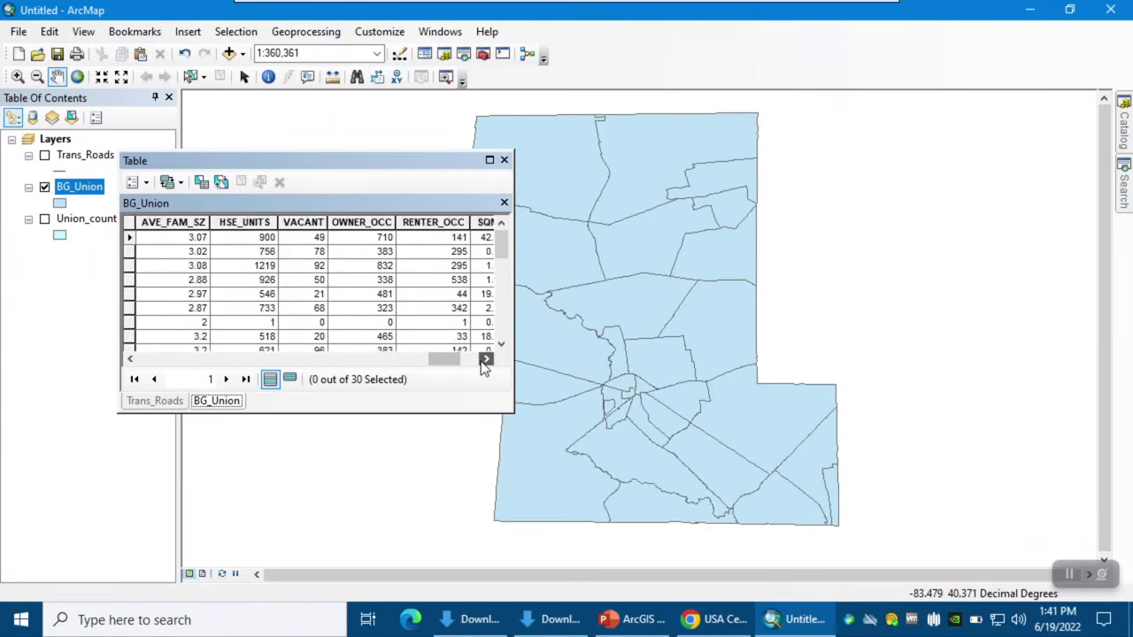
{"action": "left_click", "coordinate": [486, 360]}
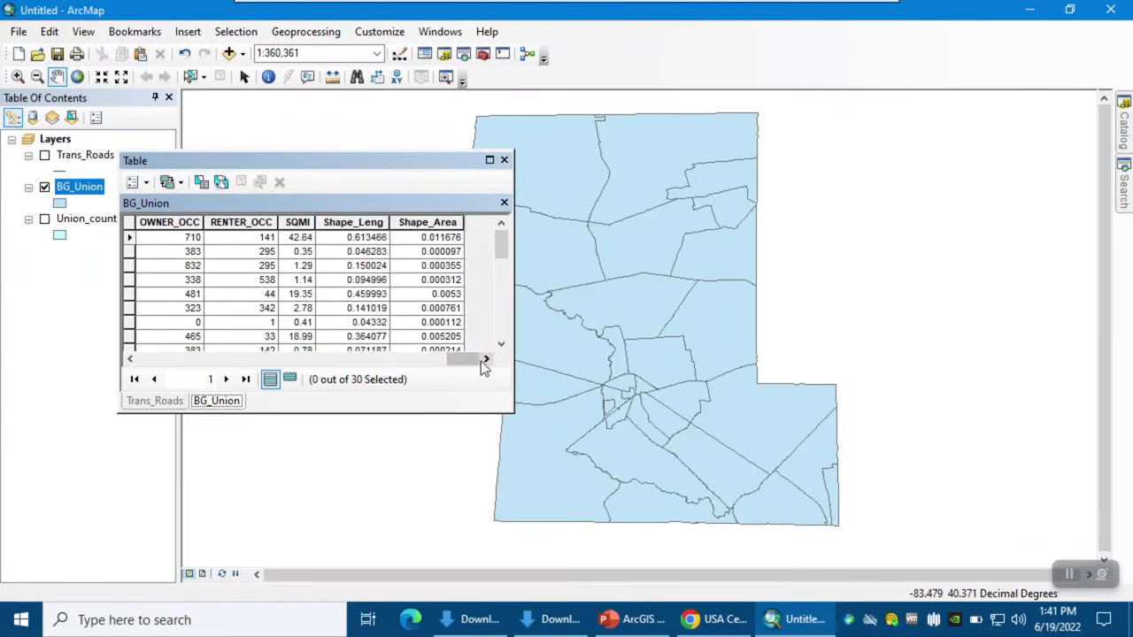
{"action": "left_click", "coordinate": [504, 160]}
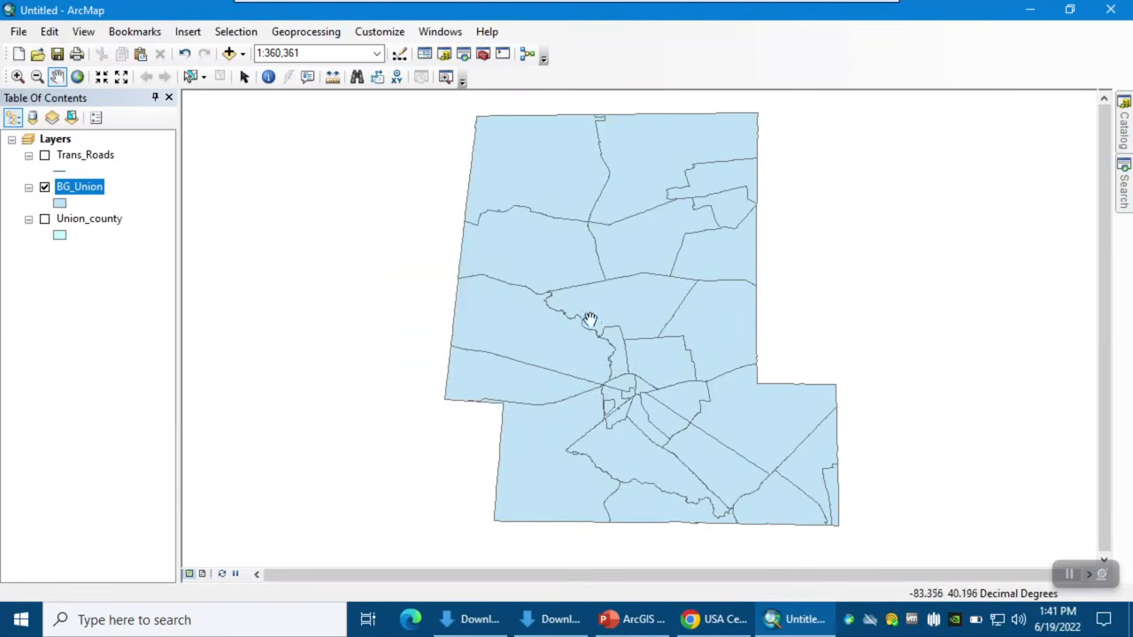
Switch to Chrome and download the Dry Hydrants data listed under Emergency Management on the Union County GIS data page.
{"action": "left_click", "coordinate": [706, 624]}
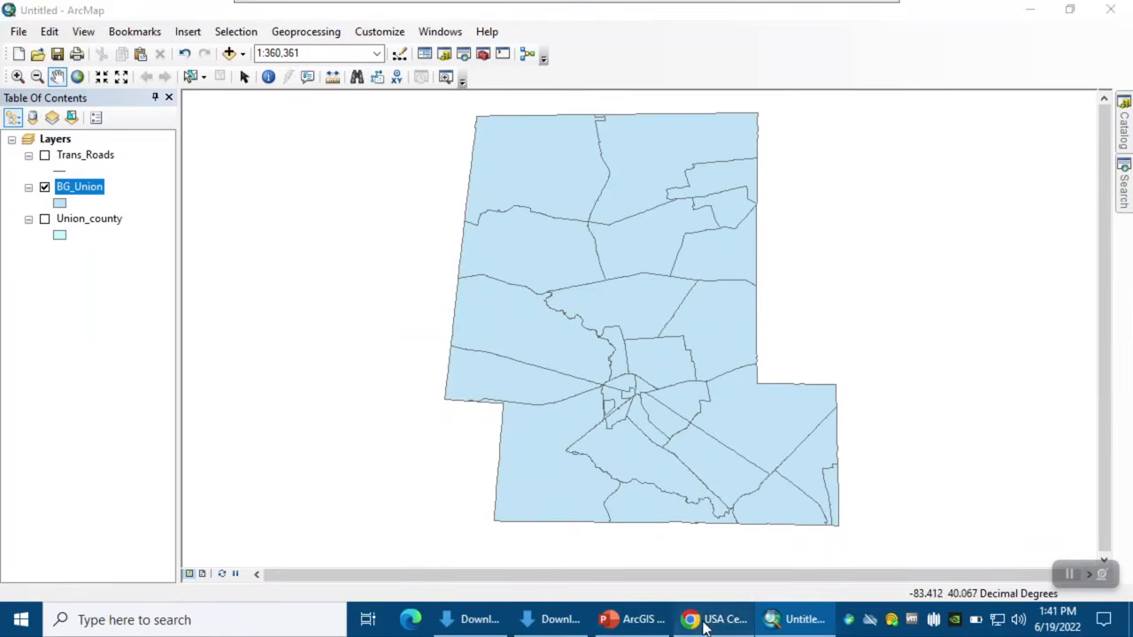
{"action": "left_click", "coordinate": [98, 17]}
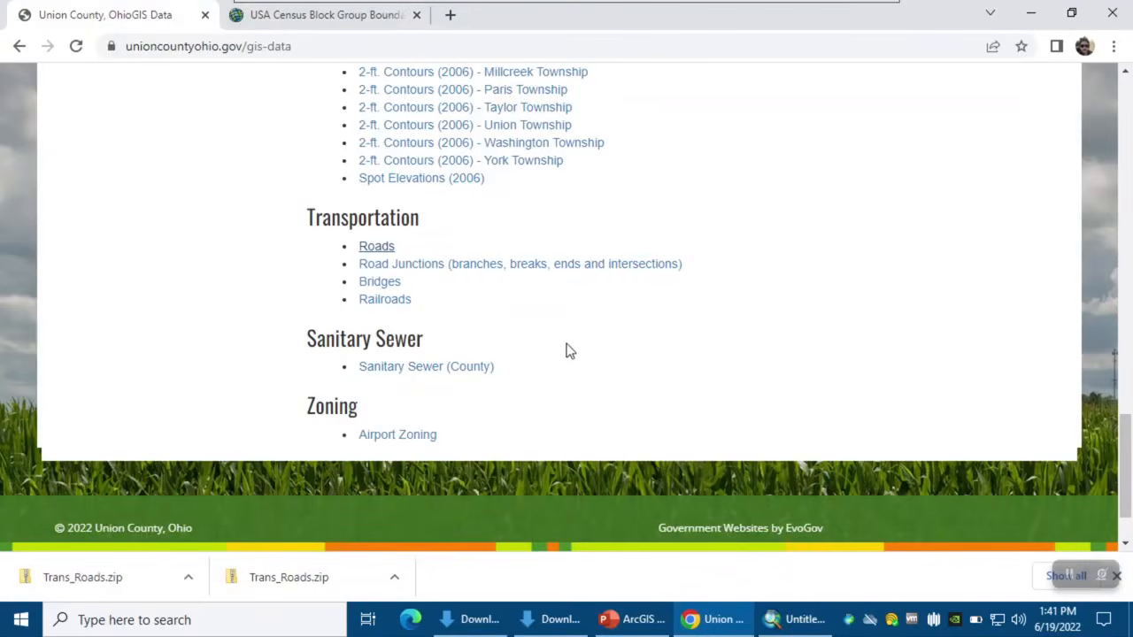
{"action": "scroll", "coordinate": [619, 363], "scroll_direction": "up", "scroll_amount": 1}
{"action": "scroll", "coordinate": [611, 407], "scroll_direction": "up", "scroll_amount": 4}
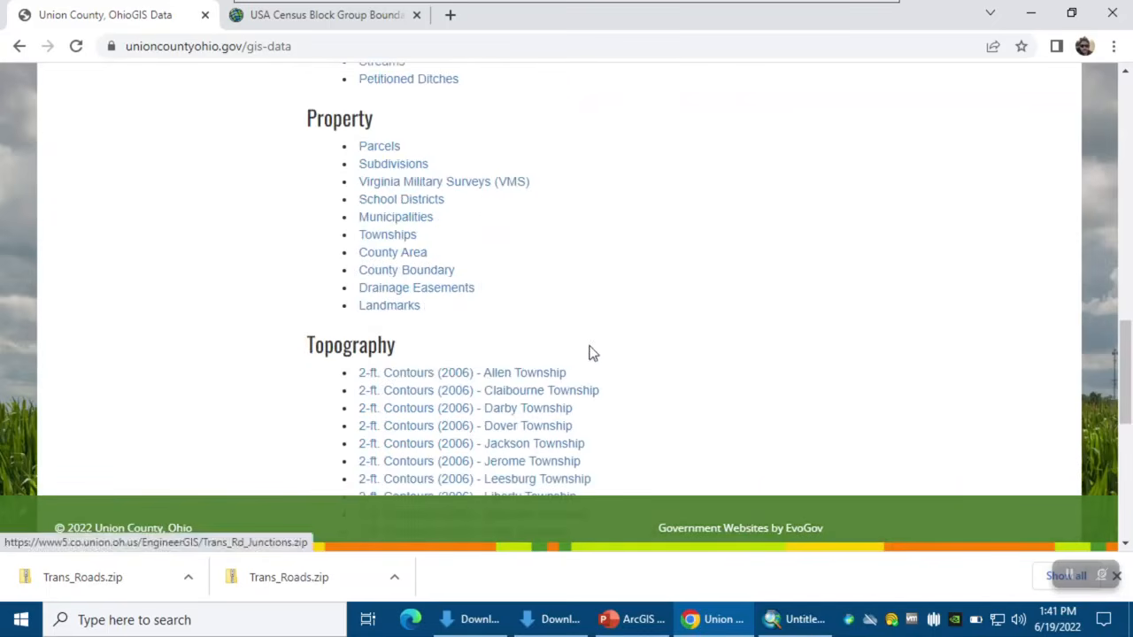
{"action": "scroll", "coordinate": [531, 230], "scroll_direction": "up", "scroll_amount": 5}
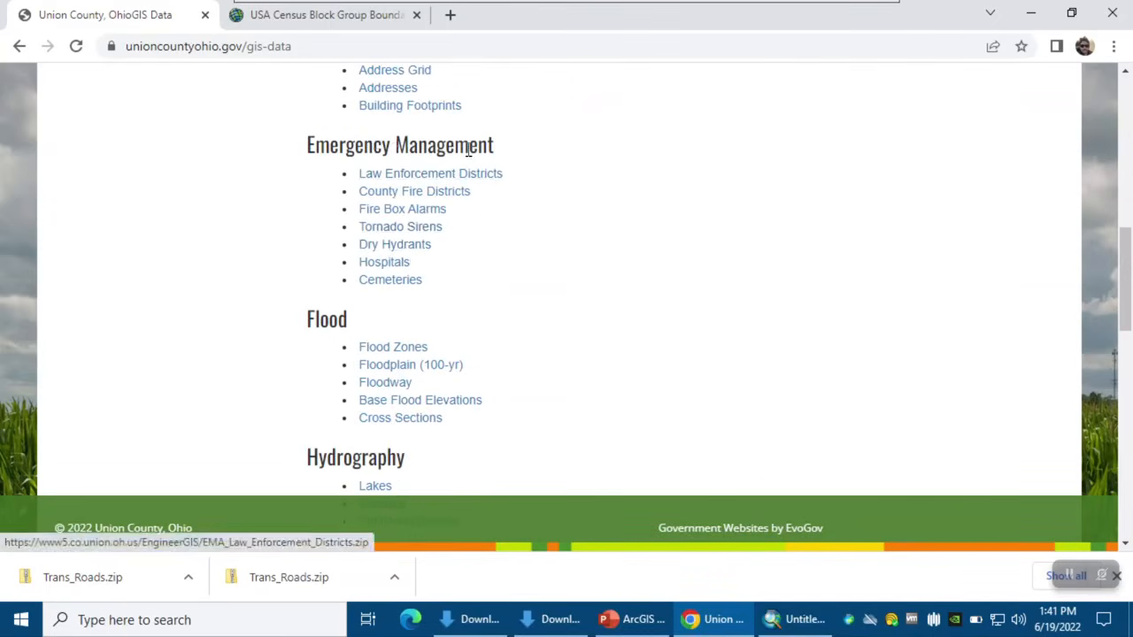
{"action": "left_click", "coordinate": [385, 252]}
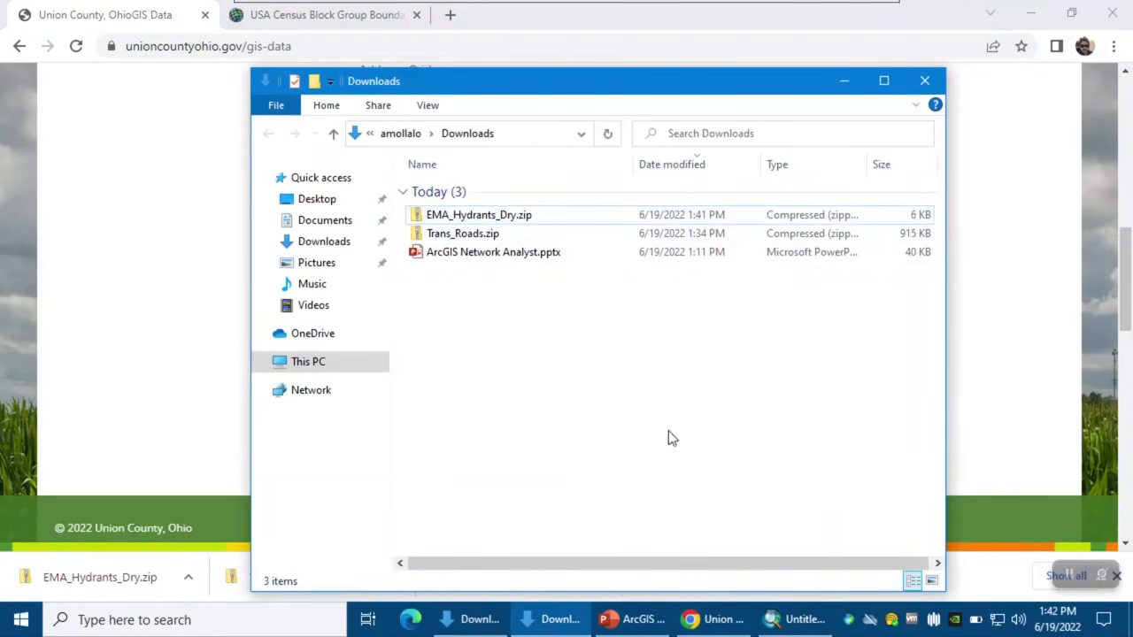
Switch to ArcMap and add Dry_Hydrants.shp from H:\GIS\Network1, dismissing the coordinate system warning.
{"action": "left_click", "coordinate": [796, 619]}
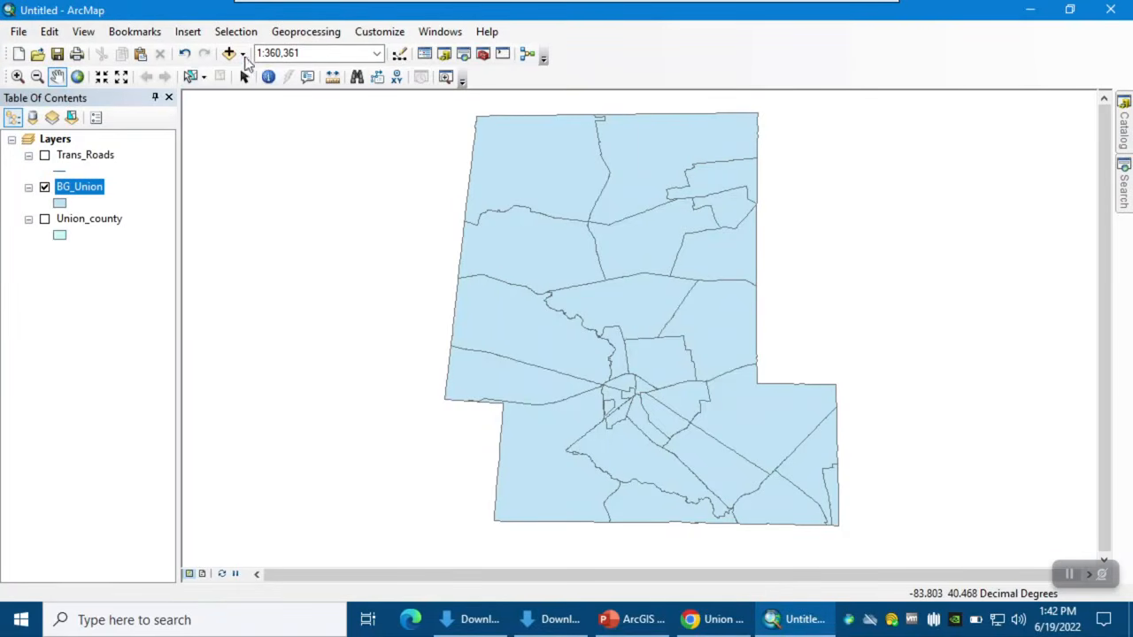
{"action": "left_click", "coordinate": [228, 53]}
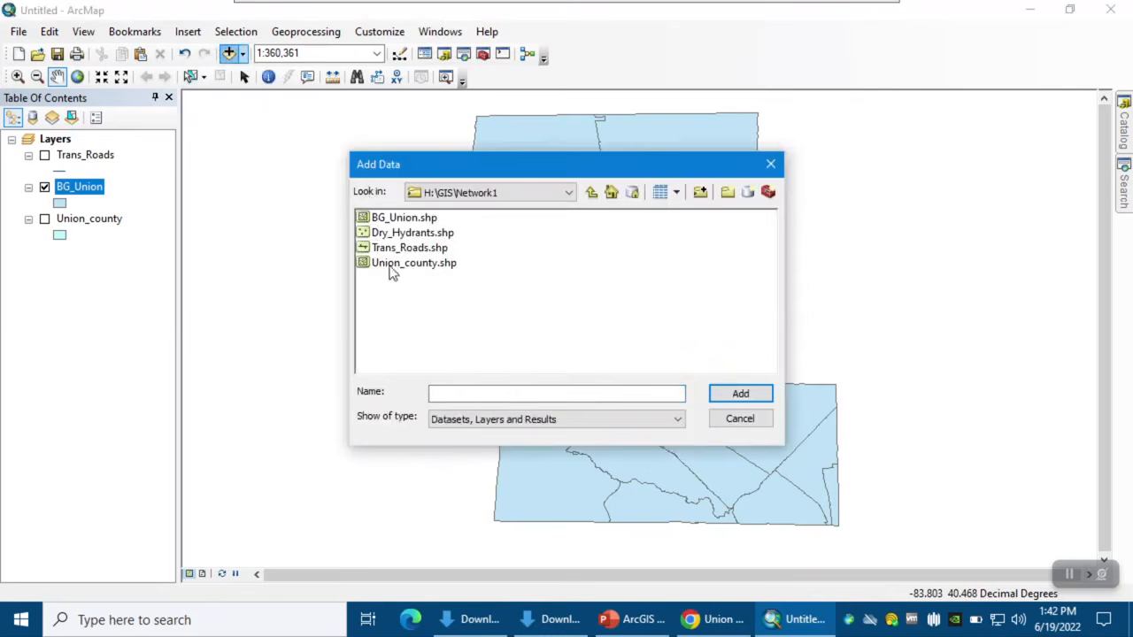
{"action": "left_click", "coordinate": [380, 233]}
{"action": "left_click", "coordinate": [739, 395]}
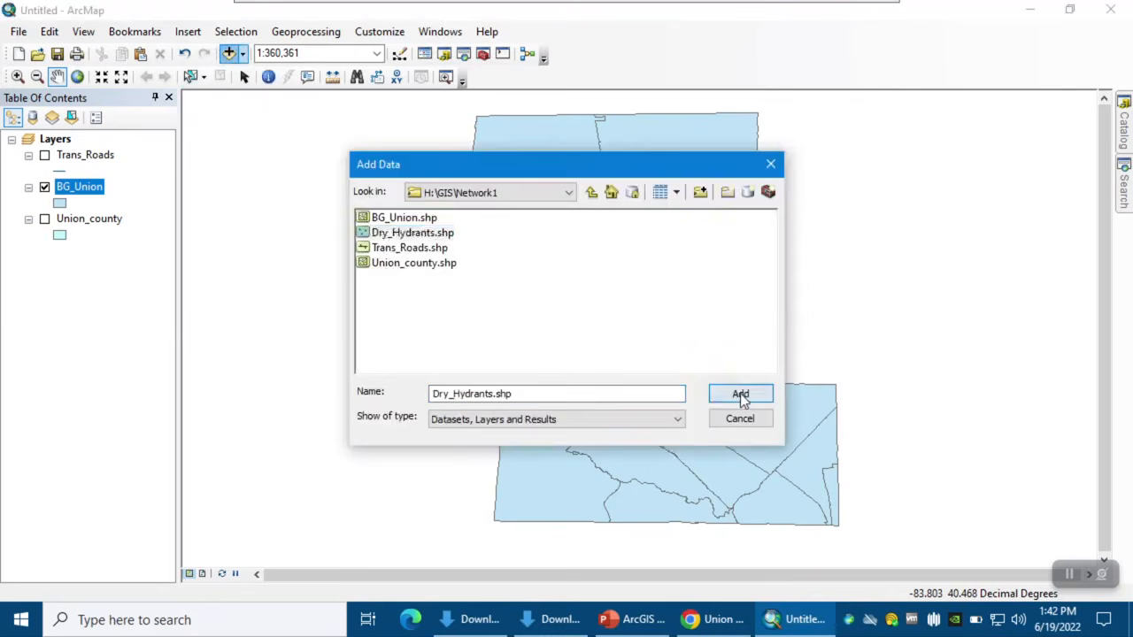
{"action": "left_click", "coordinate": [717, 459]}
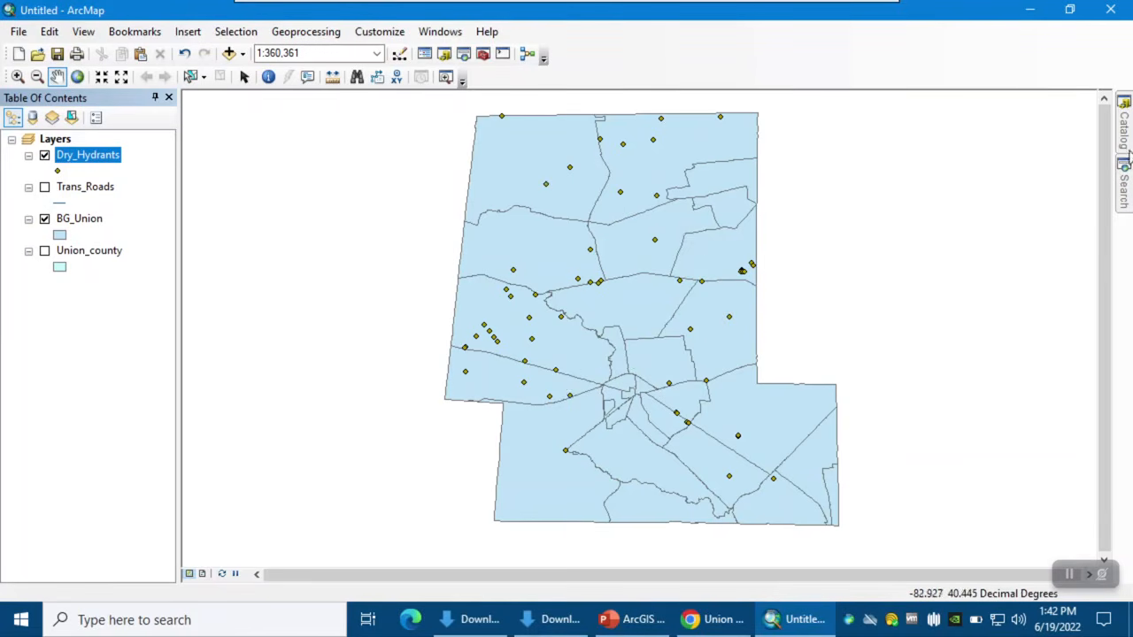
Start a new shapefile in the H:\GIS\Network1 folder connection, named Home, with feature type Point.
{"action": "mouse_move", "coordinate": [1129, 133]}
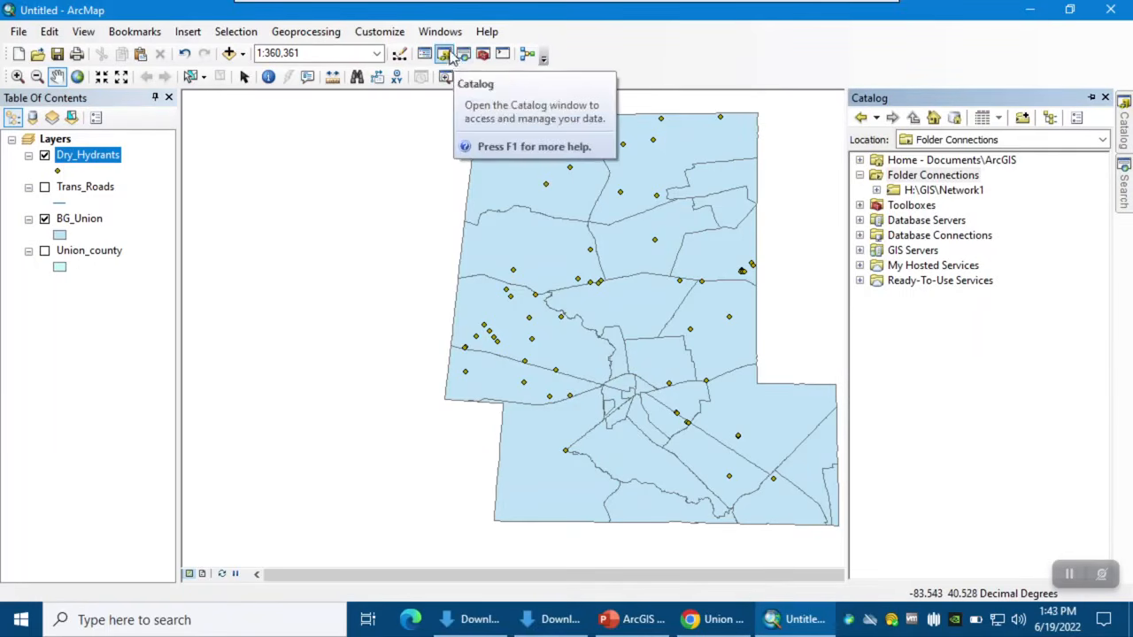
{"action": "left_click", "coordinate": [929, 174]}
{"action": "left_click", "coordinate": [876, 191]}
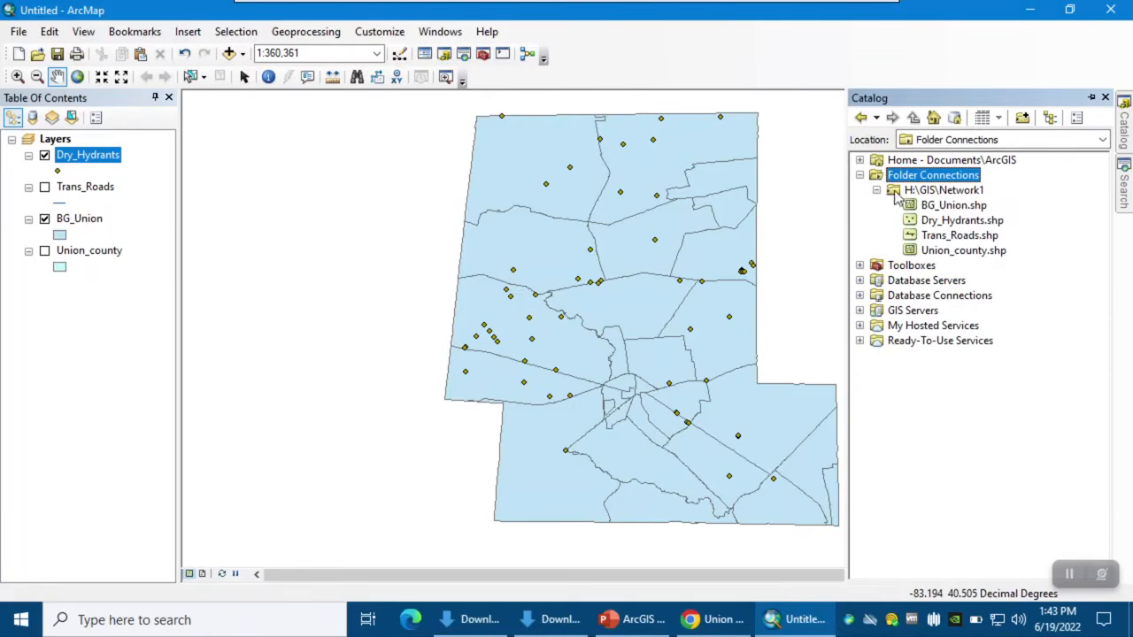
{"action": "right_click", "coordinate": [955, 191]}
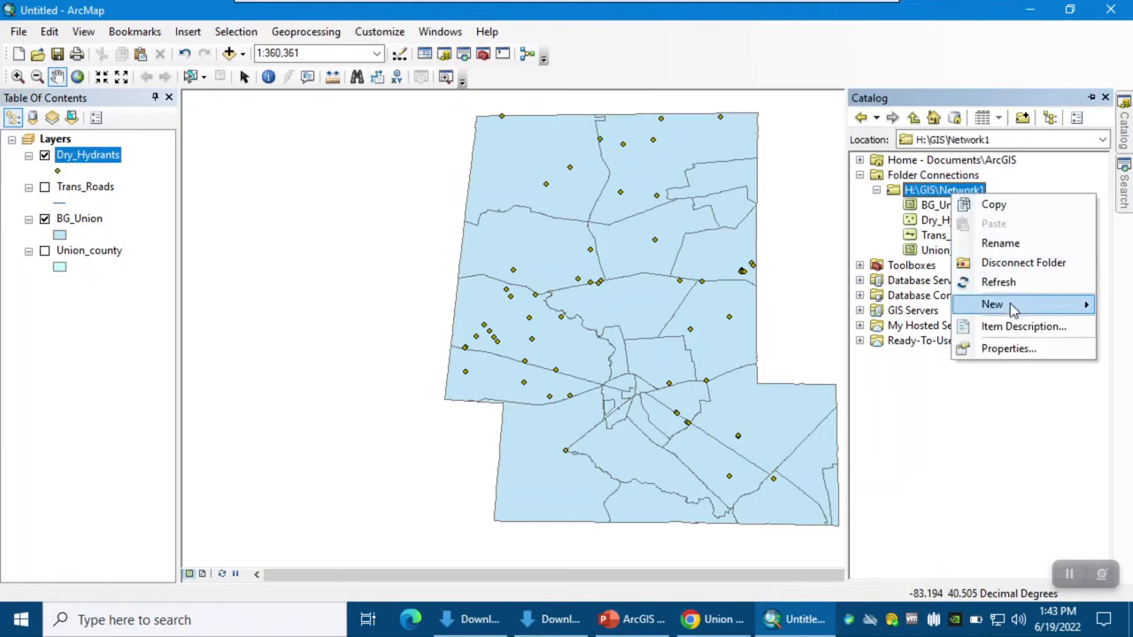
{"action": "mouse_move", "coordinate": [1014, 308]}
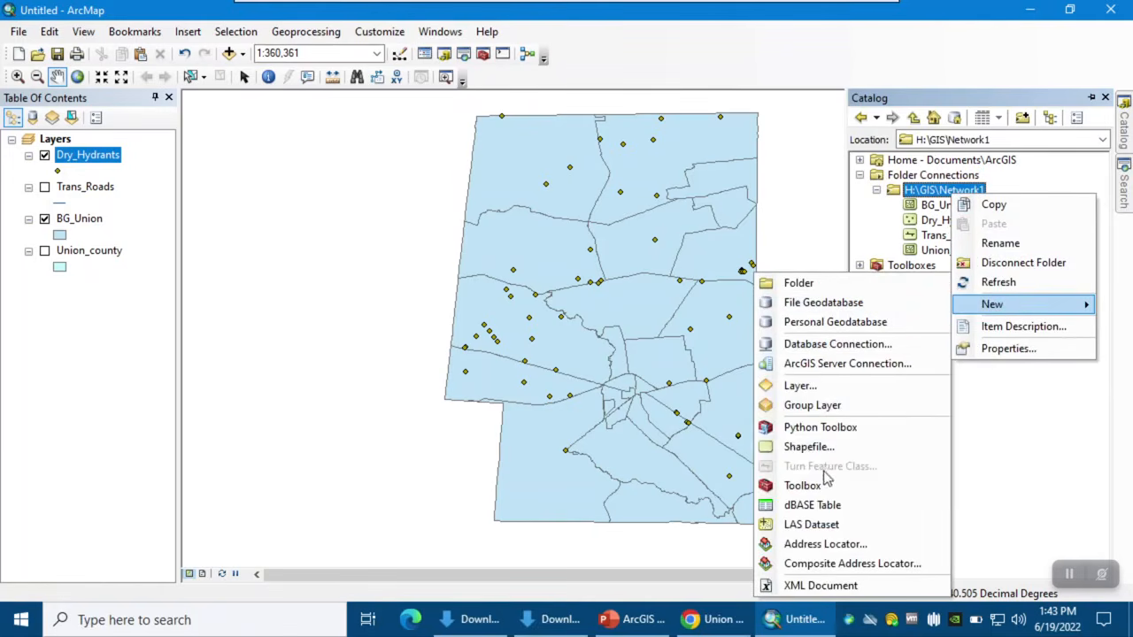
{"action": "left_click", "coordinate": [808, 447]}
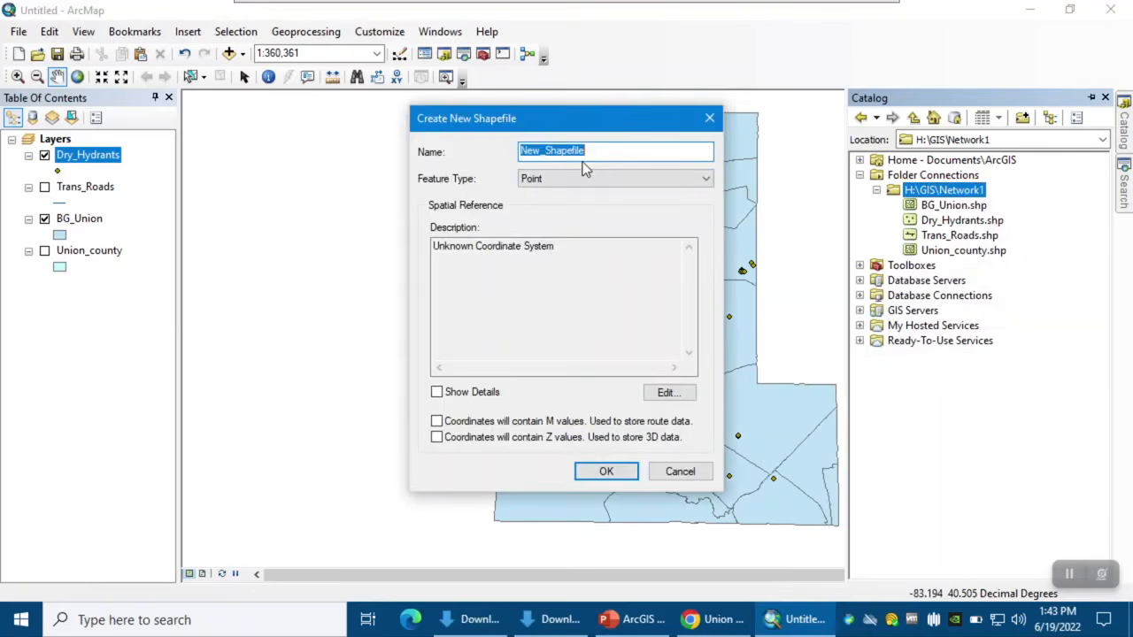
{"action": "type", "text": "Home"}
{"action": "left_click", "coordinate": [558, 179]}
{"action": "left_click", "coordinate": [549, 193]}
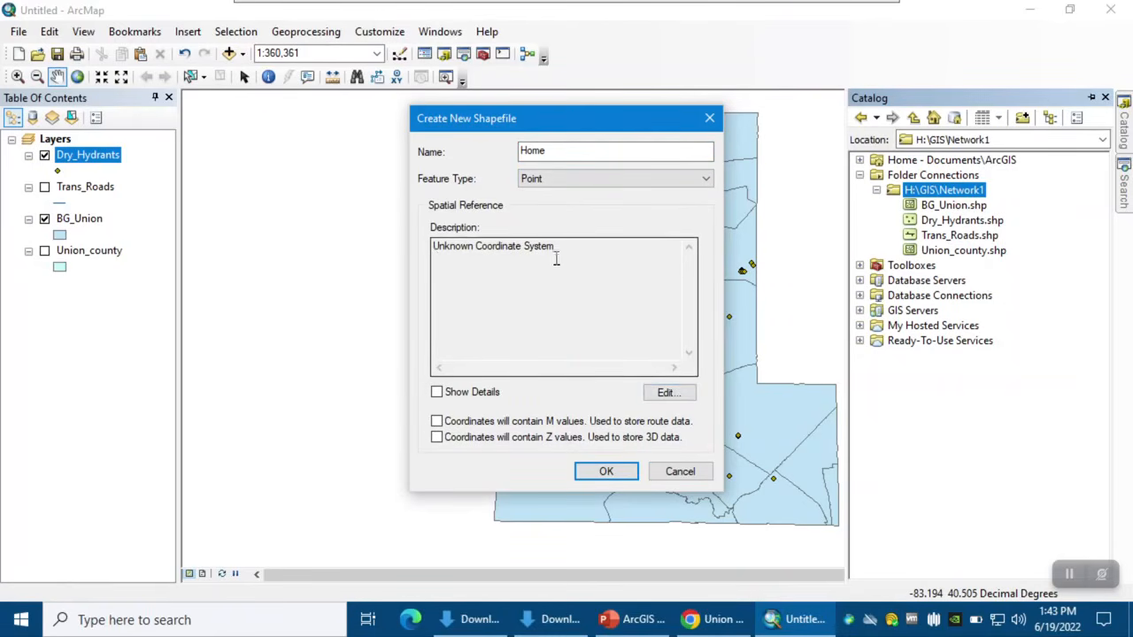
Import the Home shapefile's coordinate system from Dry_Hydrants.shp, create the shapefile and dismiss the coordinate system warning.
{"action": "left_click", "coordinate": [664, 392]}
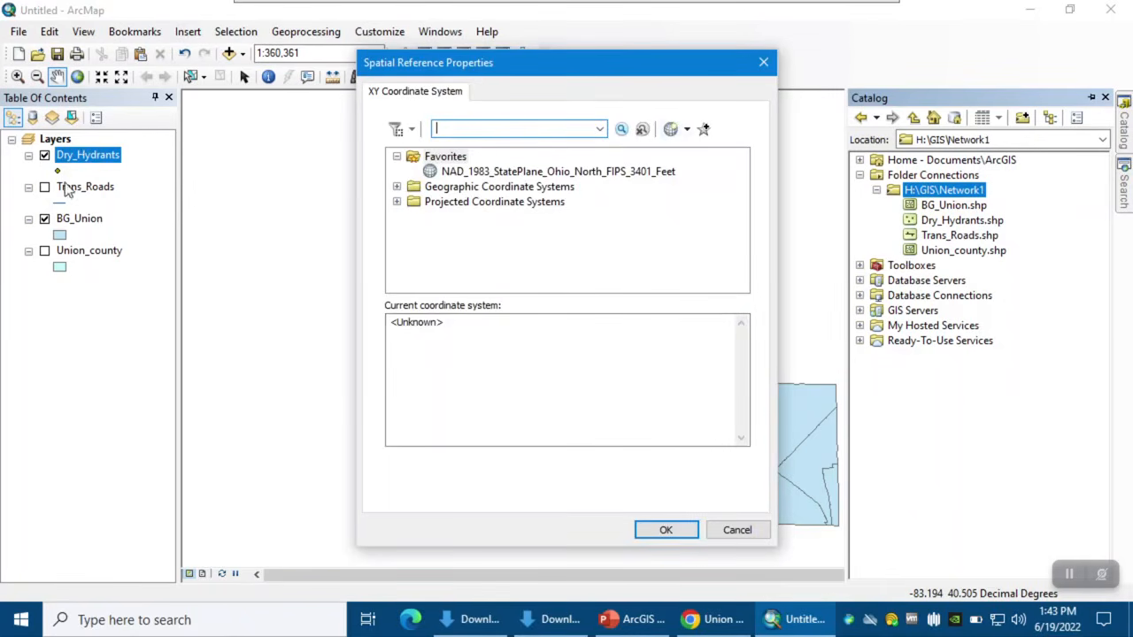
{"action": "left_click", "coordinate": [676, 132]}
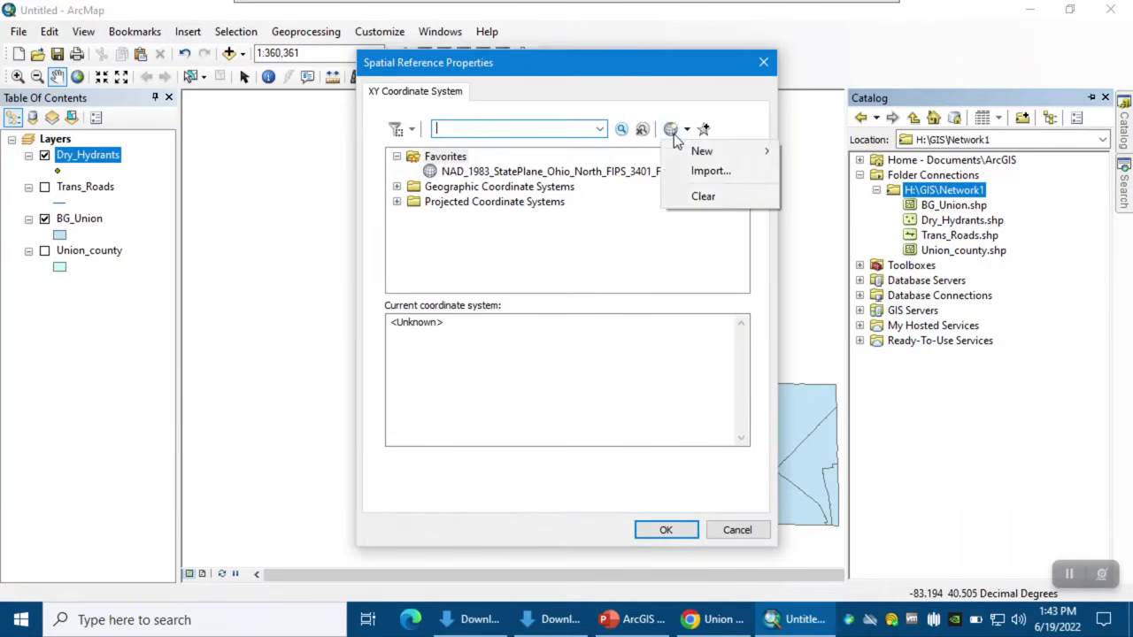
{"action": "left_click", "coordinate": [699, 171]}
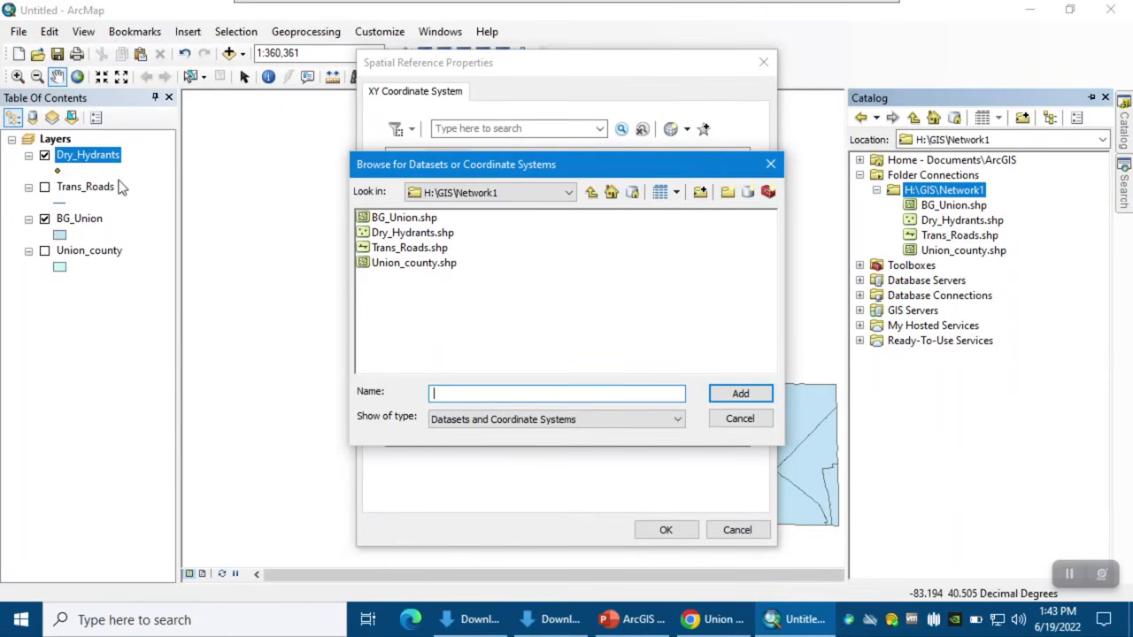
{"action": "left_click", "coordinate": [365, 234]}
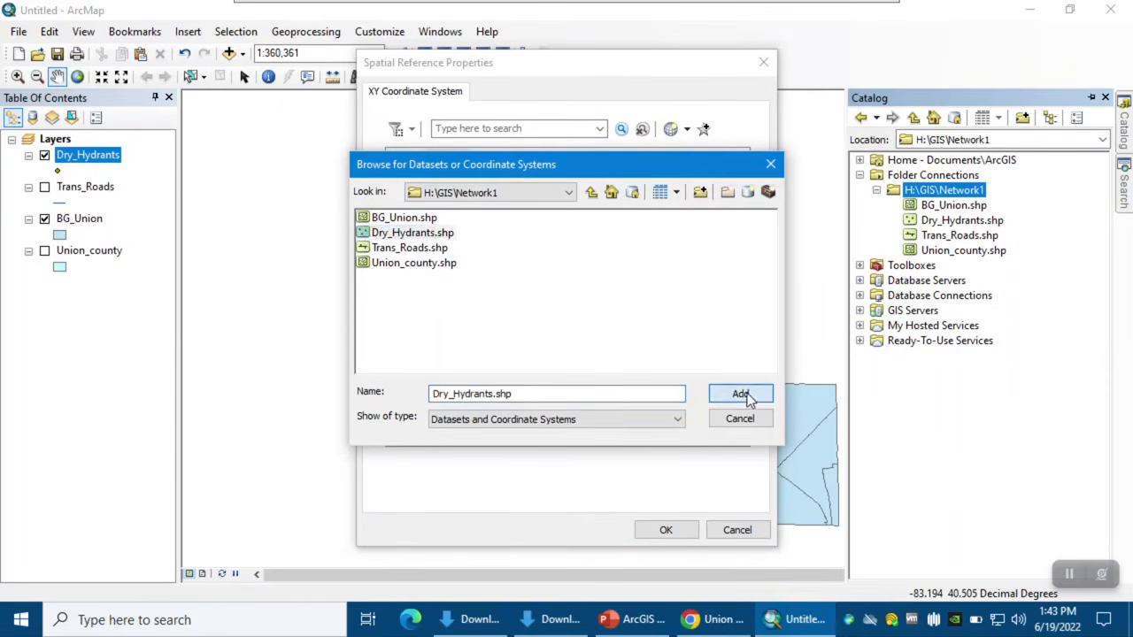
{"action": "left_click", "coordinate": [740, 393]}
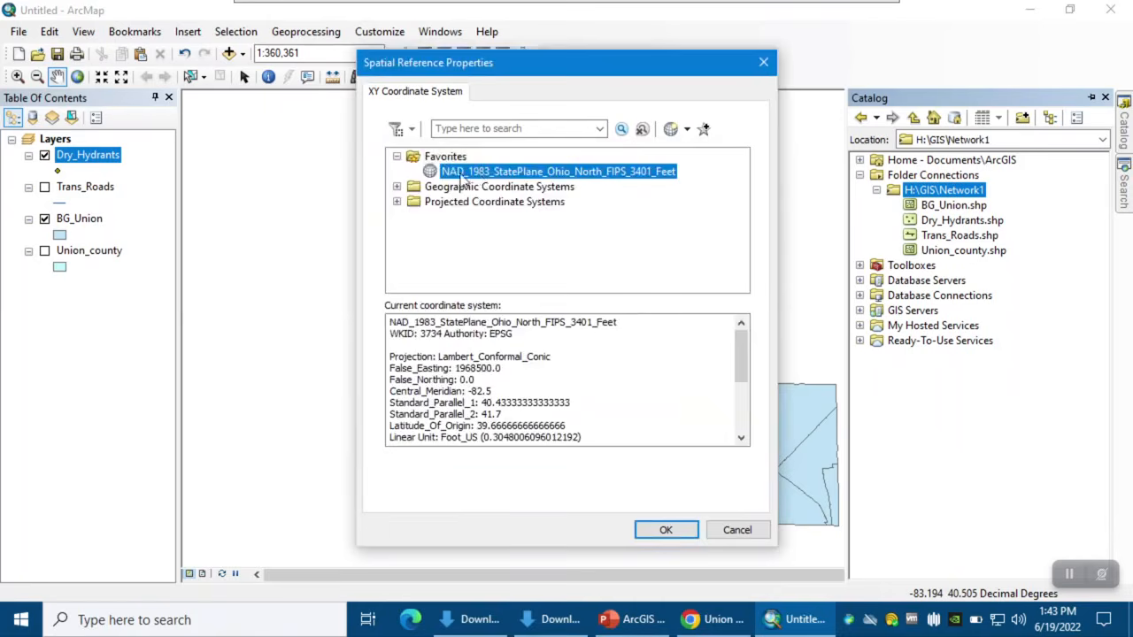
{"action": "left_click", "coordinate": [652, 532]}
{"action": "left_click", "coordinate": [619, 473]}
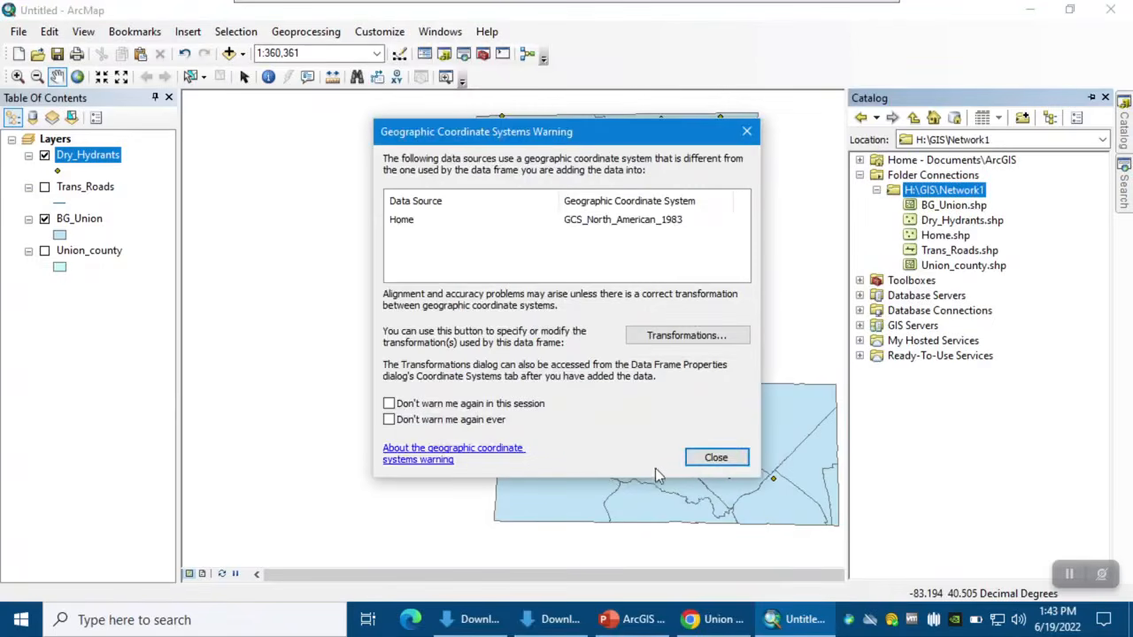
{"action": "left_click", "coordinate": [705, 457]}
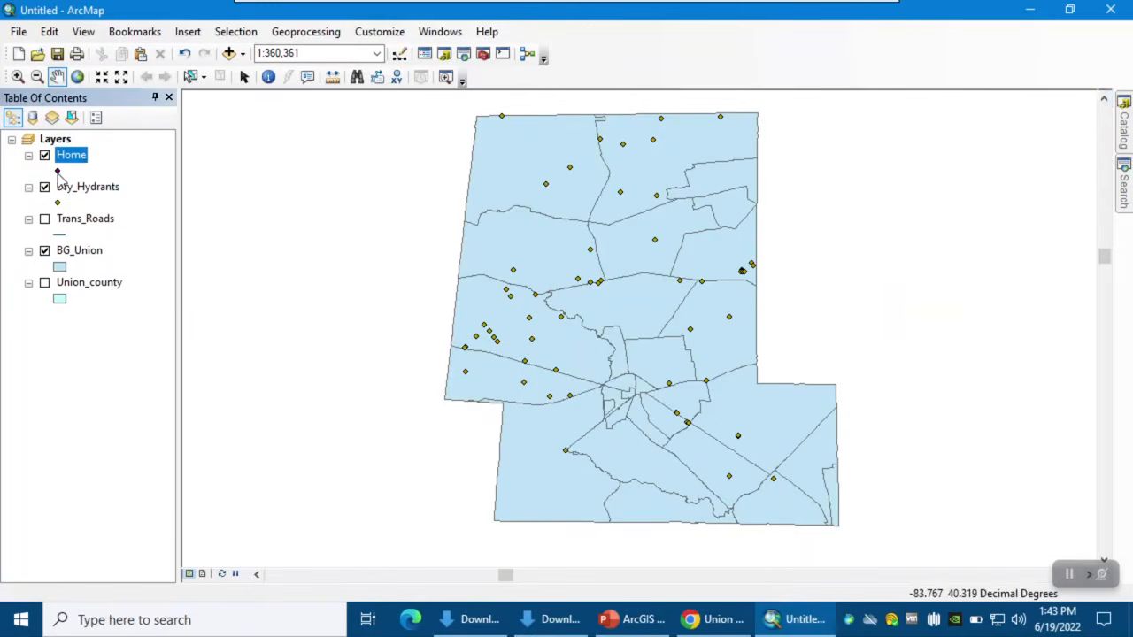
Show the Editor toolbar and start an edit session for the Home layer, continuing past the spatial reference warnings.
{"action": "right_click", "coordinate": [657, 74]}
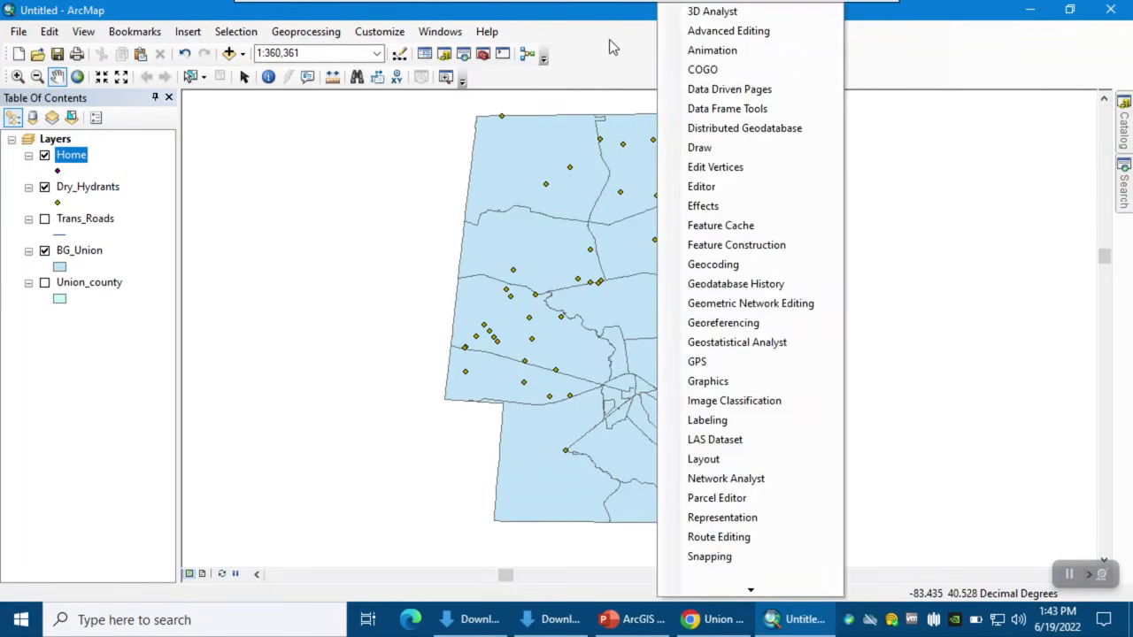
{"action": "left_click", "coordinate": [708, 186]}
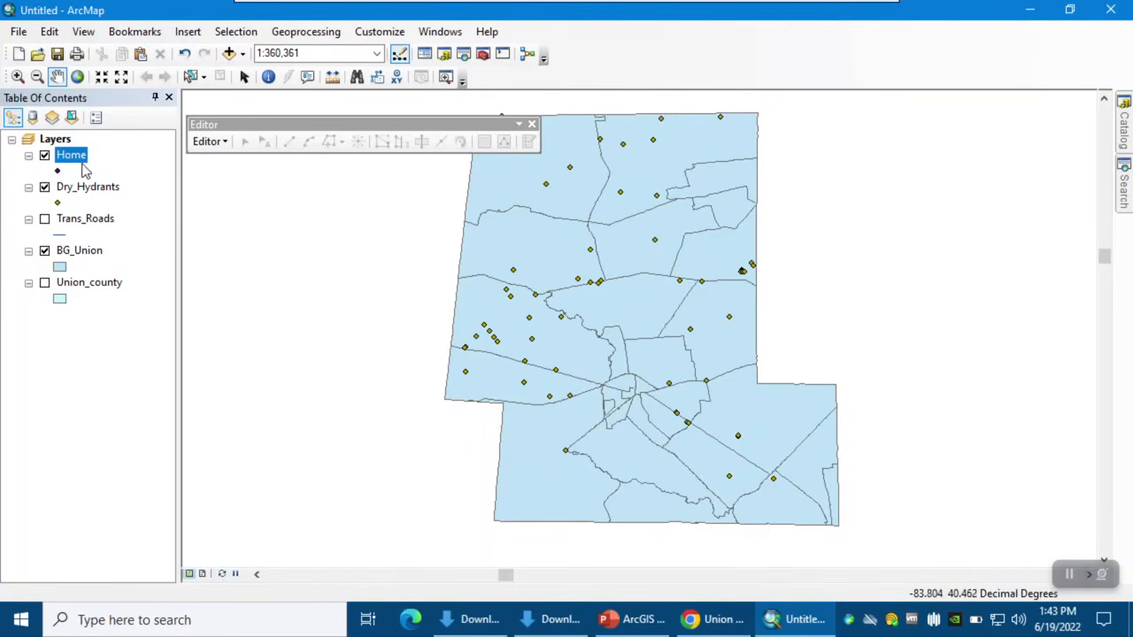
{"action": "left_click", "coordinate": [216, 147]}
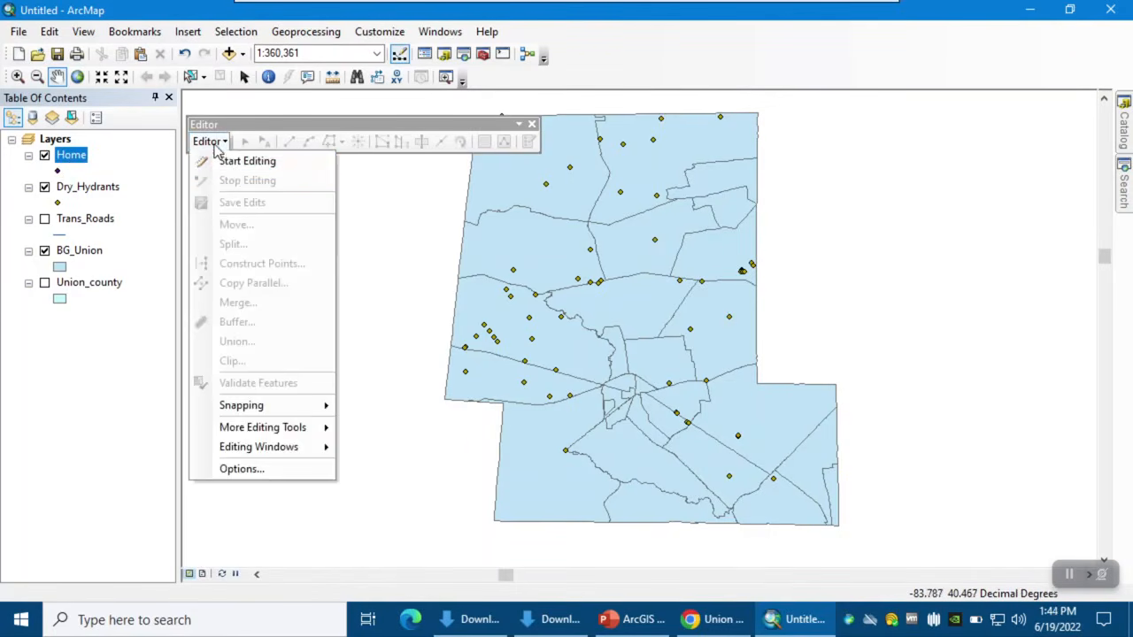
{"action": "left_click", "coordinate": [233, 162]}
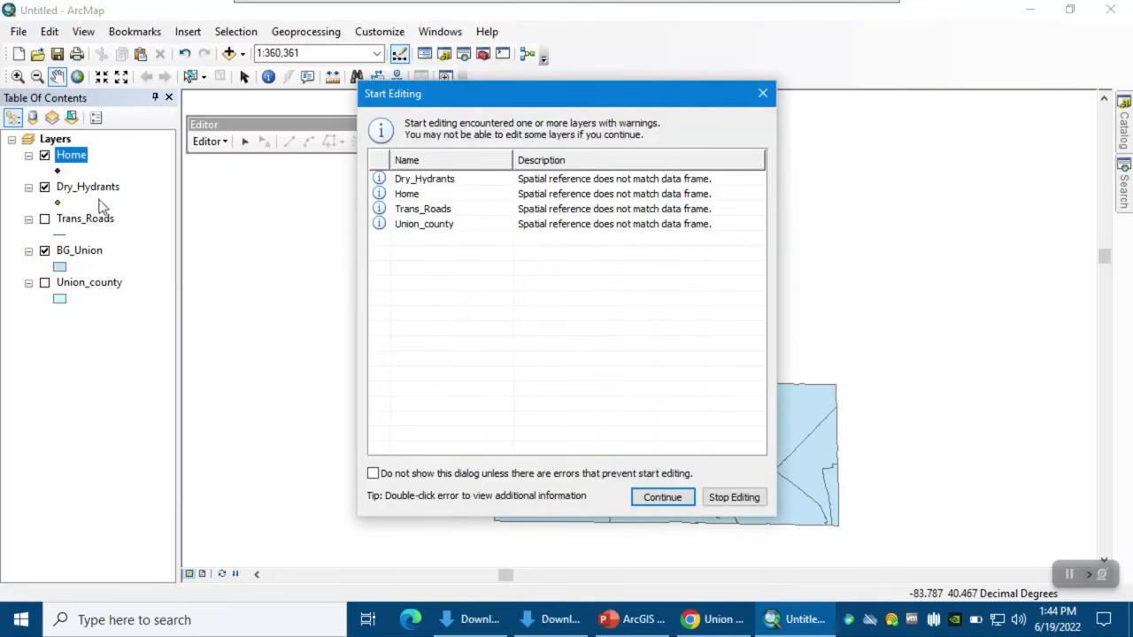
{"action": "left_click", "coordinate": [398, 198]}
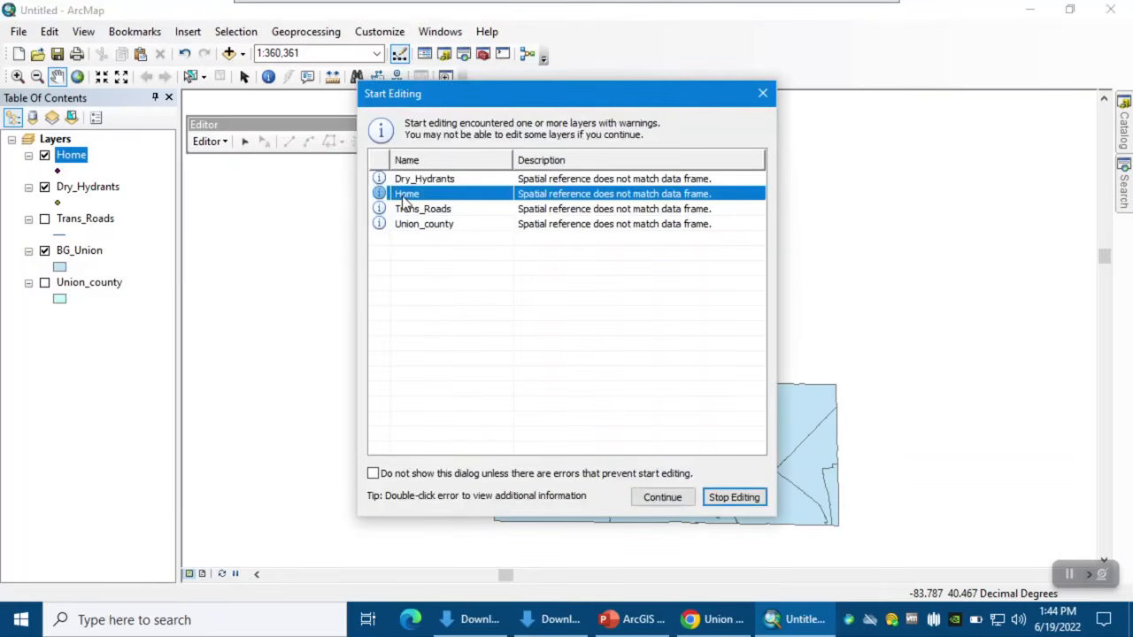
{"action": "left_click", "coordinate": [656, 503]}
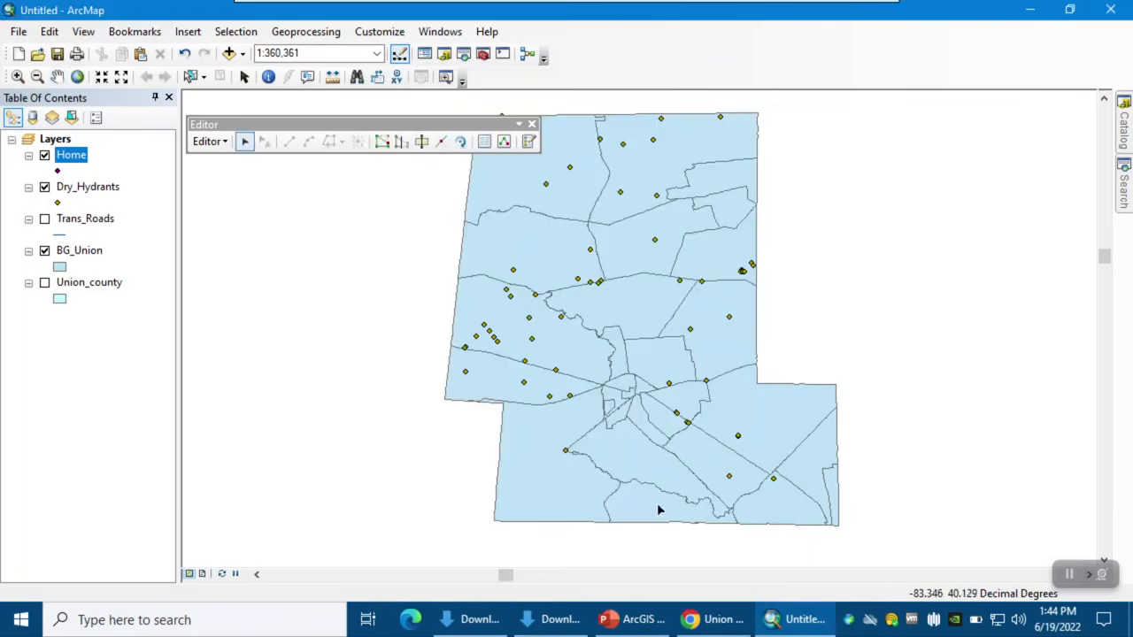
Create a Home point in the north-central part of the county, then stop editing and save the edits.
{"action": "left_click", "coordinate": [529, 143]}
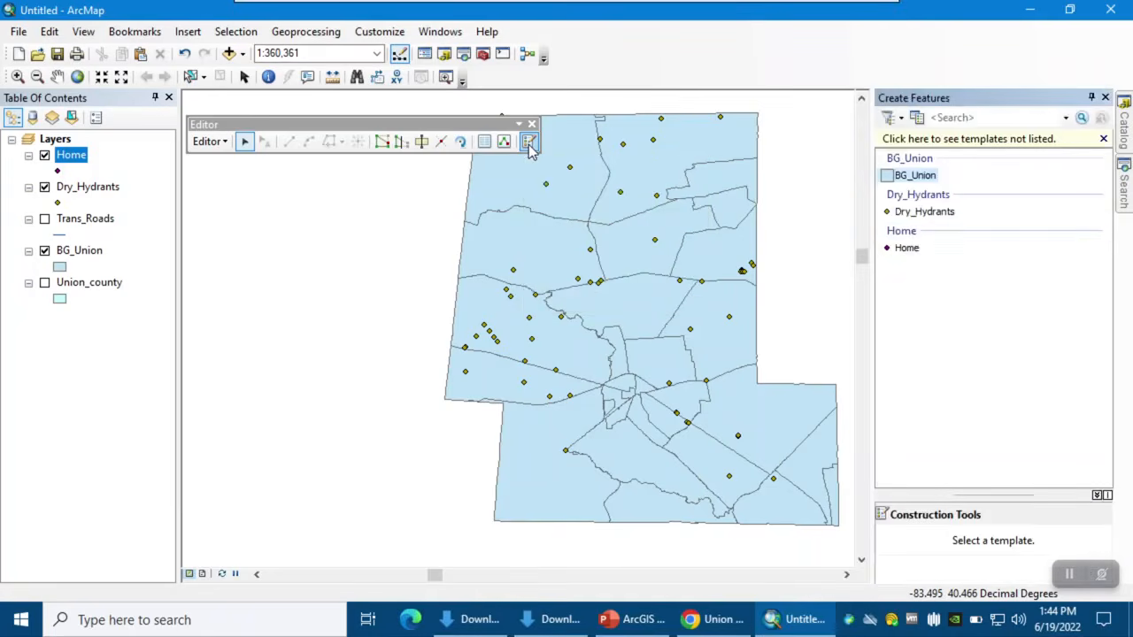
{"action": "left_click", "coordinate": [907, 248]}
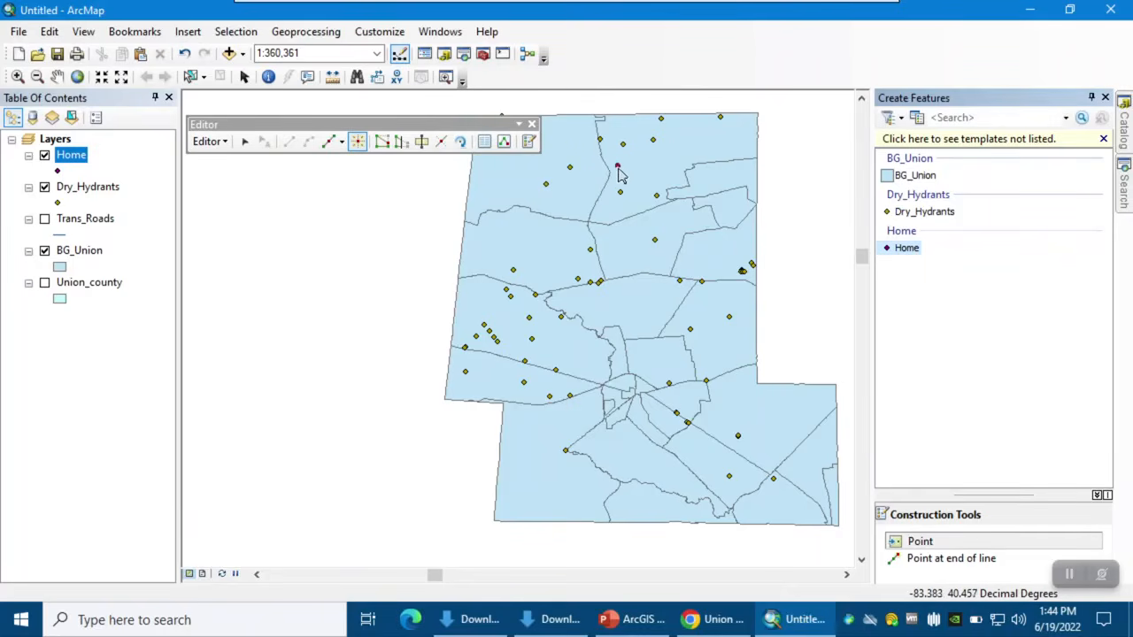
{"action": "left_click", "coordinate": [618, 169]}
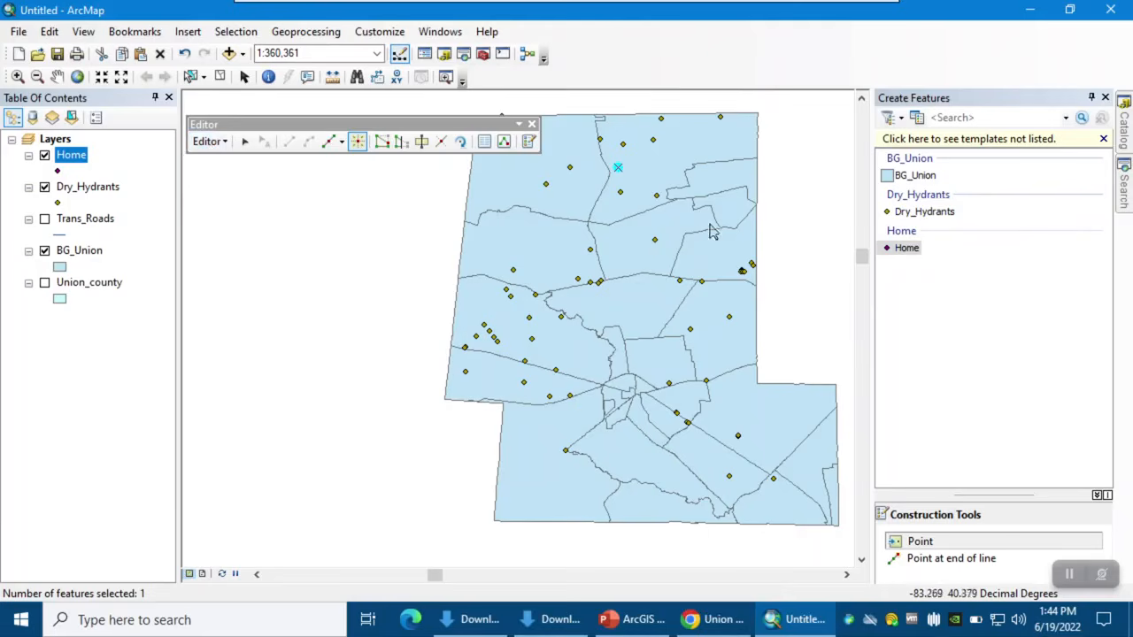
{"action": "left_click", "coordinate": [214, 143]}
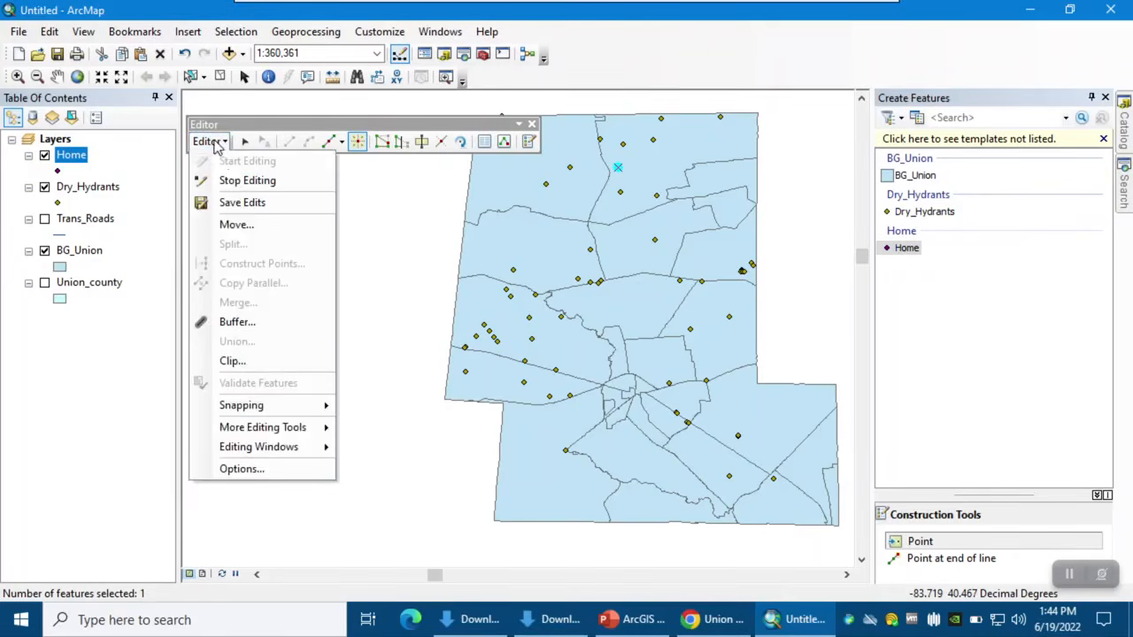
{"action": "left_click", "coordinate": [232, 182]}
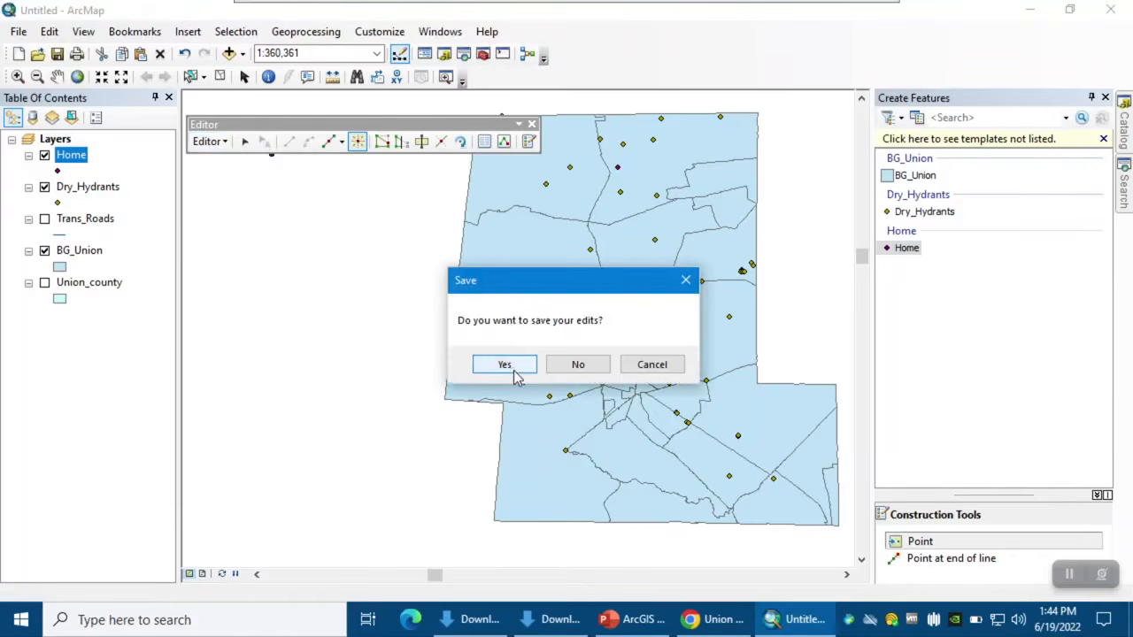
{"action": "left_click", "coordinate": [505, 366]}
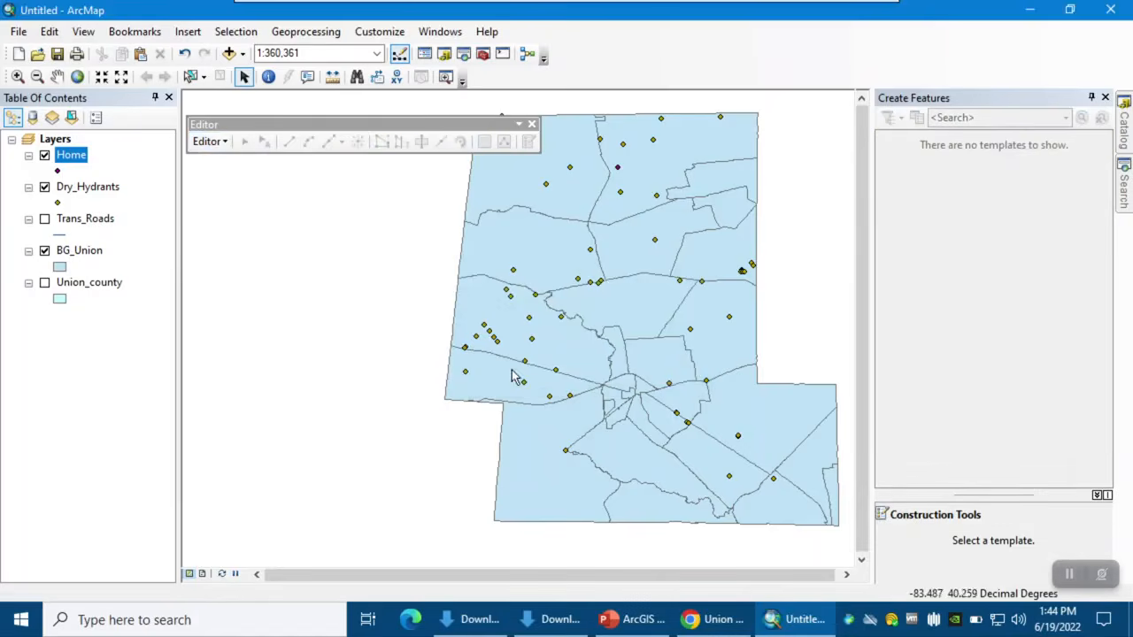
Enlarge the Home layer's purple point symbol so it stands out from the dry hydrants.
{"action": "left_click", "coordinate": [59, 171]}
{"action": "left_click", "coordinate": [746, 265]}
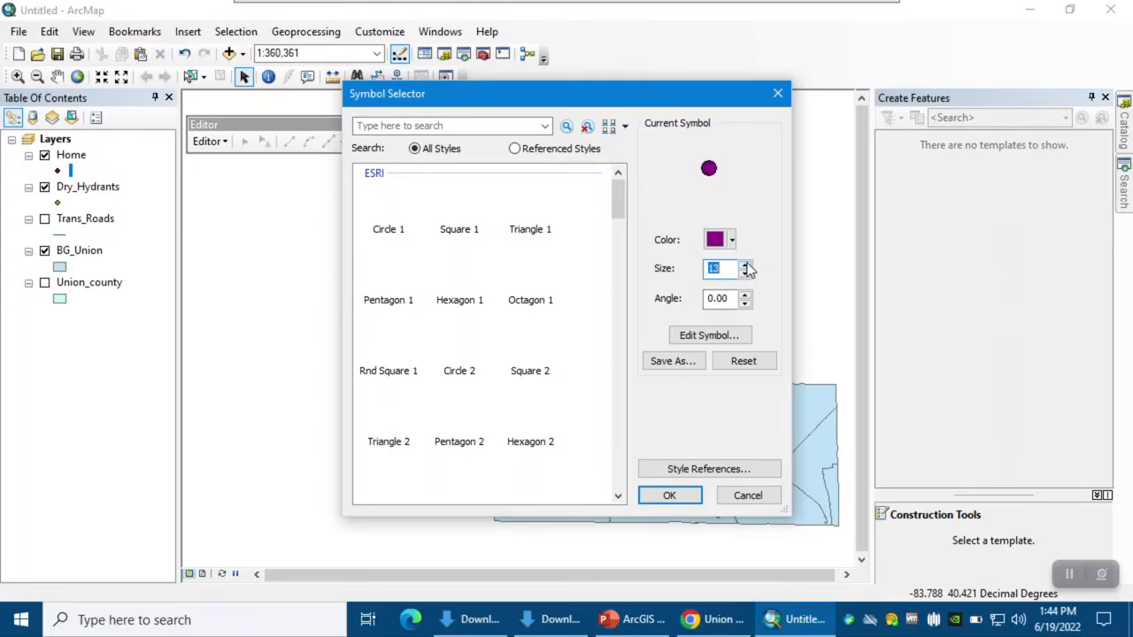
{"action": "left_click", "coordinate": [746, 265]}
{"action": "left_click", "coordinate": [670, 494]}
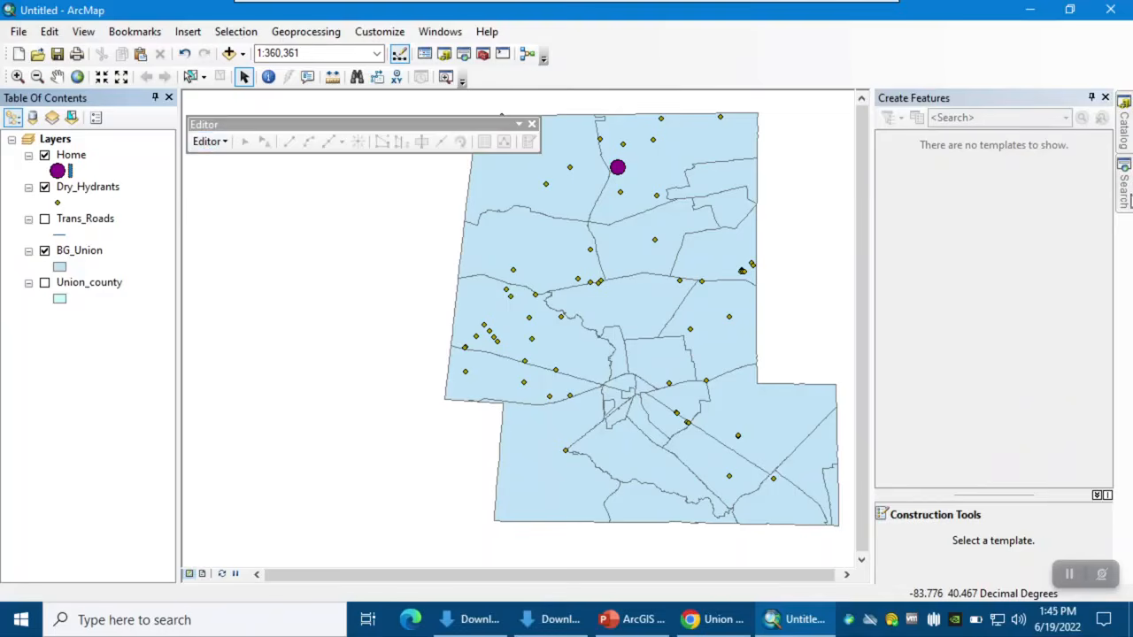
Copy Home.shp within the H:\GIS\Network1 folder and rename the copy Gym.
{"action": "left_click", "coordinate": [1123, 137]}
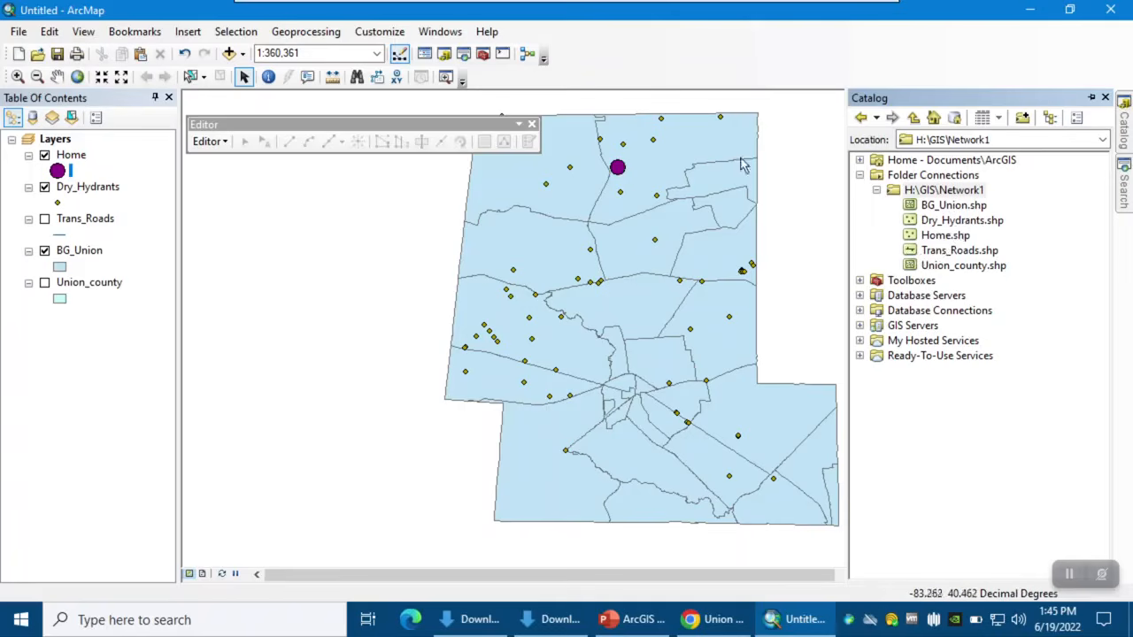
{"action": "left_click", "coordinate": [945, 239]}
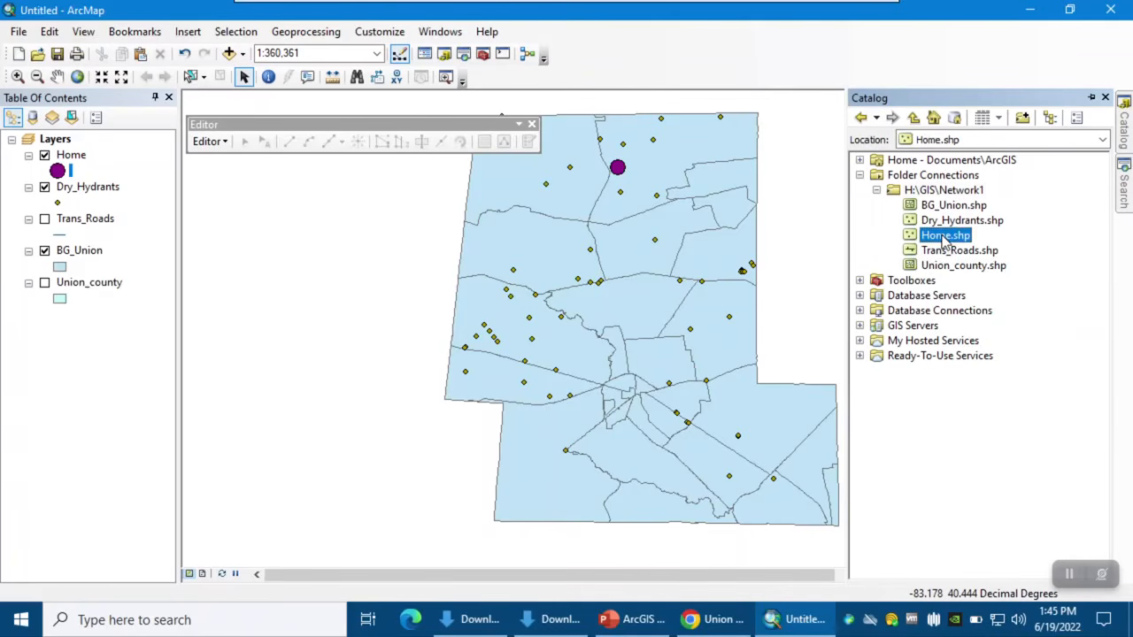
{"action": "right_click", "coordinate": [943, 237]}
{"action": "left_click", "coordinate": [957, 251]}
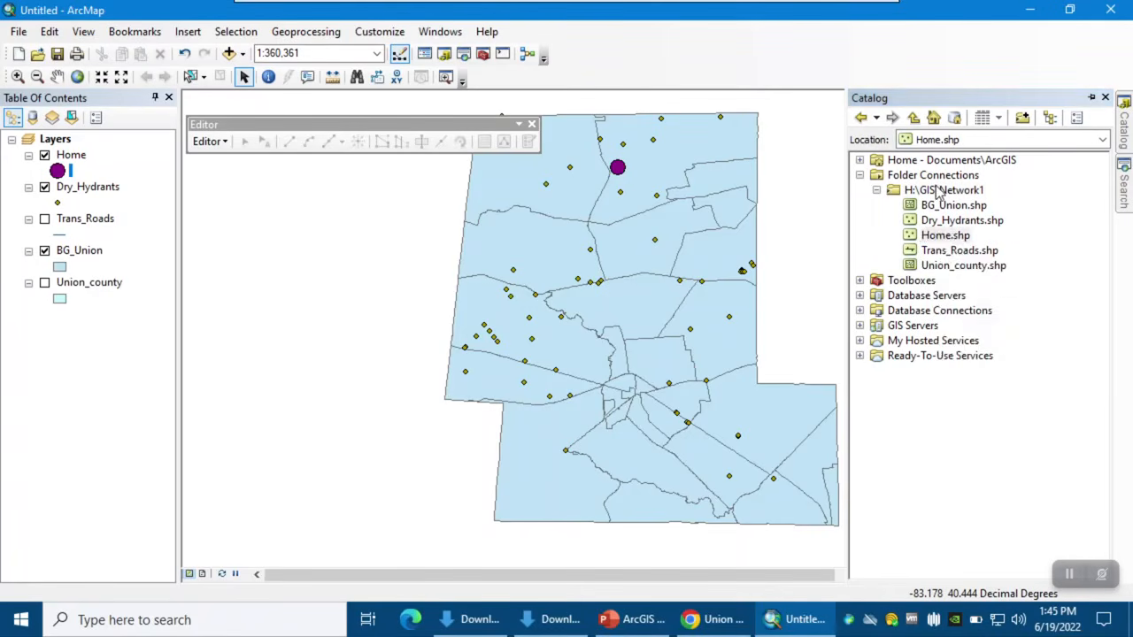
{"action": "left_click", "coordinate": [940, 191]}
{"action": "right_click", "coordinate": [940, 191]}
{"action": "left_click", "coordinate": [963, 222]}
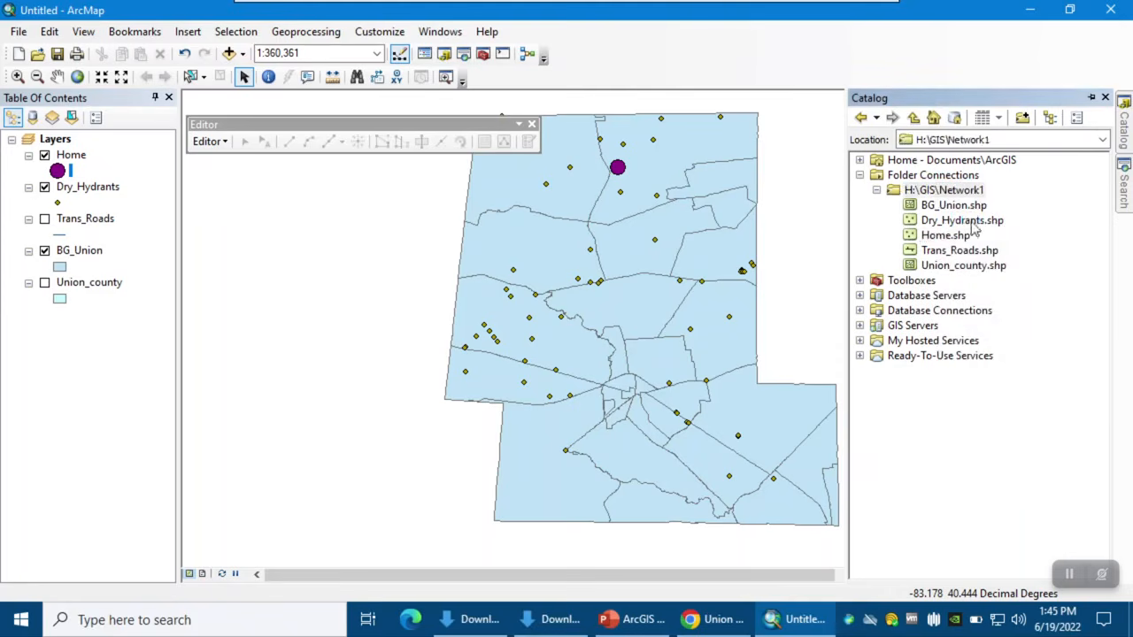
{"action": "left_click", "coordinate": [967, 257]}
{"action": "left_click", "coordinate": [972, 258]}
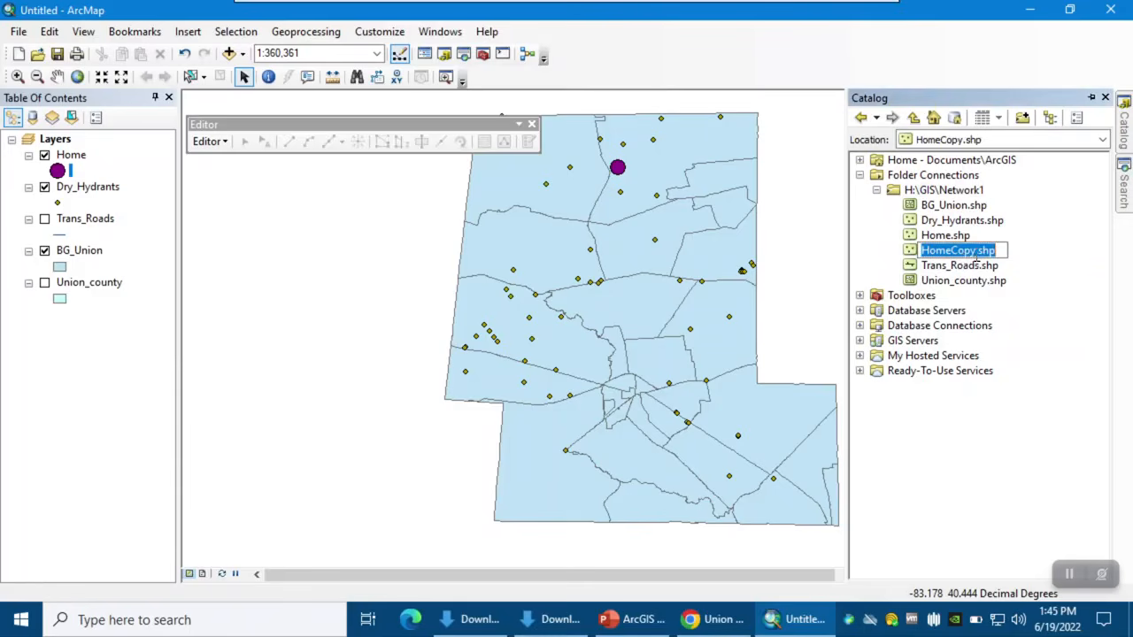
{"action": "type", "text": "Gym"}
{"action": "key", "text": "Return"}
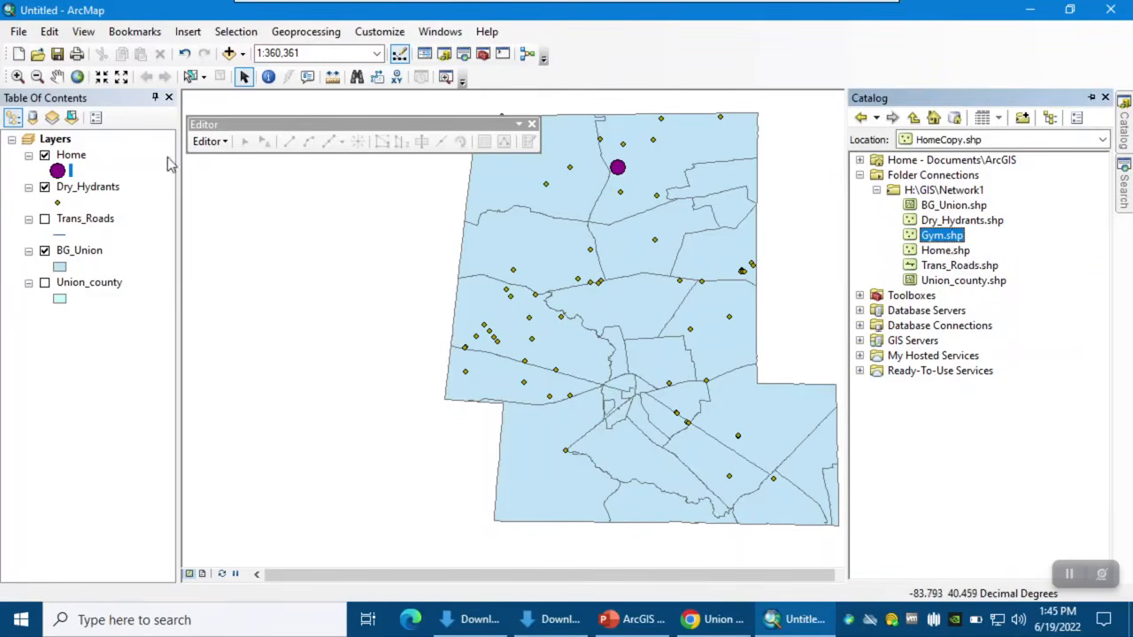
Add Gym.shp to the map and start an edit session for it, continuing past the coordinate system warnings.
{"action": "left_click_drag", "start_coordinate": [935, 243], "coordinate": [349, 264]}
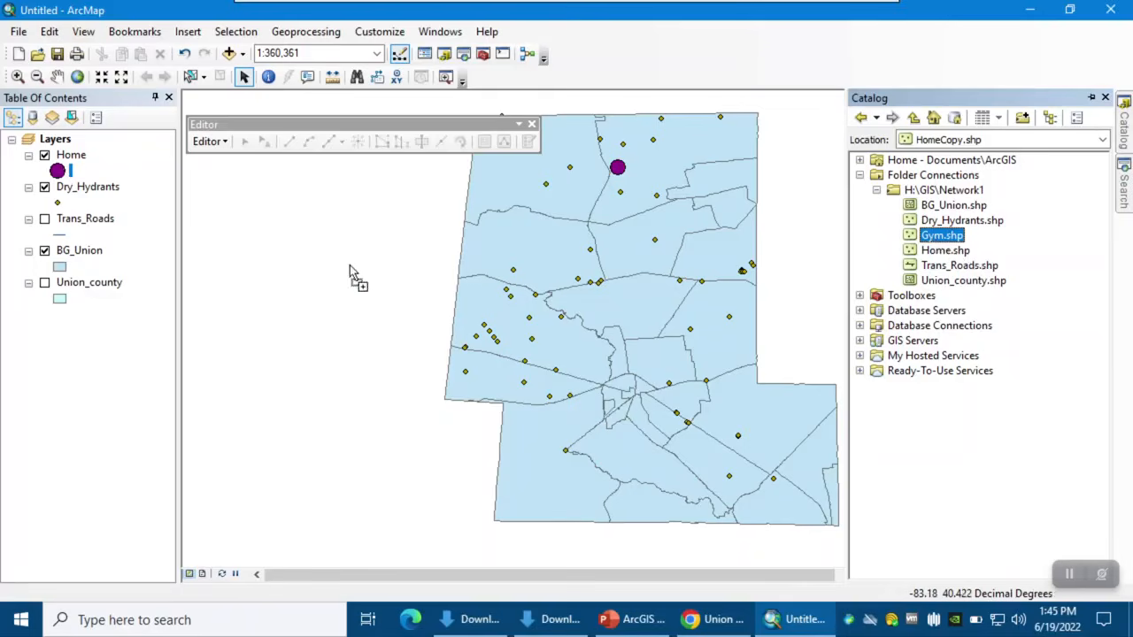
{"action": "left_click", "coordinate": [716, 458]}
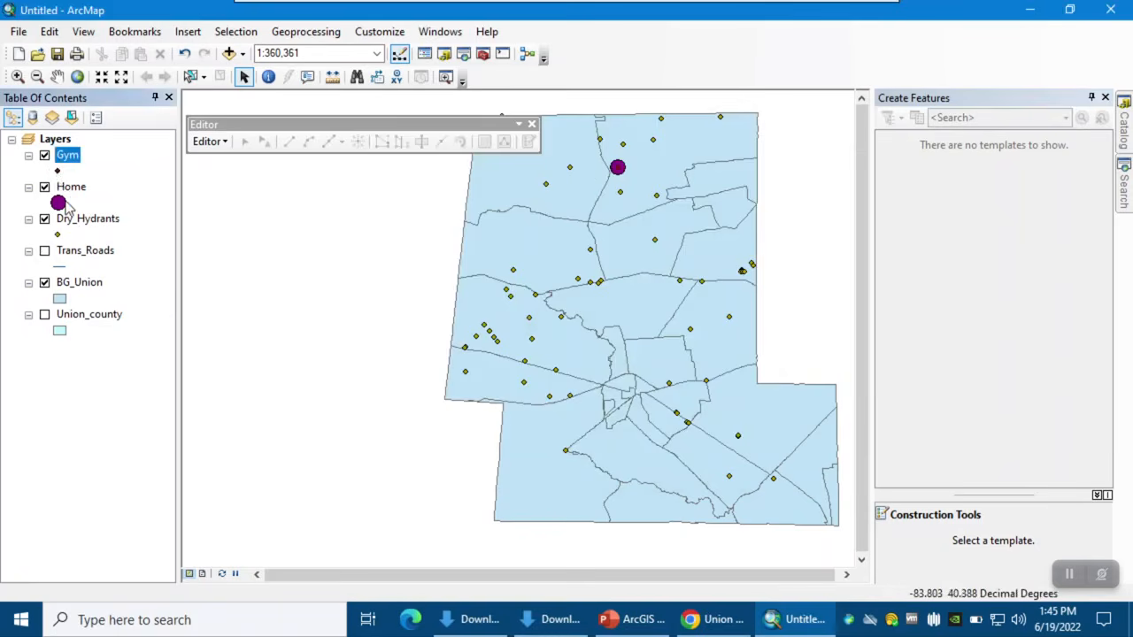
{"action": "left_click", "coordinate": [210, 141]}
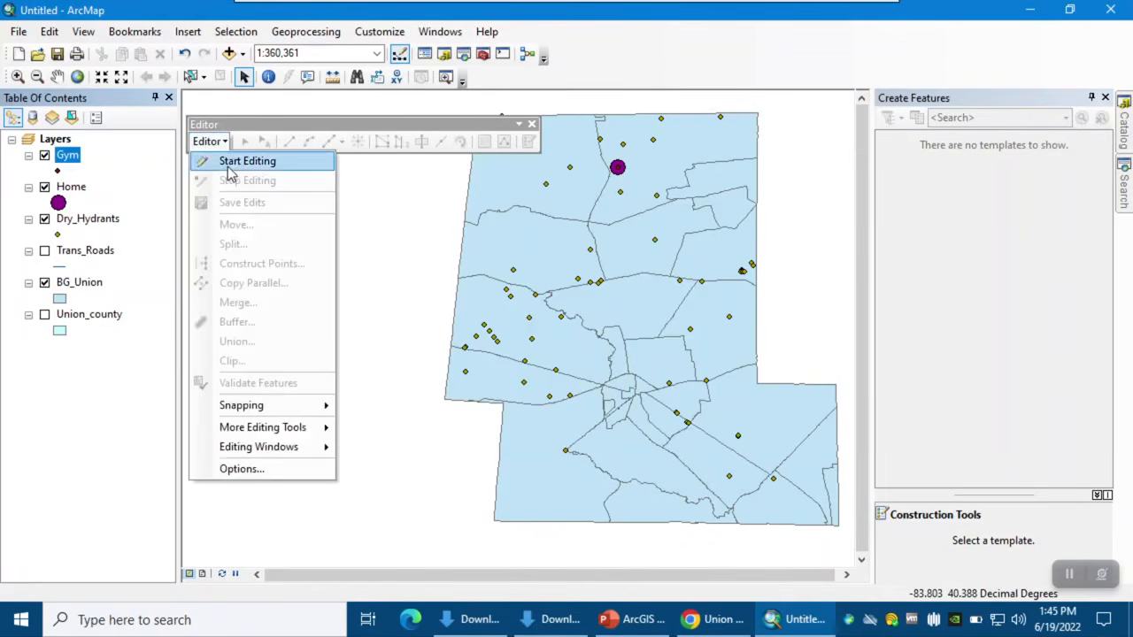
{"action": "left_click", "coordinate": [247, 161]}
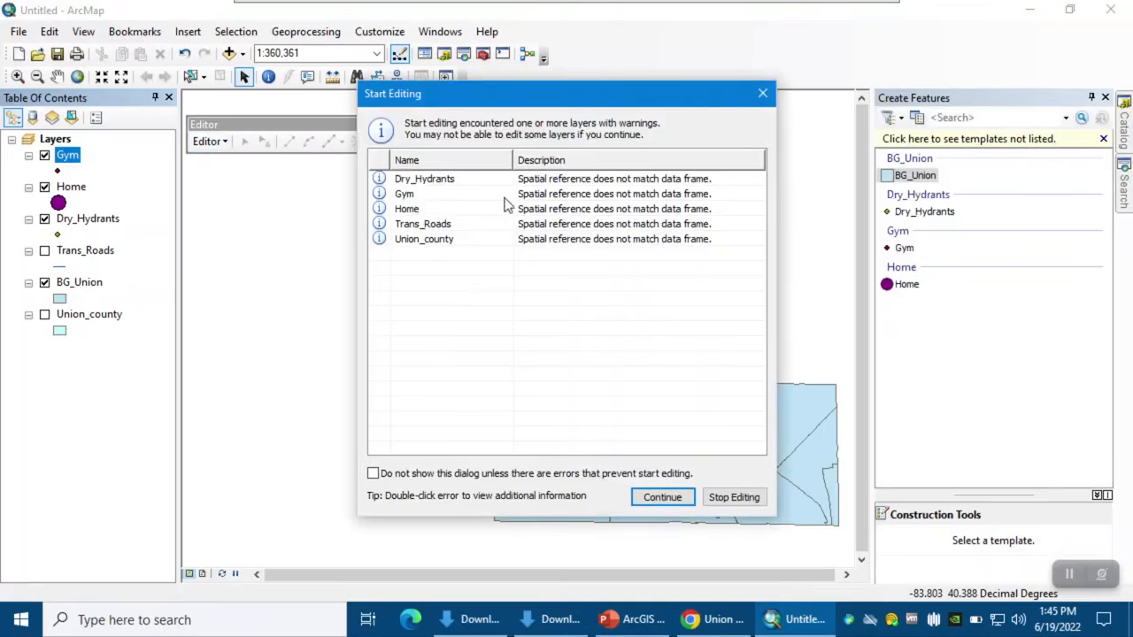
{"action": "left_click", "coordinate": [414, 194]}
{"action": "left_click", "coordinate": [662, 496]}
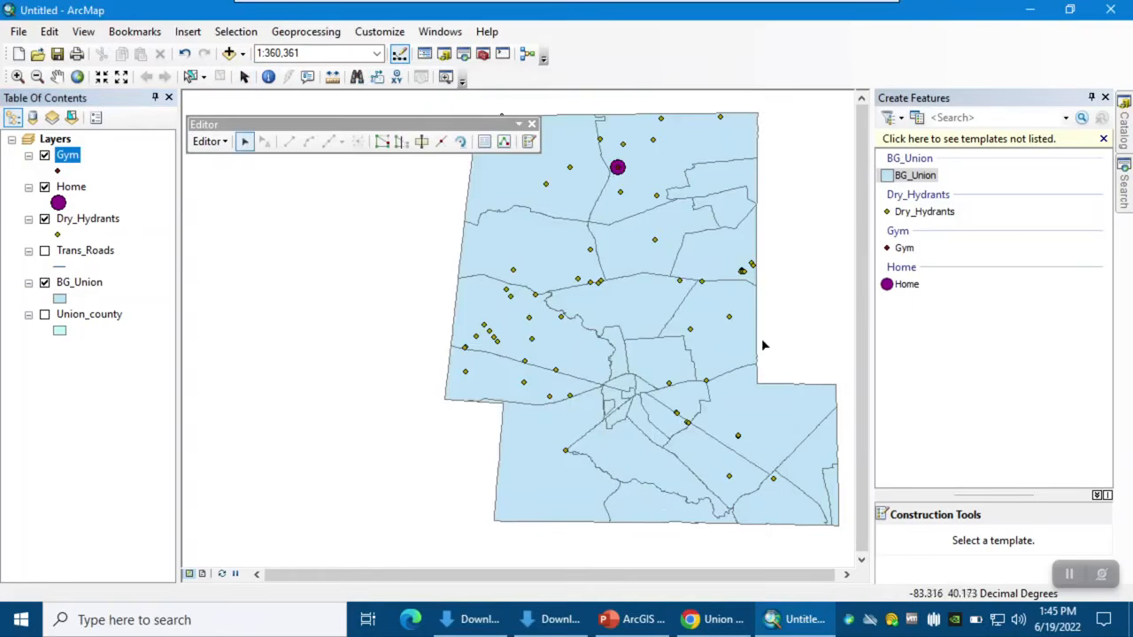
Hide the Home and Dry_Hydrants layers so only the Gym point shows over the block groups.
{"action": "left_click", "coordinate": [910, 249]}
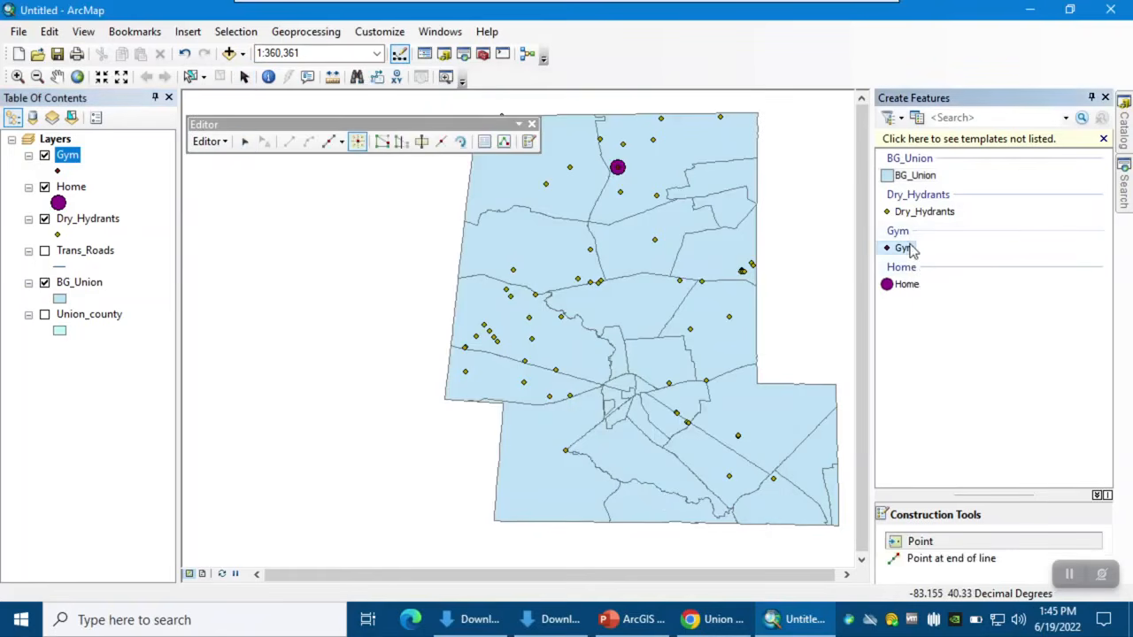
{"action": "left_click", "coordinate": [187, 295]}
{"action": "left_click", "coordinate": [45, 187]}
{"action": "left_click", "coordinate": [44, 218]}
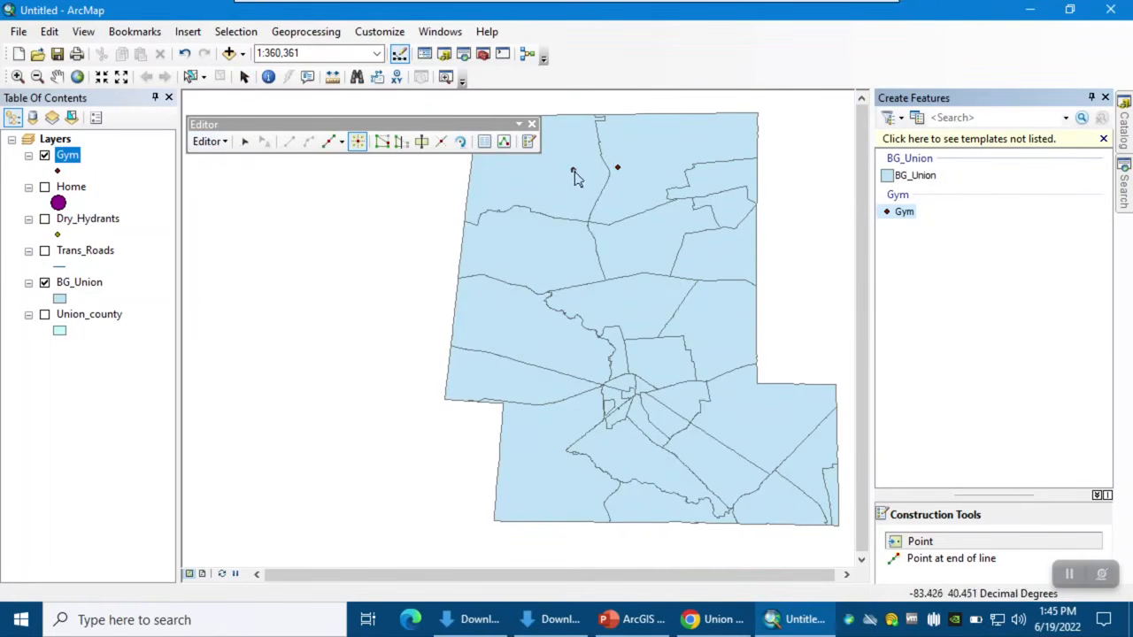
Move the Gym point to the east-central part of the county, then stop editing and save the edits.
{"action": "left_click", "coordinate": [246, 144]}
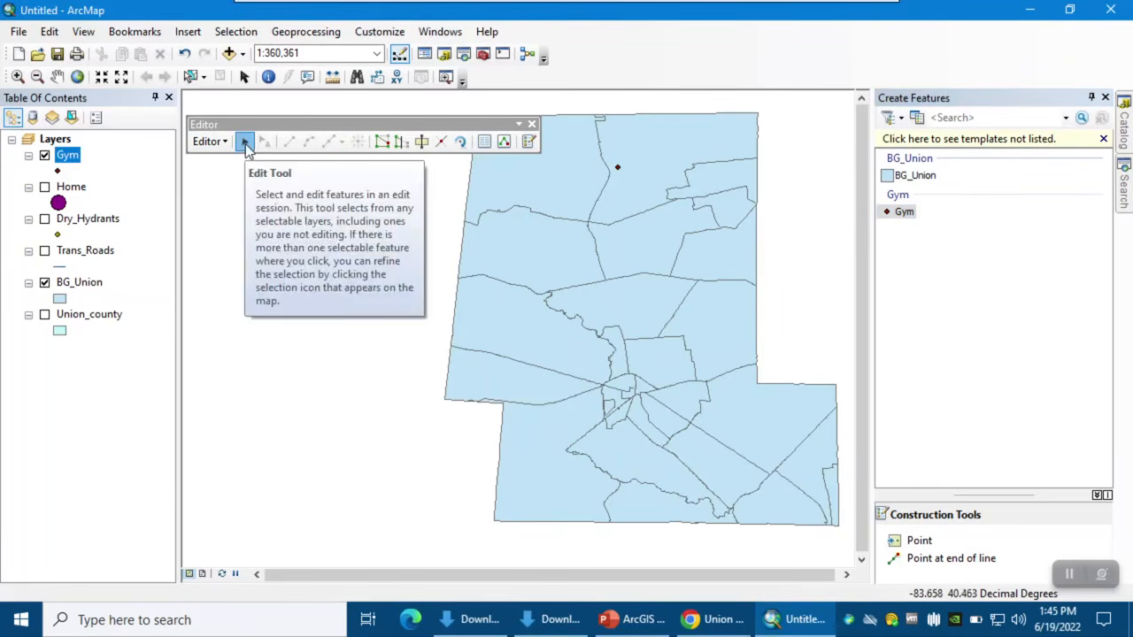
{"action": "left_click", "coordinate": [617, 170]}
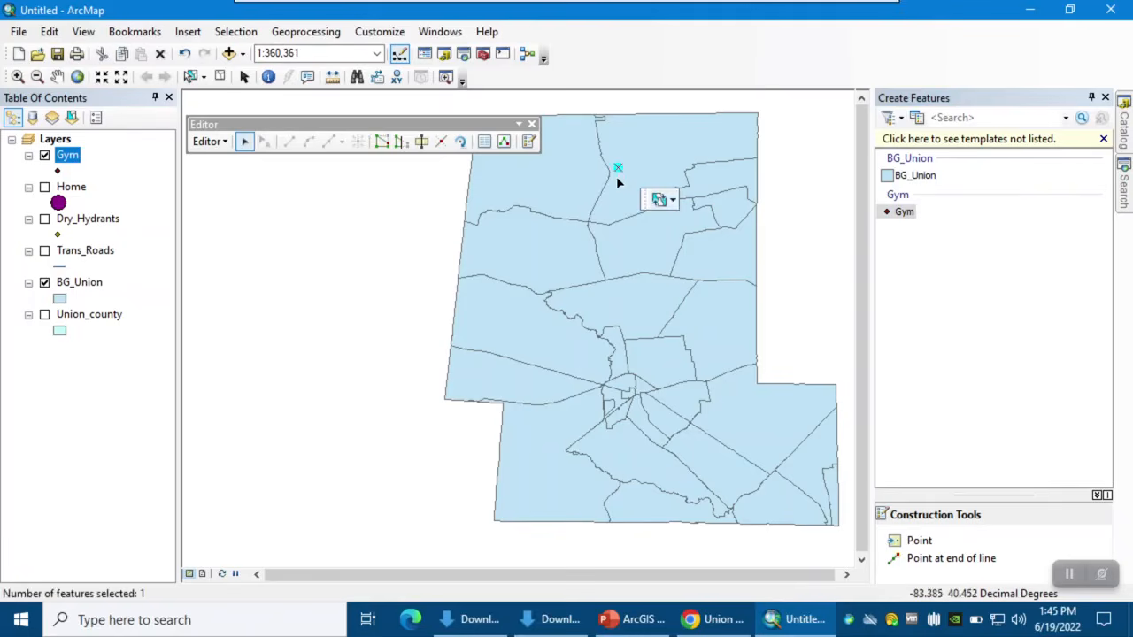
{"action": "left_click_drag", "start_coordinate": [695, 293], "coordinate": [706, 325]}
{"action": "left_click", "coordinate": [212, 143]}
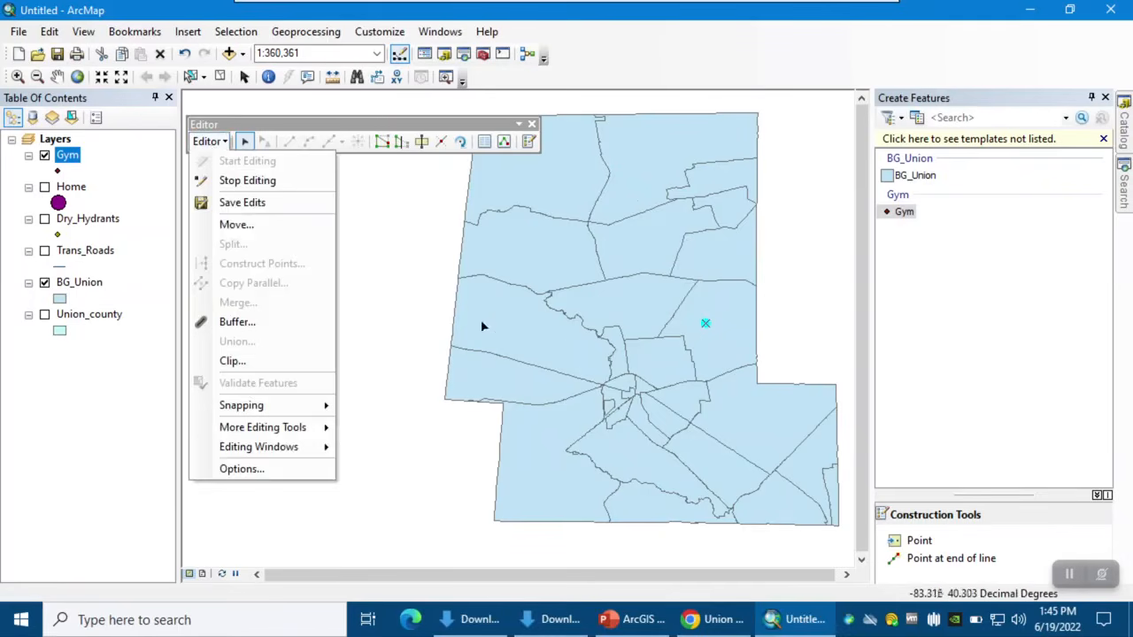
{"action": "left_click", "coordinate": [244, 181]}
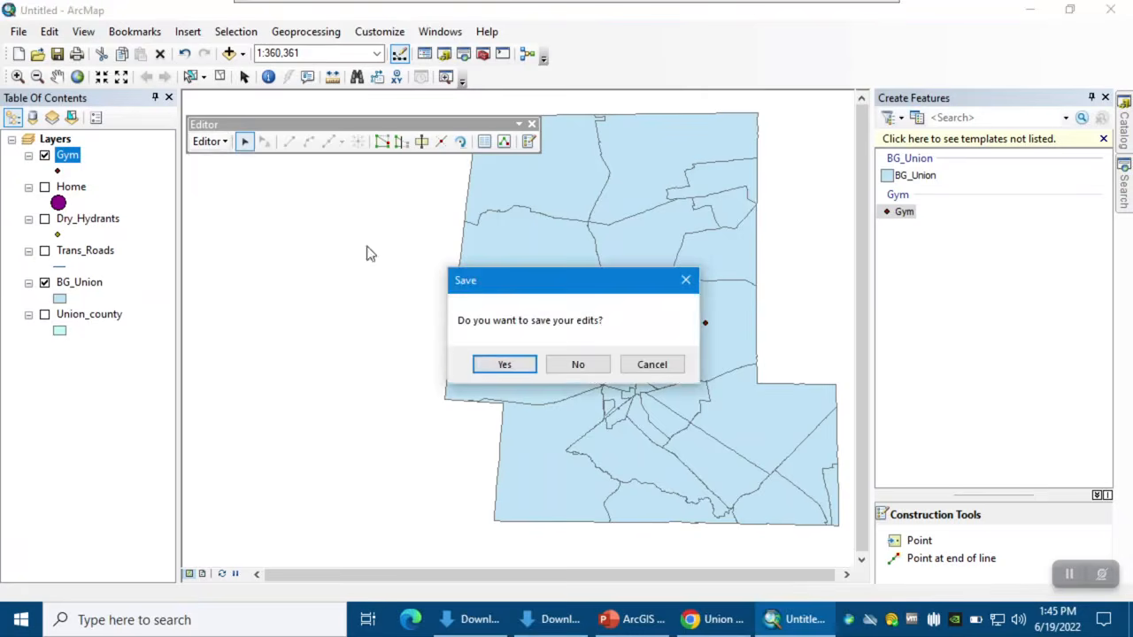
{"action": "left_click", "coordinate": [504, 370]}
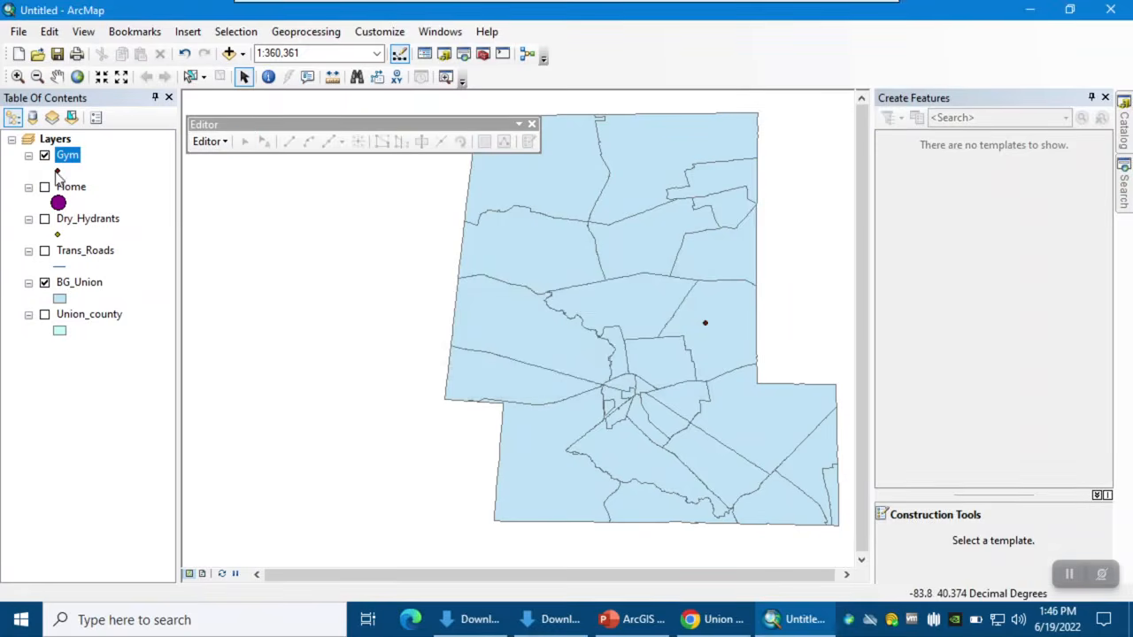
Restyle the Gym point as a larger bright red circle and show the Home layer again.
{"action": "left_click", "coordinate": [58, 172]}
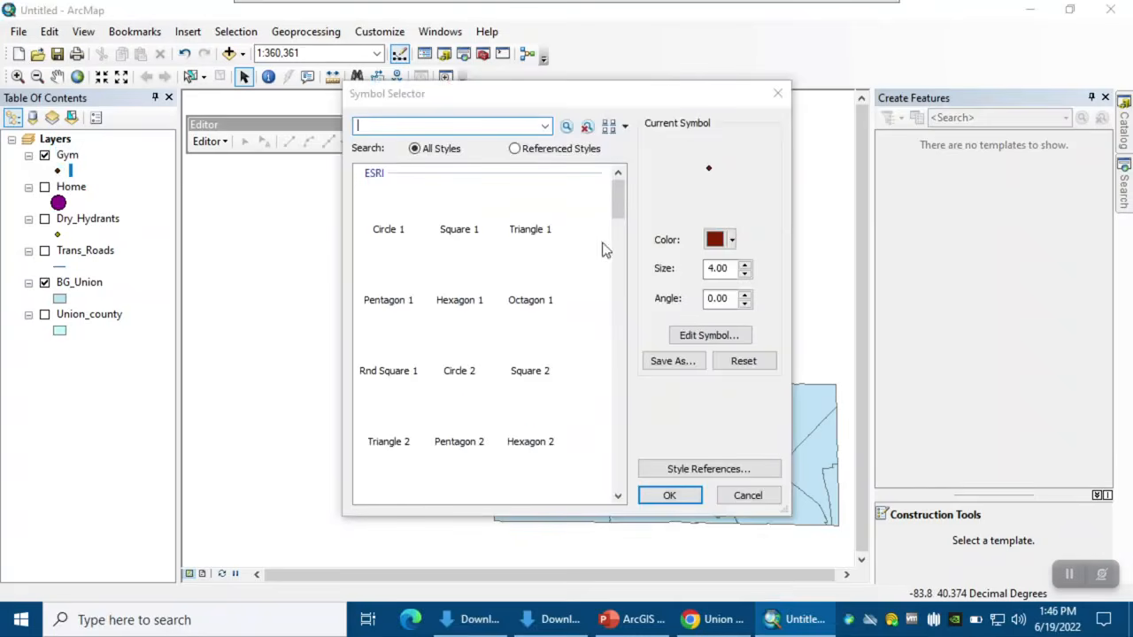
{"action": "left_click", "coordinate": [746, 266]}
{"action": "left_click", "coordinate": [670, 496]}
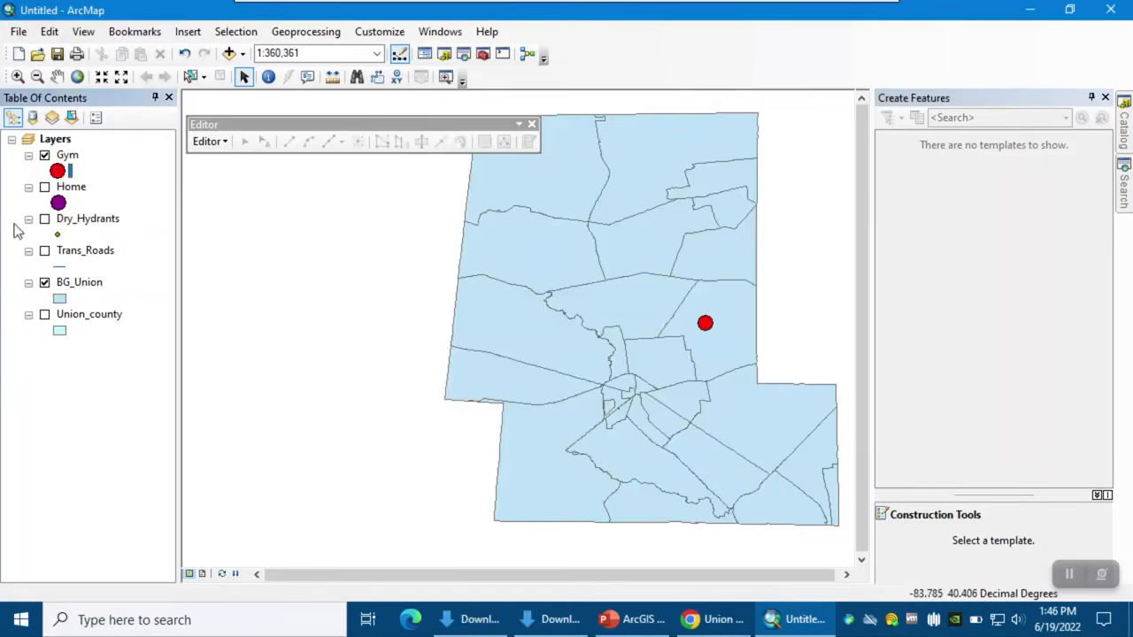
{"action": "left_click", "coordinate": [45, 187]}
Duplicate Gym.shp within the H:\GIS\Network1 folder and rename the copy as Work.
{"action": "left_click", "coordinate": [1126, 146]}
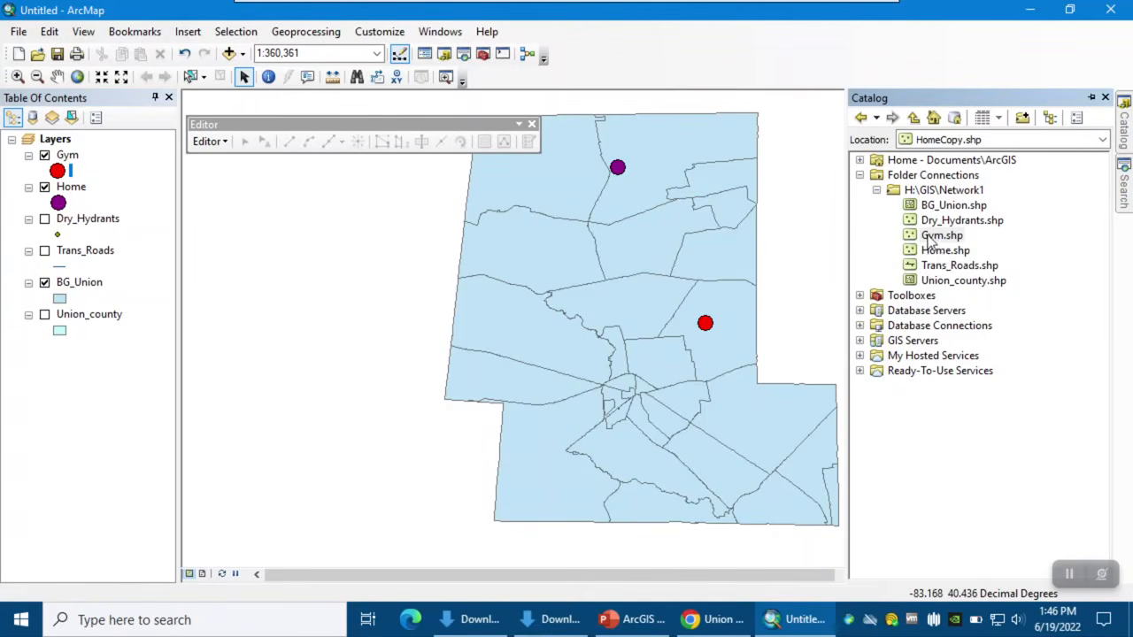
{"action": "right_click", "coordinate": [929, 235]}
{"action": "left_click", "coordinate": [969, 245]}
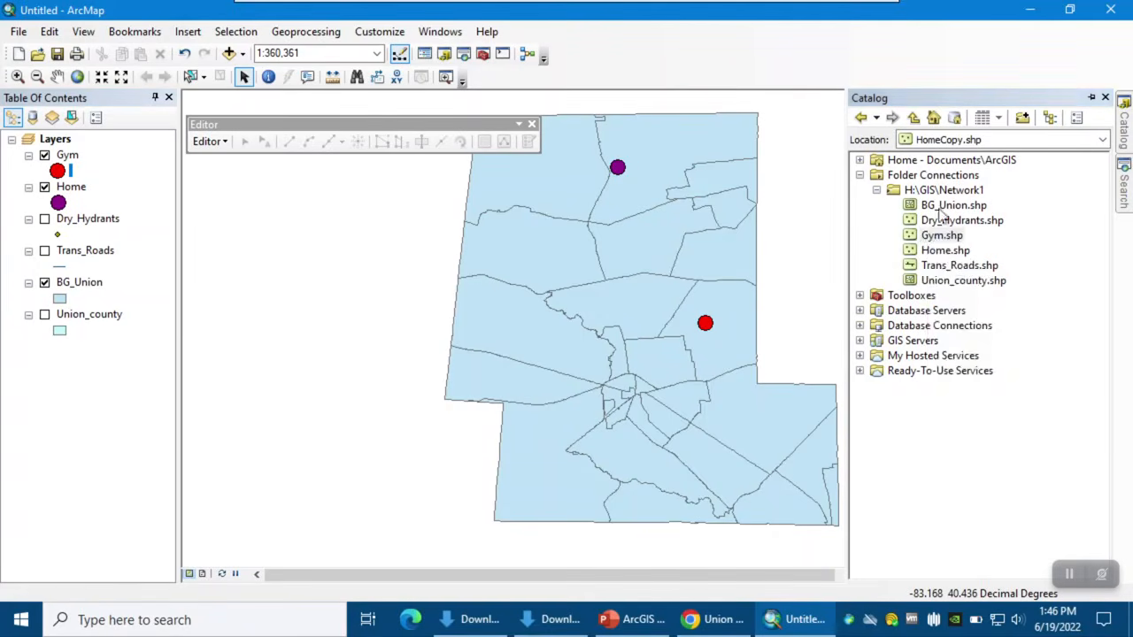
{"action": "right_click", "coordinate": [940, 190]}
{"action": "left_click", "coordinate": [973, 220]}
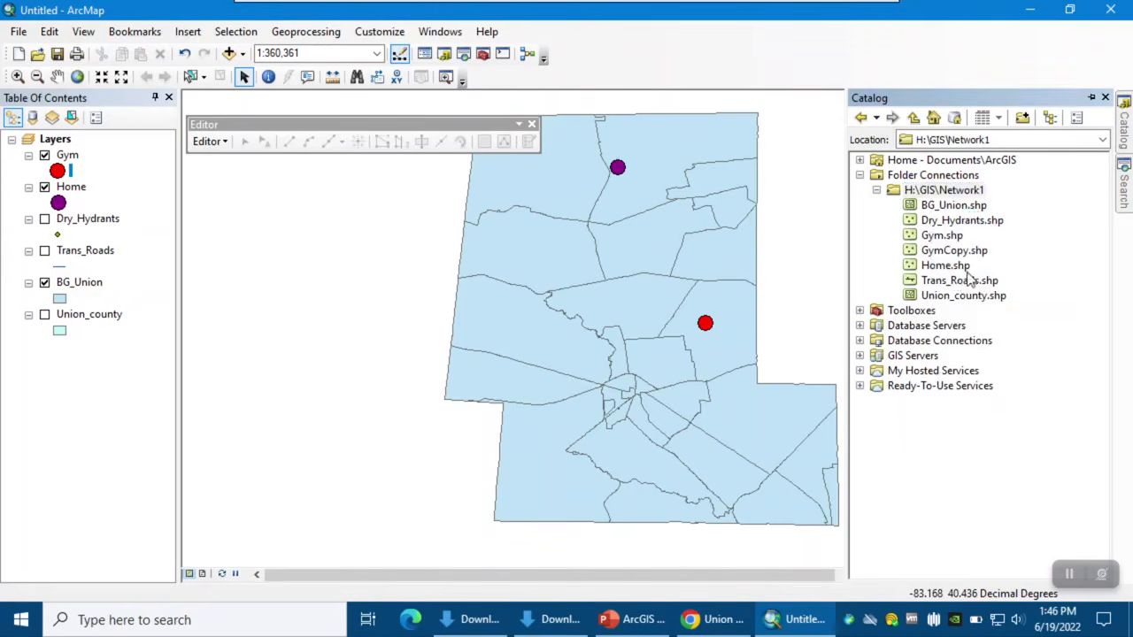
{"action": "left_click", "coordinate": [949, 255]}
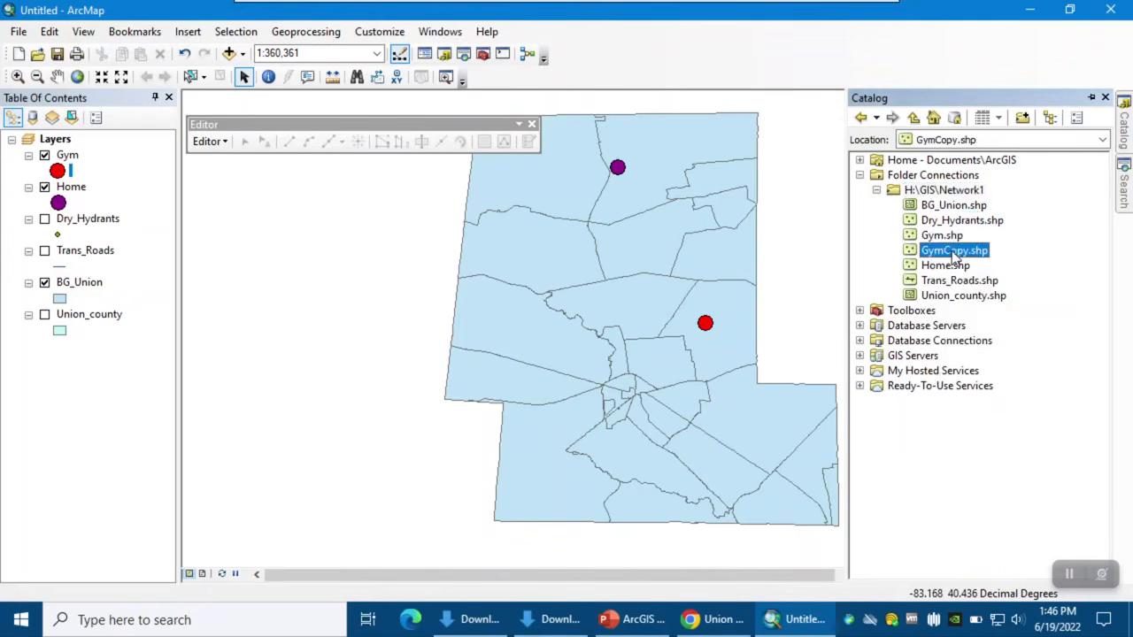
{"action": "left_click", "coordinate": [957, 255]}
{"action": "type", "text": "Work"}
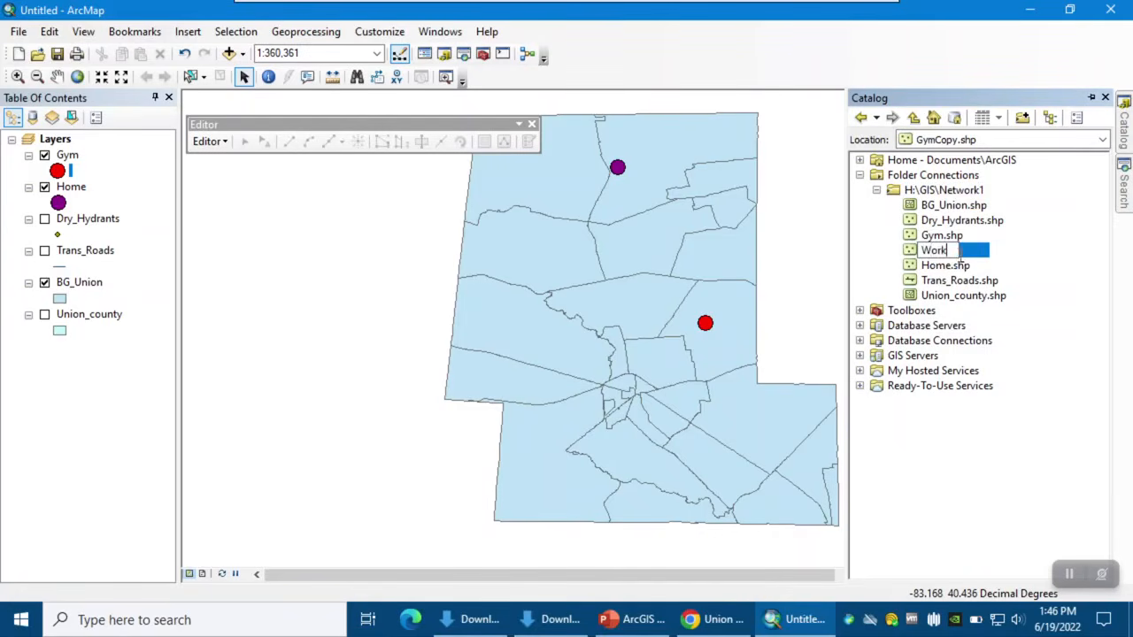
{"action": "key", "text": "Return"}
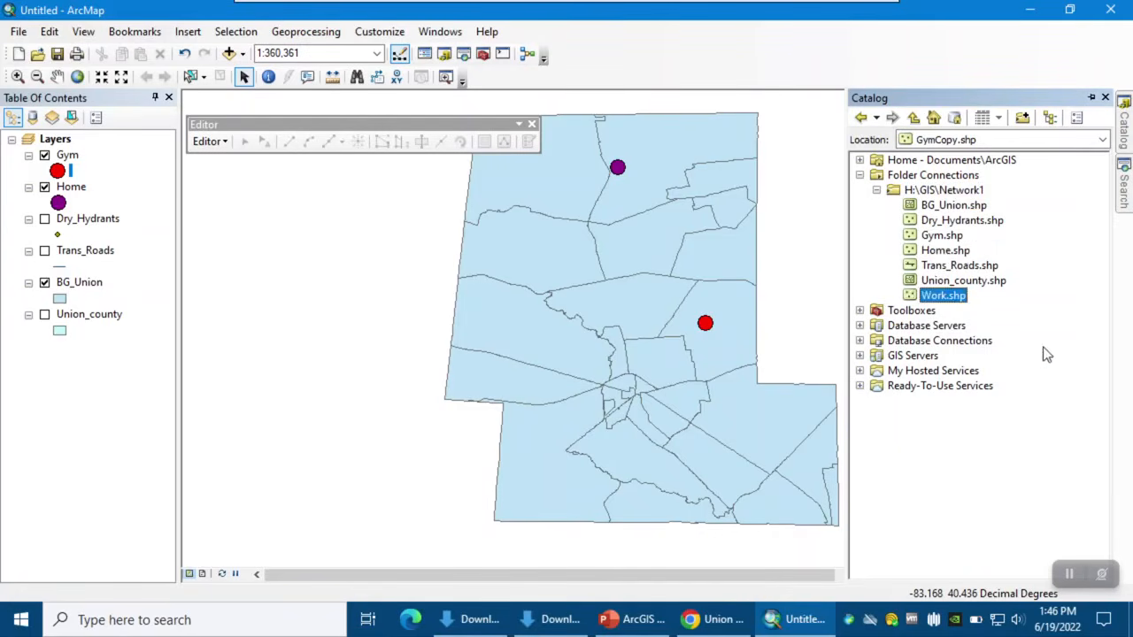
Add Work.shp to the map and hide the Gym and Home layers so the Work point shows alone over the block groups.
{"action": "left_click_drag", "start_coordinate": [949, 305], "coordinate": [565, 324]}
{"action": "left_click", "coordinate": [716, 458]}
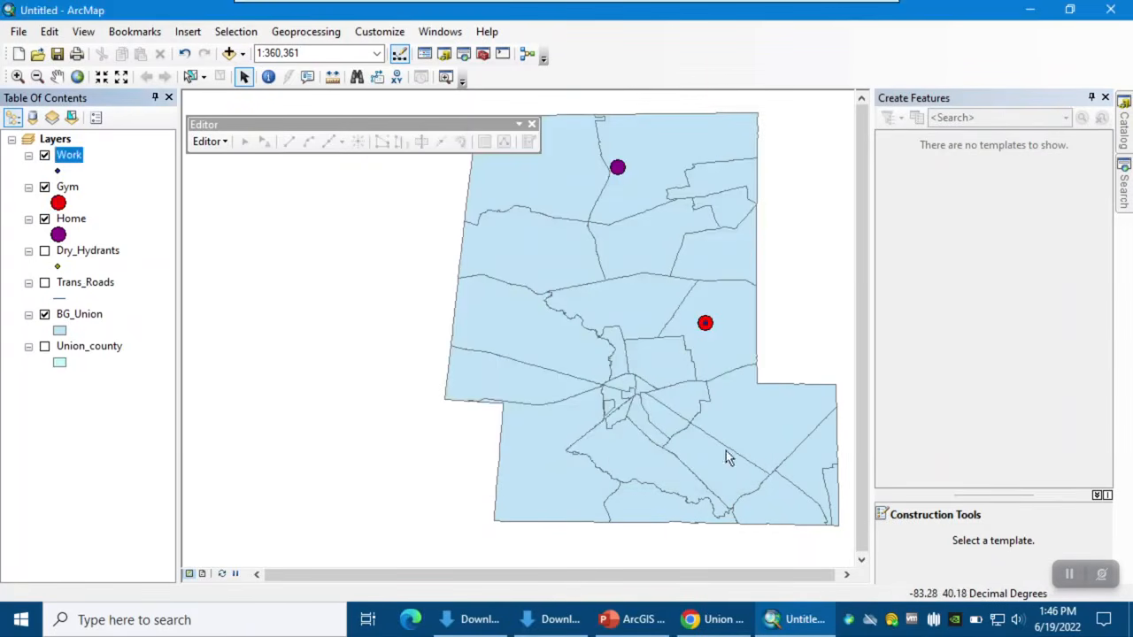
{"action": "left_click", "coordinate": [44, 187]}
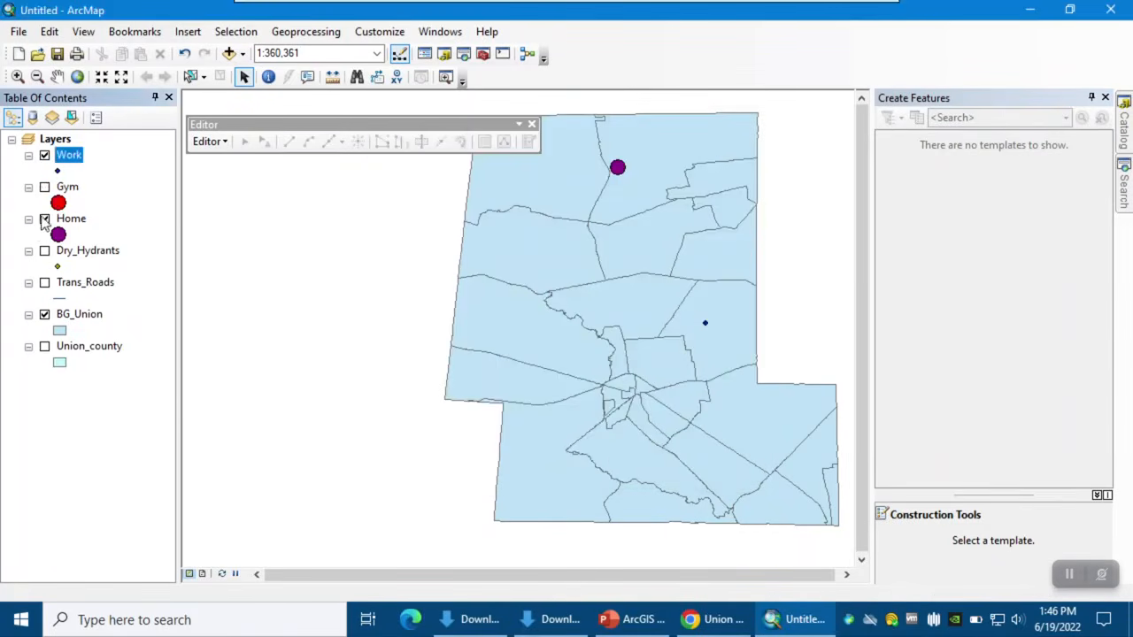
{"action": "left_click", "coordinate": [45, 218]}
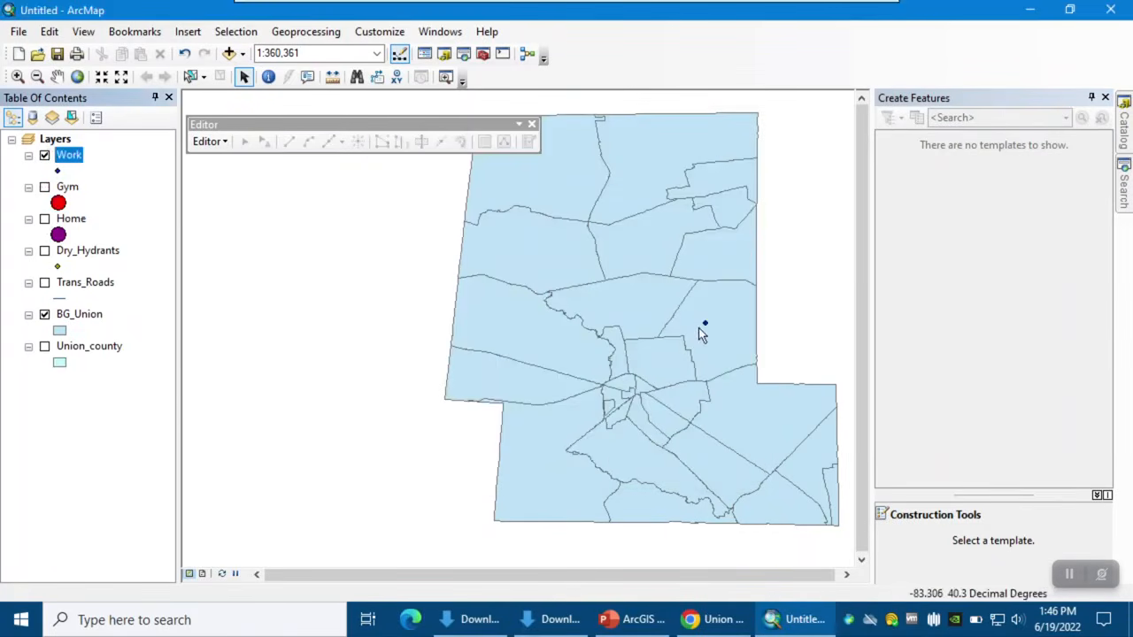
Start an edit session with the Work layer, continuing past the spatial reference warnings.
{"action": "left_click", "coordinate": [208, 143]}
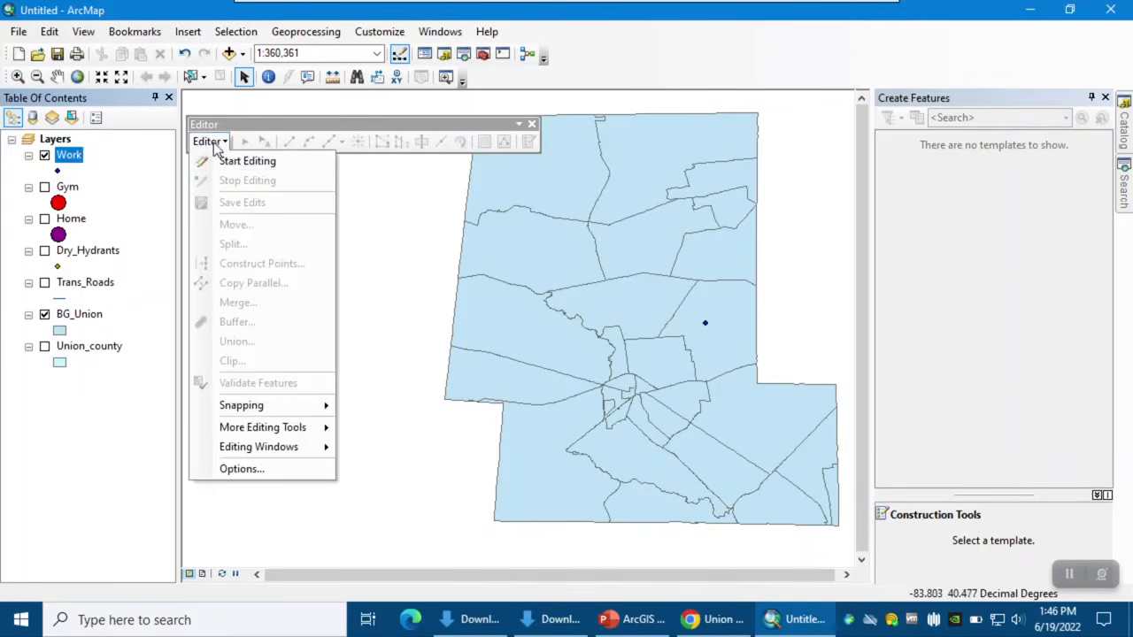
{"action": "left_click", "coordinate": [234, 164]}
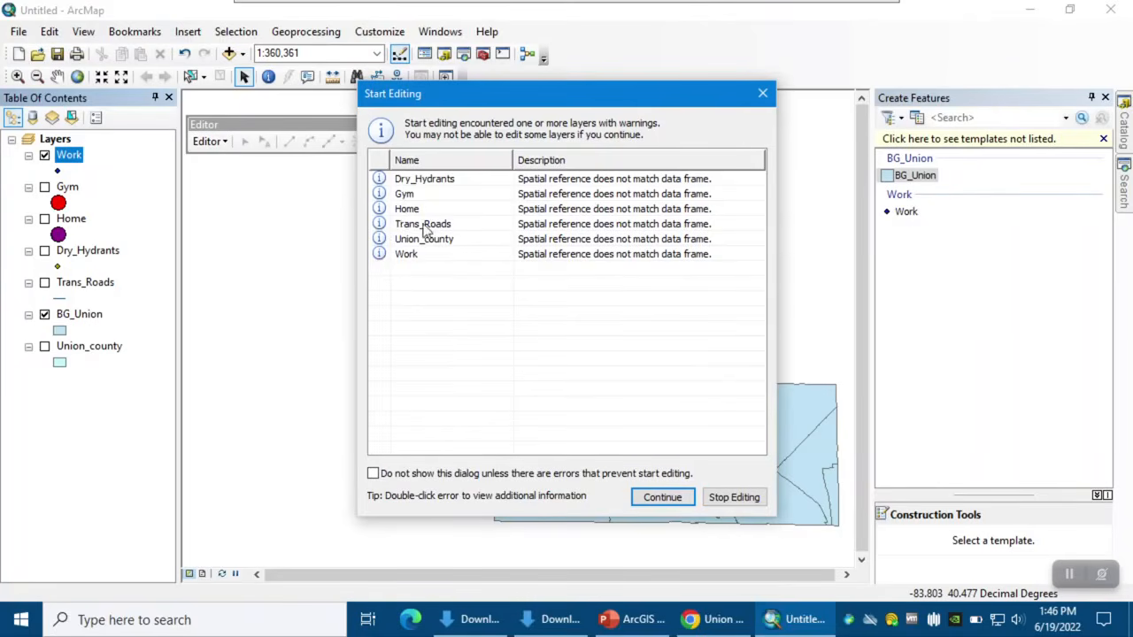
{"action": "left_click", "coordinate": [420, 261]}
{"action": "left_click", "coordinate": [675, 498]}
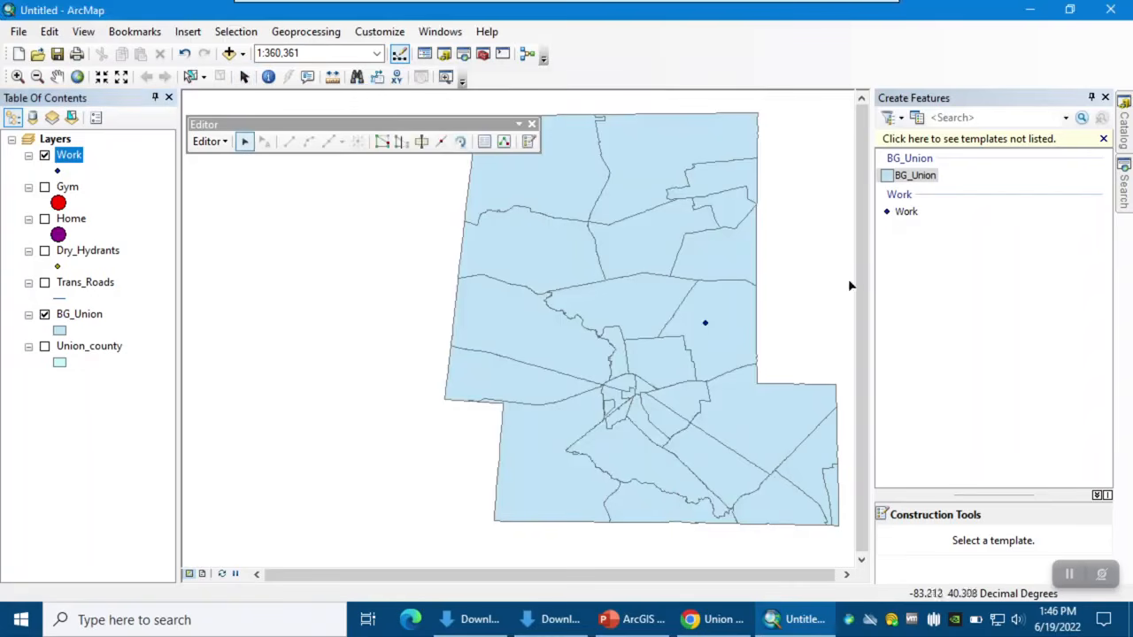
Hide BG_Union, clear the selected block group, and show Union_county as the backdrop for the Work point.
{"action": "left_click", "coordinate": [906, 212]}
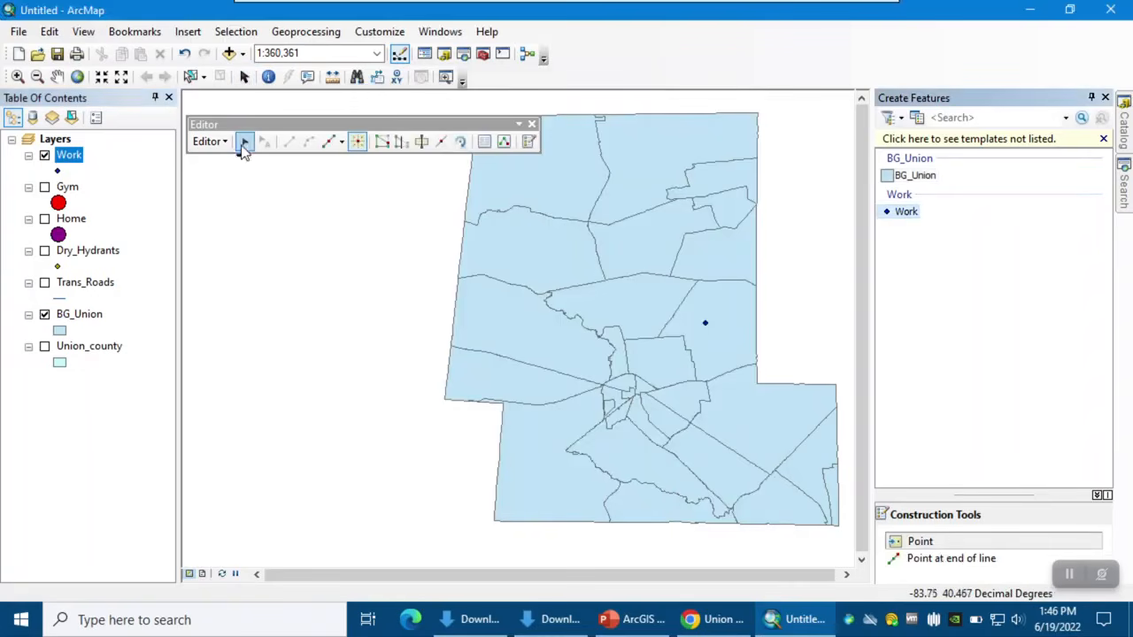
{"action": "left_click", "coordinate": [707, 325]}
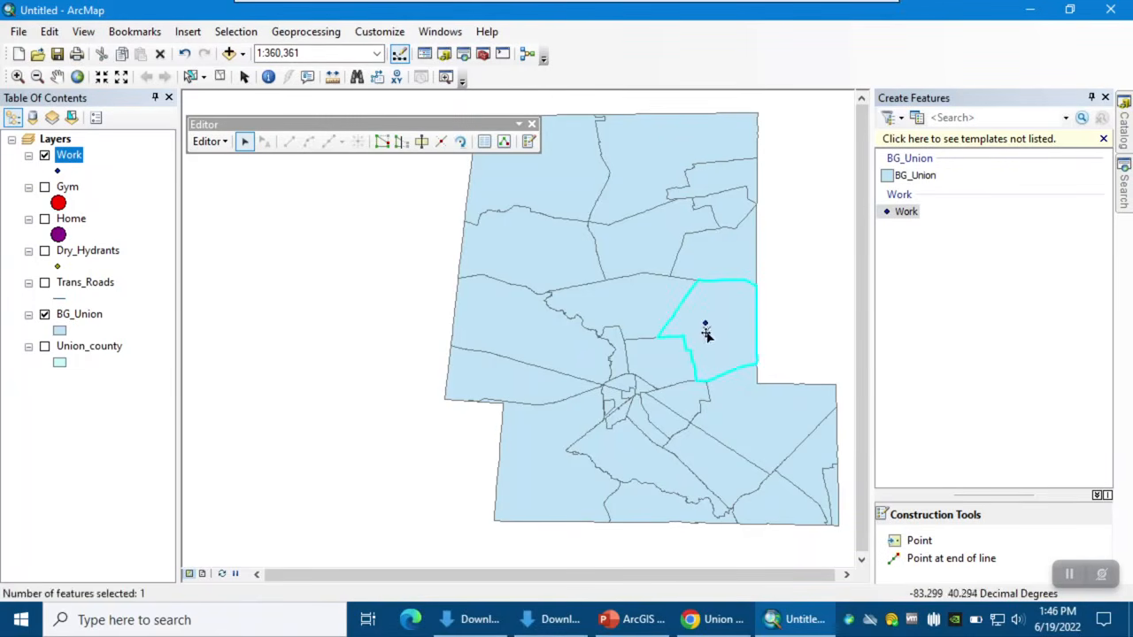
{"action": "left_click", "coordinate": [44, 315]}
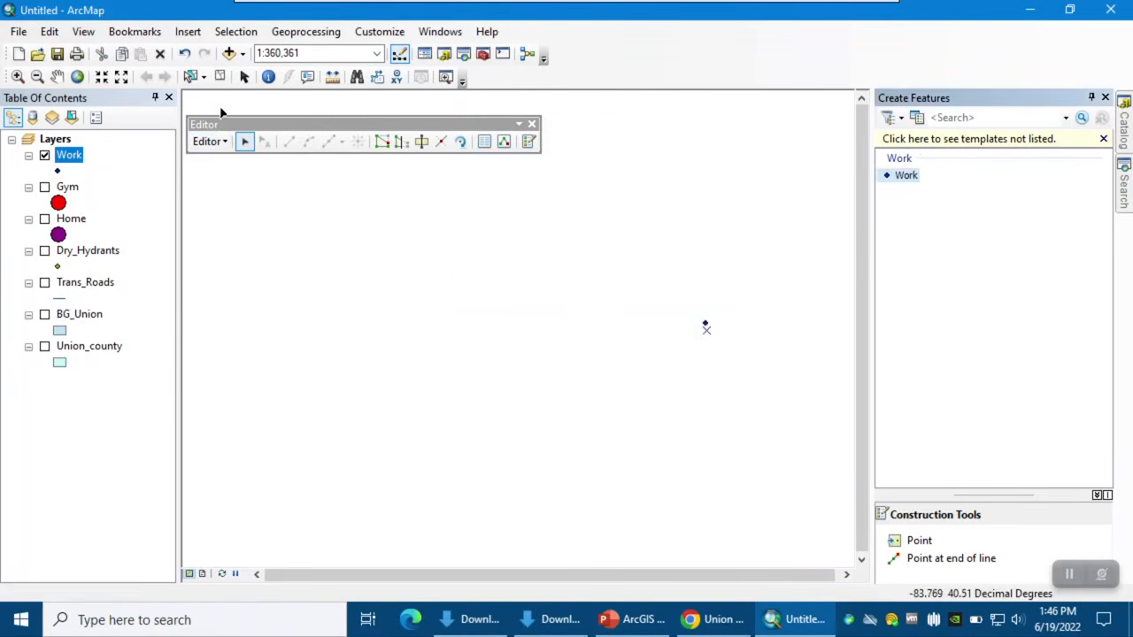
{"action": "left_click", "coordinate": [220, 77]}
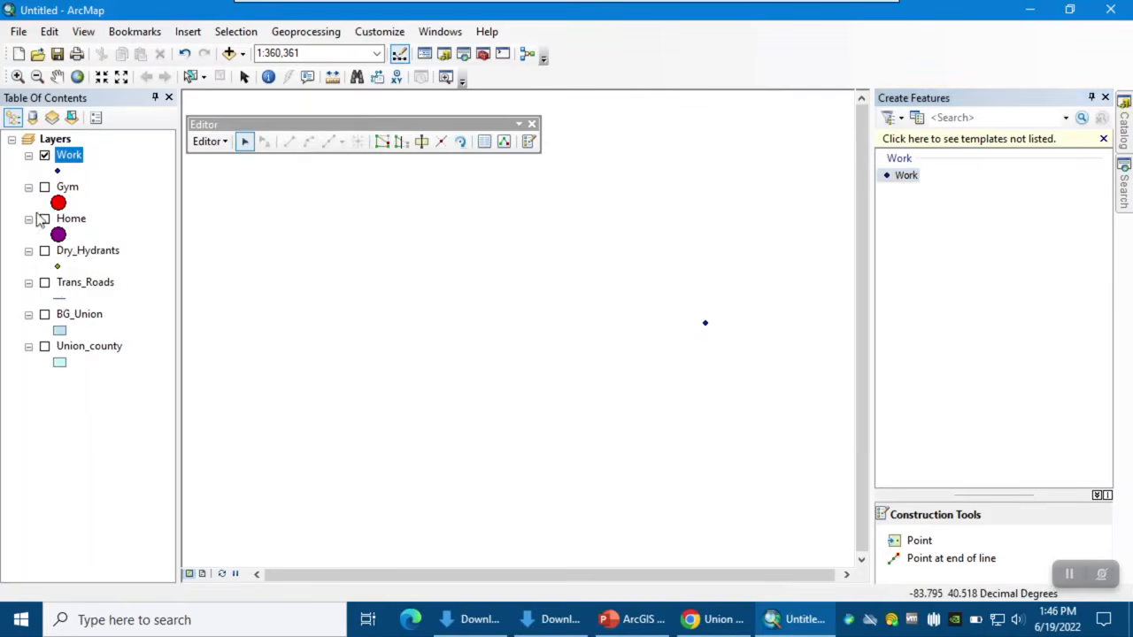
{"action": "left_click", "coordinate": [44, 347]}
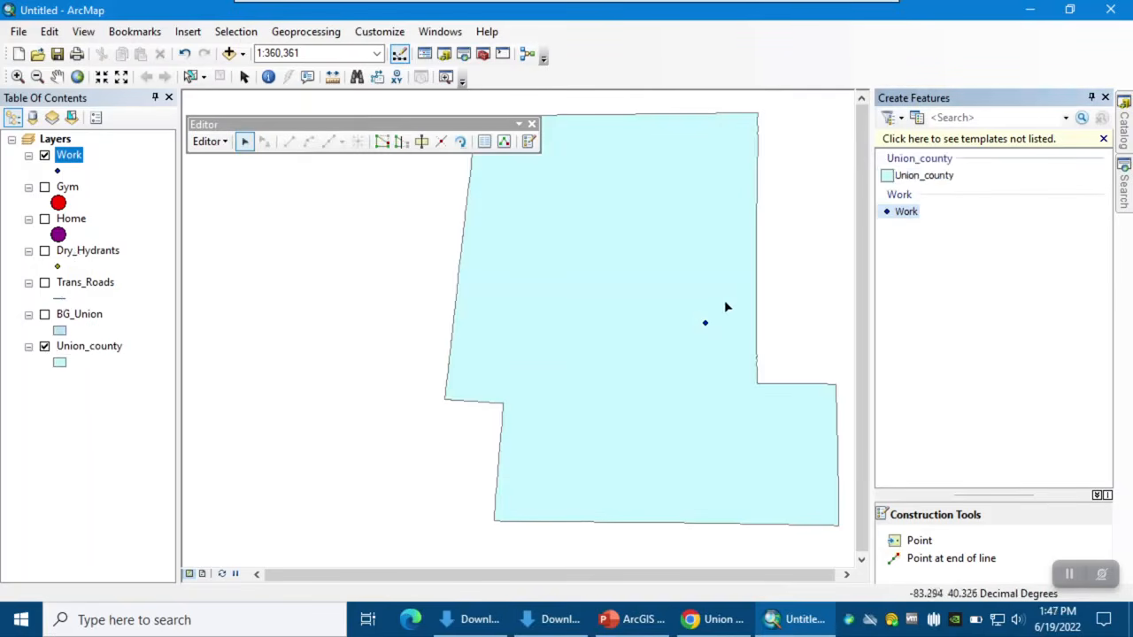
Move the Work point to the south-central part of the county, then stop editing and save the edits.
{"action": "left_click", "coordinate": [704, 323]}
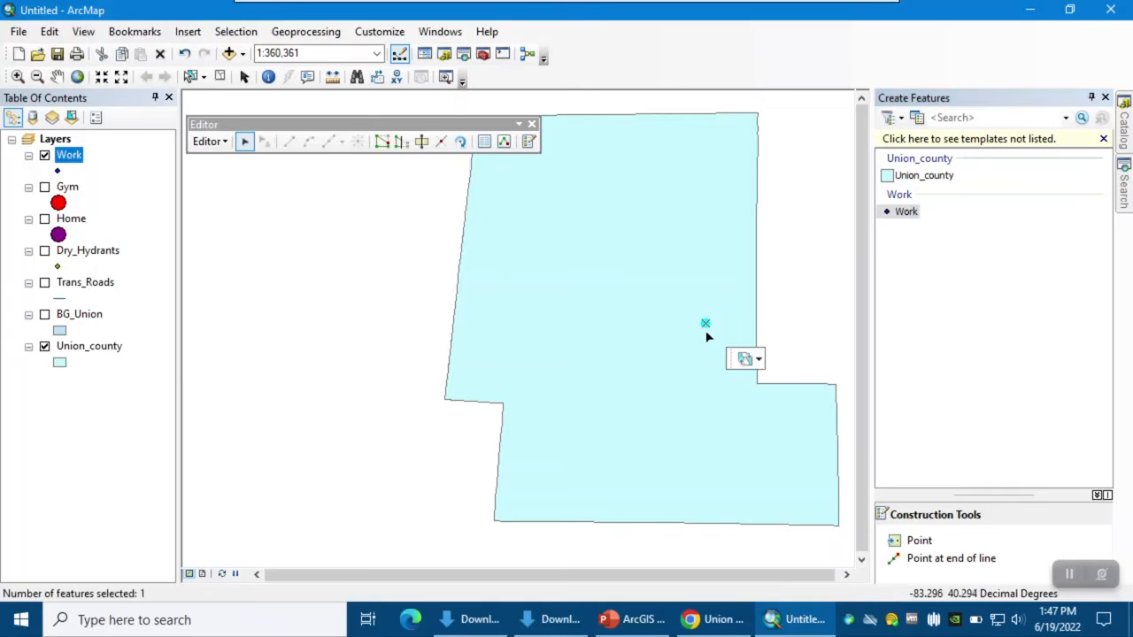
{"action": "left_click", "coordinate": [44, 315]}
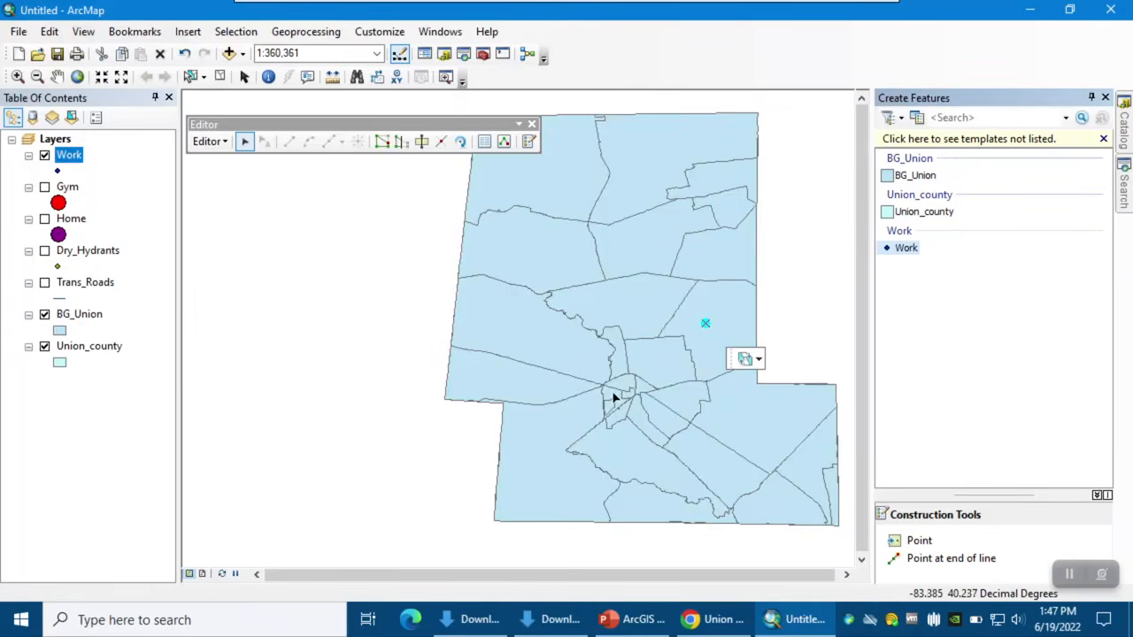
{"action": "left_click", "coordinate": [45, 315]}
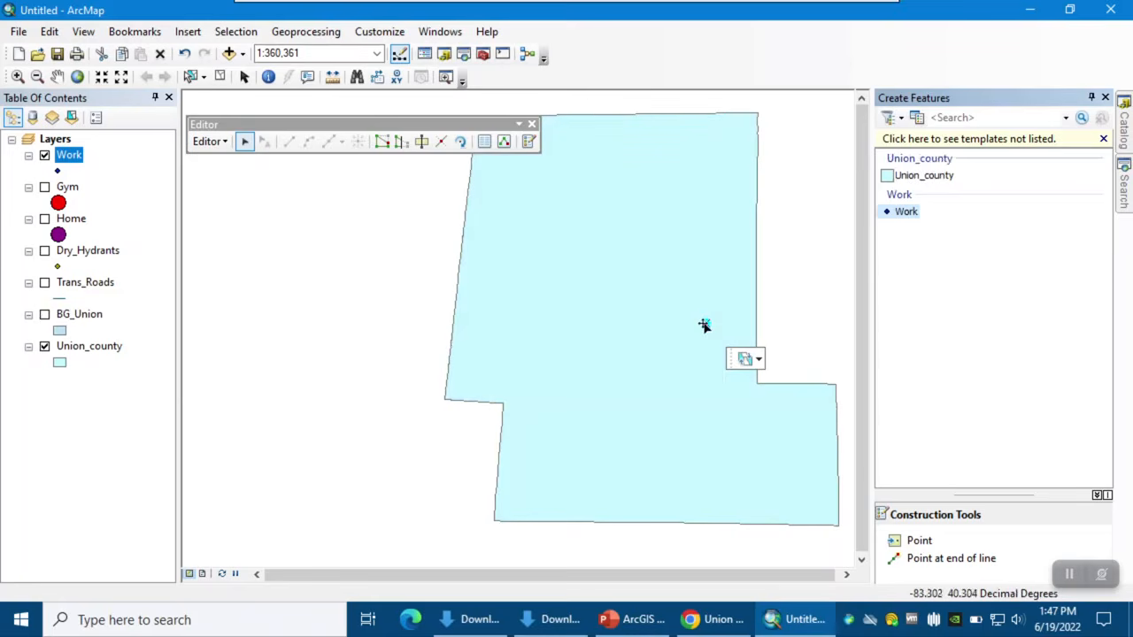
{"action": "left_click", "coordinate": [613, 388]}
{"action": "left_click", "coordinate": [205, 144]}
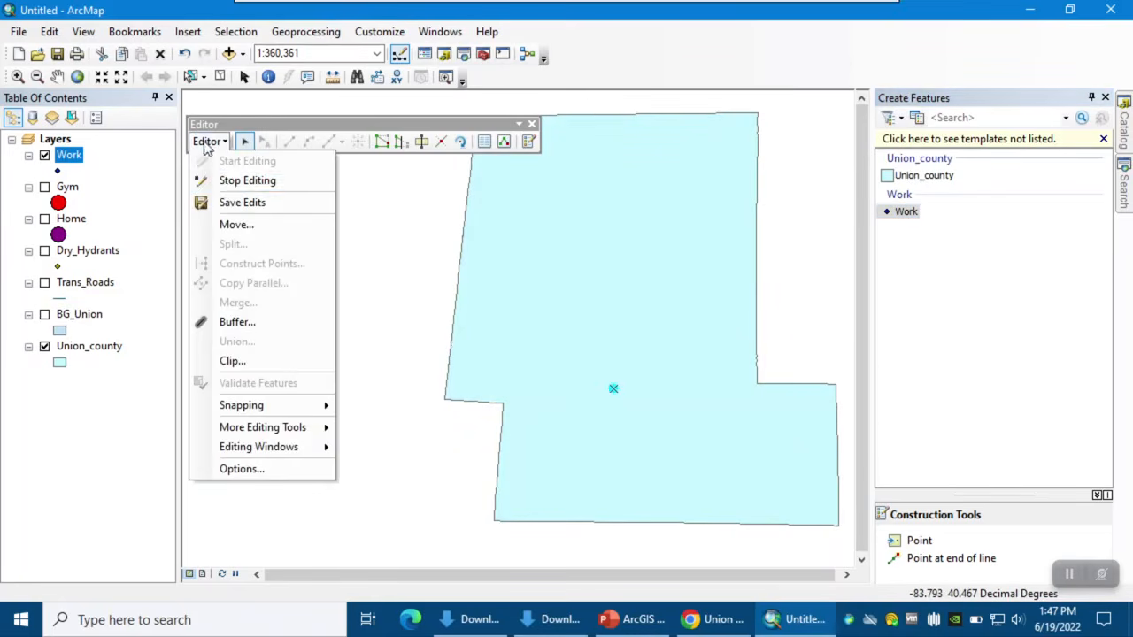
{"action": "left_click", "coordinate": [227, 182]}
{"action": "left_click", "coordinate": [510, 363]}
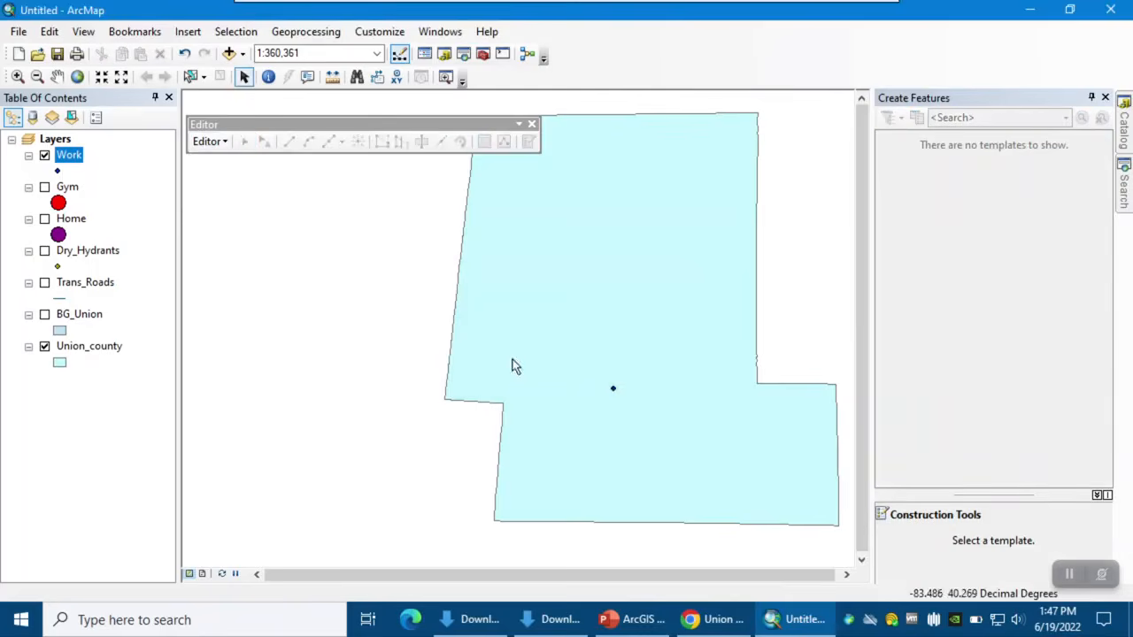
Enlarge the Work point symbol to a big dark blue circle matching the Gym and Home markers.
{"action": "left_click", "coordinate": [58, 173]}
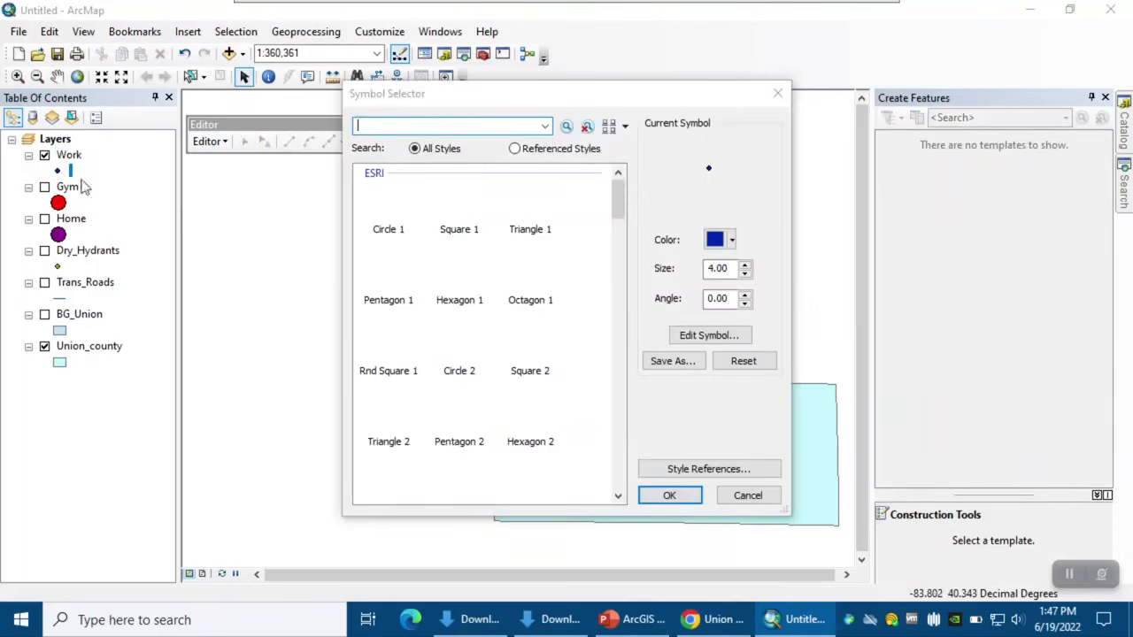
{"action": "left_click", "coordinate": [746, 275]}
{"action": "type", "text": "5"}
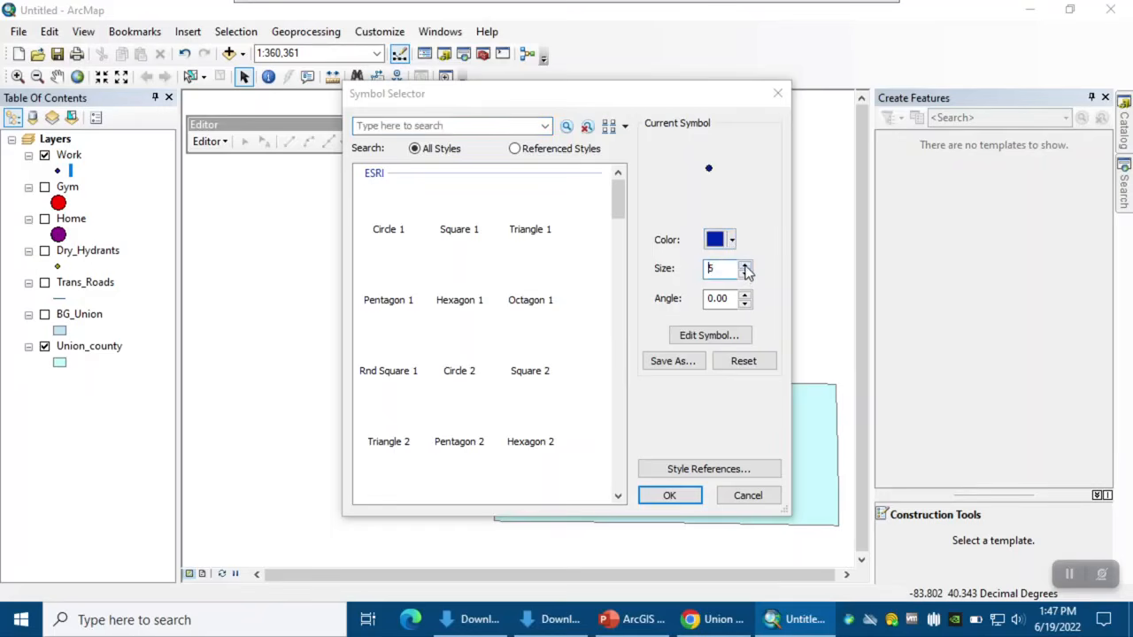
{"action": "left_click", "coordinate": [744, 265]}
{"action": "left_click", "coordinate": [744, 265]}
{"action": "left_click", "coordinate": [744, 265]}
{"action": "left_click", "coordinate": [745, 265]}
{"action": "left_click", "coordinate": [744, 265]}
{"action": "left_click", "coordinate": [744, 267]}
{"action": "left_click", "coordinate": [673, 495]}
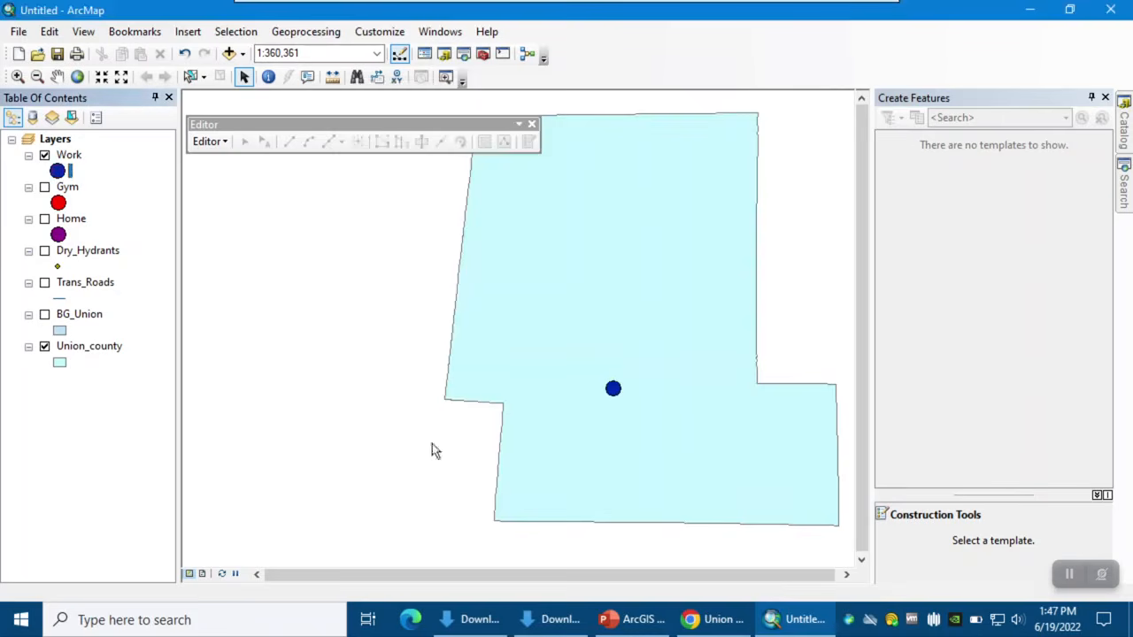
Show the Gym, Home and Dry_Hydrants layers again together with Work over the county.
{"action": "left_click", "coordinate": [44, 186]}
{"action": "left_click", "coordinate": [44, 219]}
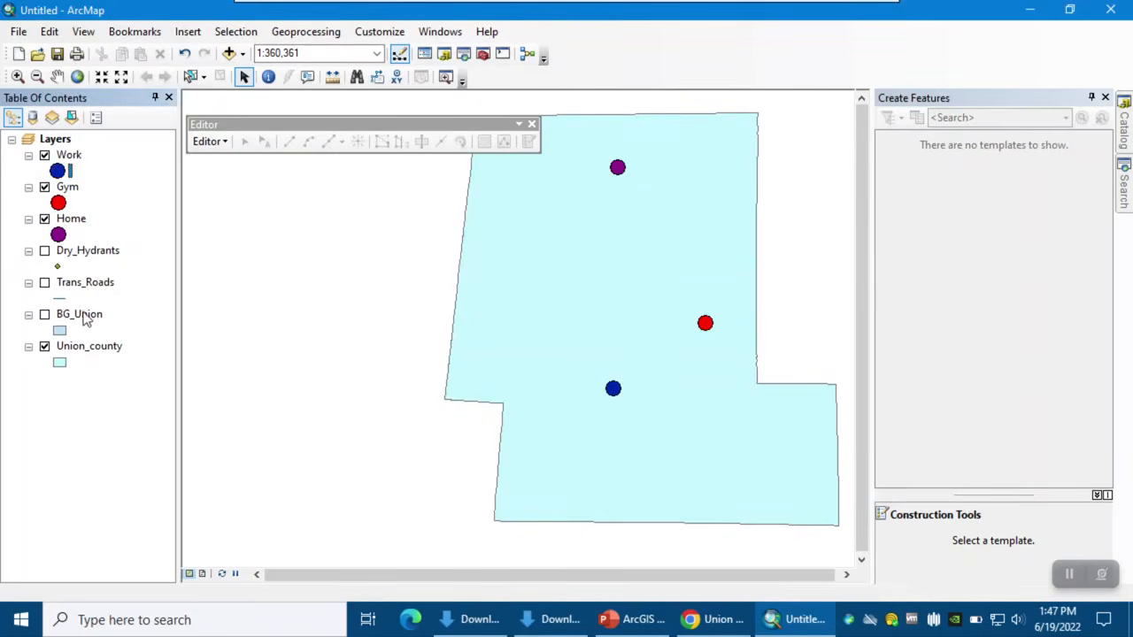
{"action": "left_click", "coordinate": [46, 253]}
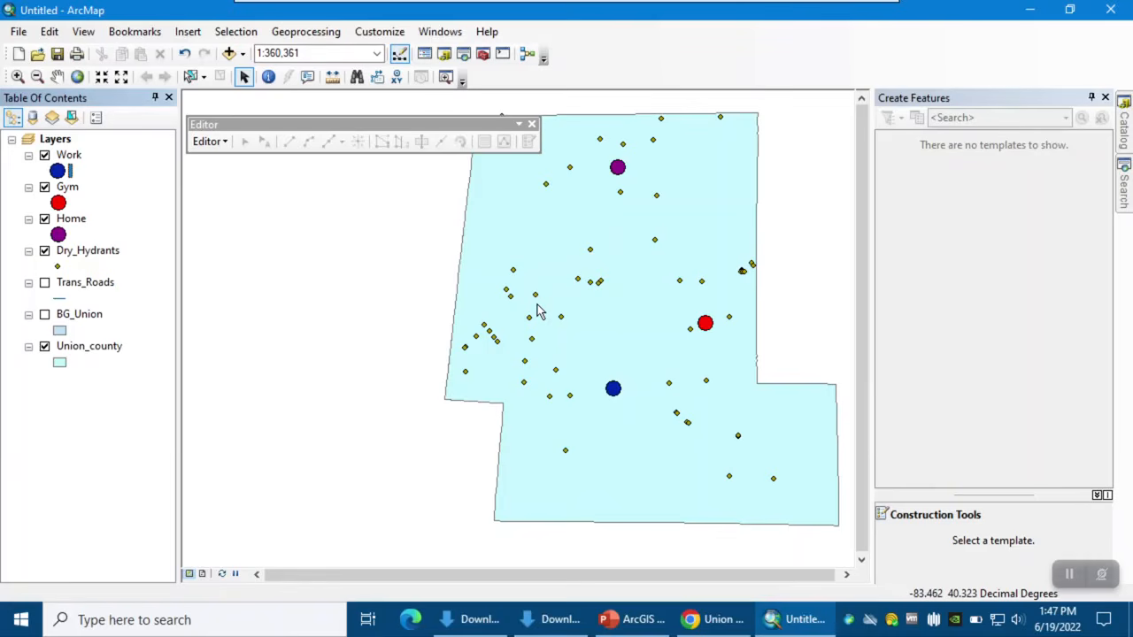
Check in the extensions list whether Network Analyst is enabled, then close the list.
{"action": "left_click", "coordinate": [381, 32]}
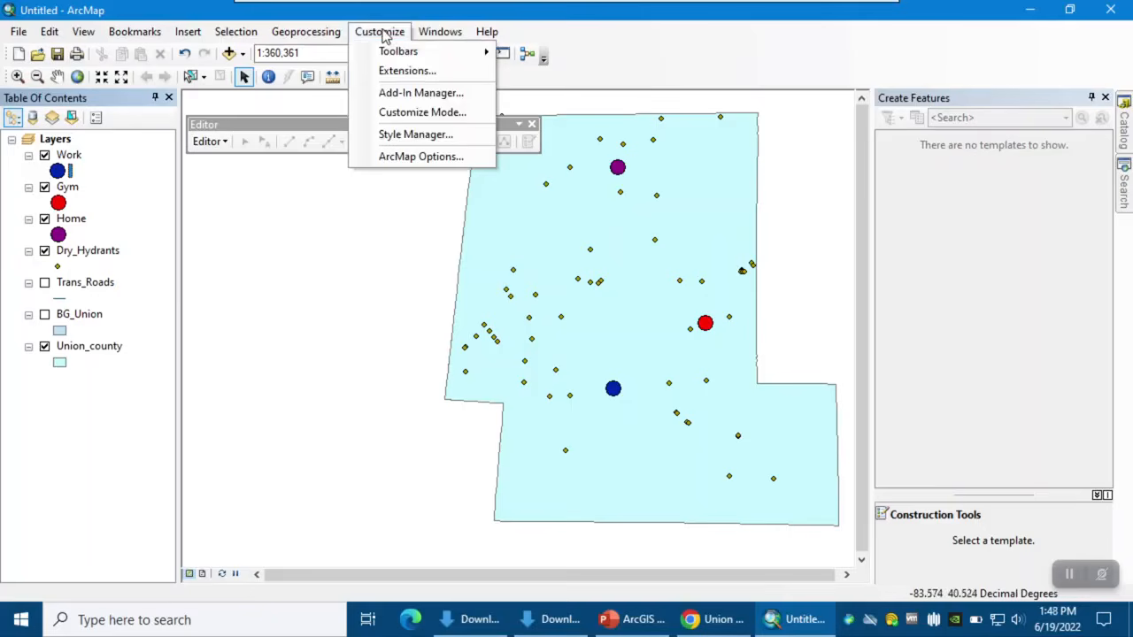
{"action": "left_click", "coordinate": [398, 71]}
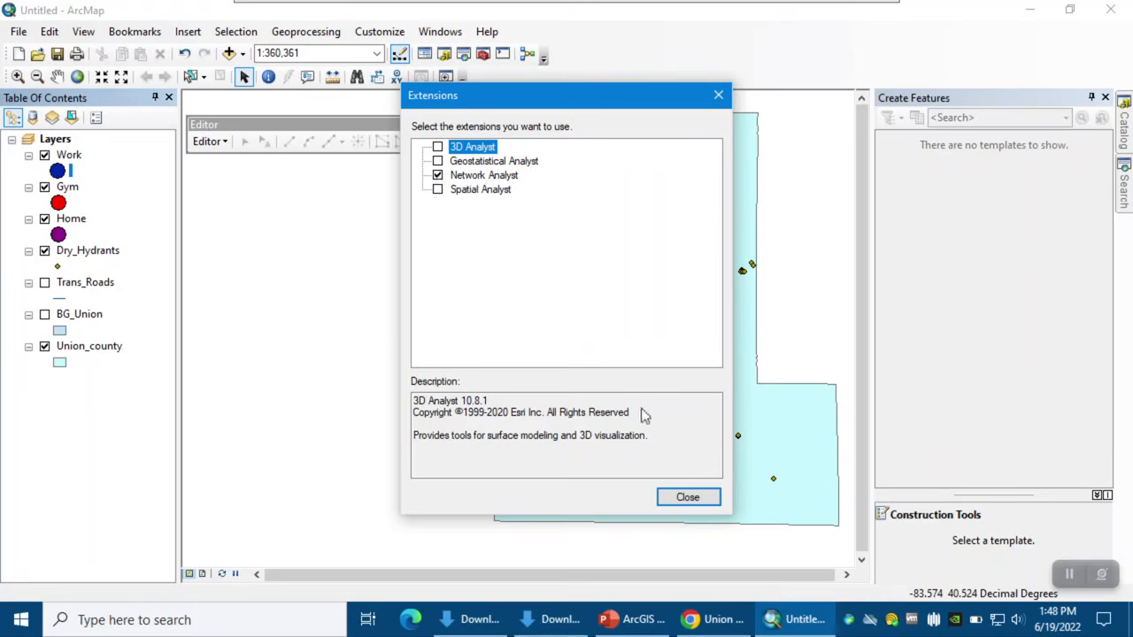
{"action": "left_click", "coordinate": [679, 505]}
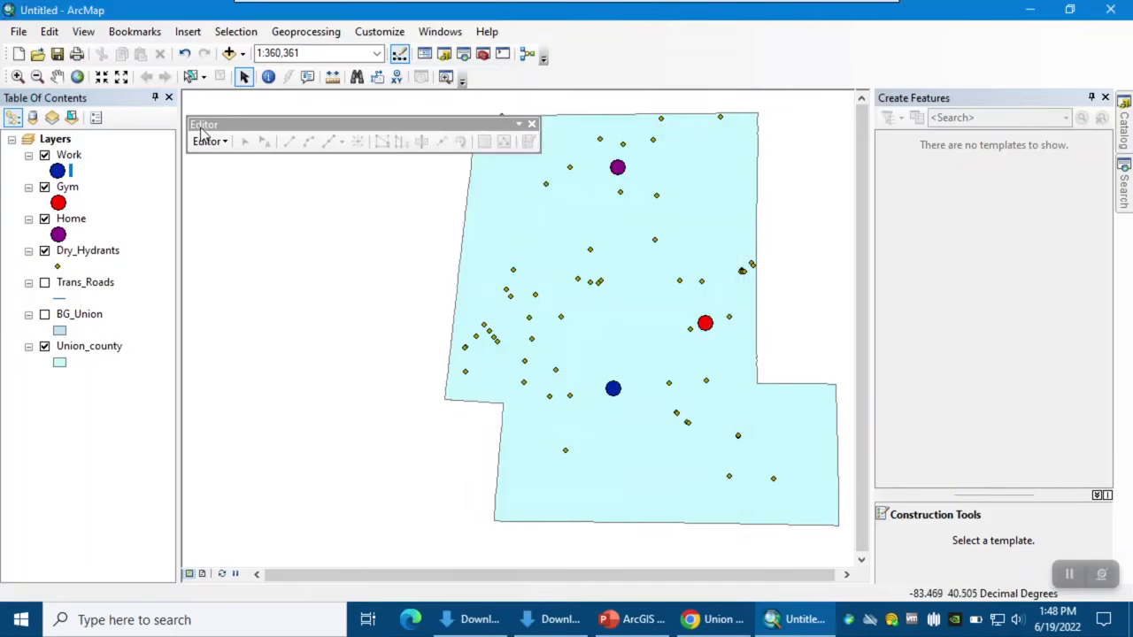
Close the Editor toolbar, display the Network Analyst toolbar, and open its list of analysis types.
{"action": "left_click", "coordinate": [532, 124]}
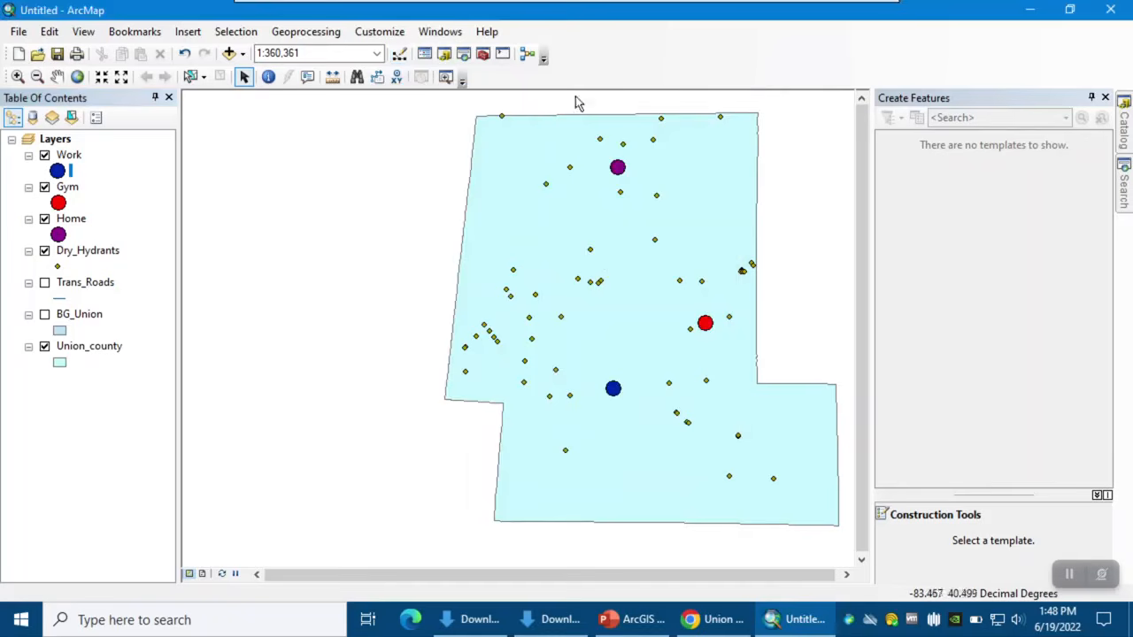
{"action": "right_click", "coordinate": [615, 56]}
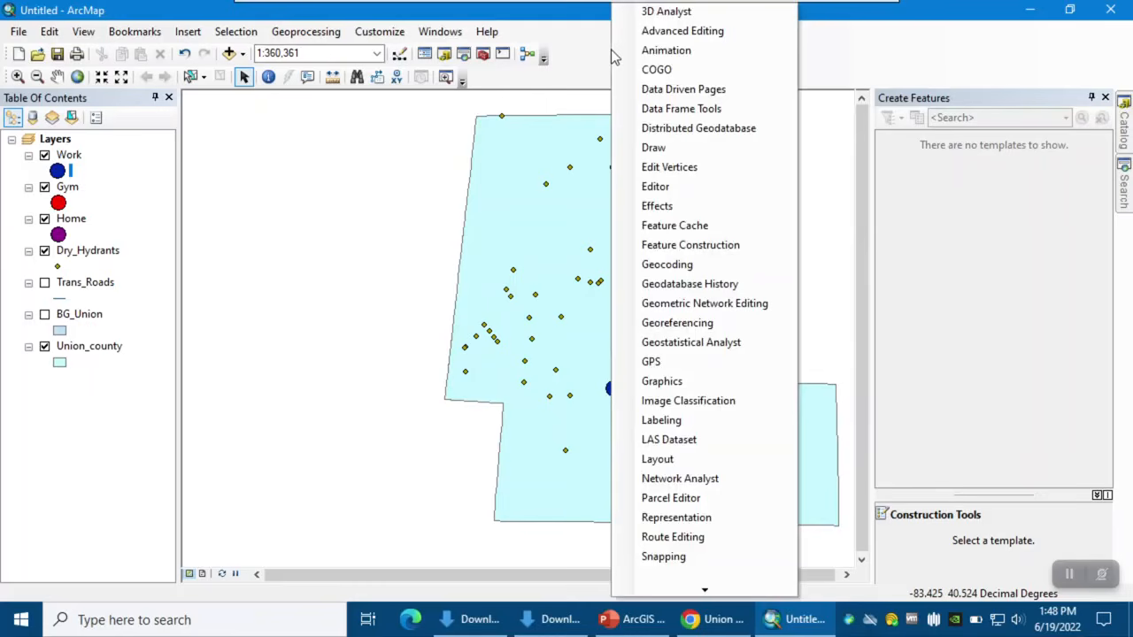
{"action": "left_click", "coordinate": [683, 480]}
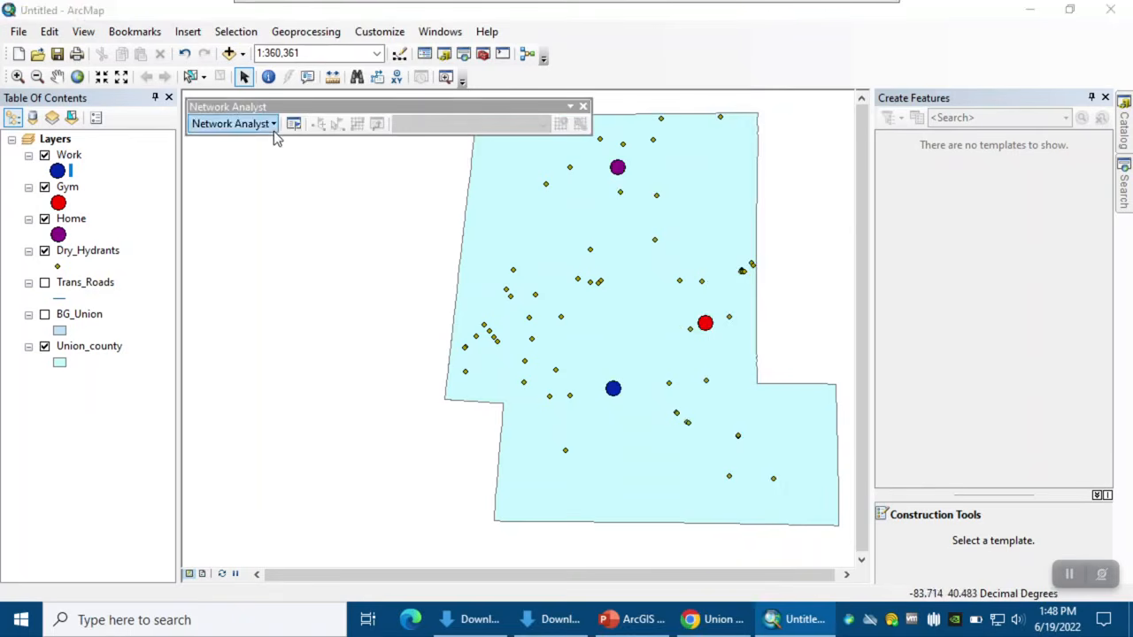
{"action": "left_click", "coordinate": [268, 126]}
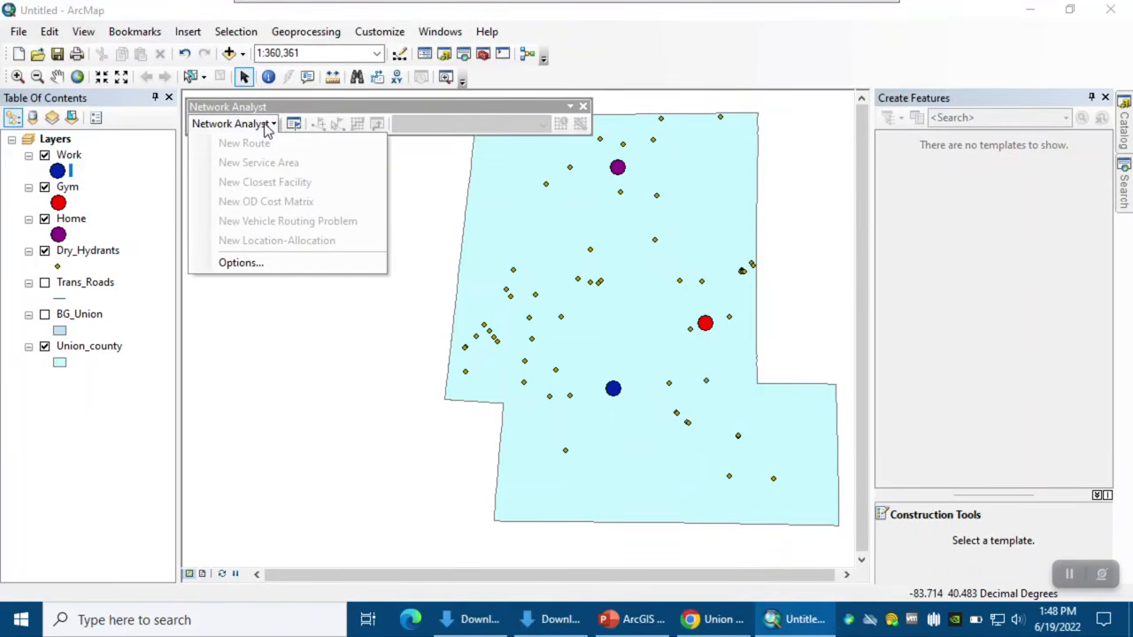
{"action": "mouse_move", "coordinate": [252, 154]}
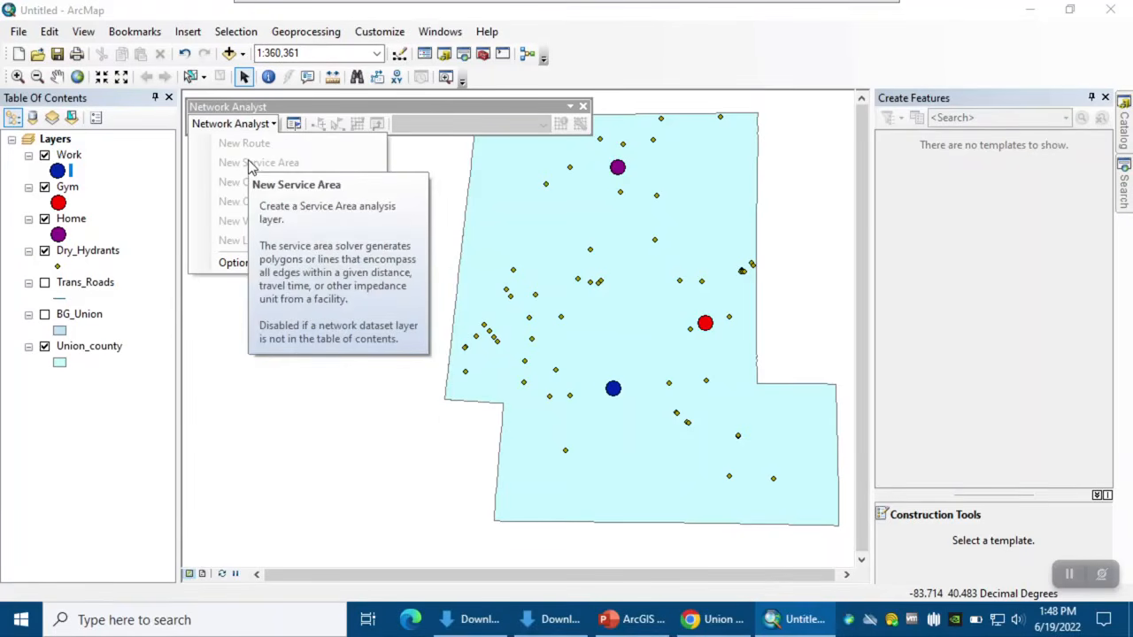
Close the Create Features pane and show the Catalog with the Network1 folder's shapefiles.
{"action": "mouse_move", "coordinate": [331, 226]}
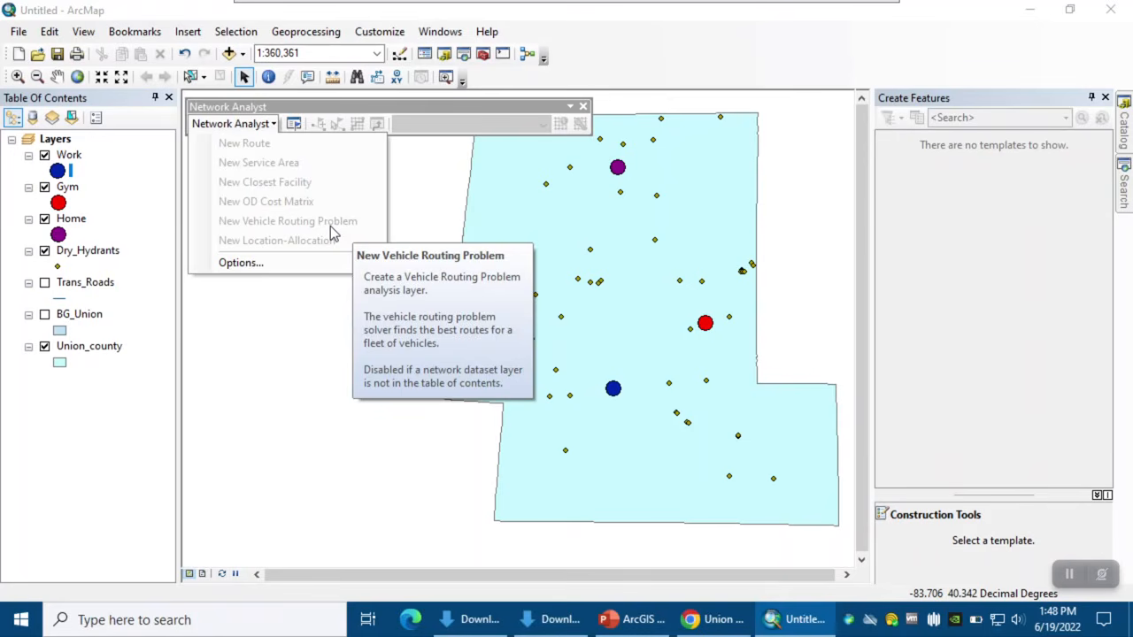
{"action": "left_click", "coordinate": [917, 79]}
{"action": "left_click", "coordinate": [1105, 100]}
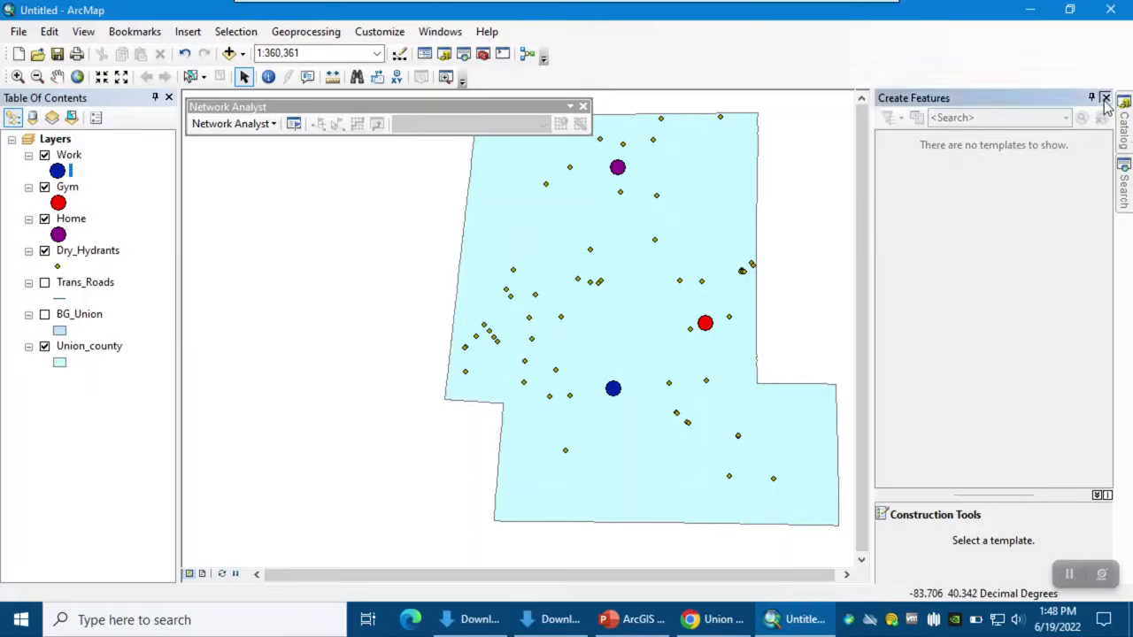
{"action": "left_click", "coordinate": [1123, 124]}
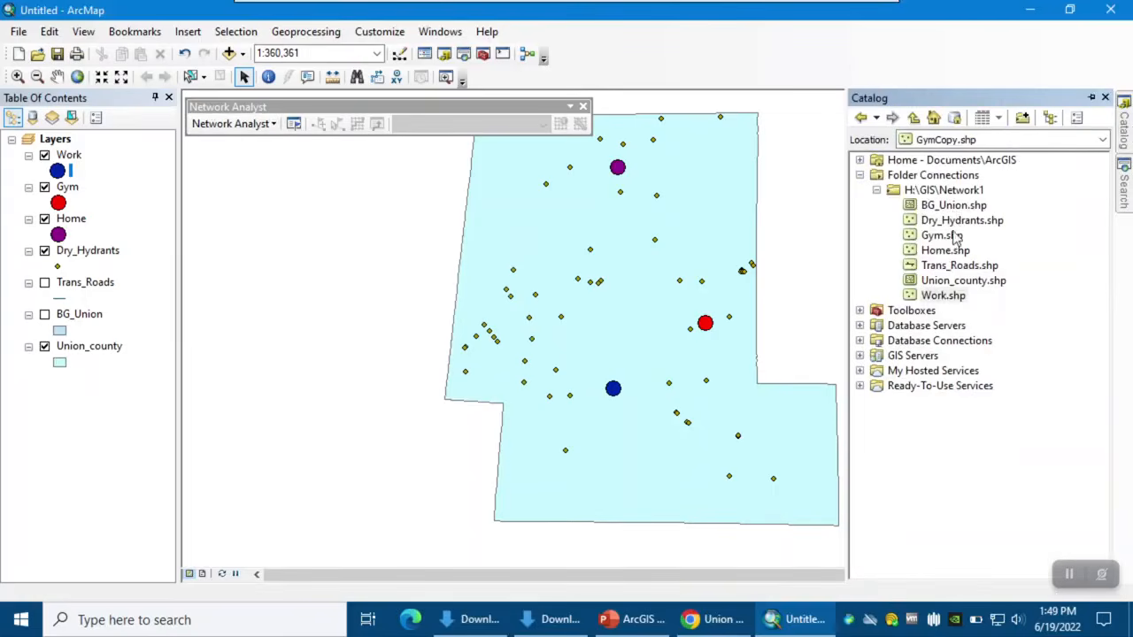
Rename the Trans_Roads.shp shapefile in the Network1 folder to Roads.shp.
{"action": "left_click", "coordinate": [942, 267]}
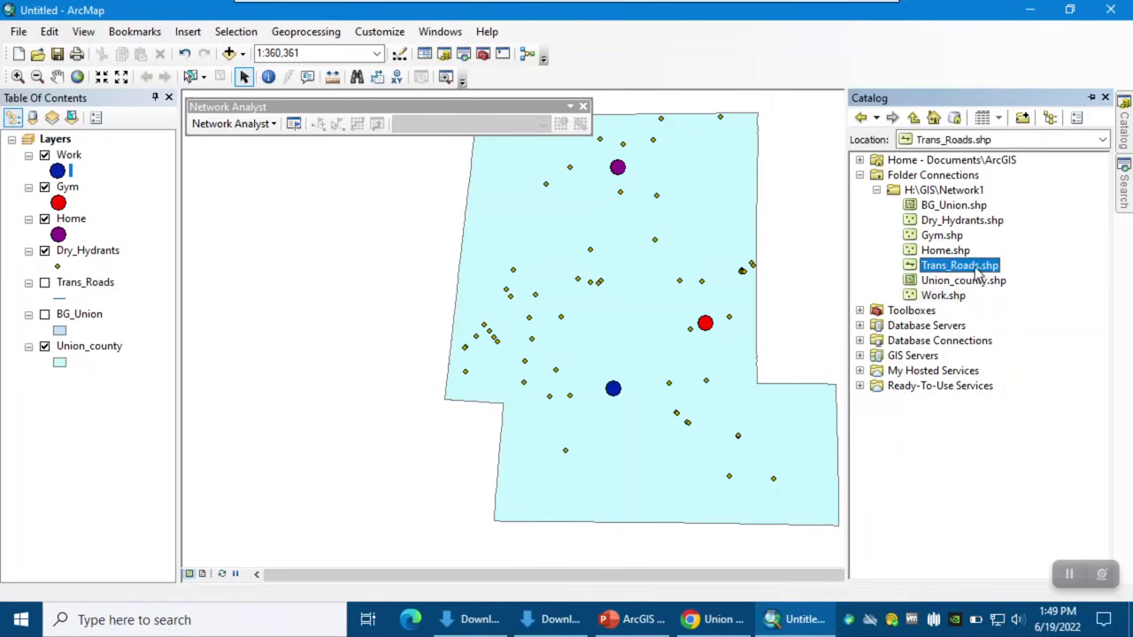
{"action": "left_click", "coordinate": [956, 267]}
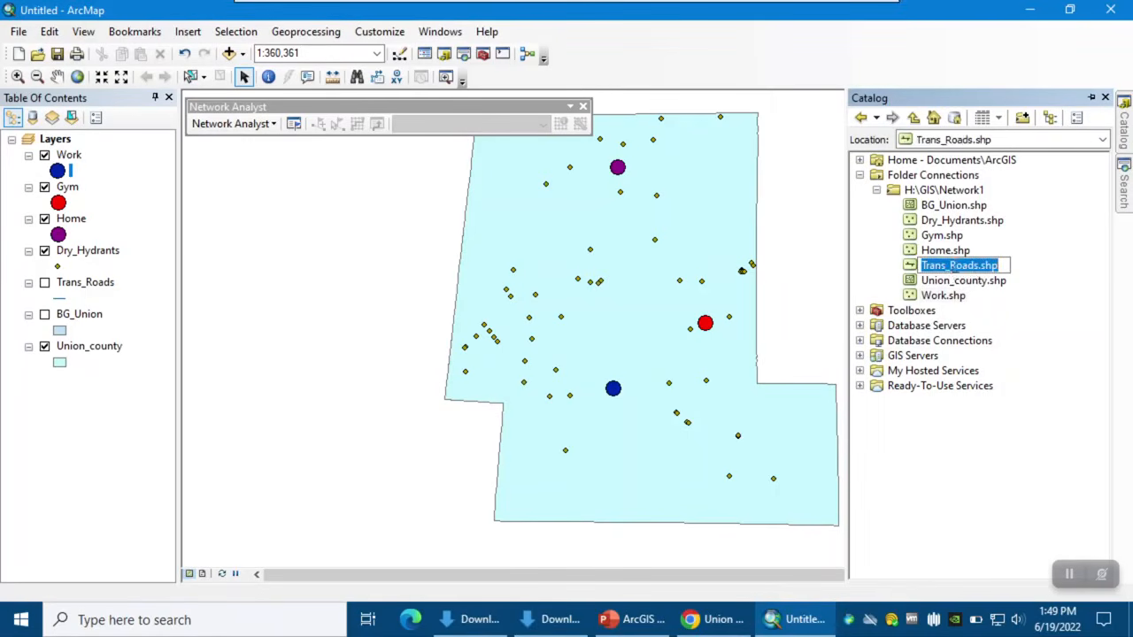
{"action": "left_click", "coordinate": [951, 266]}
{"action": "key", "text": "BackSpace"}
{"action": "key", "text": "BackSpace"}
{"action": "key", "text": "BackSpace"}
{"action": "key", "text": "BackSpace"}
{"action": "key", "text": "BackSpace"}
{"action": "key", "text": "BackSpace"}
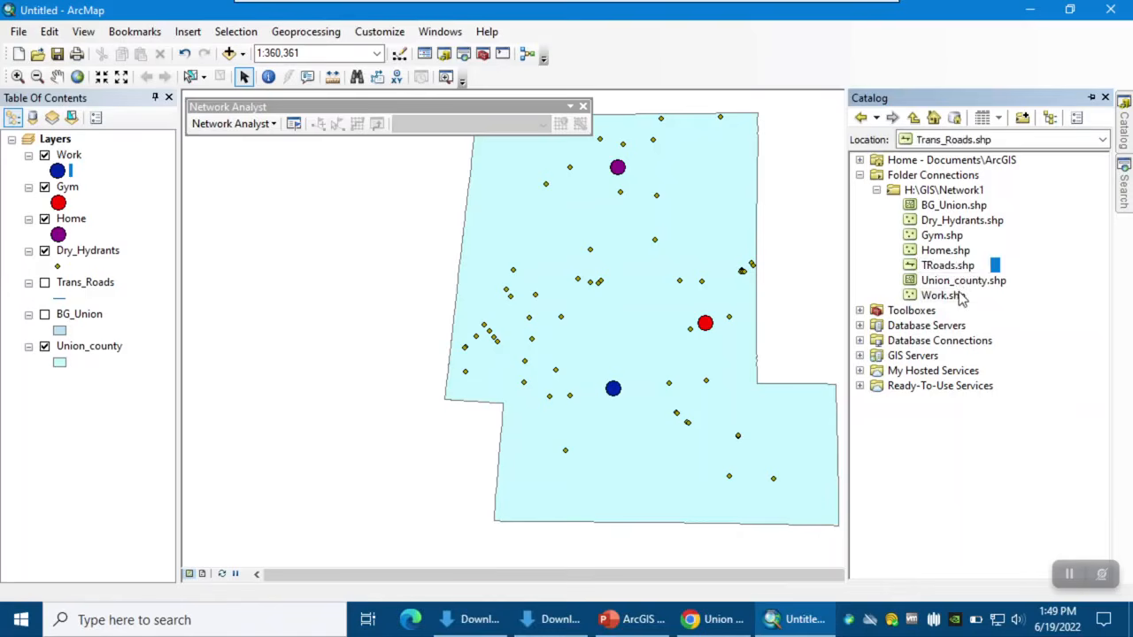
{"action": "key", "text": "Return"}
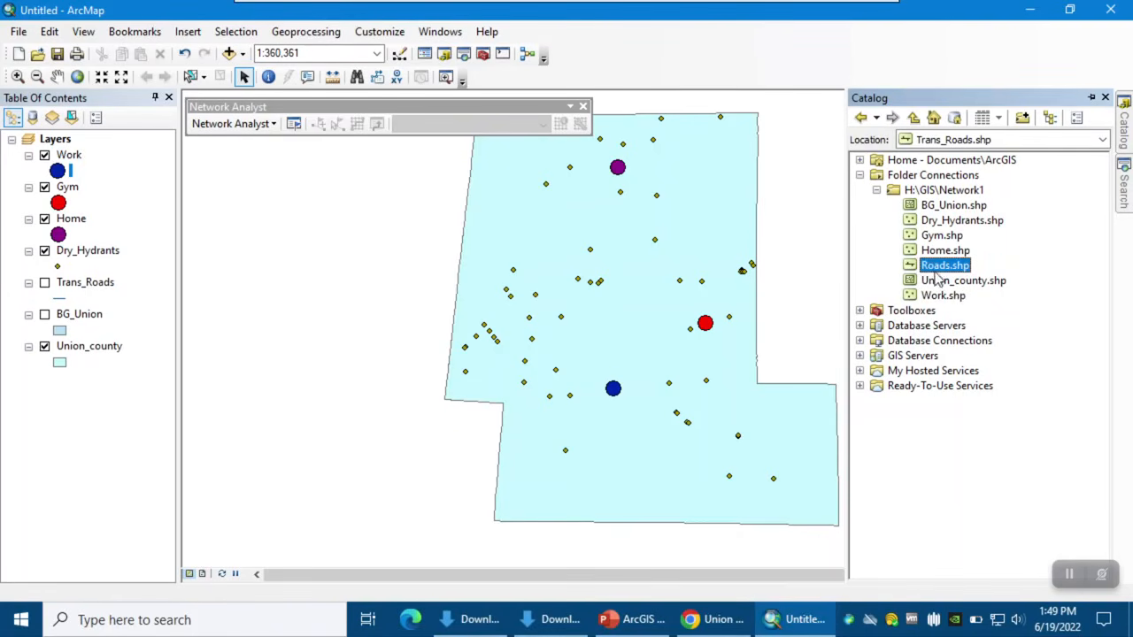
{"action": "right_click", "coordinate": [939, 277]}
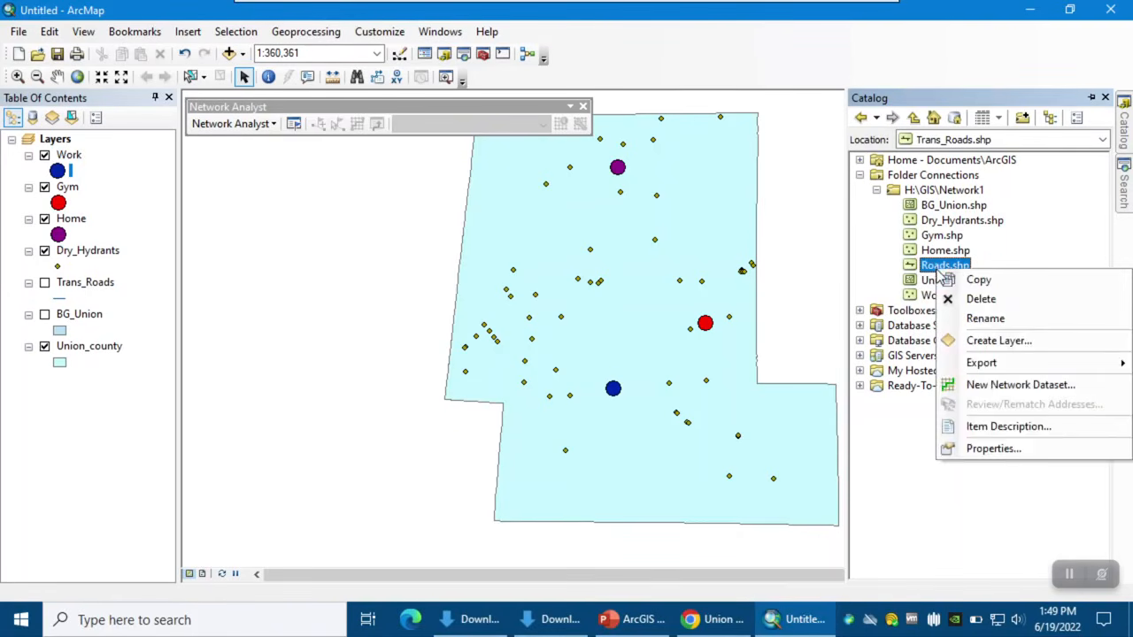
{"action": "left_click", "coordinate": [1003, 386]}
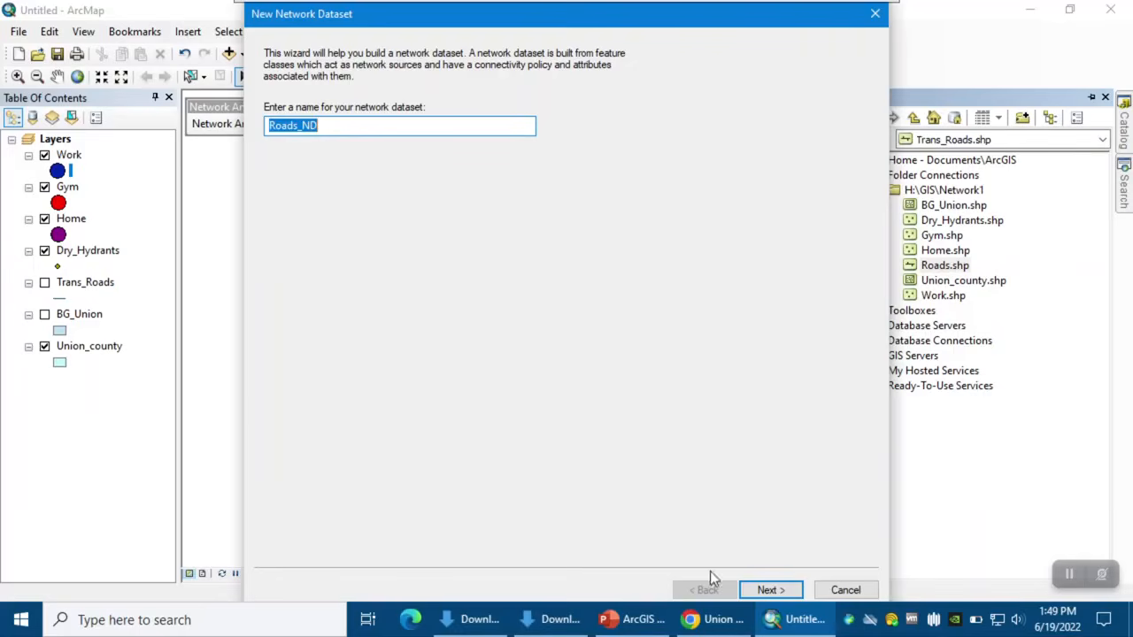
{"action": "left_click", "coordinate": [783, 590]}
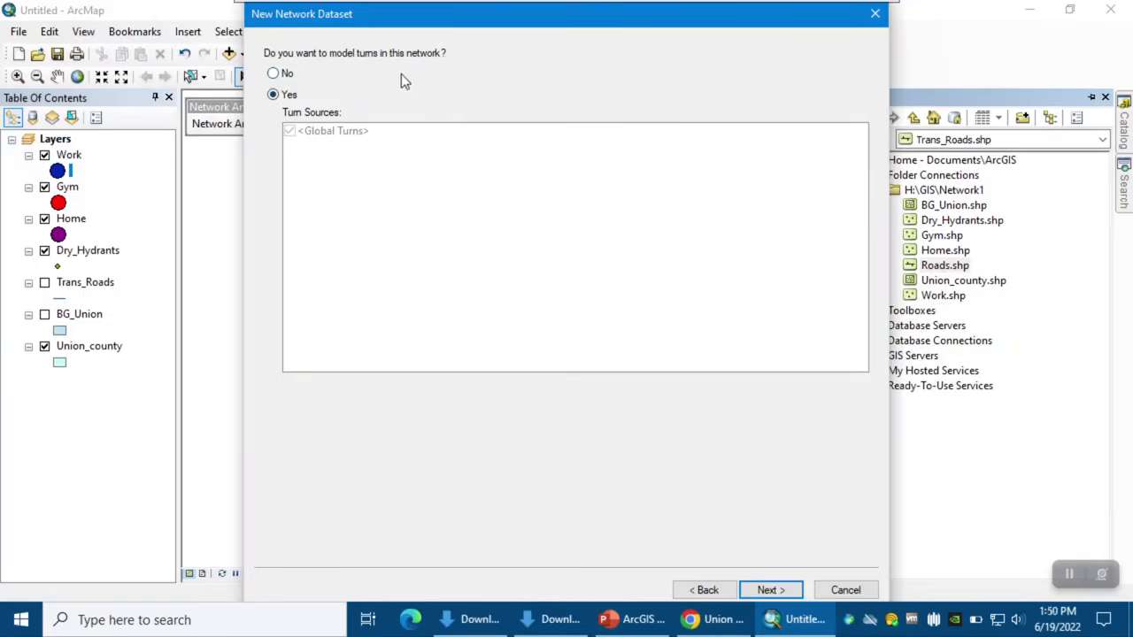
{"action": "left_click", "coordinate": [289, 76]}
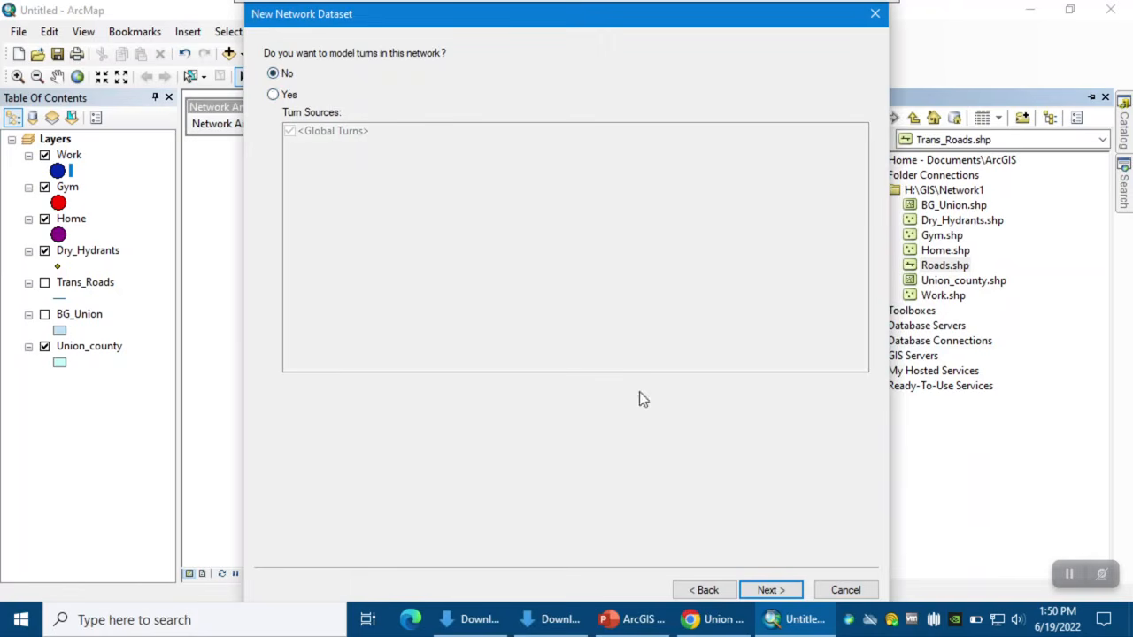
{"action": "left_click", "coordinate": [766, 589]}
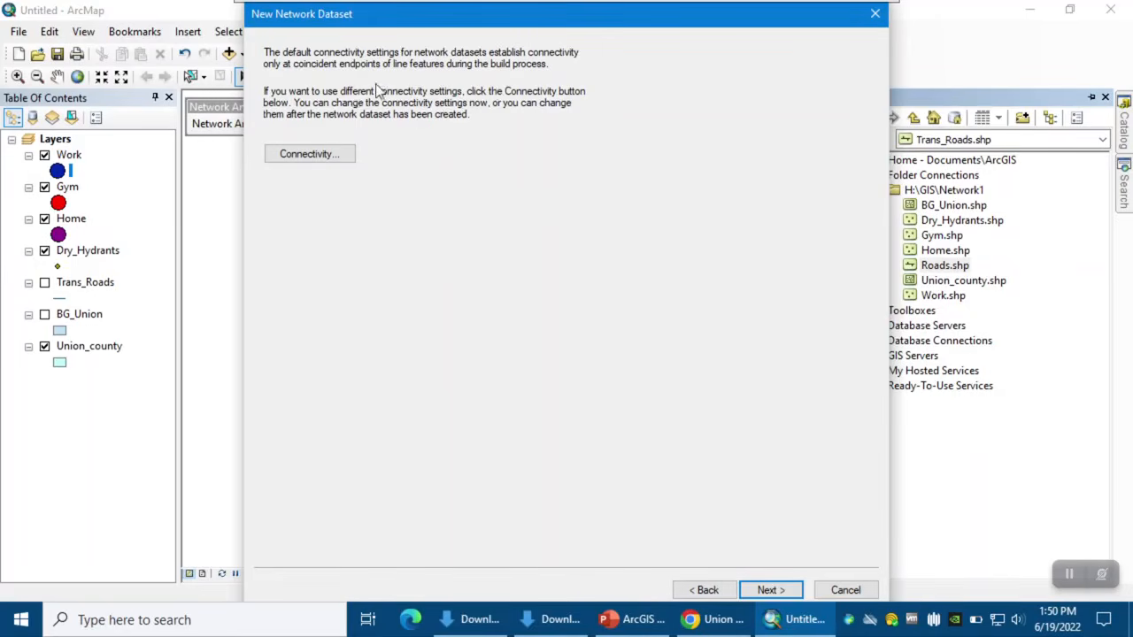
{"action": "left_click", "coordinate": [767, 595]}
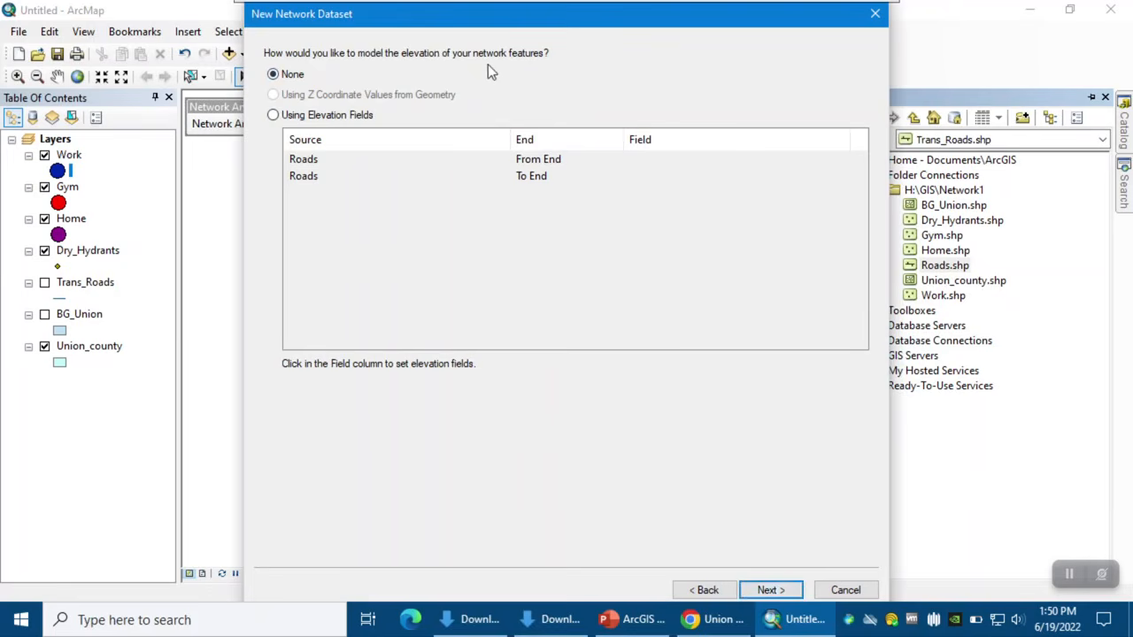
{"action": "left_click", "coordinate": [768, 592]}
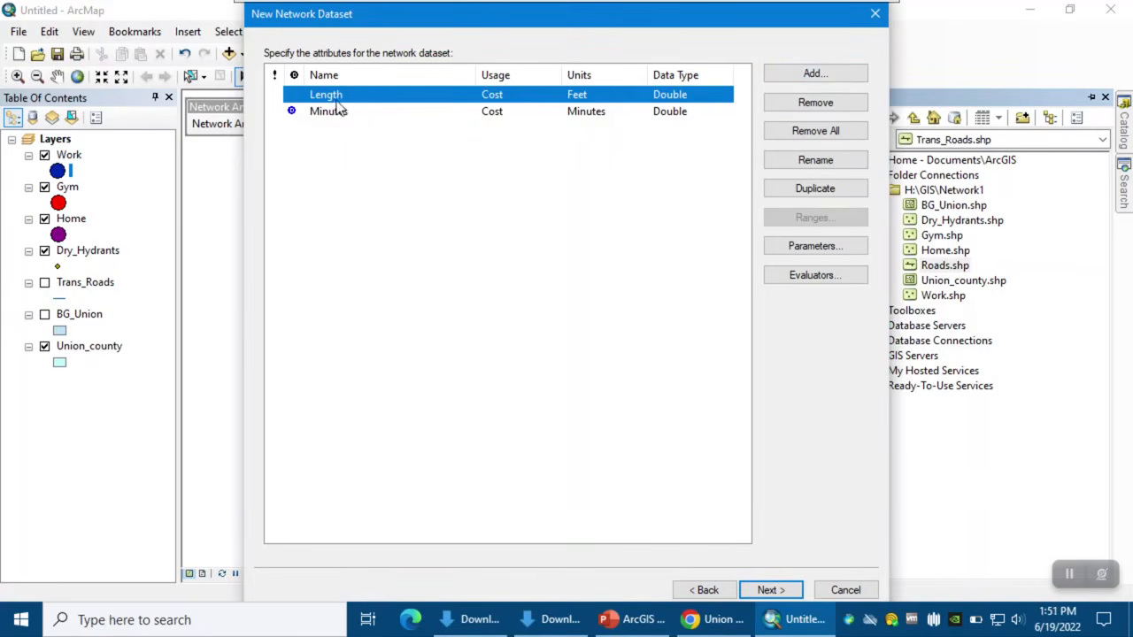
{"action": "left_click", "coordinate": [880, 12]}
{"action": "right_click", "coordinate": [881, 11]}
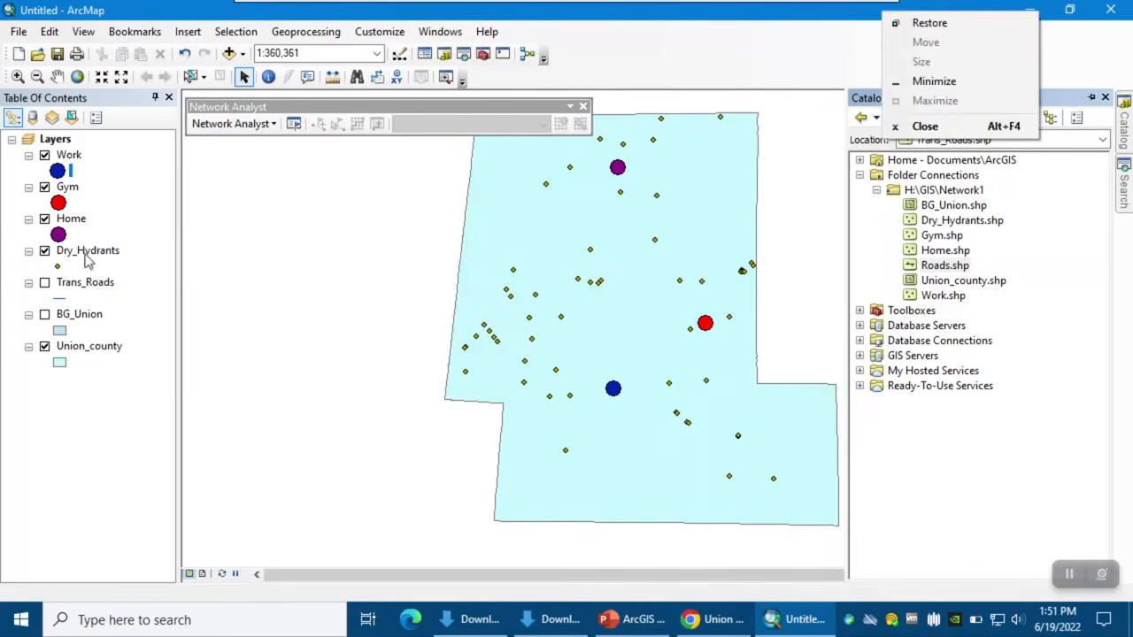
Examine the Minutes and length fields at the end of the Trans_Roads attribute table, then close the table.
{"action": "right_click", "coordinate": [78, 283]}
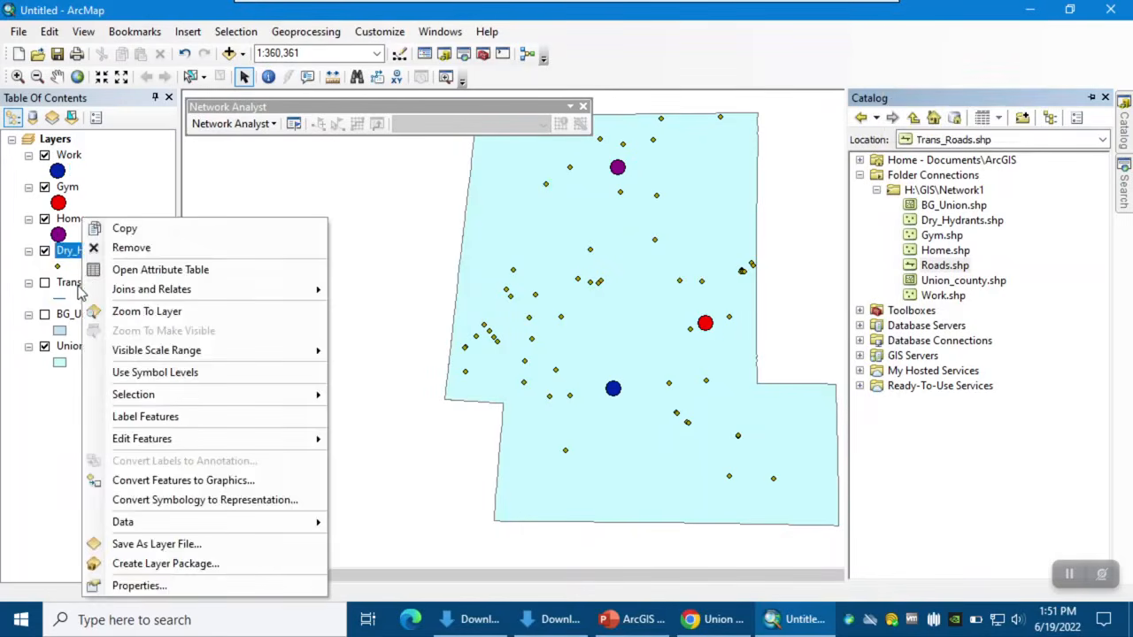
{"action": "left_click", "coordinate": [128, 271]}
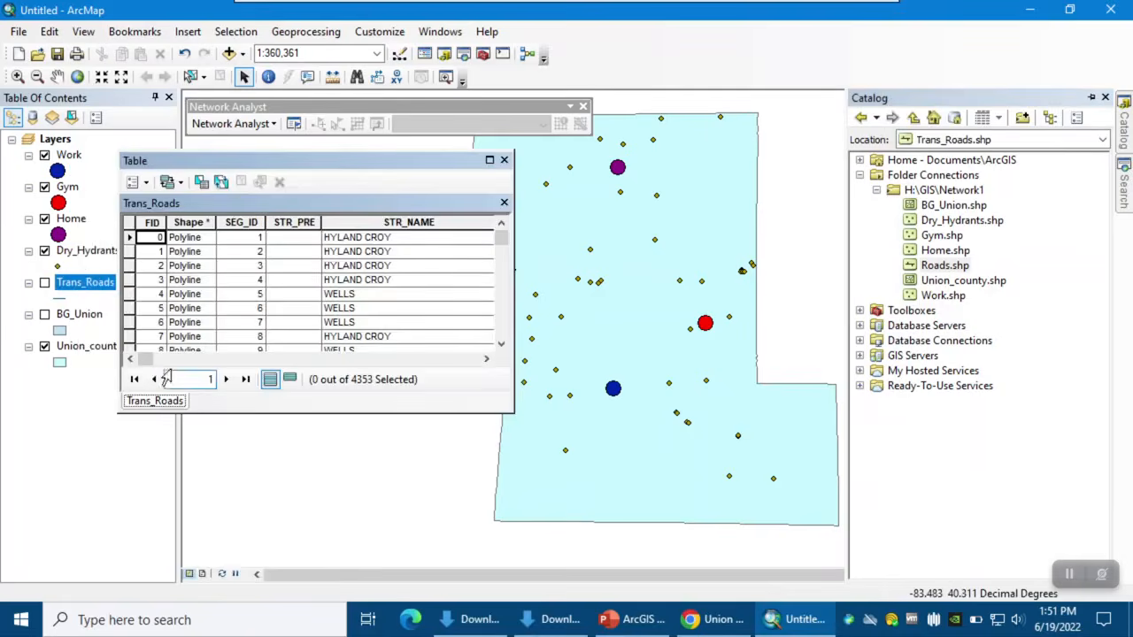
{"action": "left_click_drag", "start_coordinate": [148, 359], "coordinate": [483, 378]}
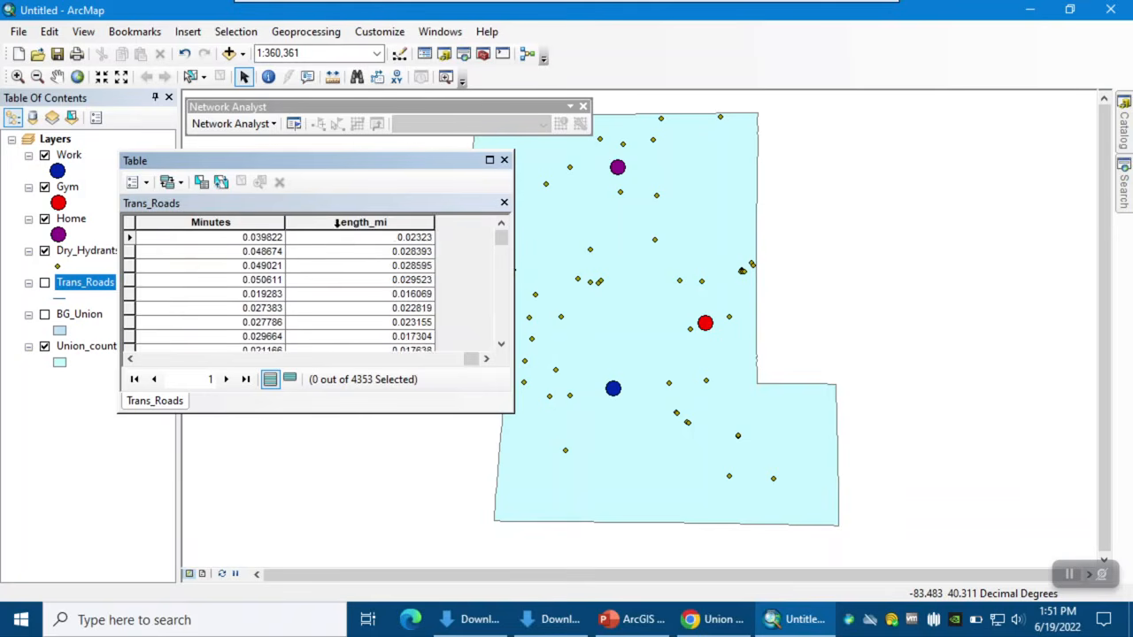
{"action": "left_click", "coordinate": [503, 160]}
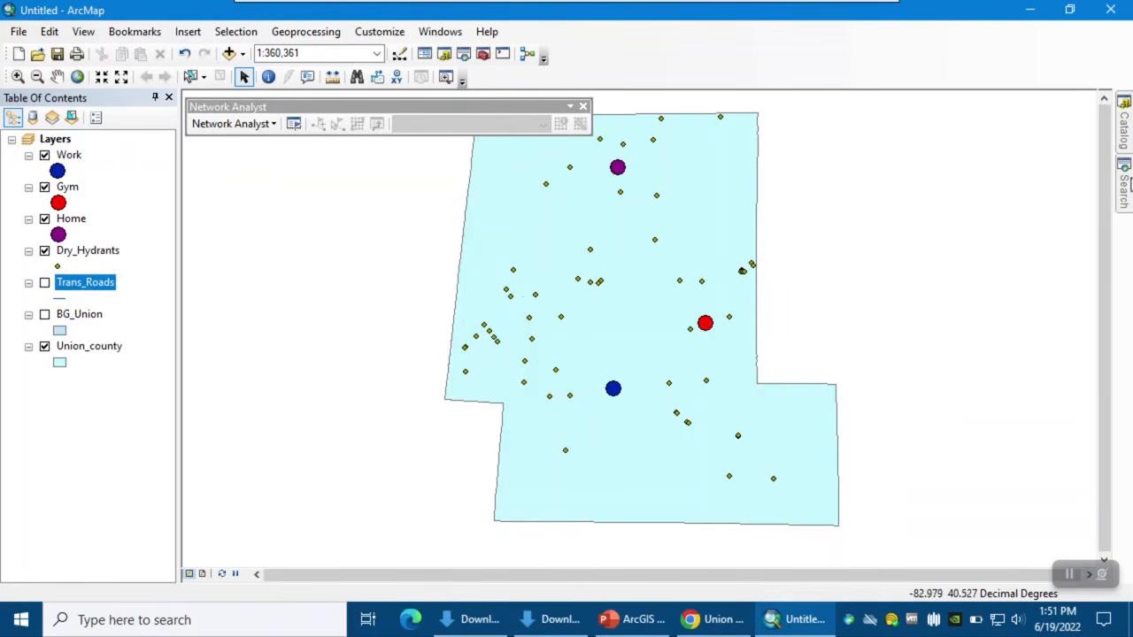
Start a new network dataset from Roads.shp with the default name, no turn modelling, default connectivity and no elevation model.
{"action": "left_click", "coordinate": [1126, 142]}
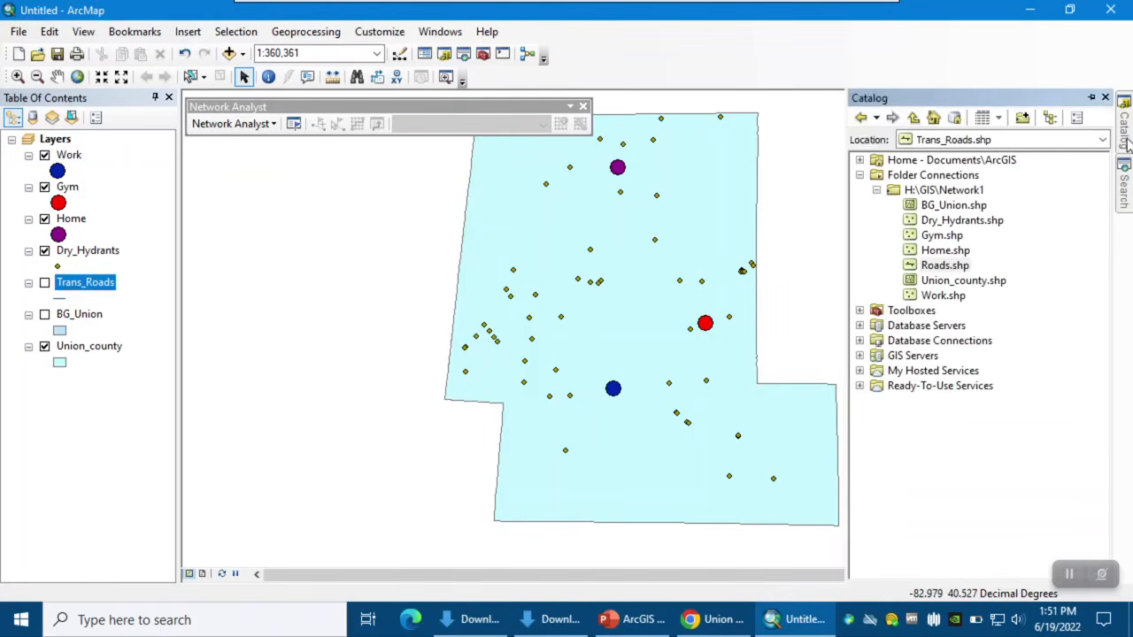
{"action": "right_click", "coordinate": [932, 269]}
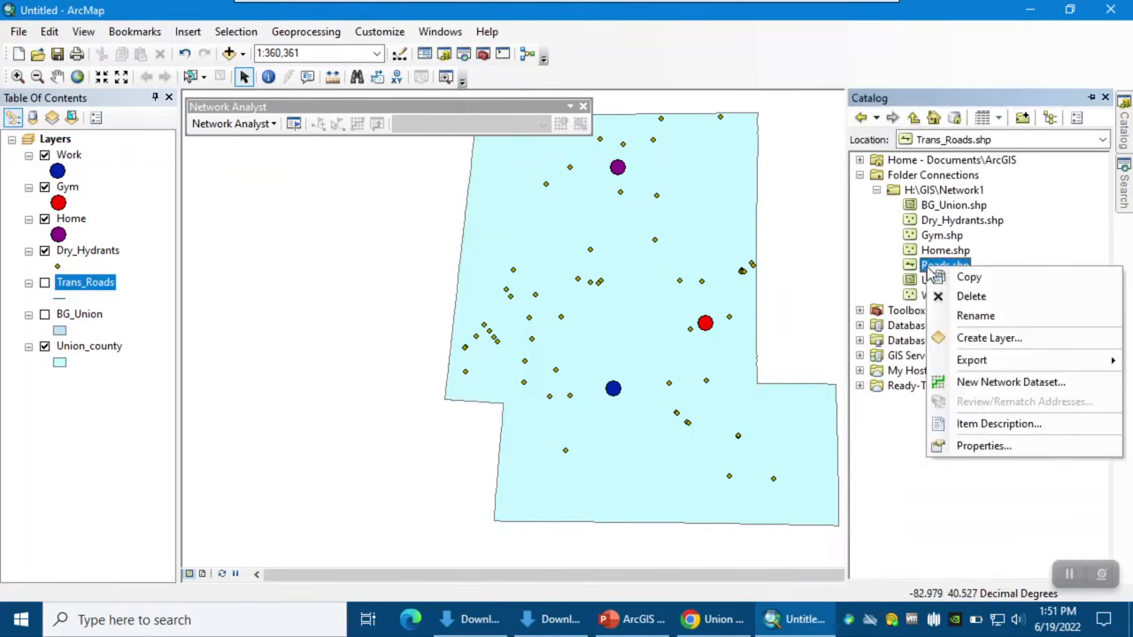
{"action": "left_click", "coordinate": [992, 383]}
{"action": "left_click", "coordinate": [770, 589]}
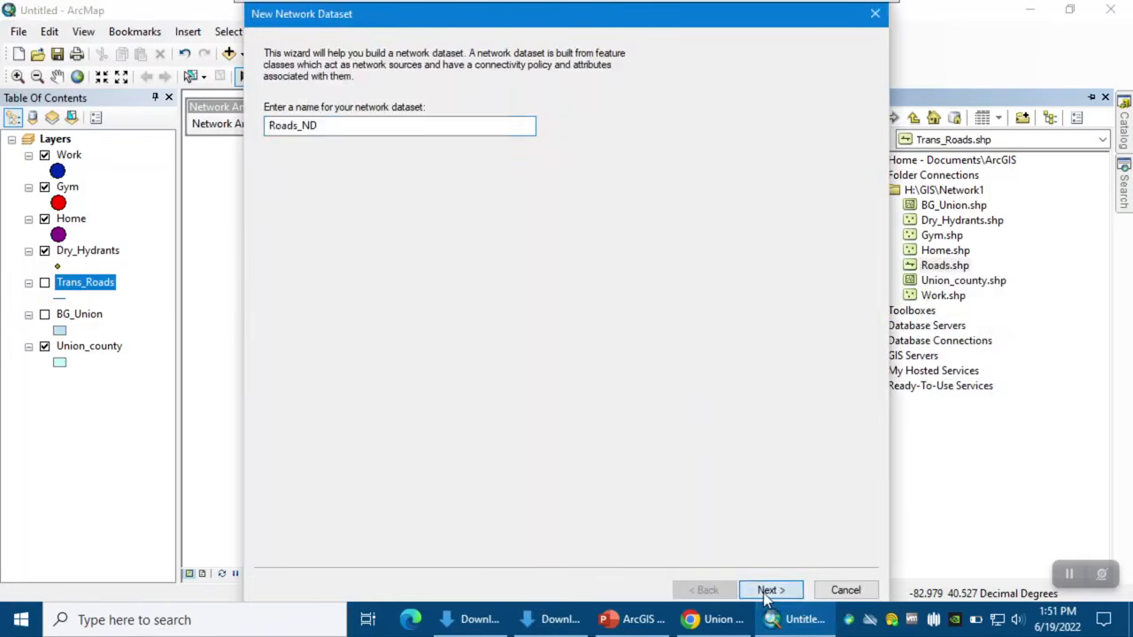
{"action": "left_click", "coordinate": [290, 75]}
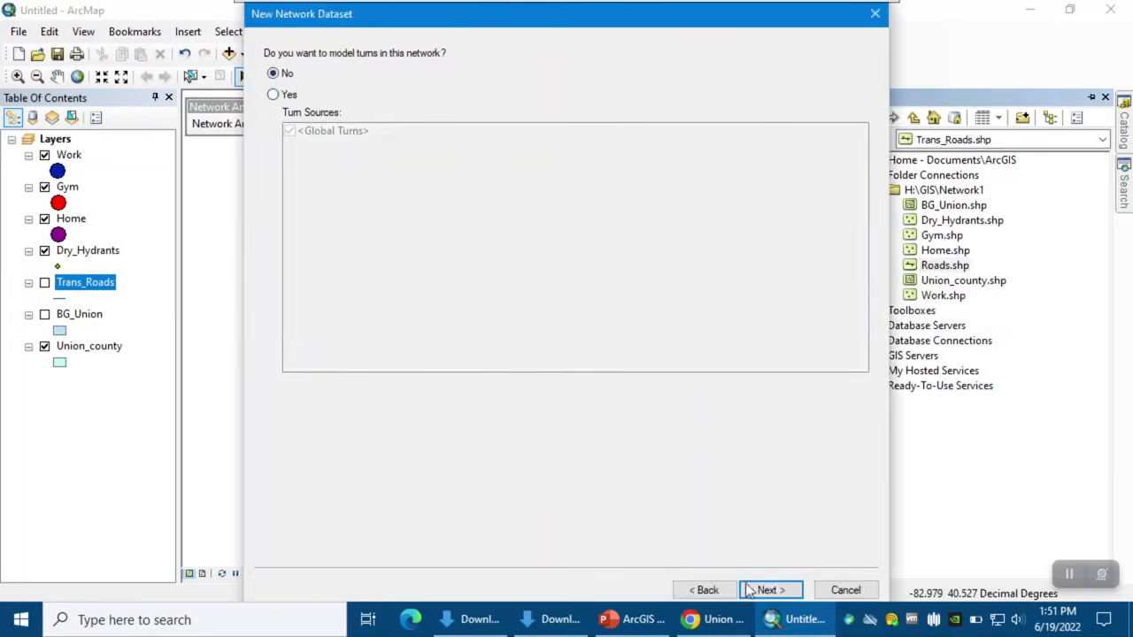
{"action": "left_click", "coordinate": [764, 591]}
{"action": "left_click", "coordinate": [762, 591]}
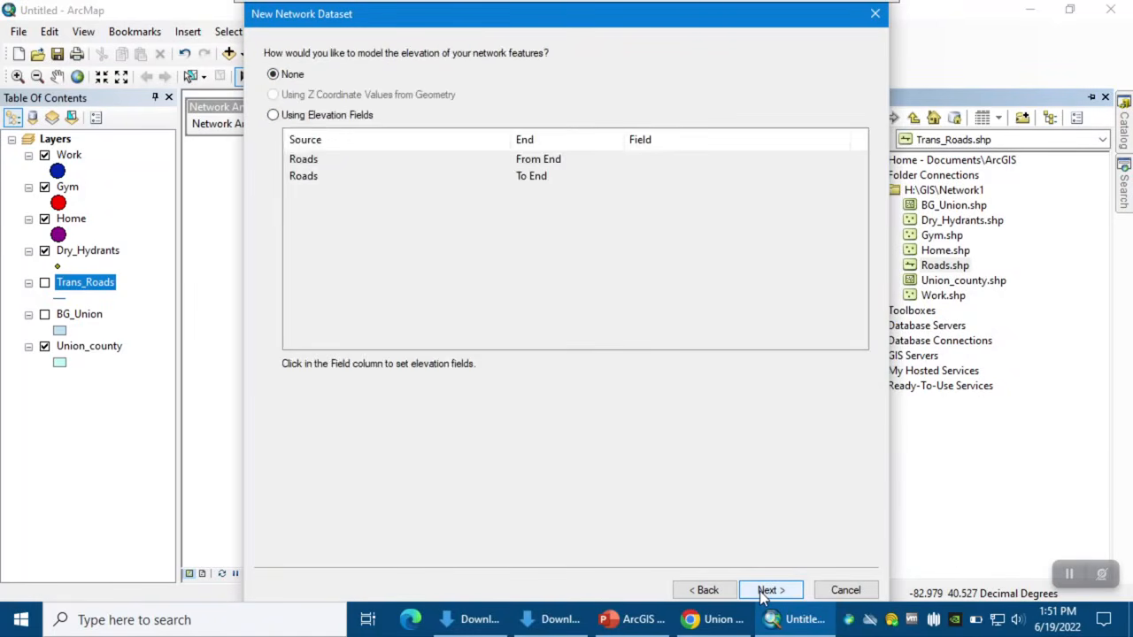
{"action": "left_click", "coordinate": [763, 591]}
Add a network attribute named Length_mi with usage type Cost, units Miles and data type Double.
{"action": "left_click", "coordinate": [815, 74]}
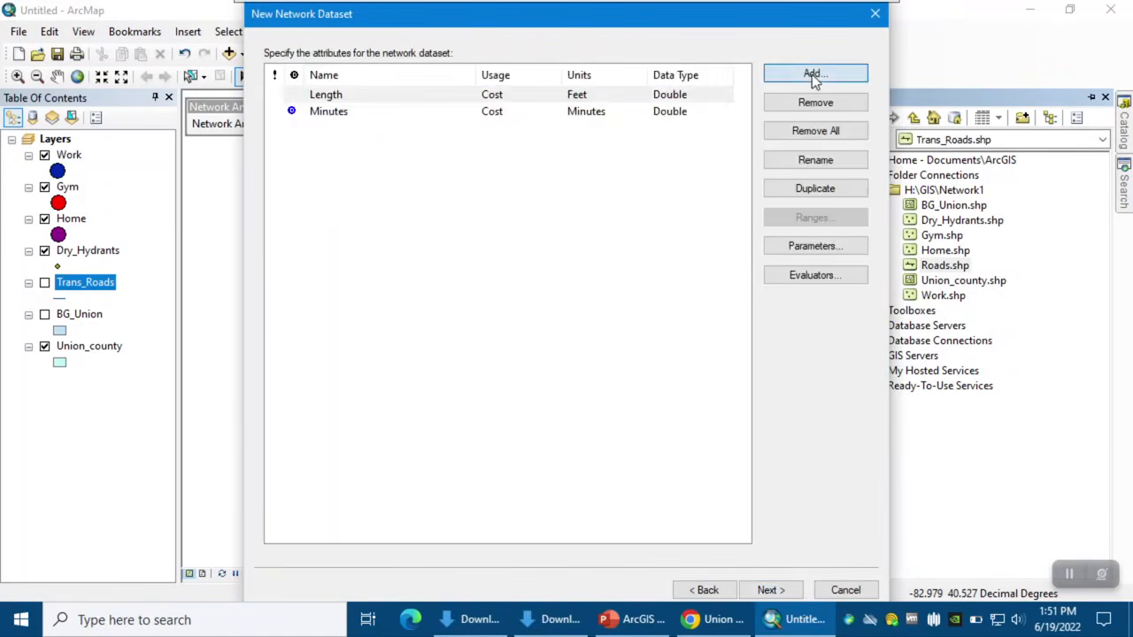
{"action": "type", "text": "Length_mi"}
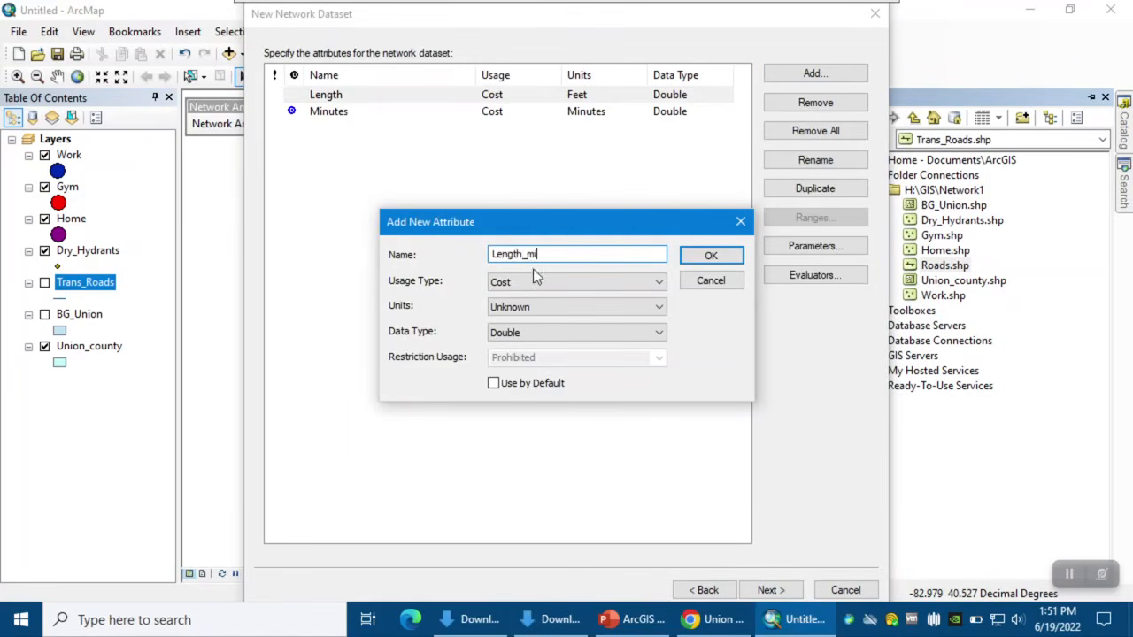
{"action": "left_click", "coordinate": [508, 307]}
{"action": "left_click", "coordinate": [511, 347]}
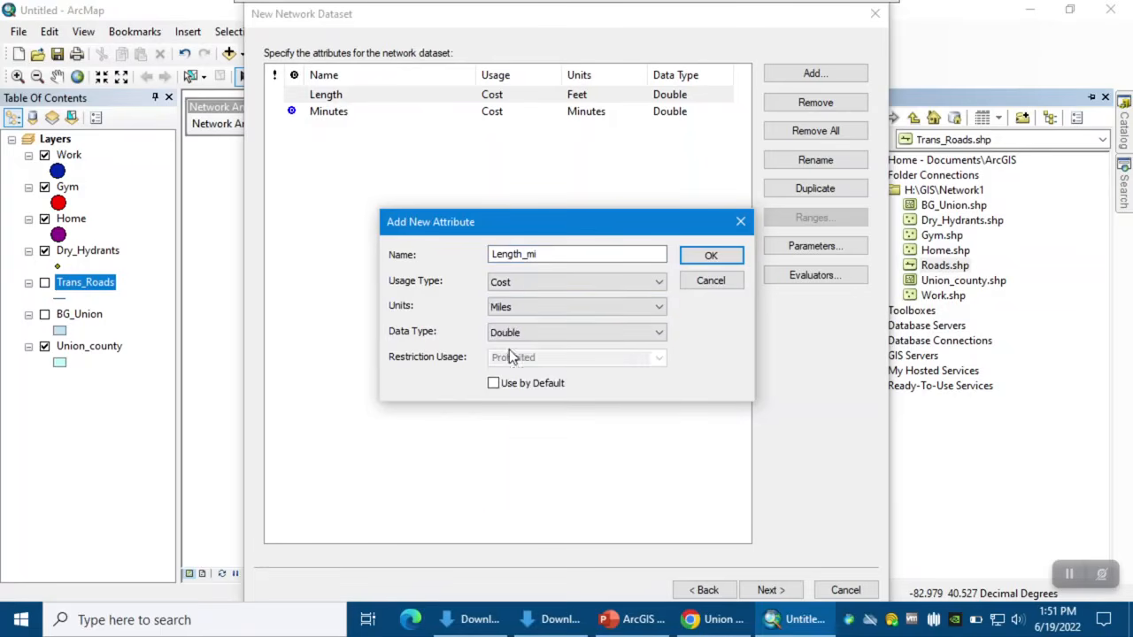
{"action": "left_click", "coordinate": [711, 255]}
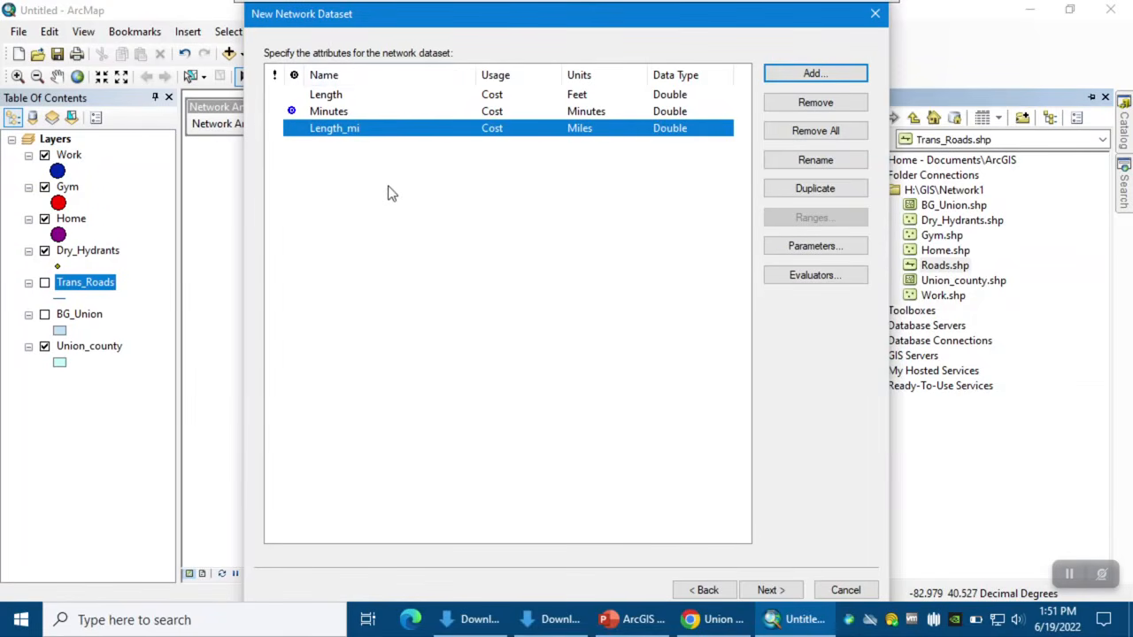
Leave the travel mode empty, keep driving directions enabled with default settings, and finish creating the network dataset.
{"action": "left_click", "coordinate": [768, 591]}
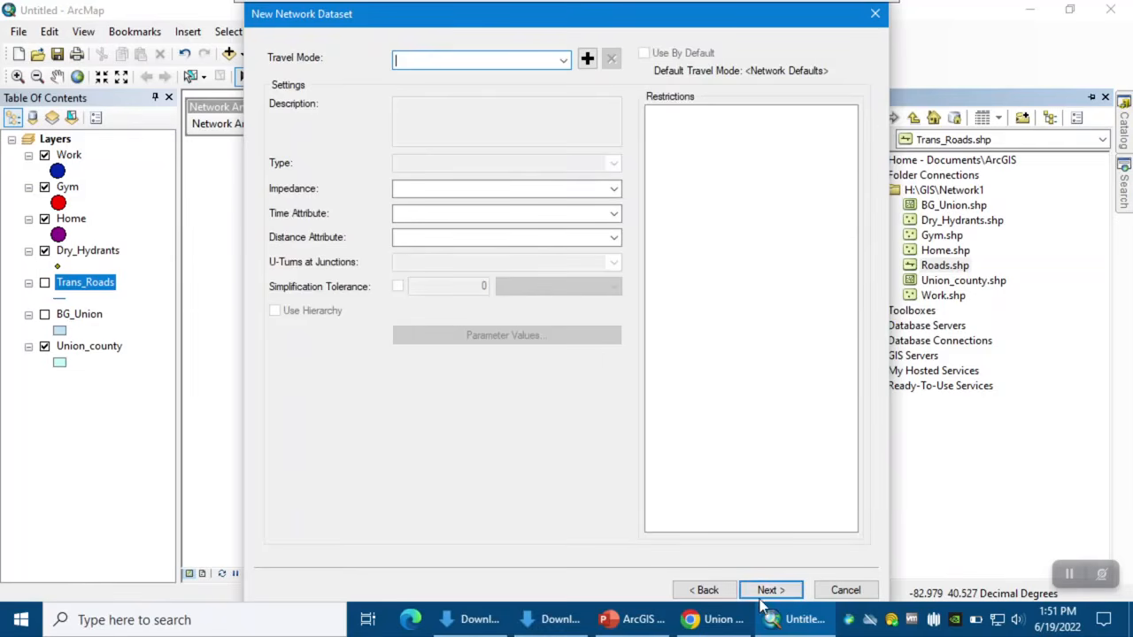
{"action": "left_click", "coordinate": [770, 591]}
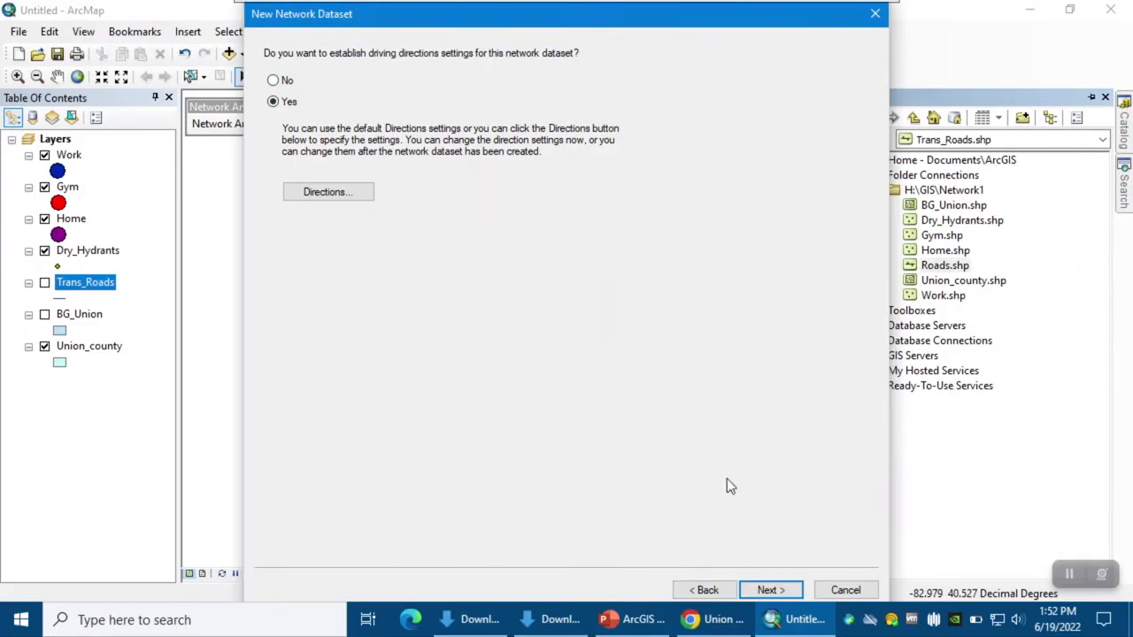
{"action": "left_click", "coordinate": [774, 593]}
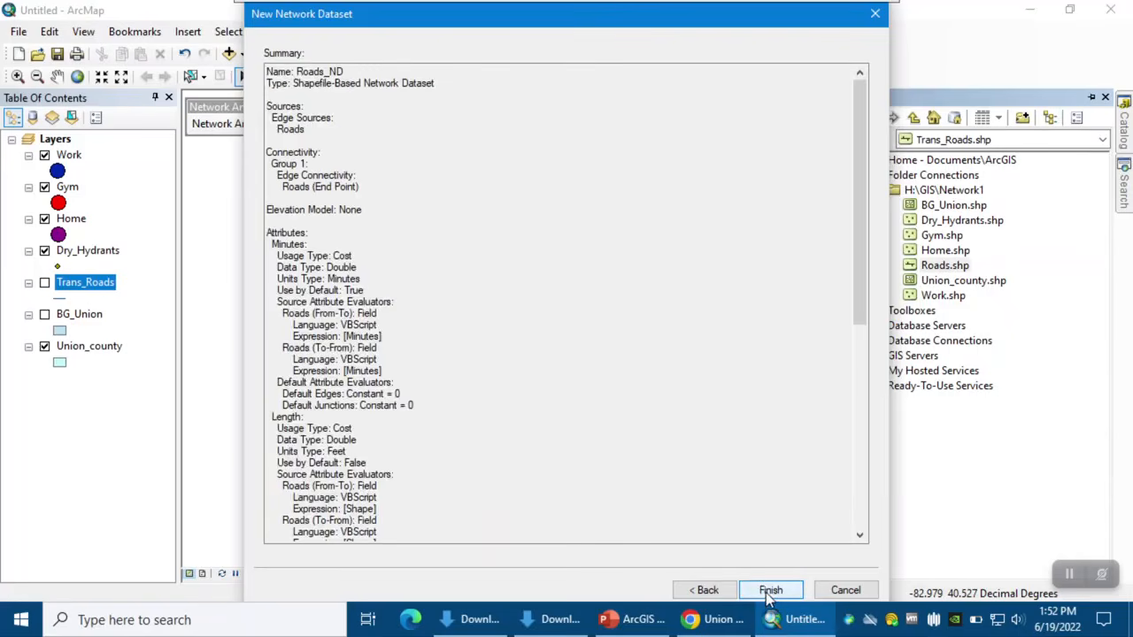
{"action": "left_click", "coordinate": [769, 590]}
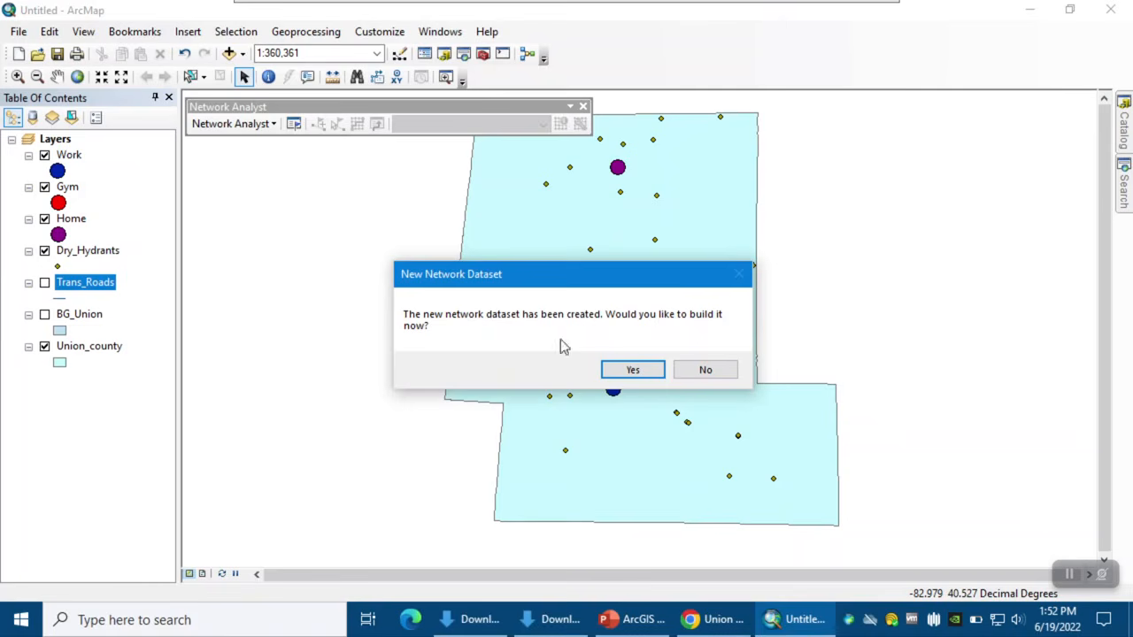
Build the new Roads_ND network dataset and add it to the map together with all participating feature classes.
{"action": "left_click", "coordinate": [639, 375]}
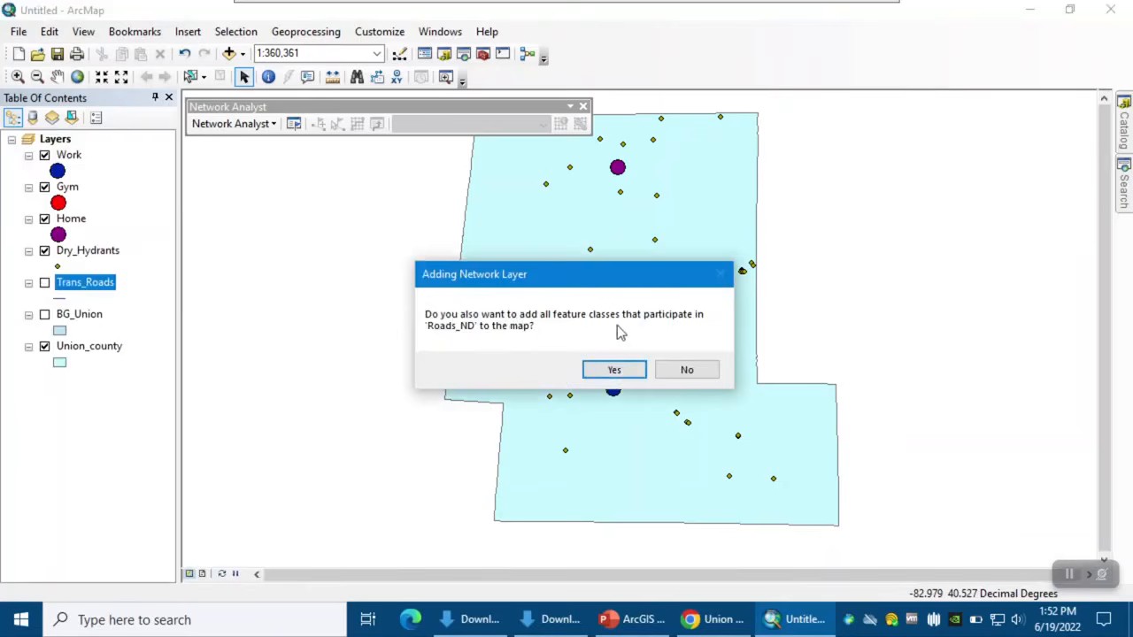
{"action": "left_click", "coordinate": [612, 372]}
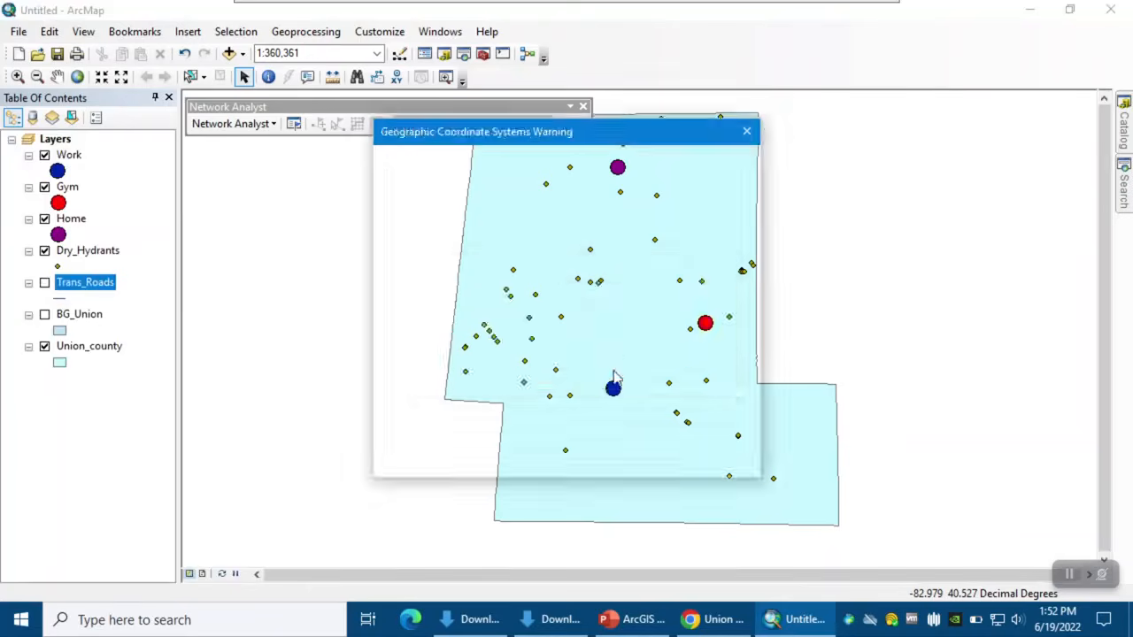
{"action": "left_click", "coordinate": [722, 457]}
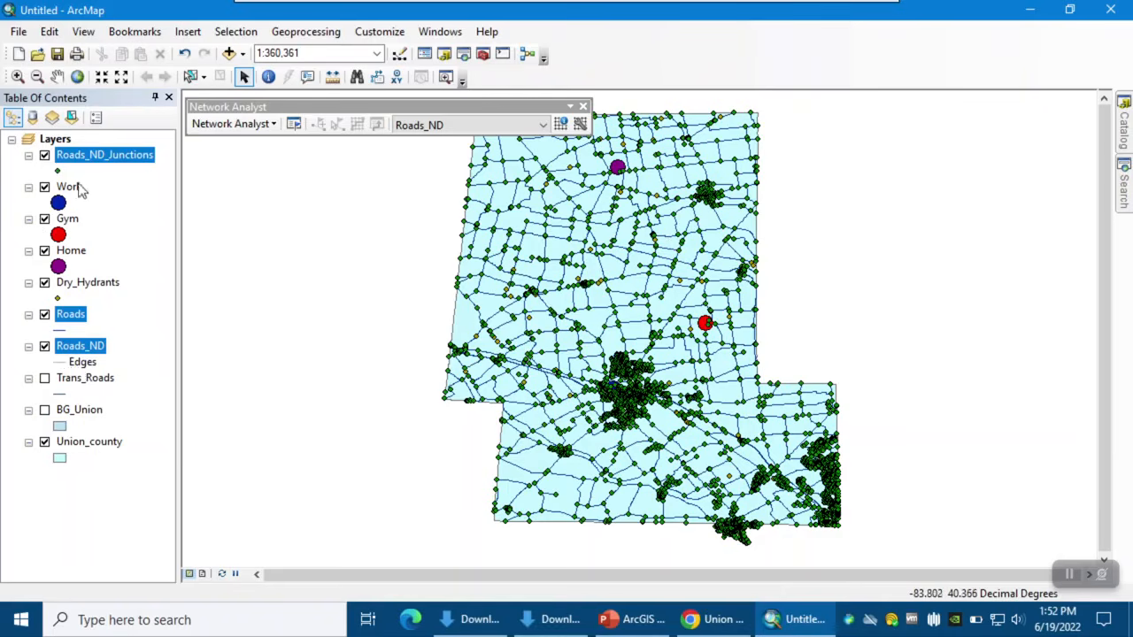
Hide the Roads_ND_Junctions and Roads_ND layers and remove the Trans_Roads layer from the map.
{"action": "left_click", "coordinate": [44, 155]}
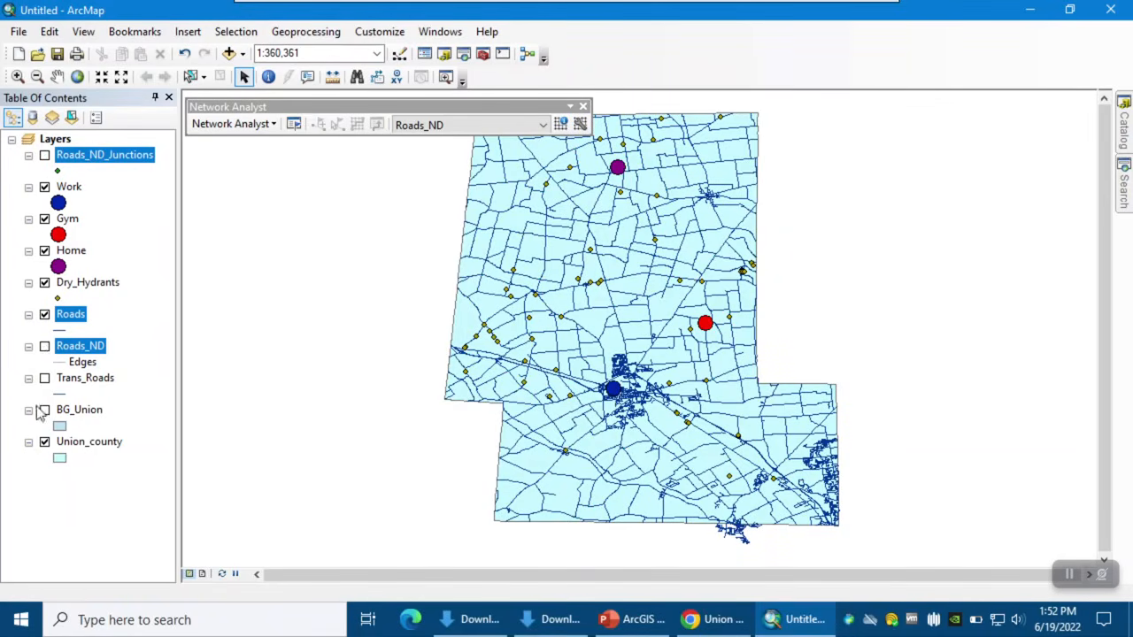
{"action": "left_click", "coordinate": [80, 378], "text": "ctrl"}
{"action": "right_click", "coordinate": [79, 380]}
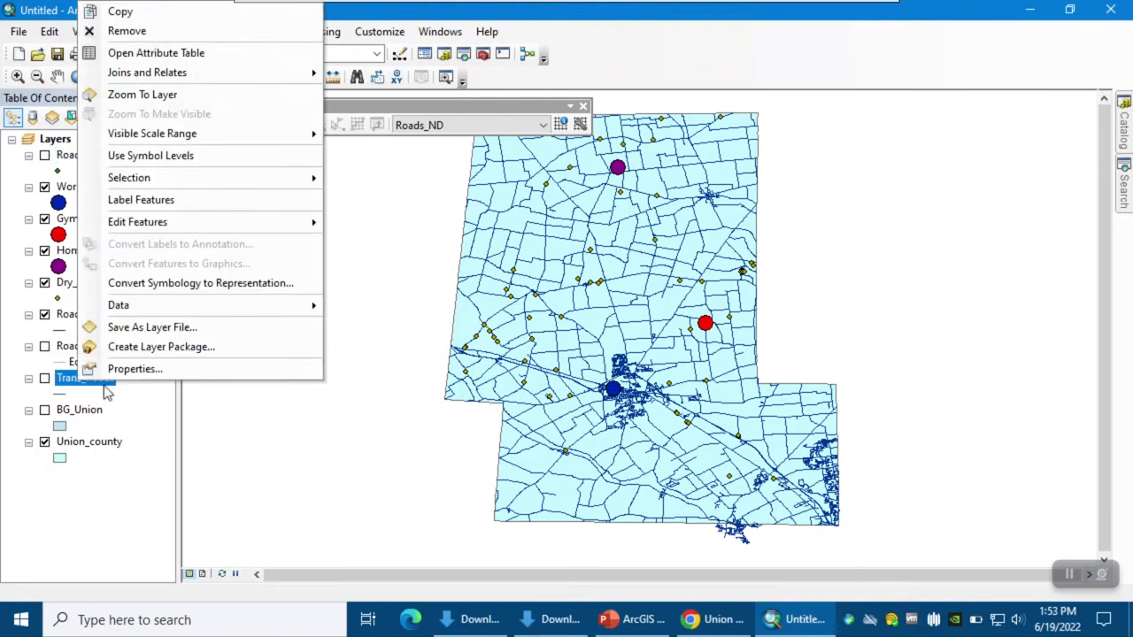
{"action": "left_click", "coordinate": [153, 28]}
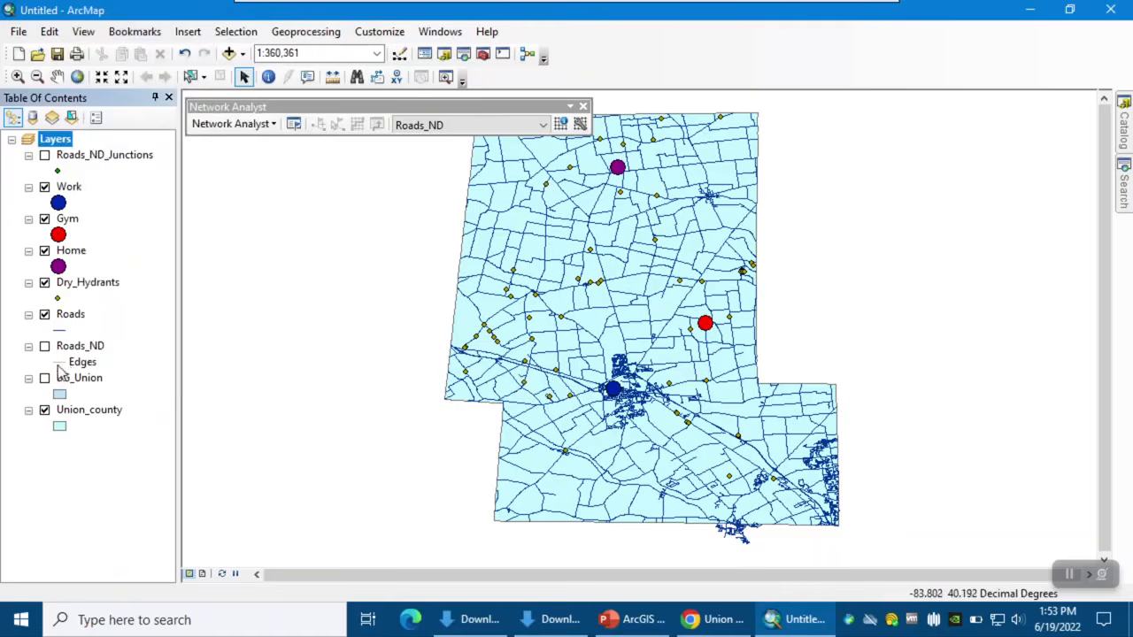
Change the line symbol color of the Roads layer to light gray.
{"action": "left_click", "coordinate": [58, 332]}
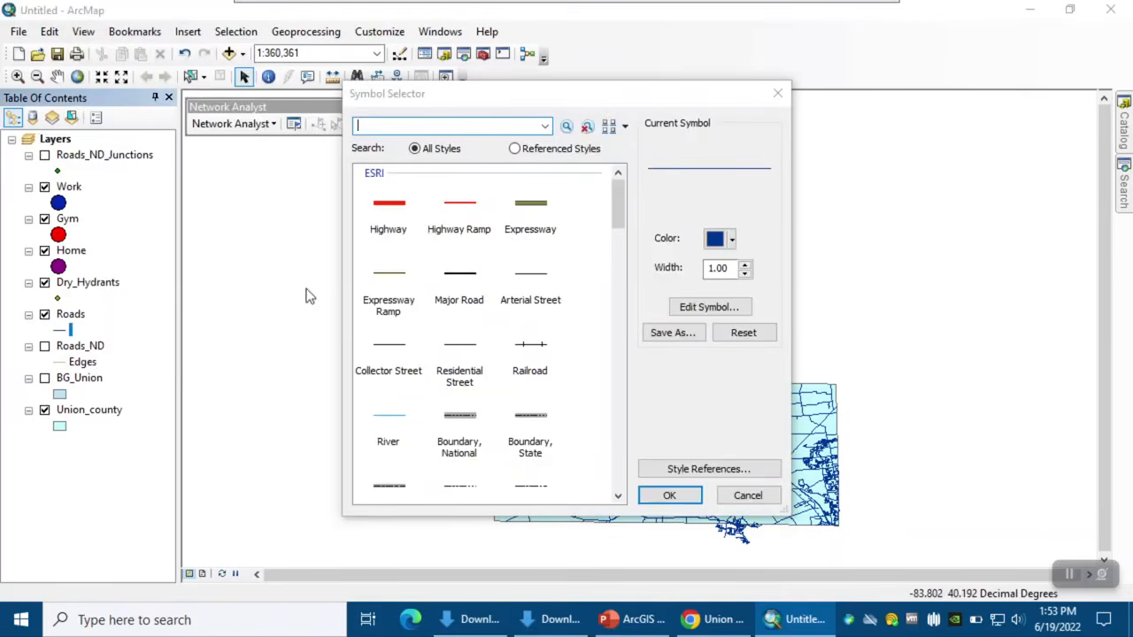
{"action": "left_click", "coordinate": [732, 239]}
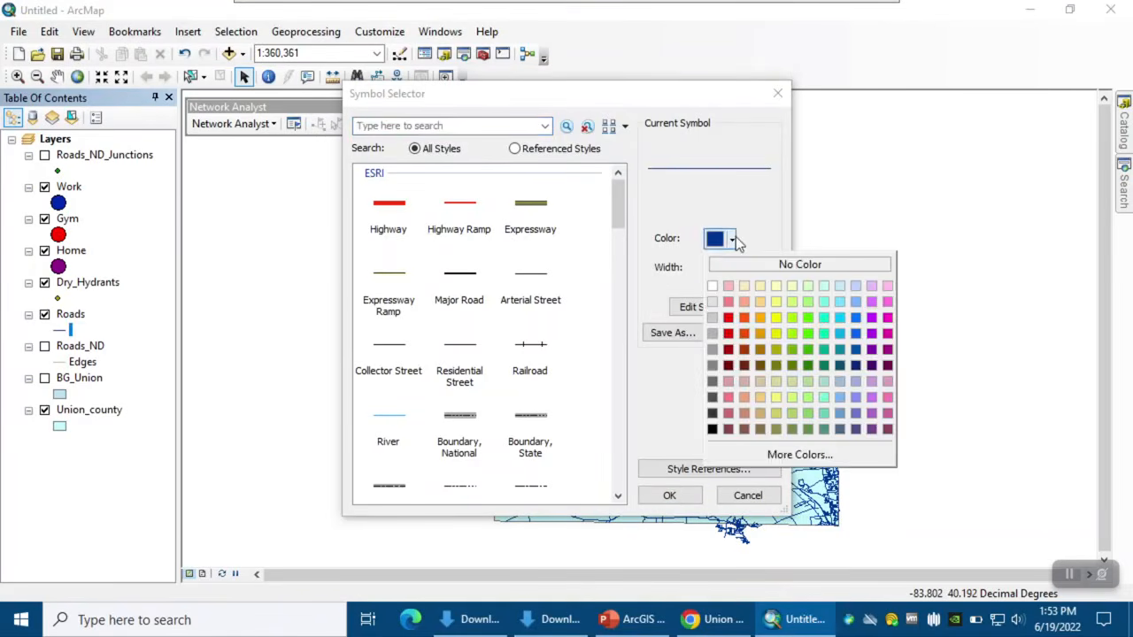
{"action": "left_click", "coordinate": [718, 328]}
{"action": "left_click", "coordinate": [665, 495]}
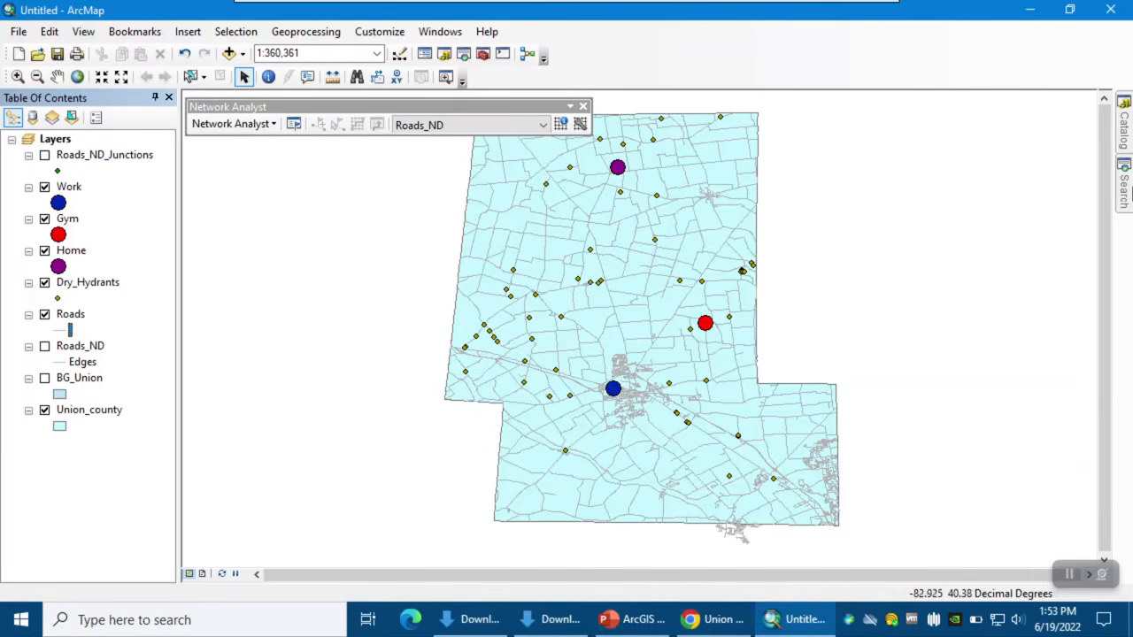
Create a new route analysis layer on Roads_ND and collapse its Stops, Point Barriers, Routes and Line Barriers legends.
{"action": "left_click", "coordinate": [1125, 132]}
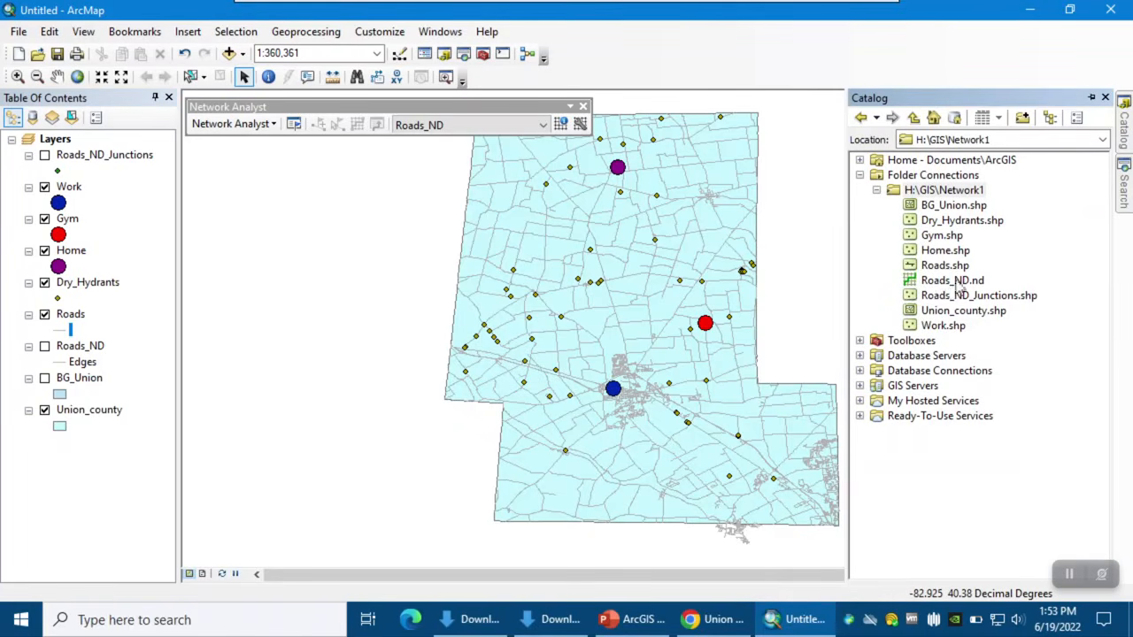
{"action": "left_click", "coordinate": [248, 129]}
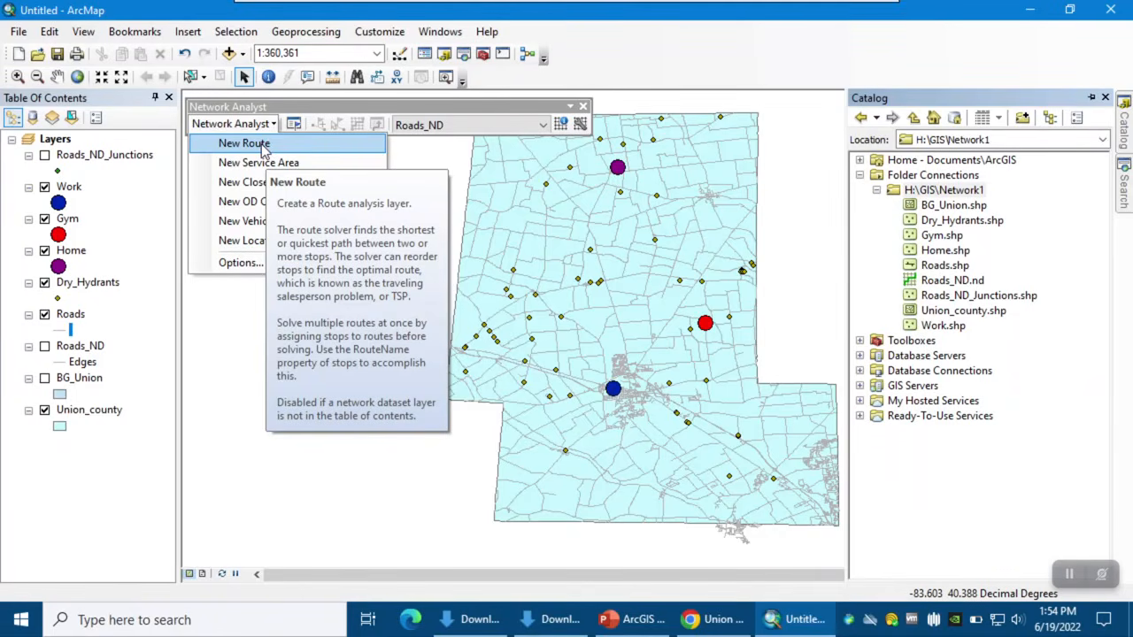
{"action": "left_click", "coordinate": [263, 150]}
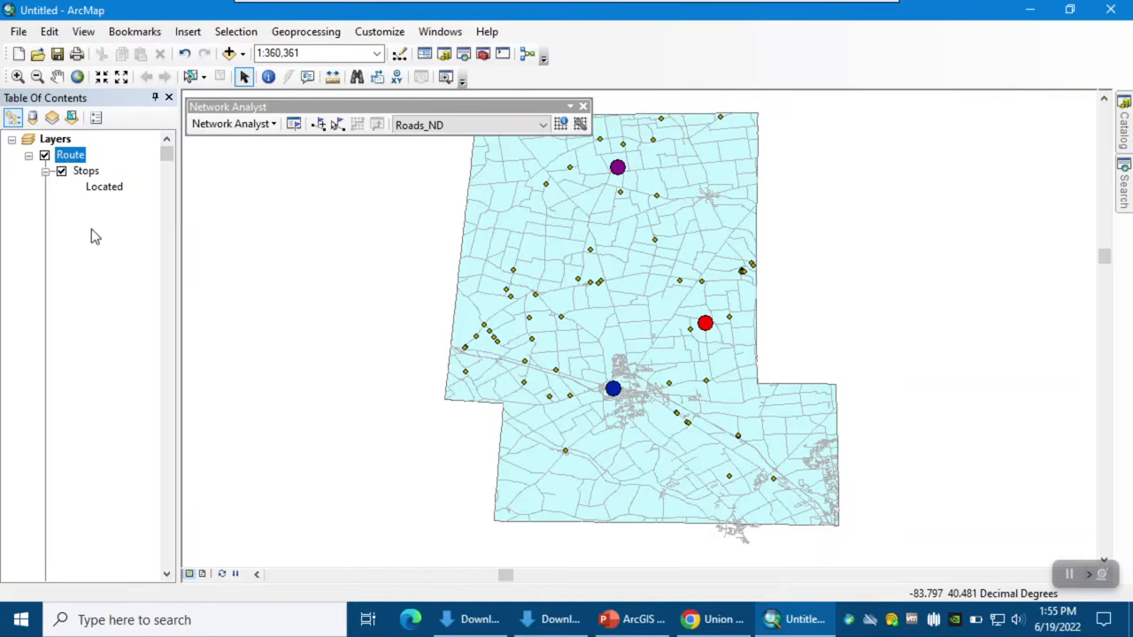
{"action": "left_click", "coordinate": [46, 171]}
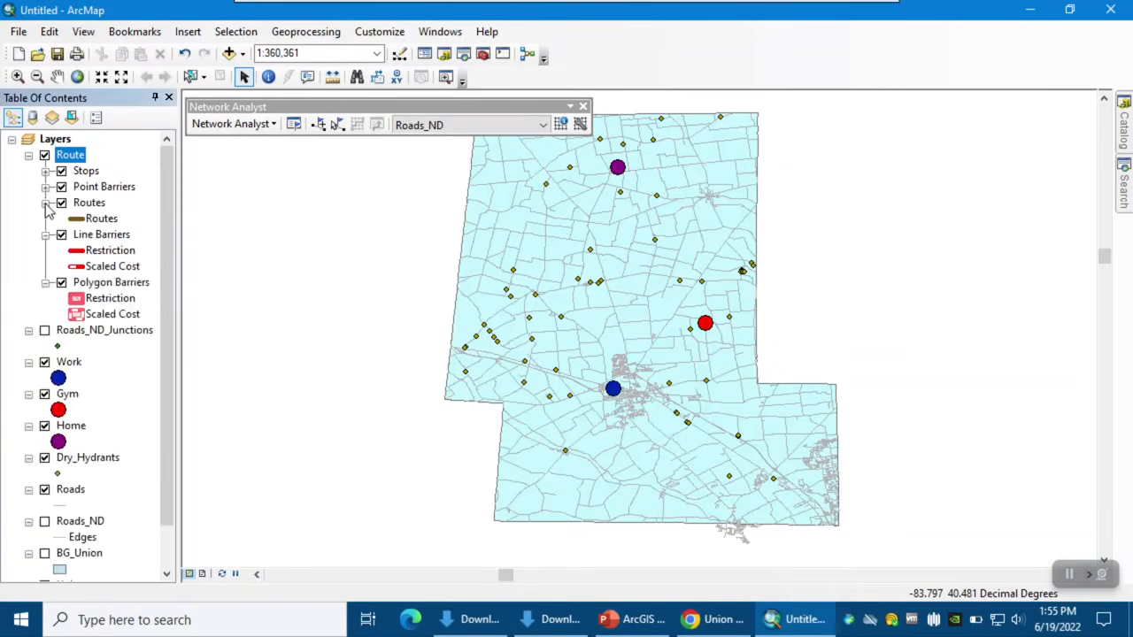
{"action": "left_click", "coordinate": [46, 202]}
{"action": "left_click", "coordinate": [46, 219]}
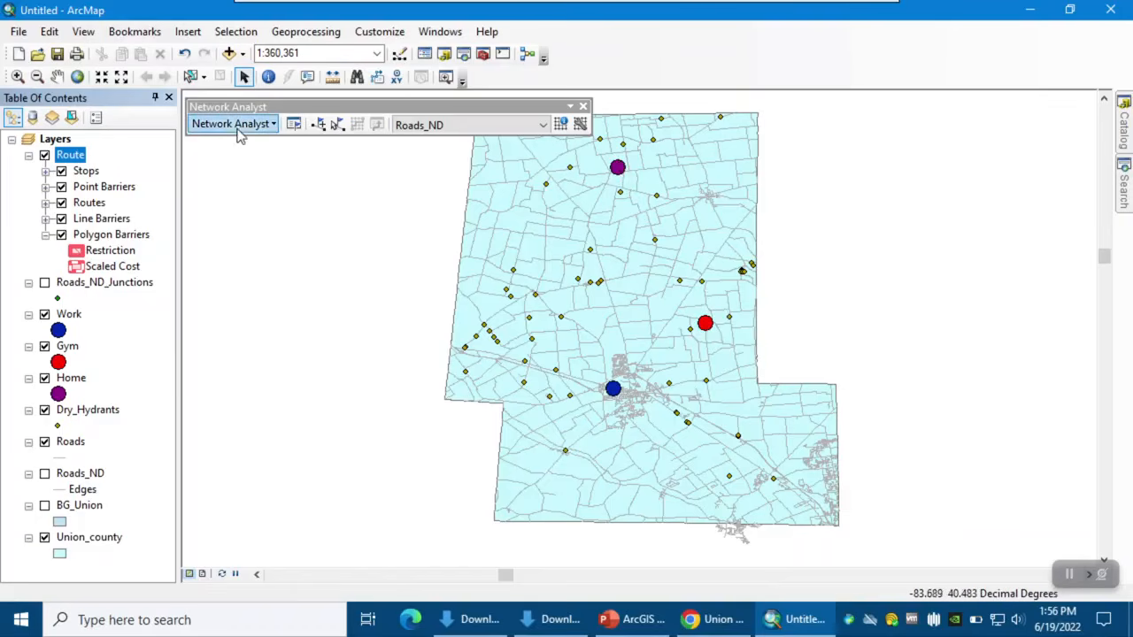
Show the route's analysis classes and load the Home layer as the first stop, using geometry with the 5000-meter search tolerance.
{"action": "left_click", "coordinate": [293, 125]}
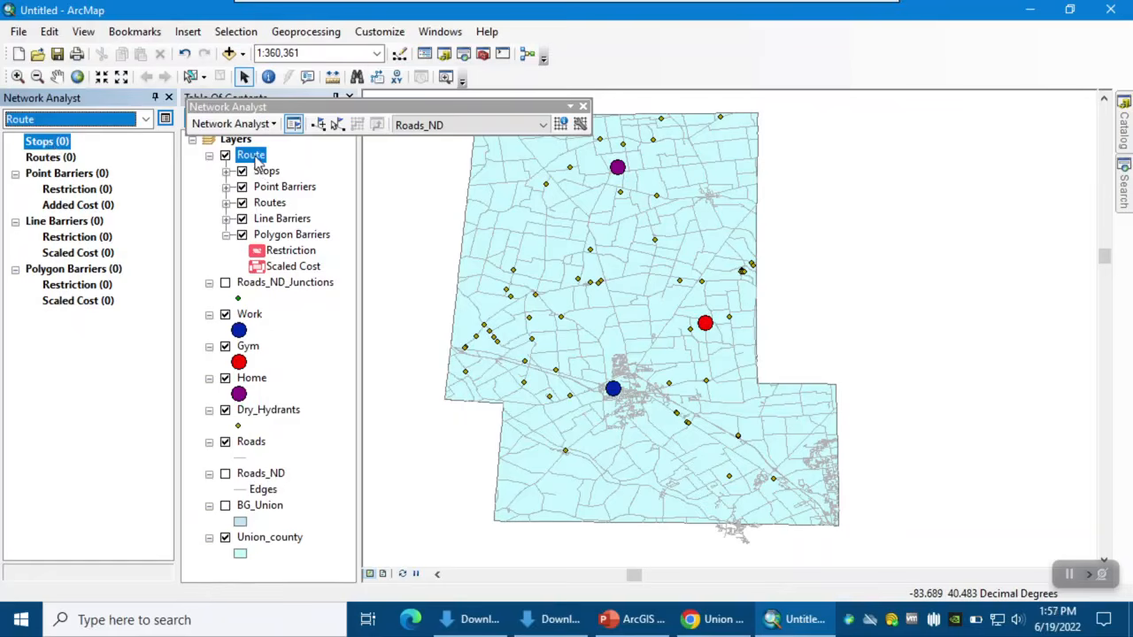
{"action": "right_click", "coordinate": [50, 144]}
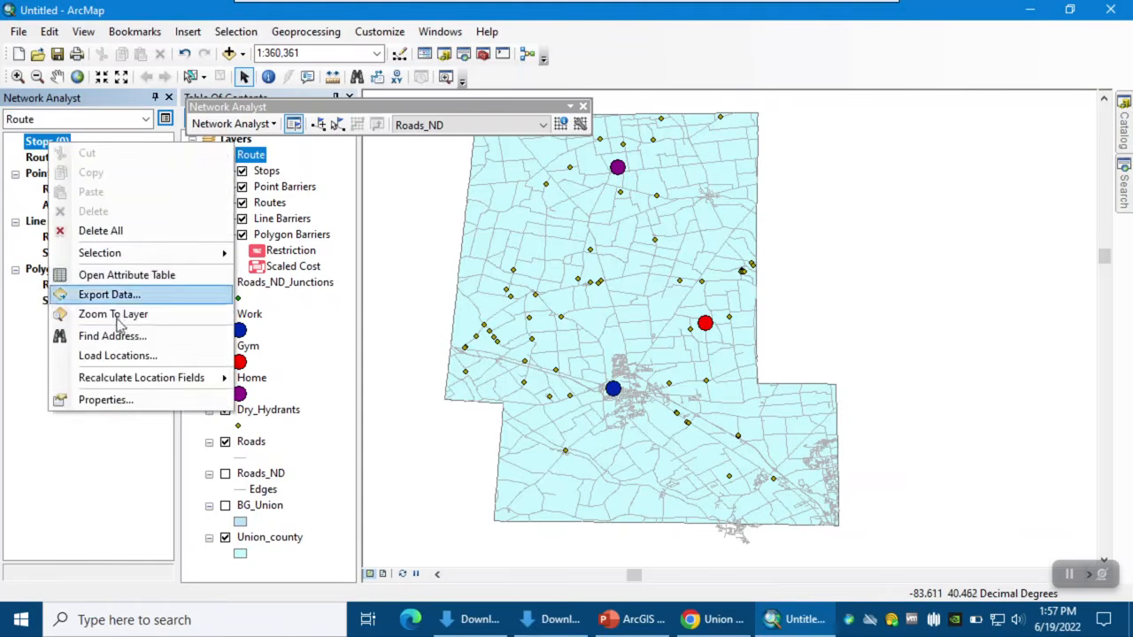
{"action": "left_click", "coordinate": [115, 357]}
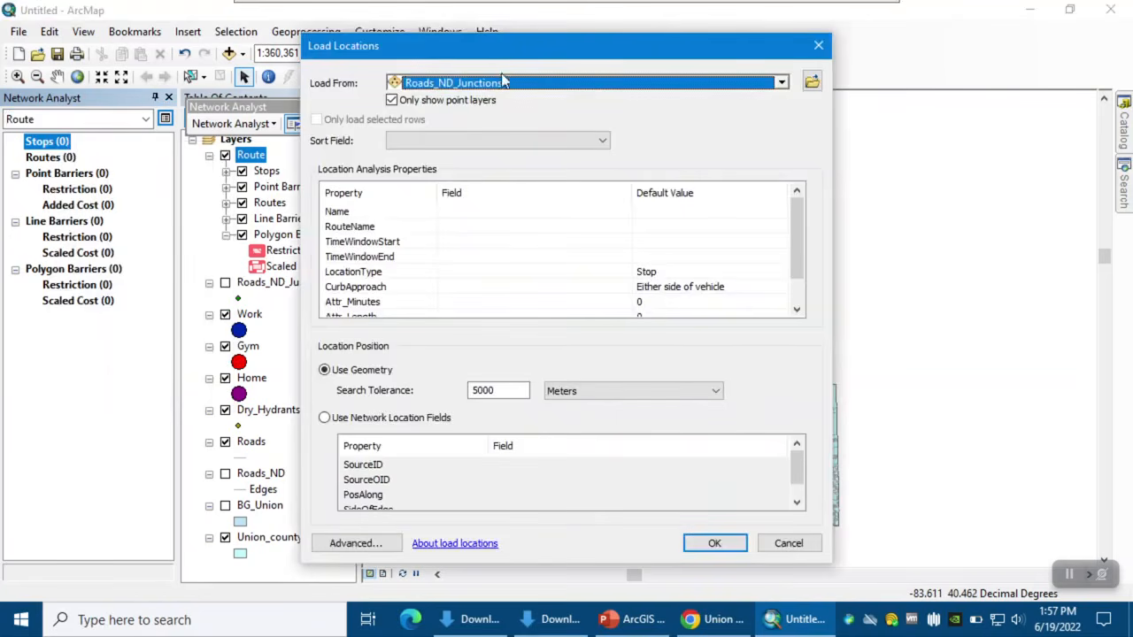
{"action": "left_click_drag", "start_coordinate": [480, 58], "coordinate": [721, 50]}
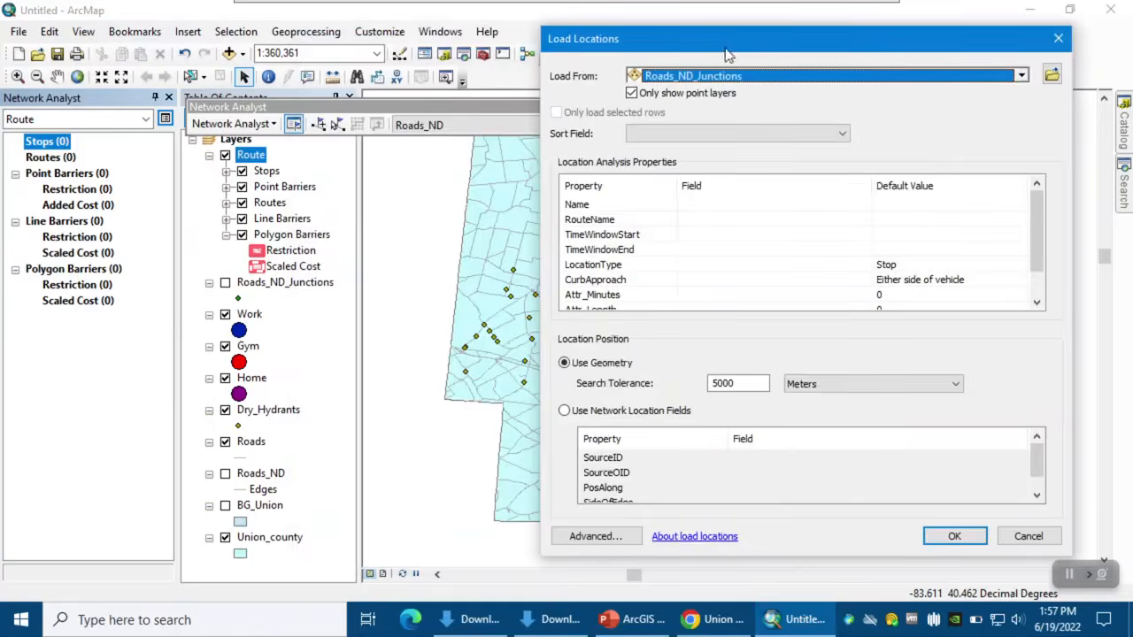
{"action": "left_click", "coordinate": [743, 78]}
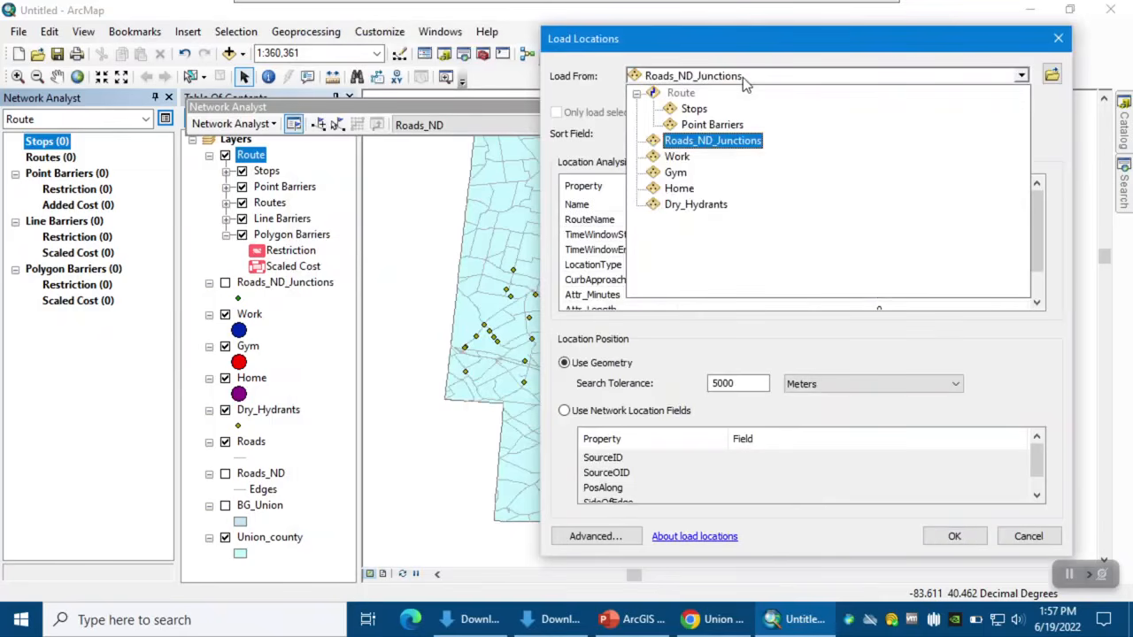
{"action": "left_click", "coordinate": [681, 191]}
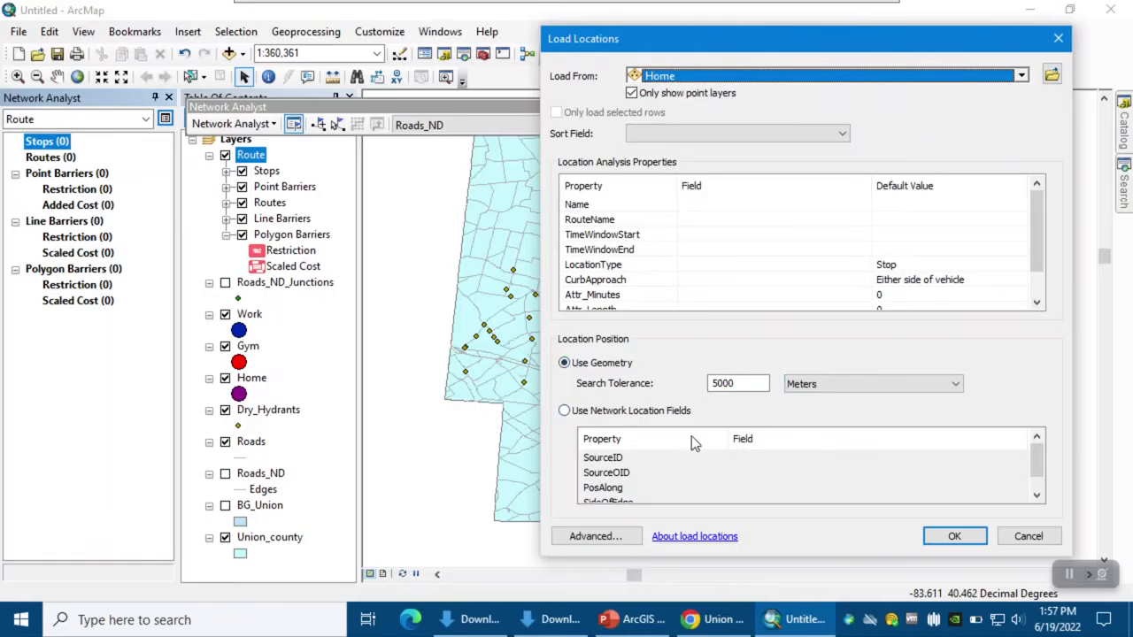
{"action": "left_click_drag", "start_coordinate": [649, 44], "coordinate": [695, 244]}
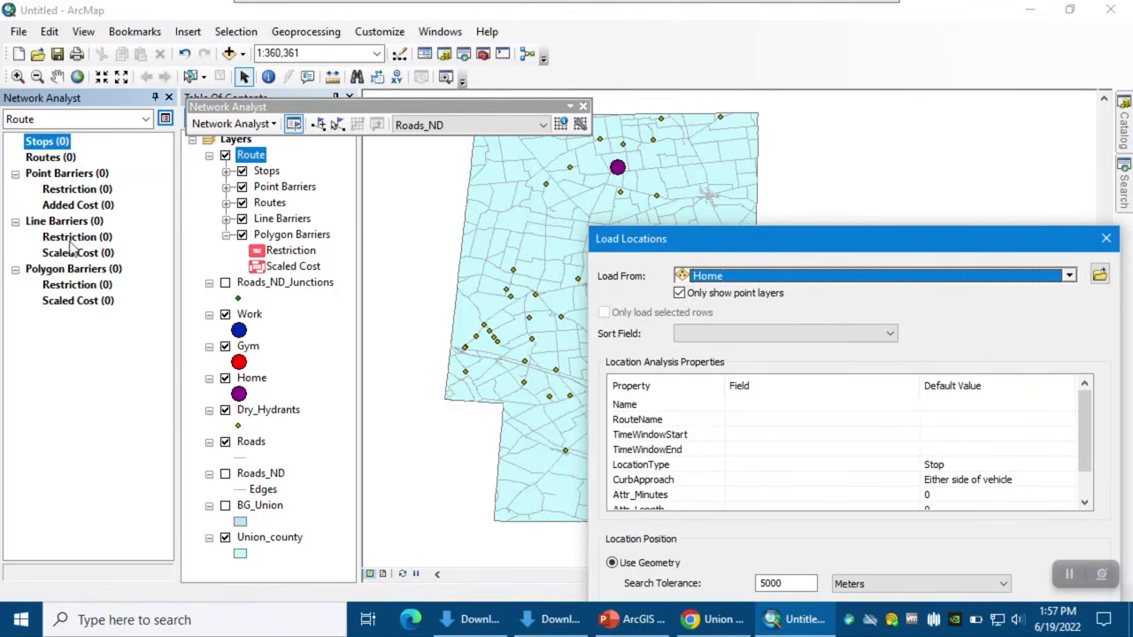
{"action": "left_click_drag", "start_coordinate": [690, 234], "coordinate": [684, 40]}
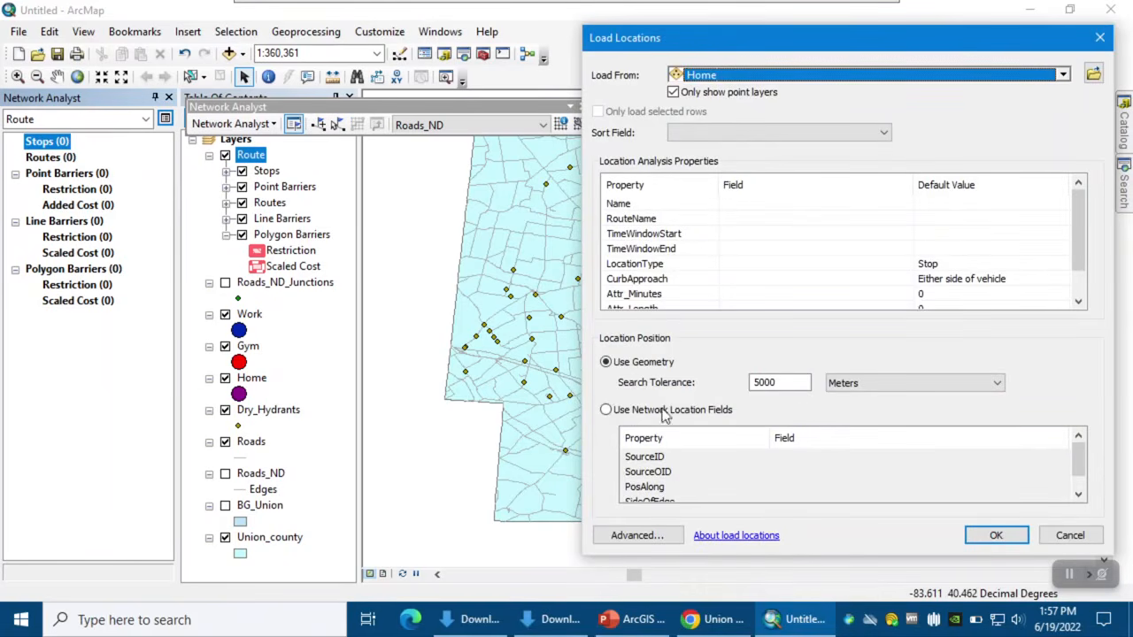
{"action": "left_click", "coordinate": [994, 535]}
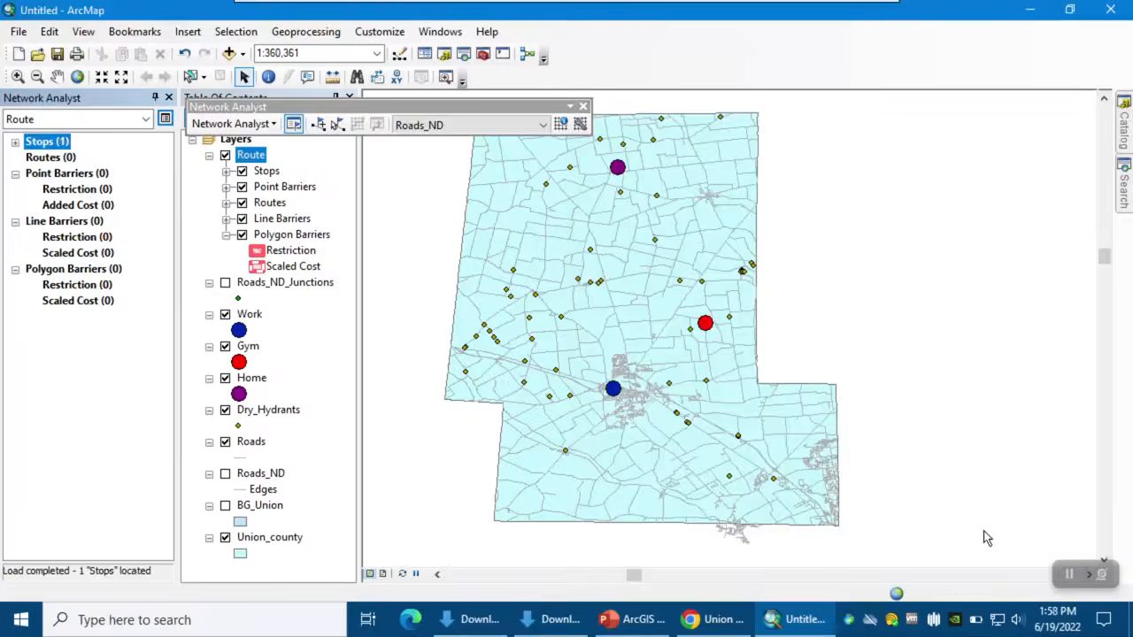
{"action": "left_click", "coordinate": [15, 142]}
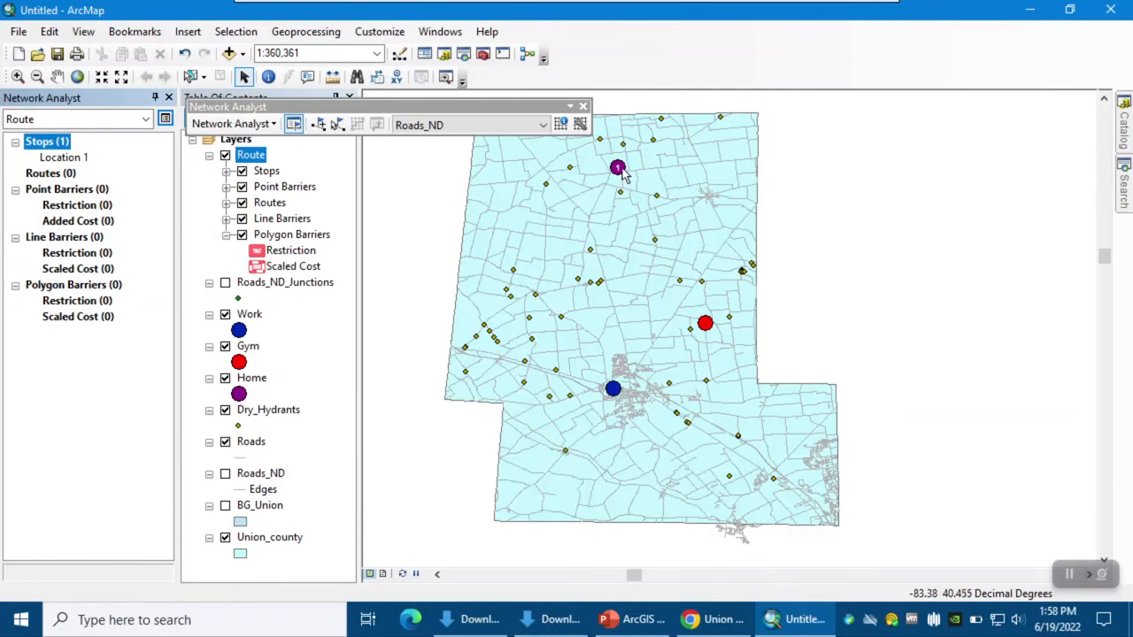
Load the Gym layer as the second stop of the route, locating it by geometry within 5000 meters.
{"action": "right_click", "coordinate": [56, 152]}
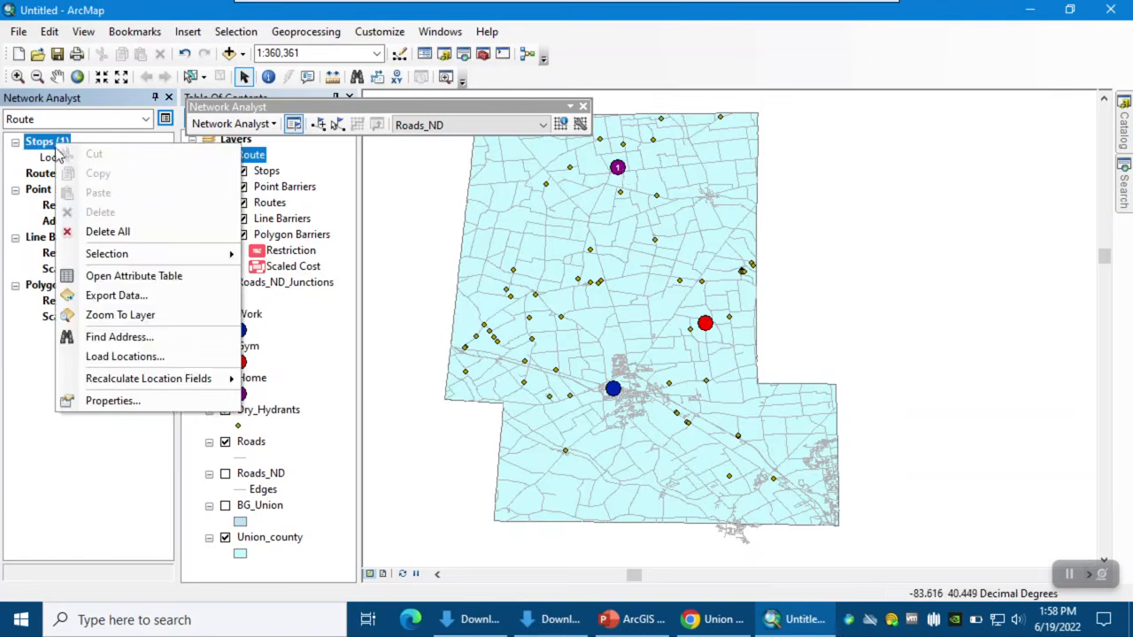
{"action": "left_click", "coordinate": [125, 358]}
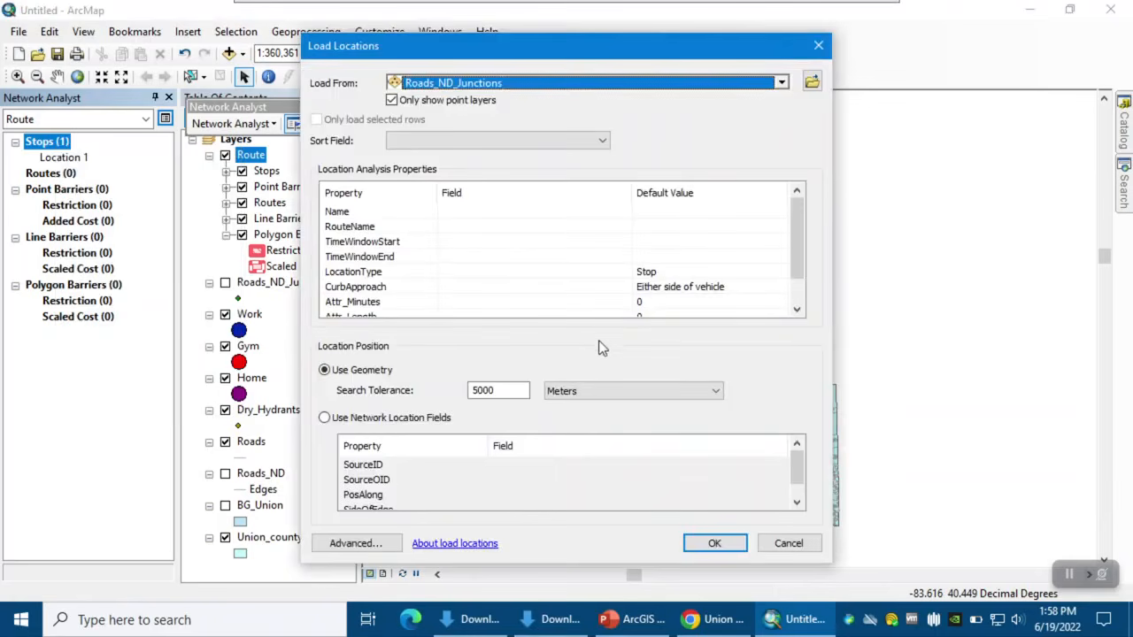
{"action": "left_click_drag", "start_coordinate": [559, 55], "coordinate": [1018, 111]}
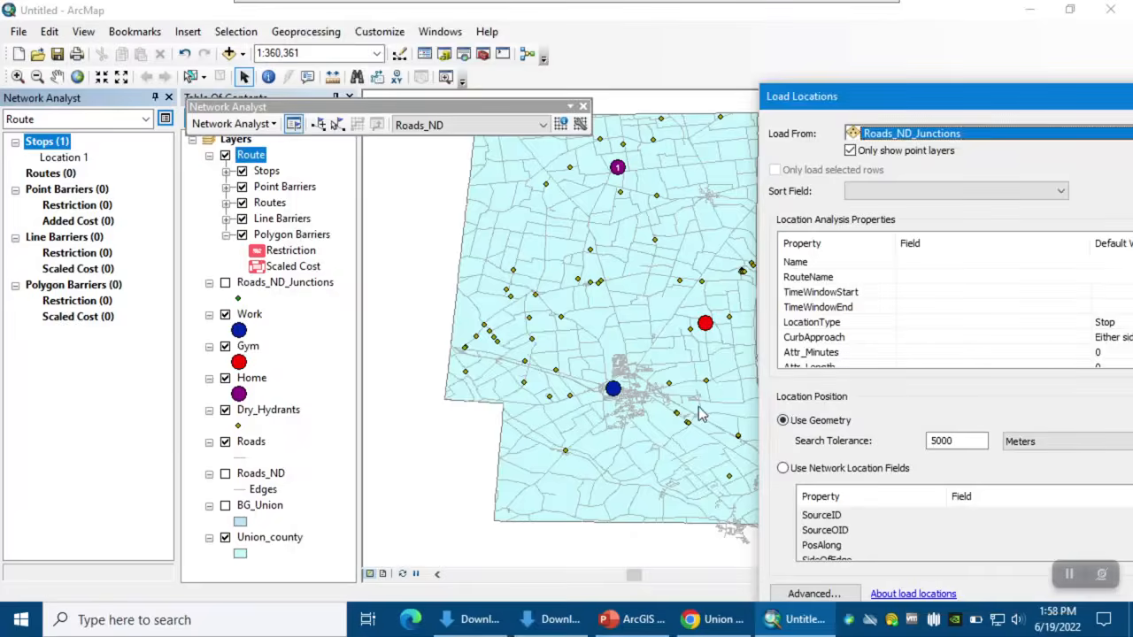
{"action": "left_click", "coordinate": [935, 138]}
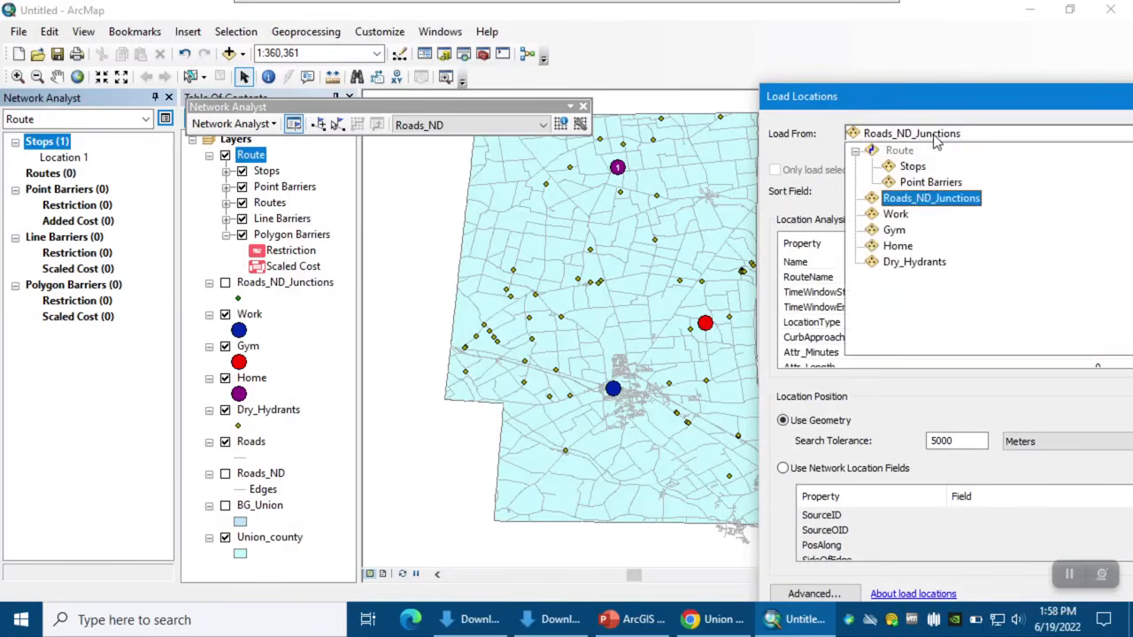
{"action": "left_click", "coordinate": [889, 229]}
{"action": "left_click_drag", "start_coordinate": [897, 88], "coordinate": [817, 24]}
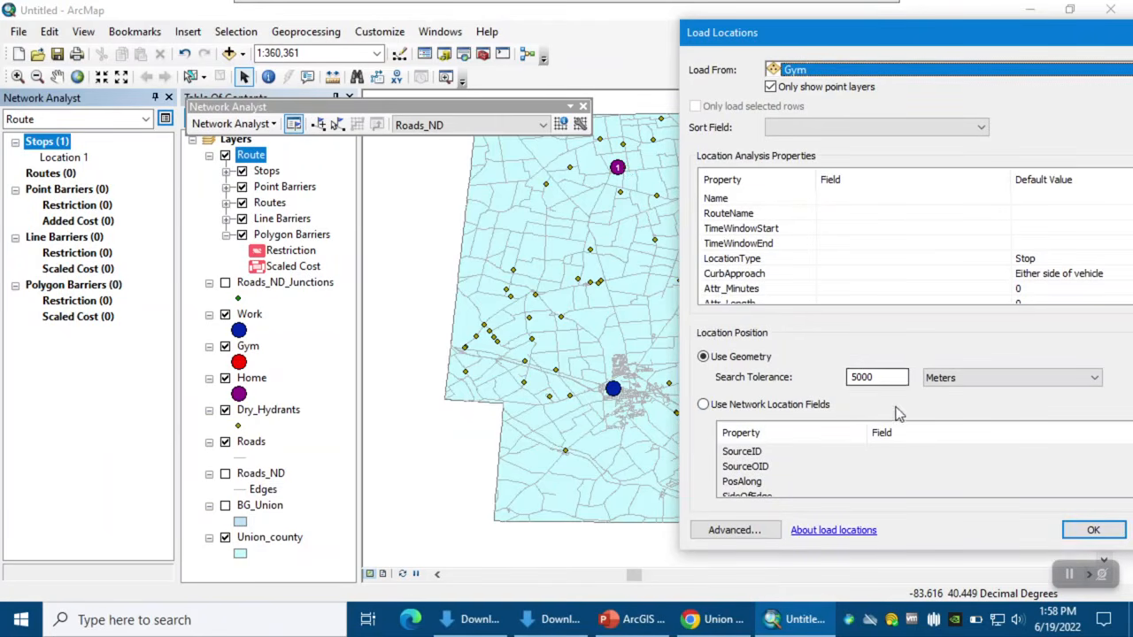
{"action": "left_click", "coordinate": [1091, 530]}
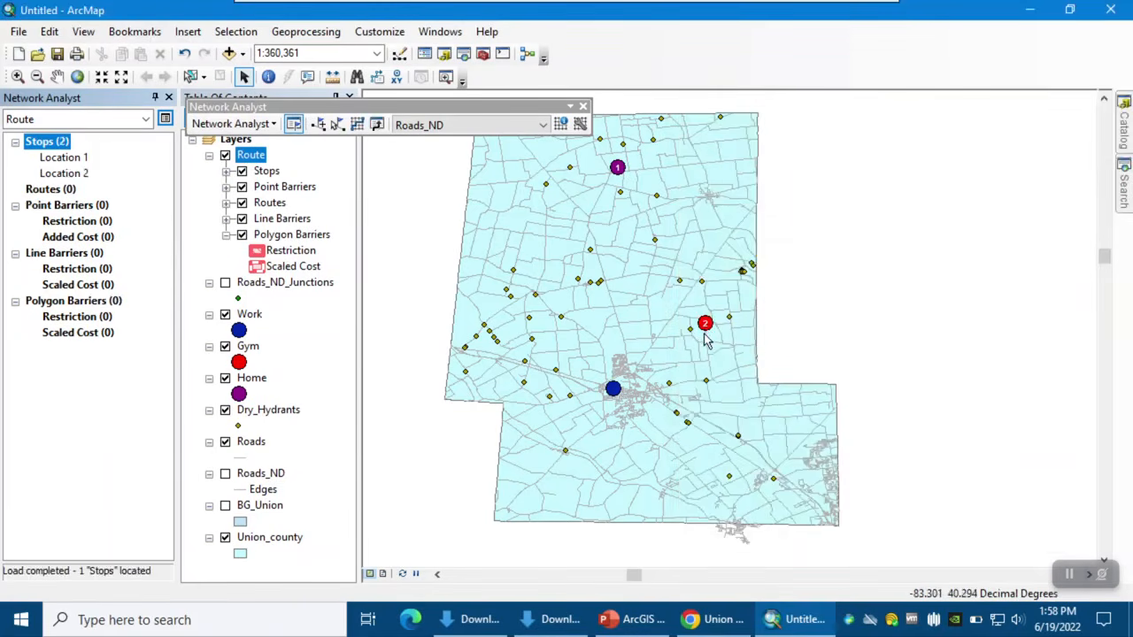
Load the Work layer as the third stop of the route, locating it by geometry within 5000 meters.
{"action": "right_click", "coordinate": [45, 141]}
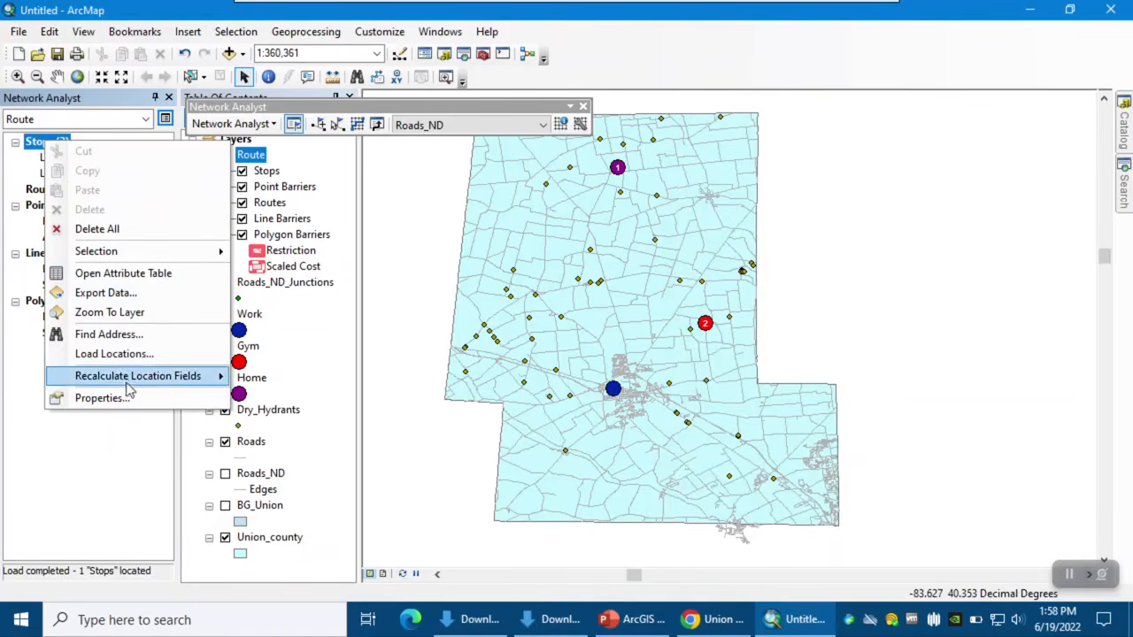
{"action": "left_click", "coordinate": [110, 354]}
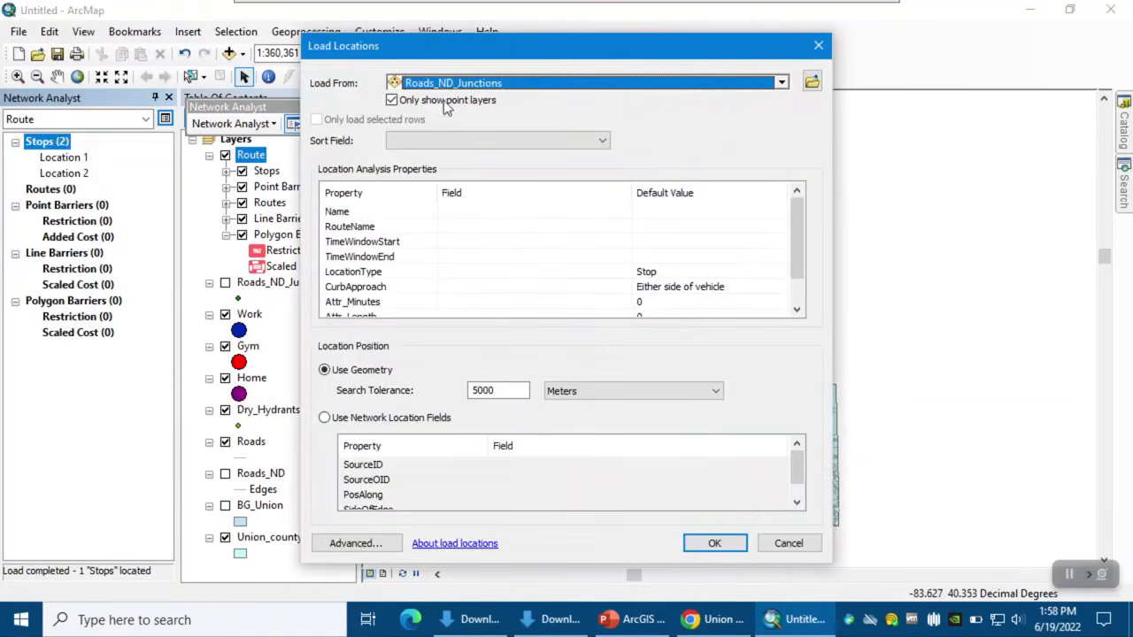
{"action": "left_click", "coordinate": [447, 85]}
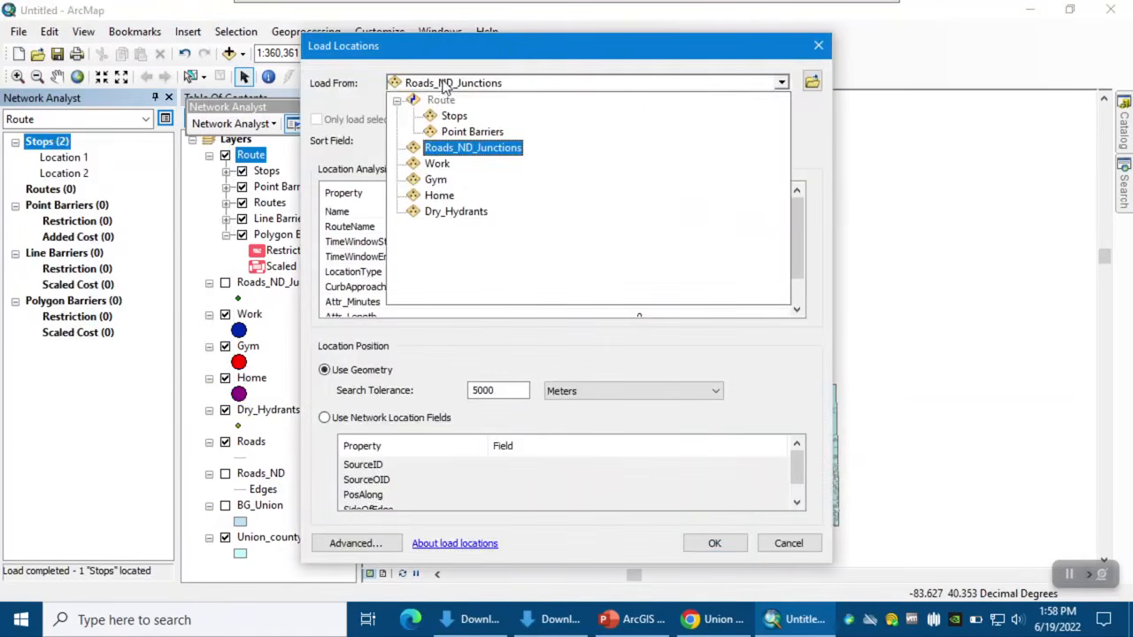
{"action": "left_click", "coordinate": [445, 166]}
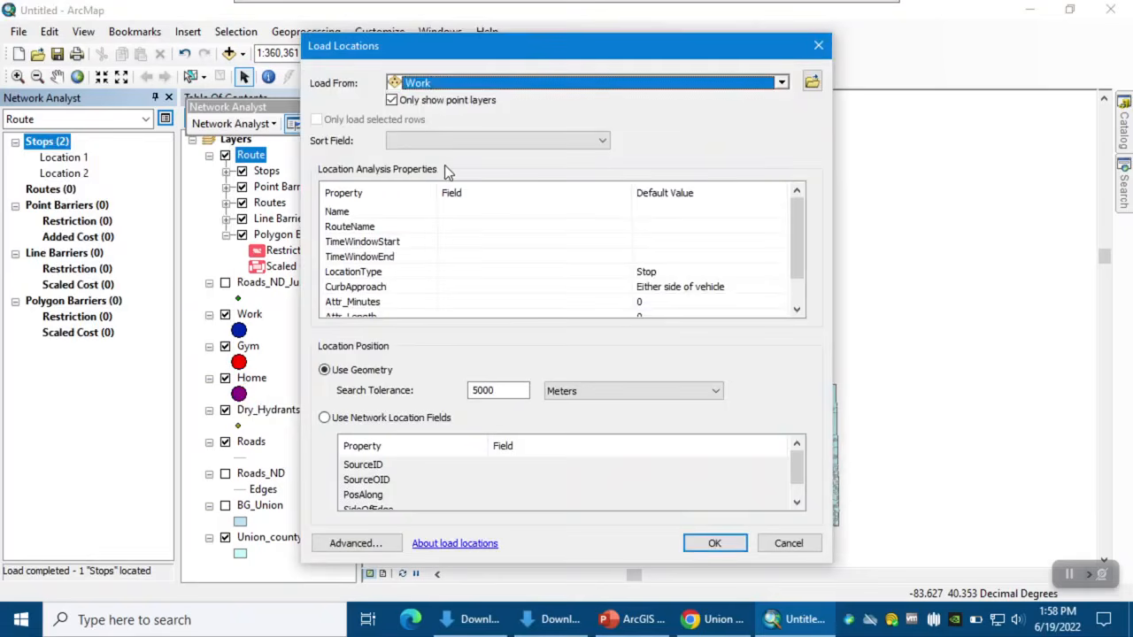
{"action": "left_click", "coordinate": [712, 544]}
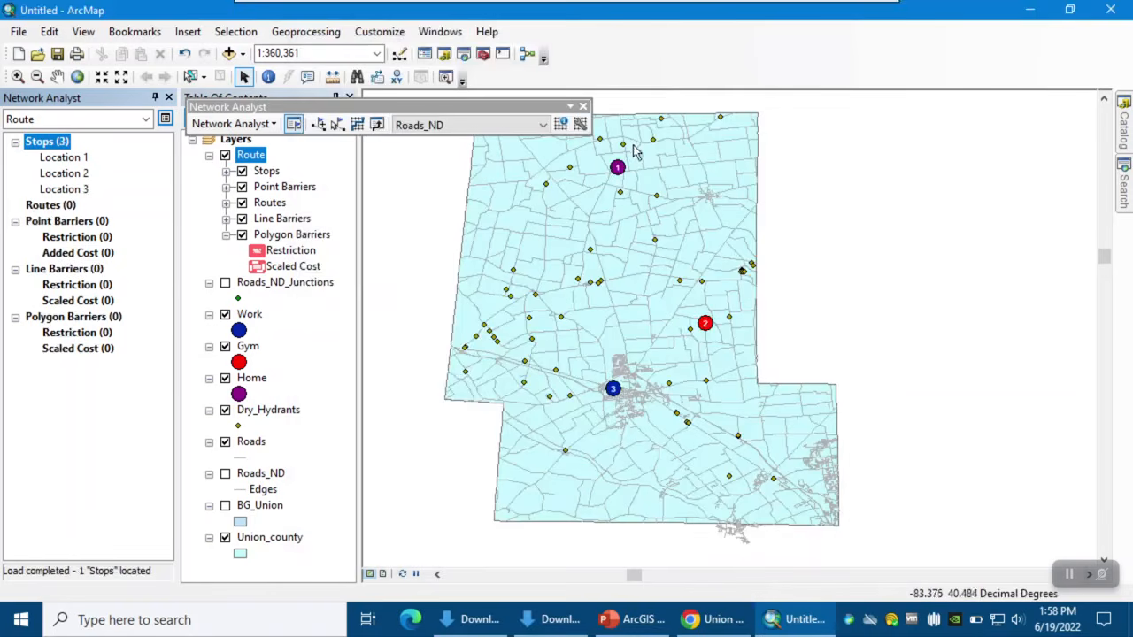
Rename the first stop, Location 1, as Home.
{"action": "left_click", "coordinate": [73, 157]}
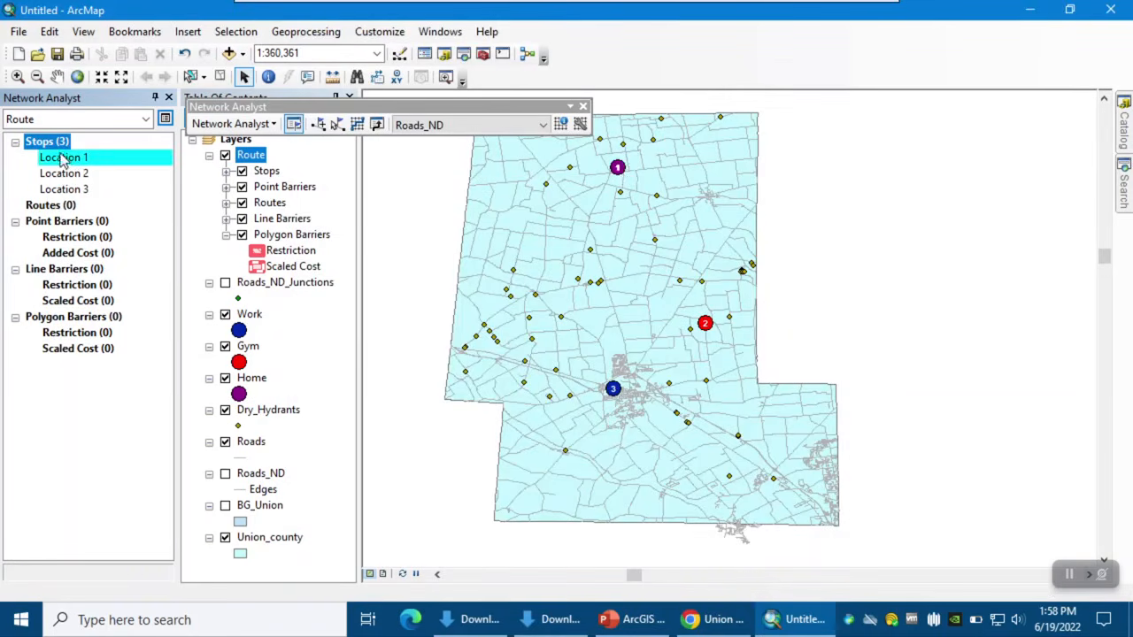
{"action": "left_click", "coordinate": [70, 160]}
{"action": "left_click", "coordinate": [72, 162]}
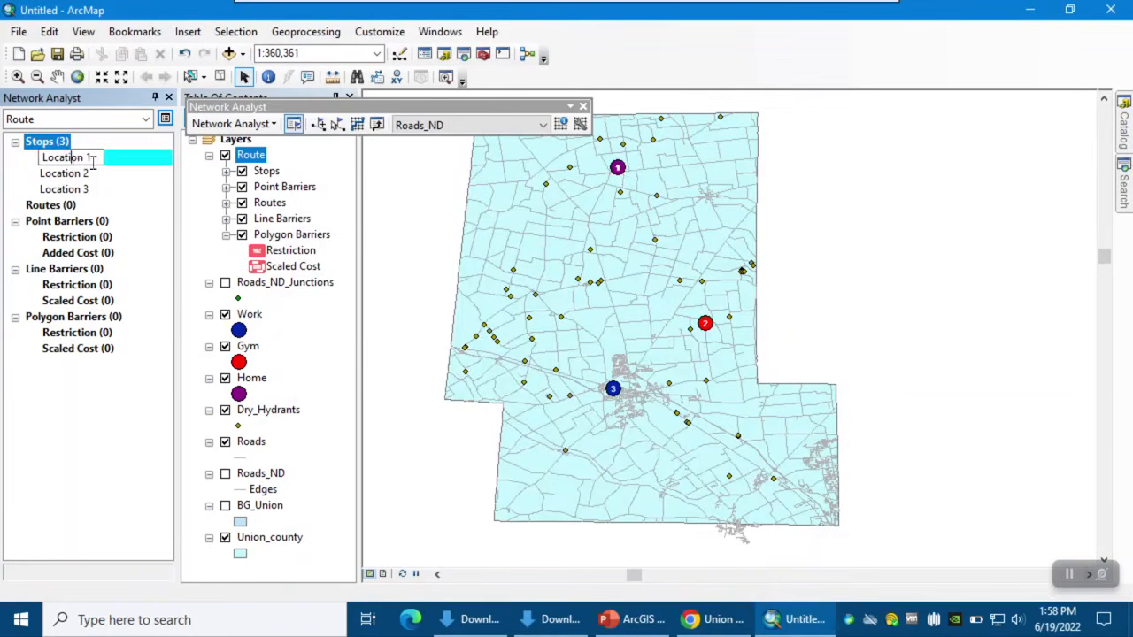
{"action": "left_click_drag", "start_coordinate": [94, 160], "coordinate": [7, 148]}
{"action": "type", "text": "Home"}
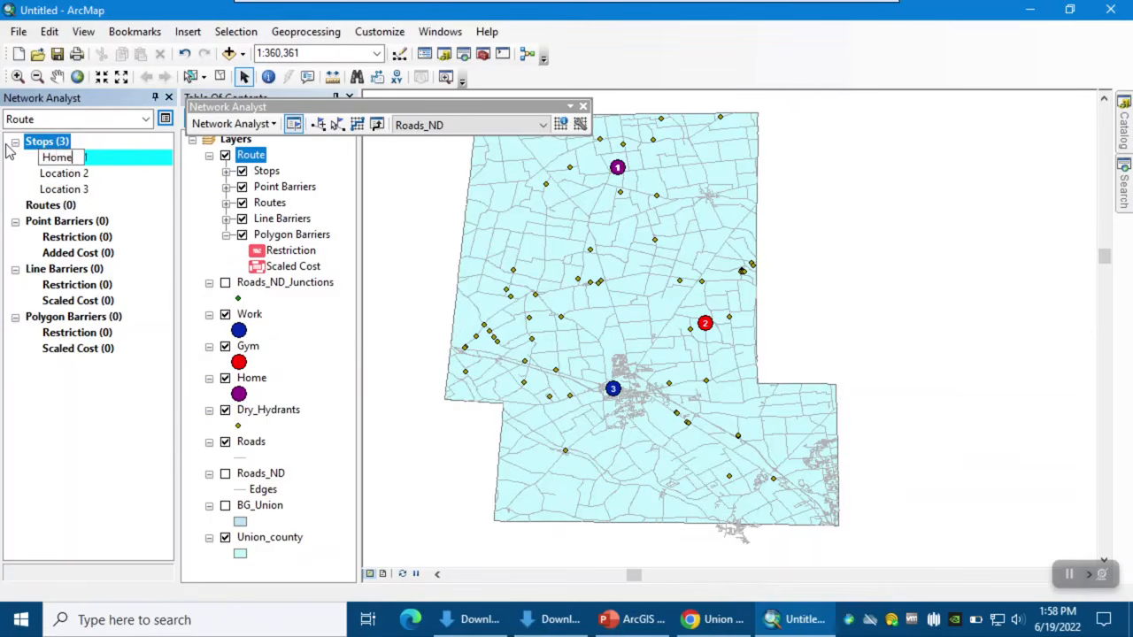
{"action": "key", "text": "Return"}
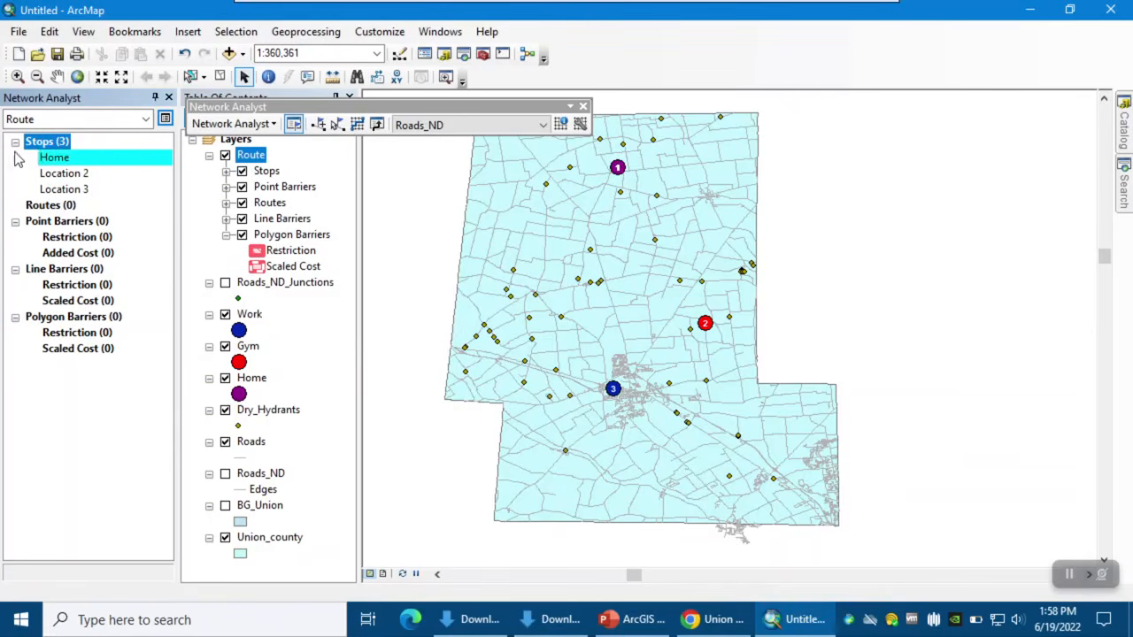
Rename the second stop, Location 2, as Gym and the third stop, Location 3, as Work.
{"action": "left_click", "coordinate": [62, 175]}
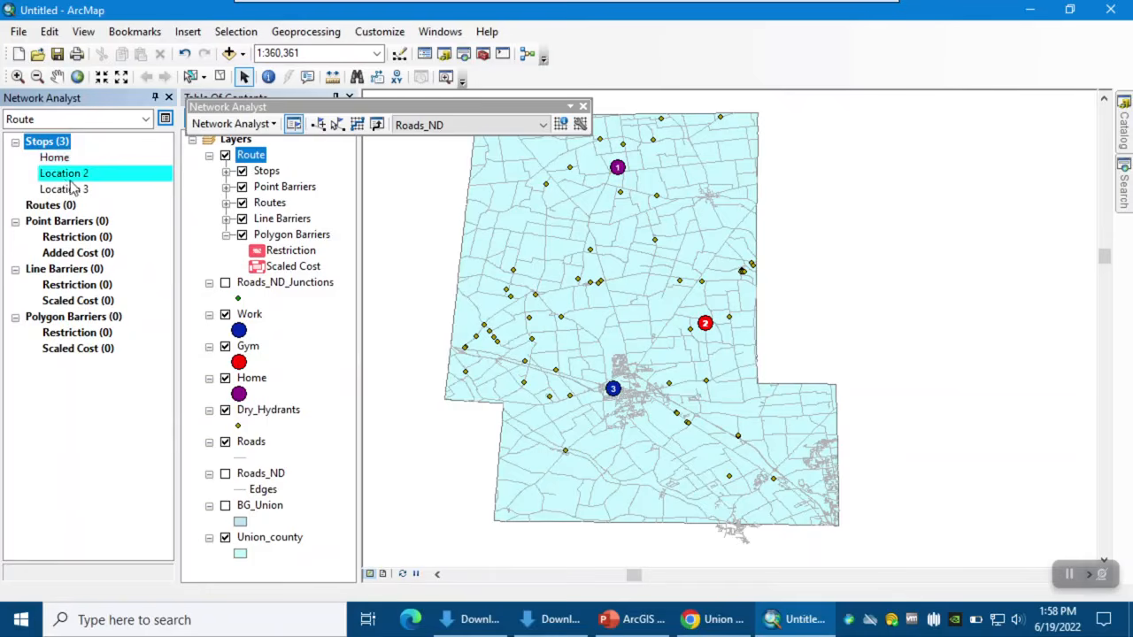
{"action": "left_click", "coordinate": [93, 177]}
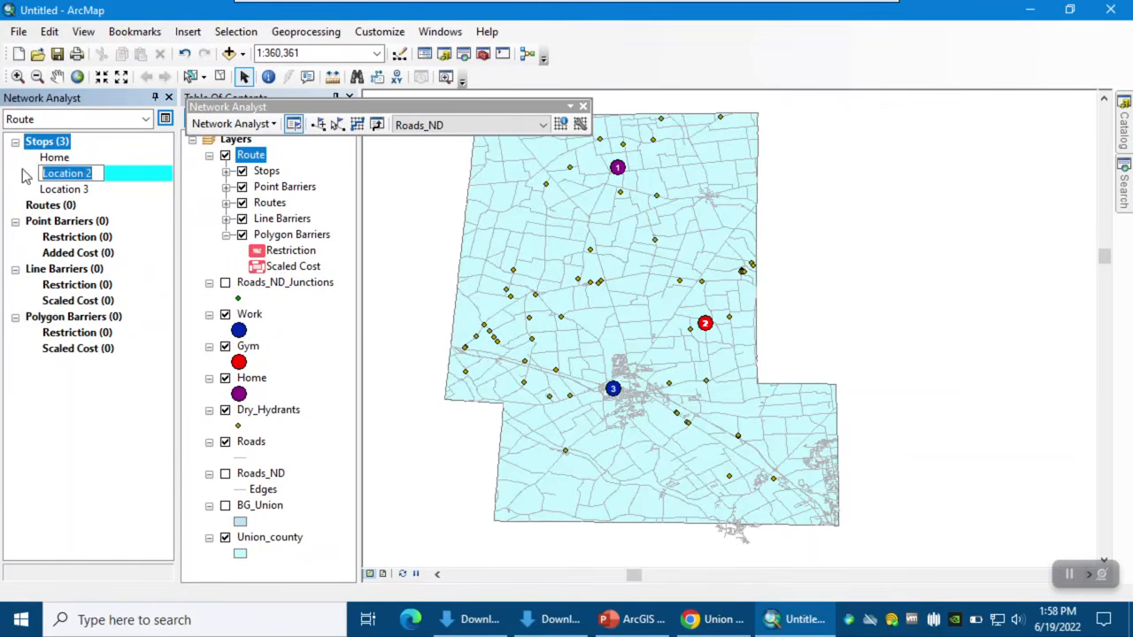
{"action": "type", "text": "Gym"}
{"action": "key", "text": "Return"}
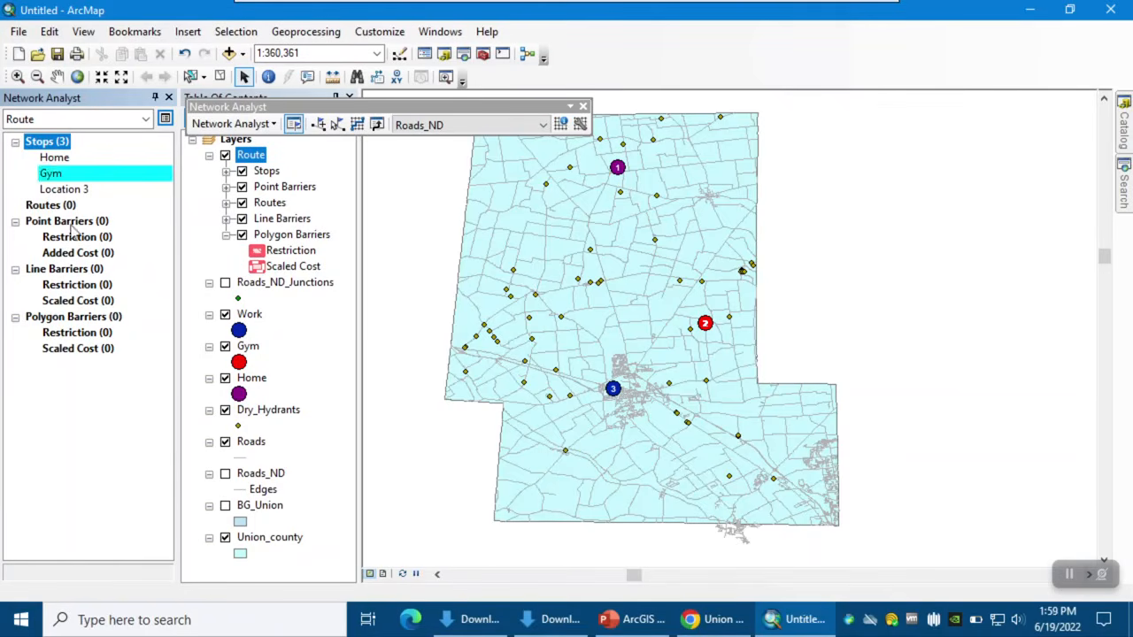
{"action": "left_click", "coordinate": [60, 191]}
{"action": "left_click", "coordinate": [92, 190]}
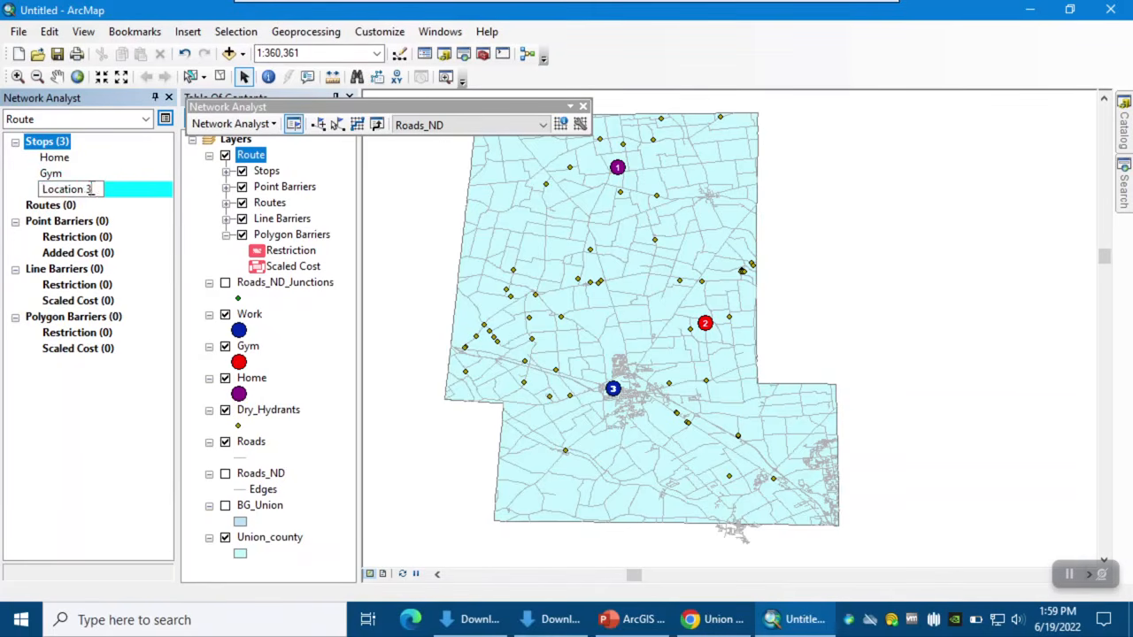
{"action": "type", "text": "Work"}
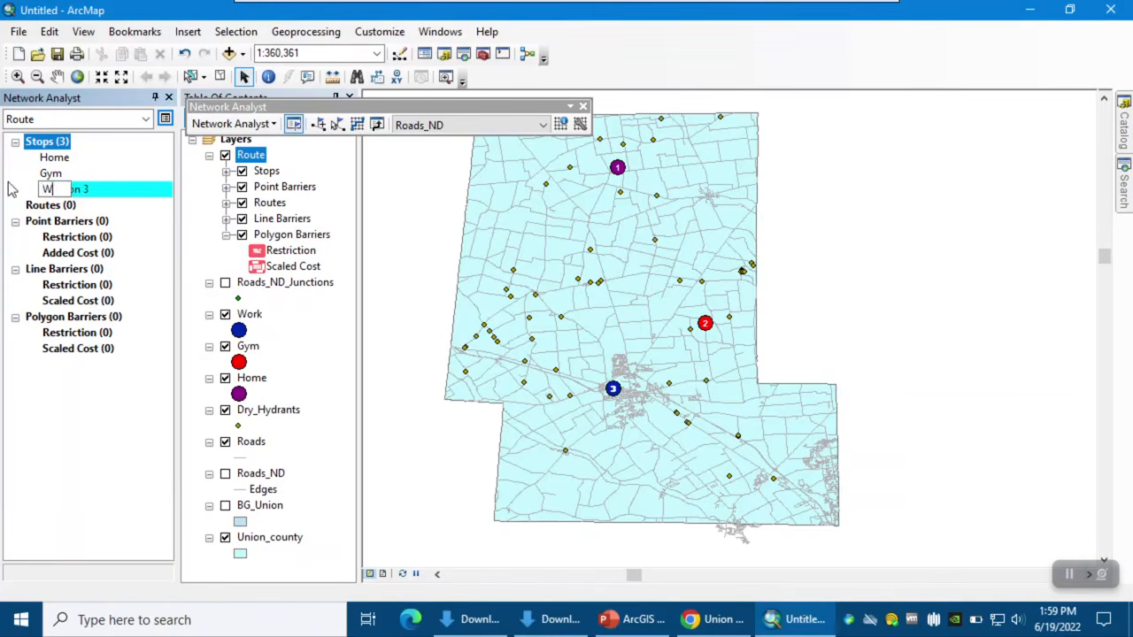
{"action": "key", "text": "Return"}
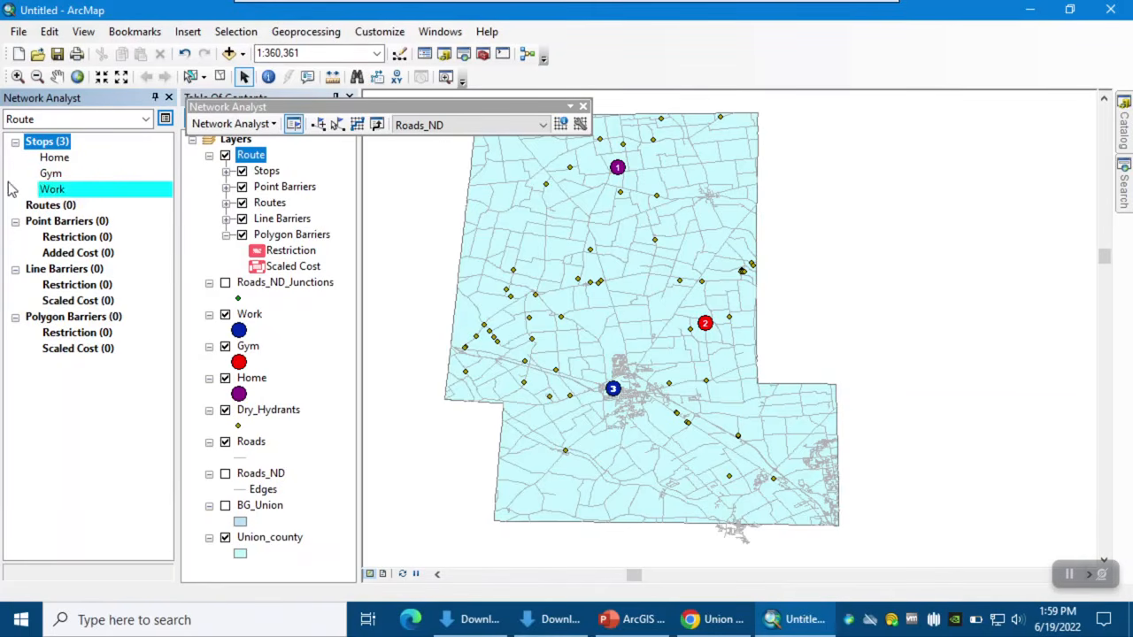
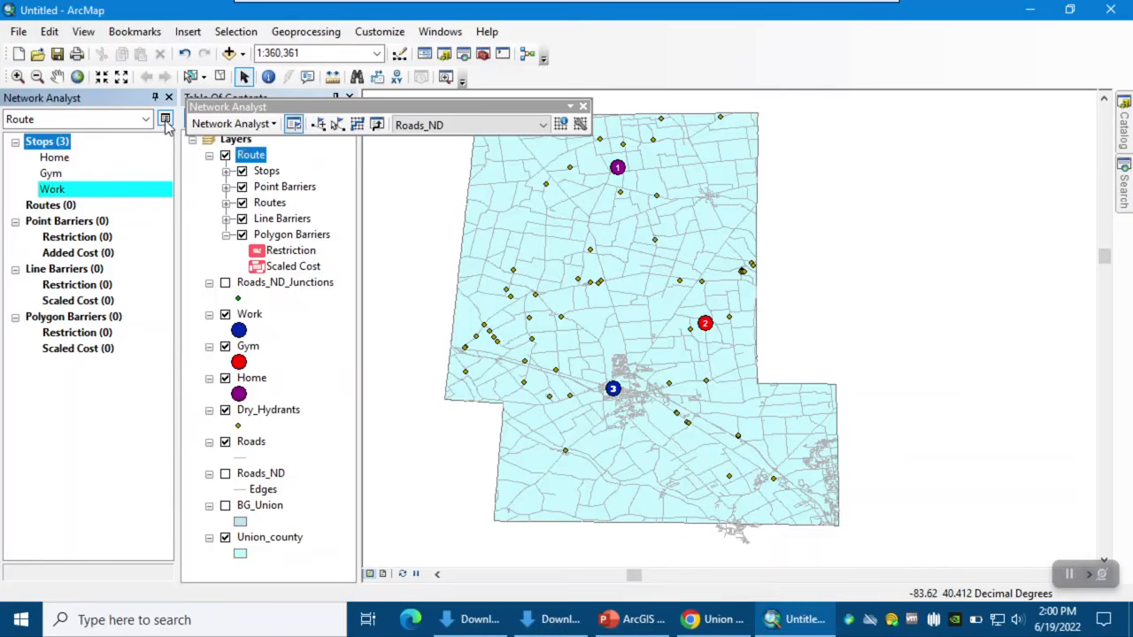
Rename the Route analysis layer as Quickest Route.
{"action": "left_click", "coordinate": [260, 160]}
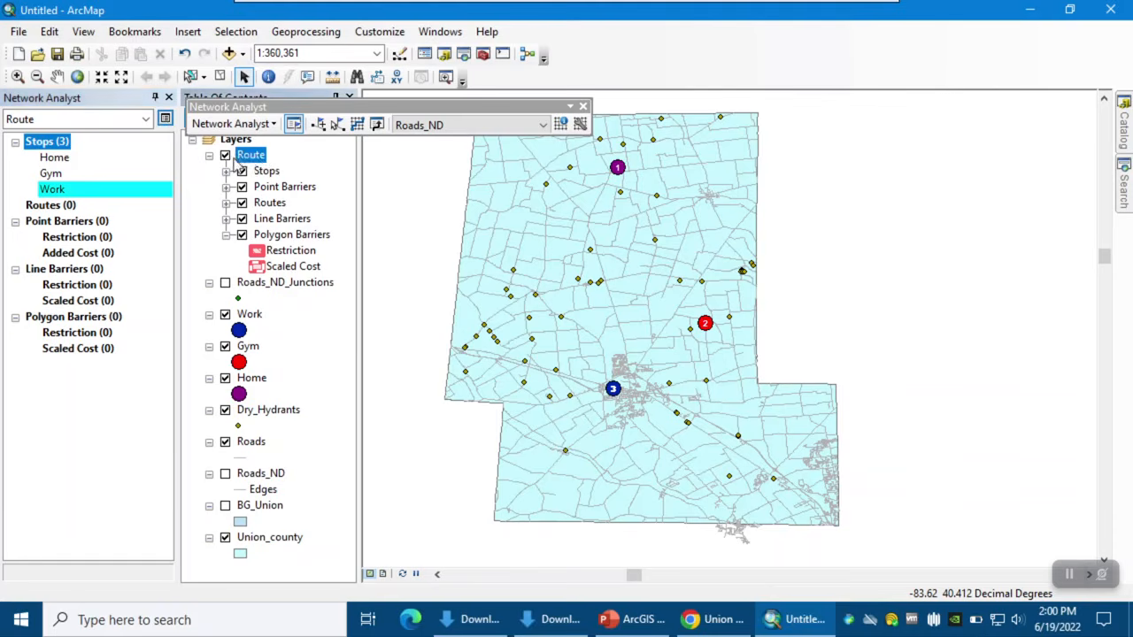
{"action": "left_click", "coordinate": [235, 158]}
{"action": "key", "text": "Home"}
{"action": "type", "text": "Quick"}
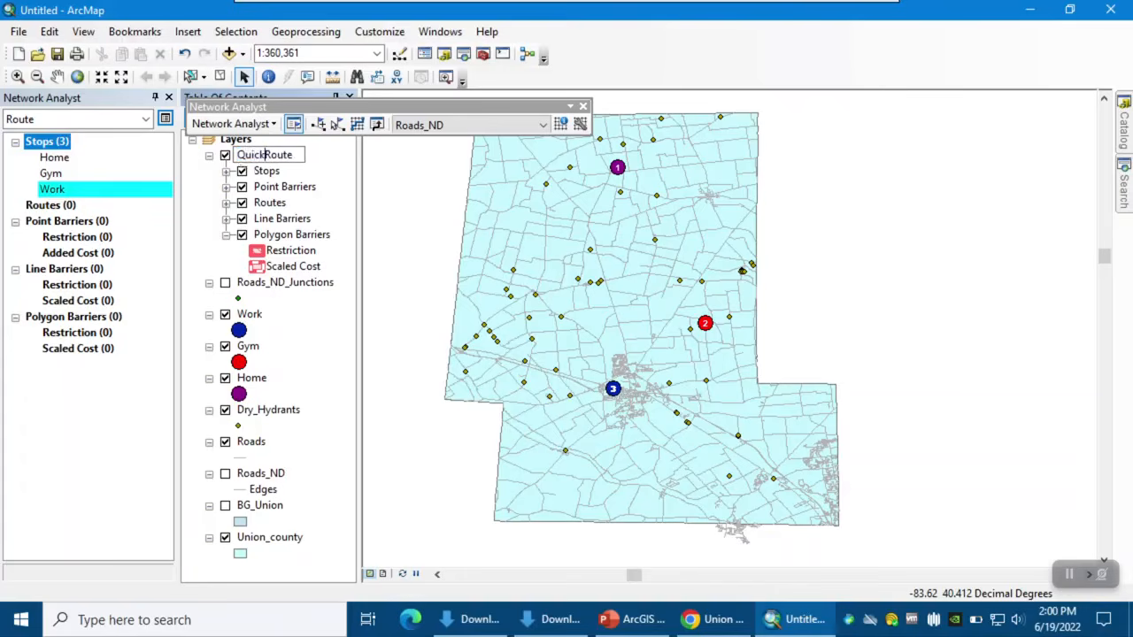
{"action": "type", "text": "est"}
{"action": "key", "text": "Return"}
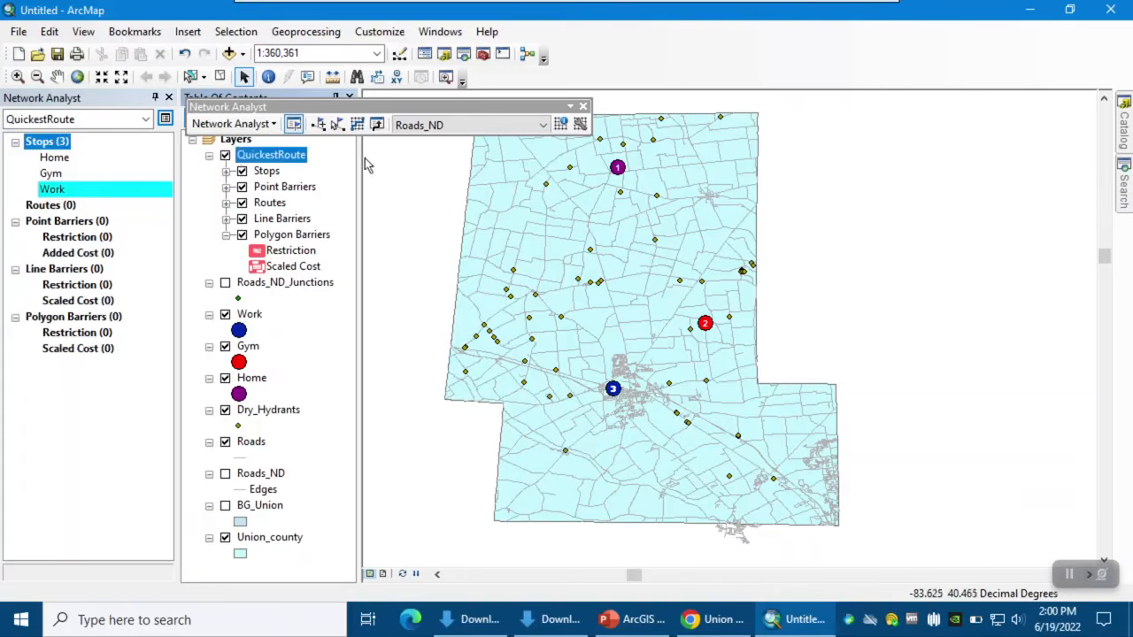
{"action": "left_click", "coordinate": [282, 155]}
{"action": "left_click", "coordinate": [280, 155]}
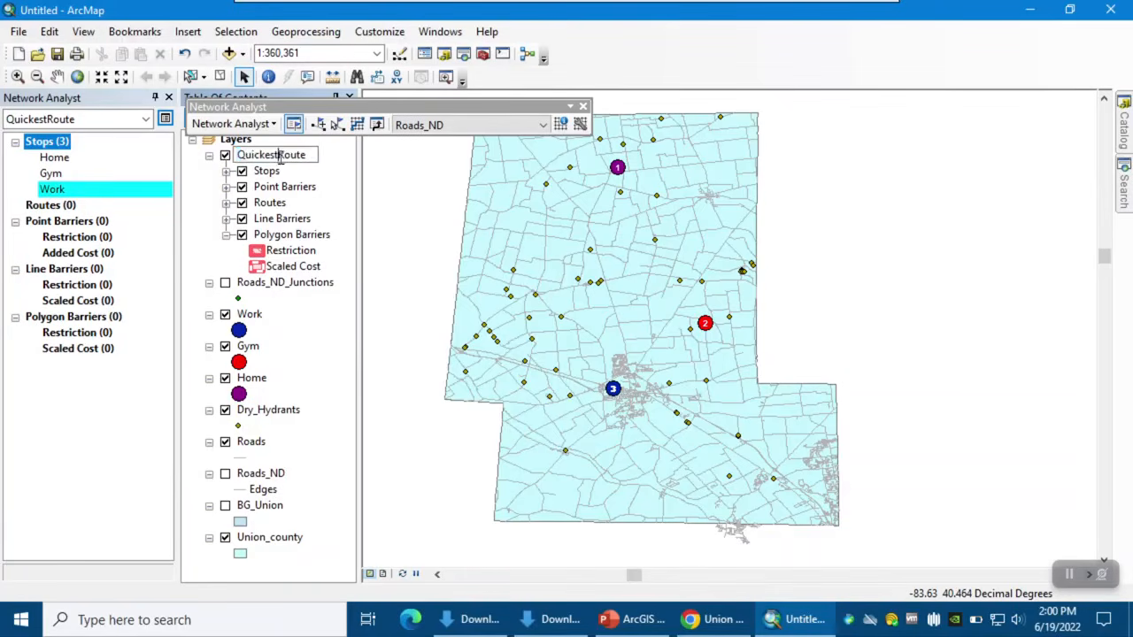
{"action": "key", "text": "Return"}
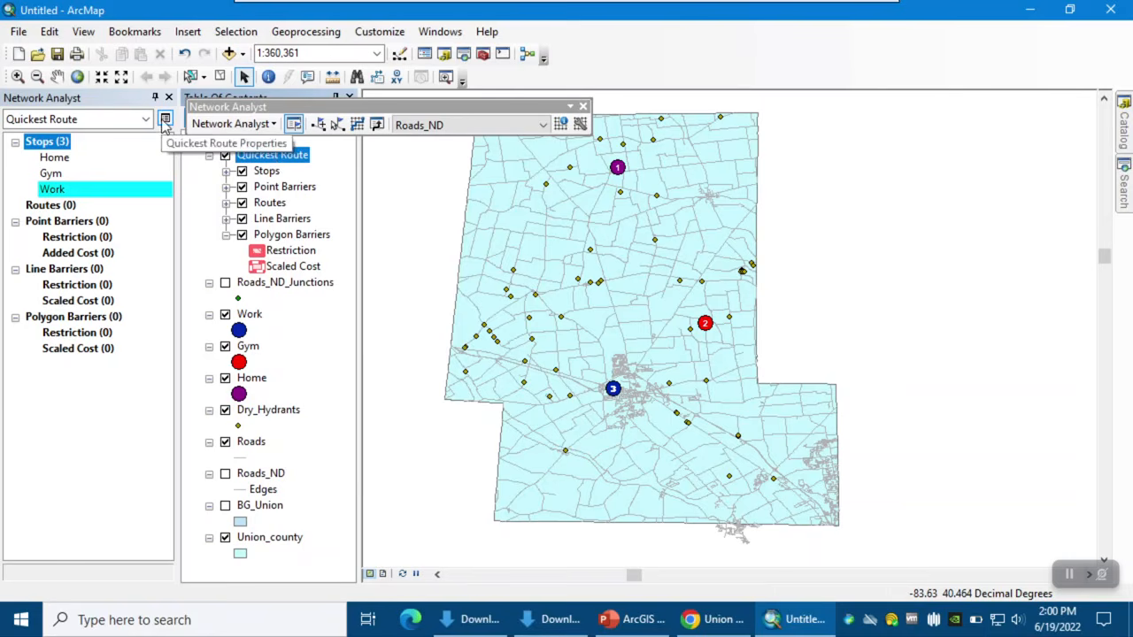
Open the Quickest Route layer's analysis settings and choose Minutes (Minutes) as the impedance.
{"action": "left_click", "coordinate": [165, 120]}
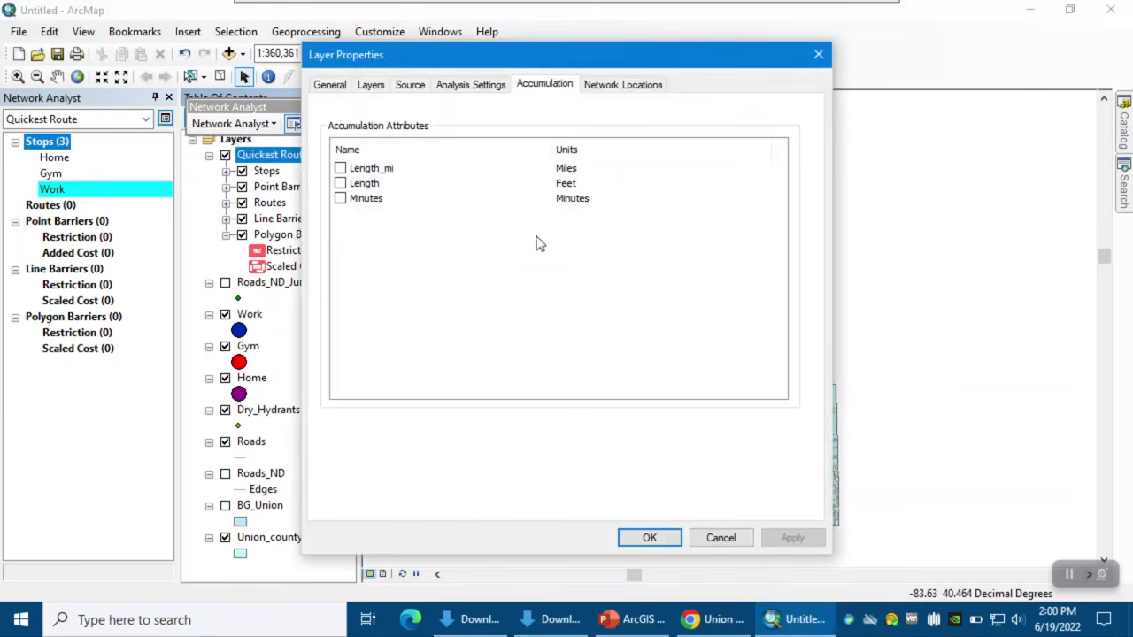
{"action": "left_click", "coordinate": [455, 90]}
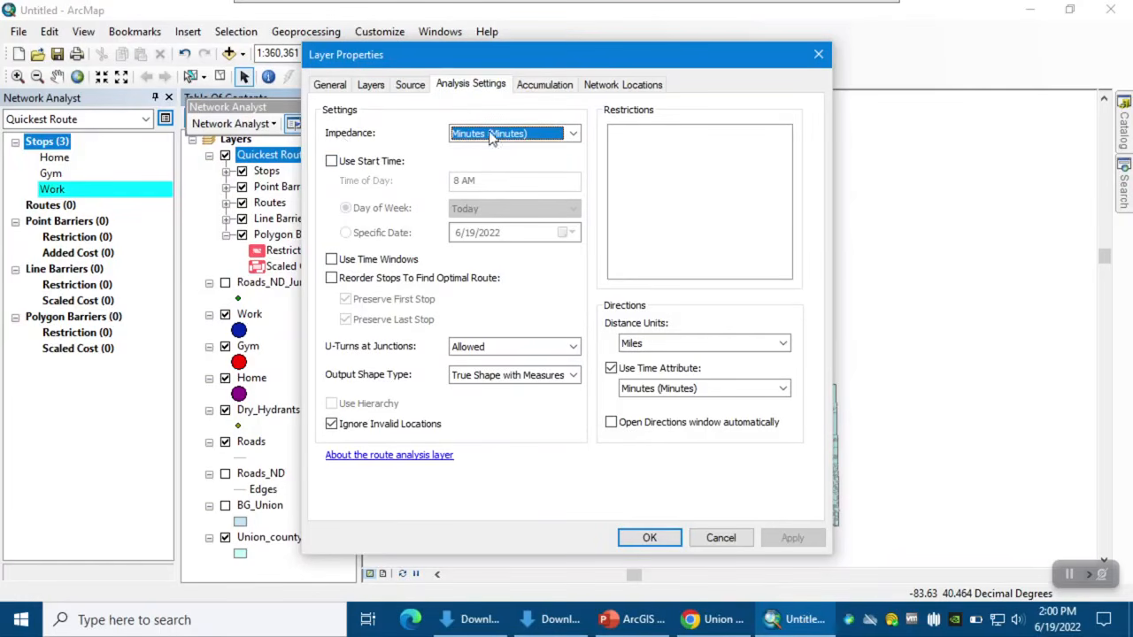
{"action": "left_click", "coordinate": [522, 137]}
{"action": "left_click", "coordinate": [515, 142]}
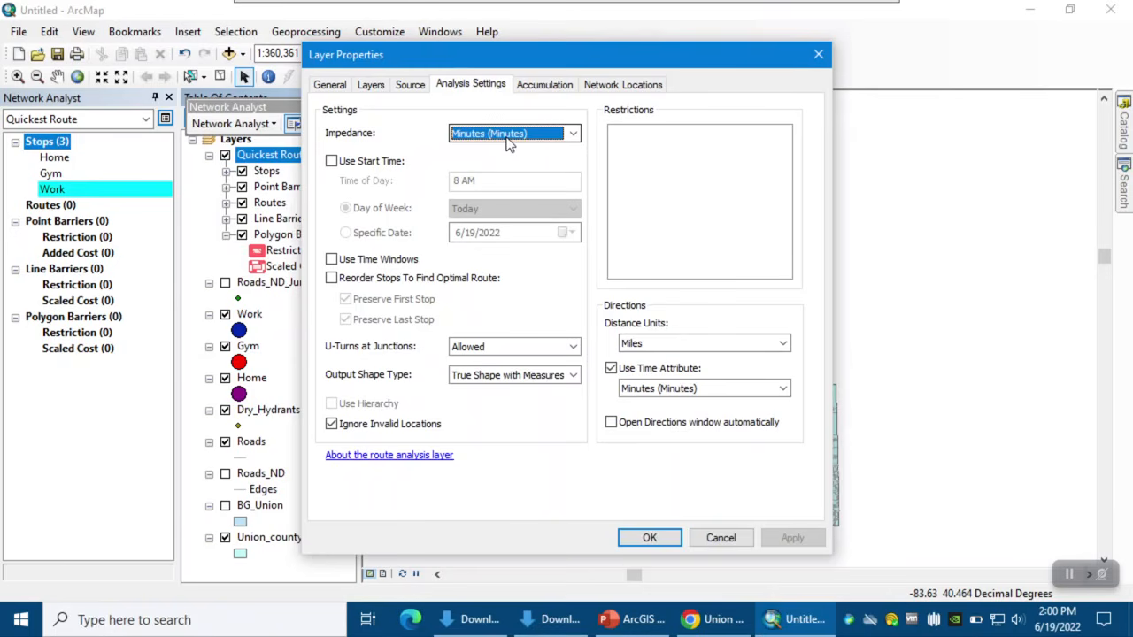
{"action": "left_click", "coordinate": [515, 142]}
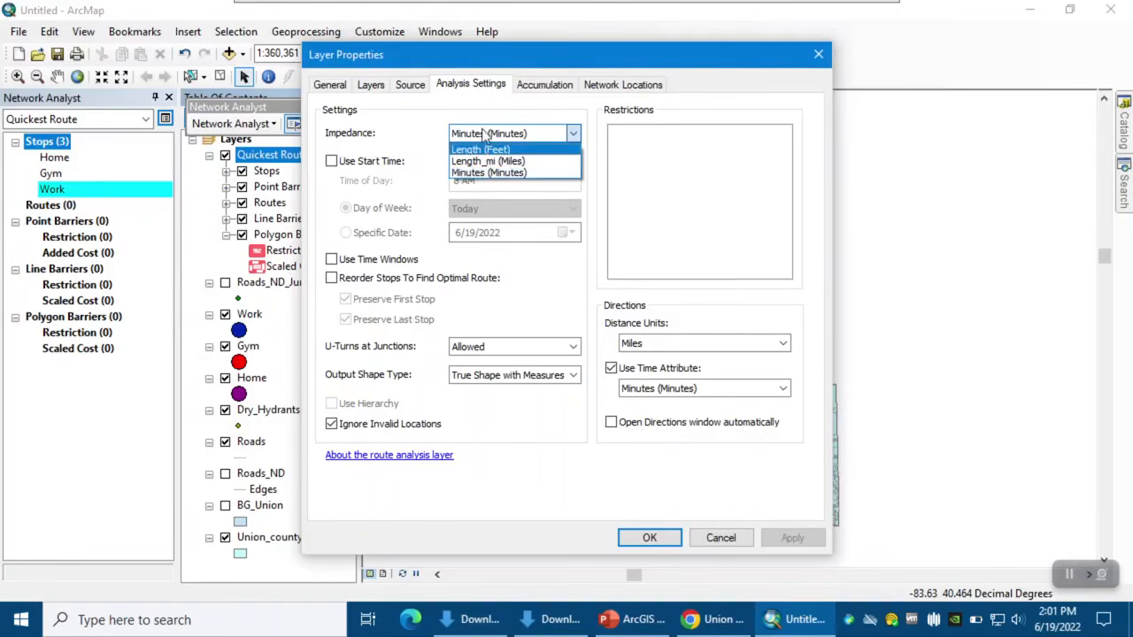
{"action": "left_click", "coordinate": [515, 174]}
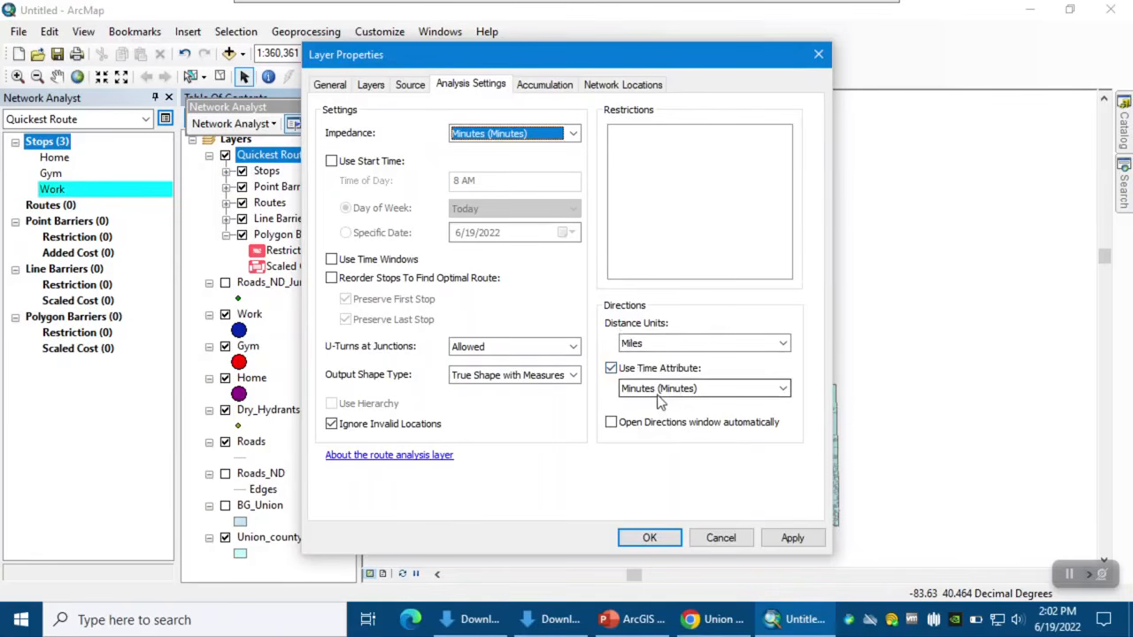
Enable Length_mi and Minutes as accumulation attributes for the Quickest Route layer and apply the properties.
{"action": "left_click", "coordinate": [534, 88]}
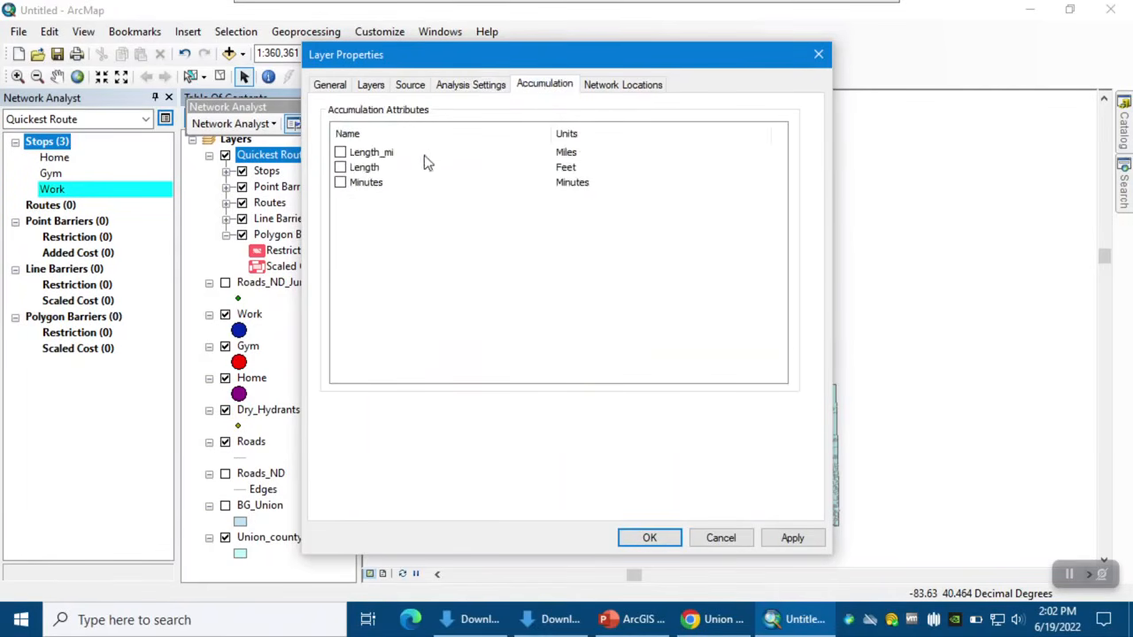
{"action": "left_click", "coordinate": [341, 152]}
{"action": "left_click", "coordinate": [341, 183]}
{"action": "left_click", "coordinate": [792, 538]}
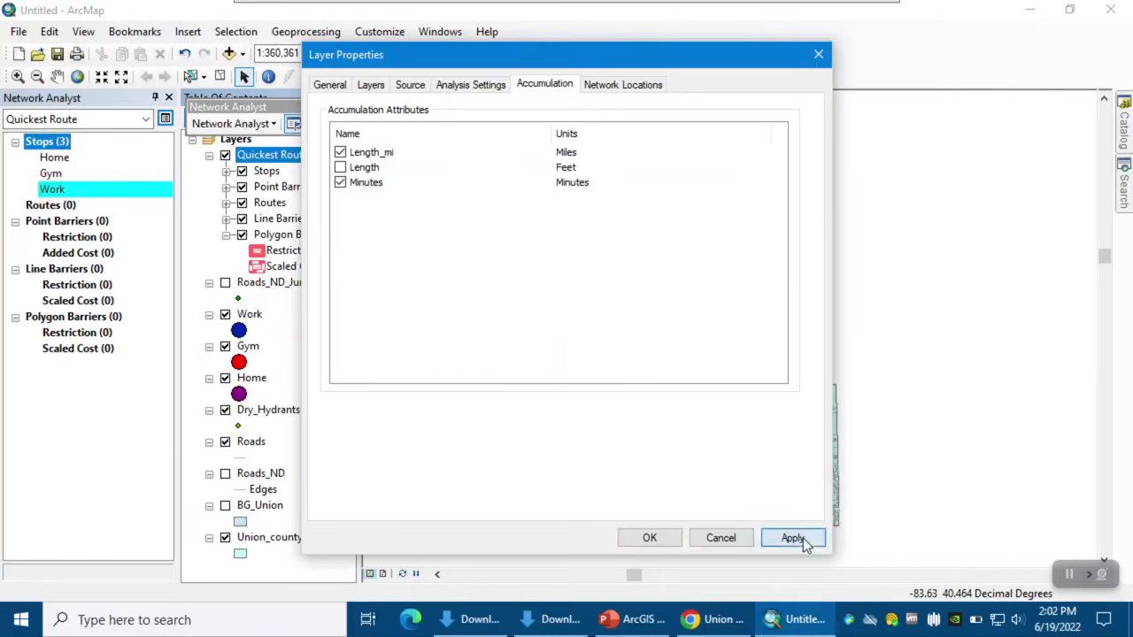
{"action": "left_click", "coordinate": [634, 539]}
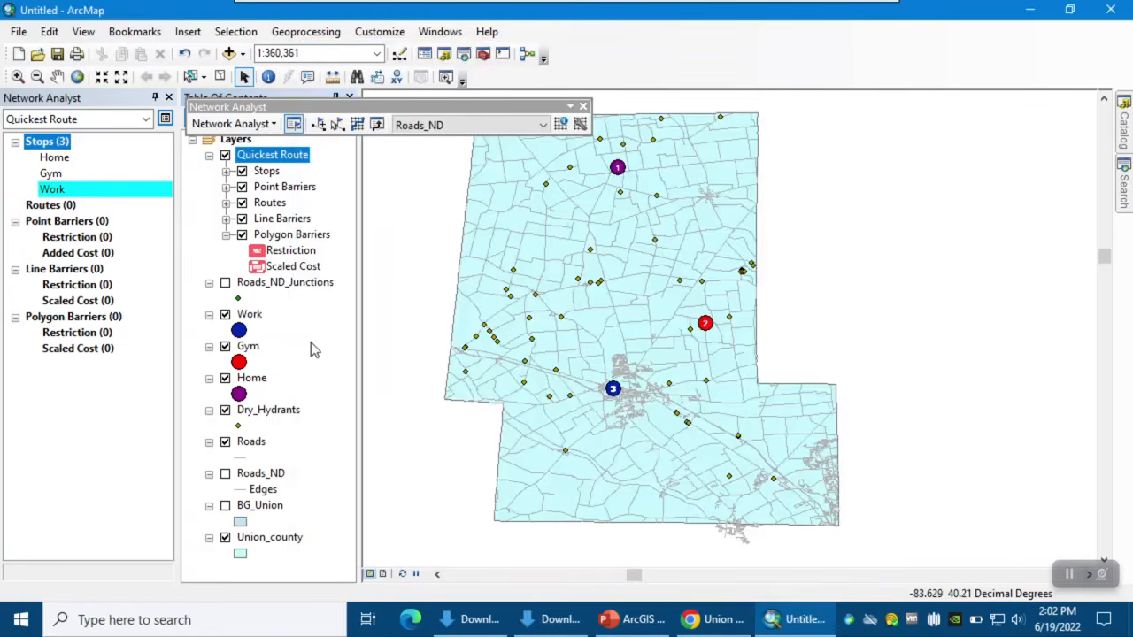
Solve the Quickest Route analysis, expand its Routes class and open the directions for the resulting route.
{"action": "left_click", "coordinate": [359, 126]}
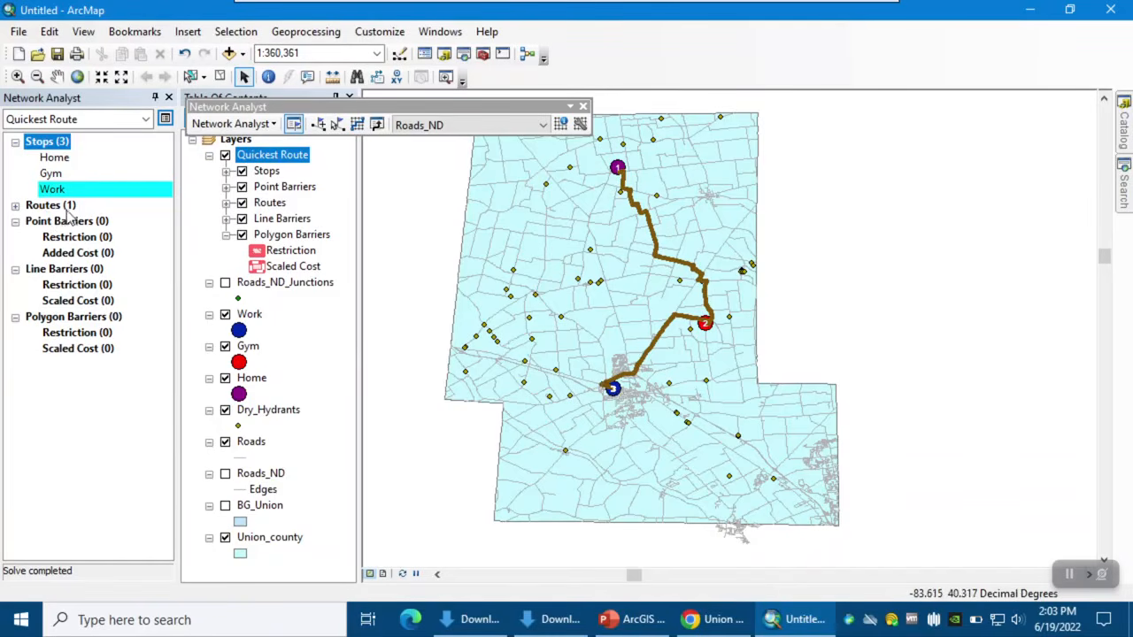
{"action": "left_click", "coordinate": [15, 206]}
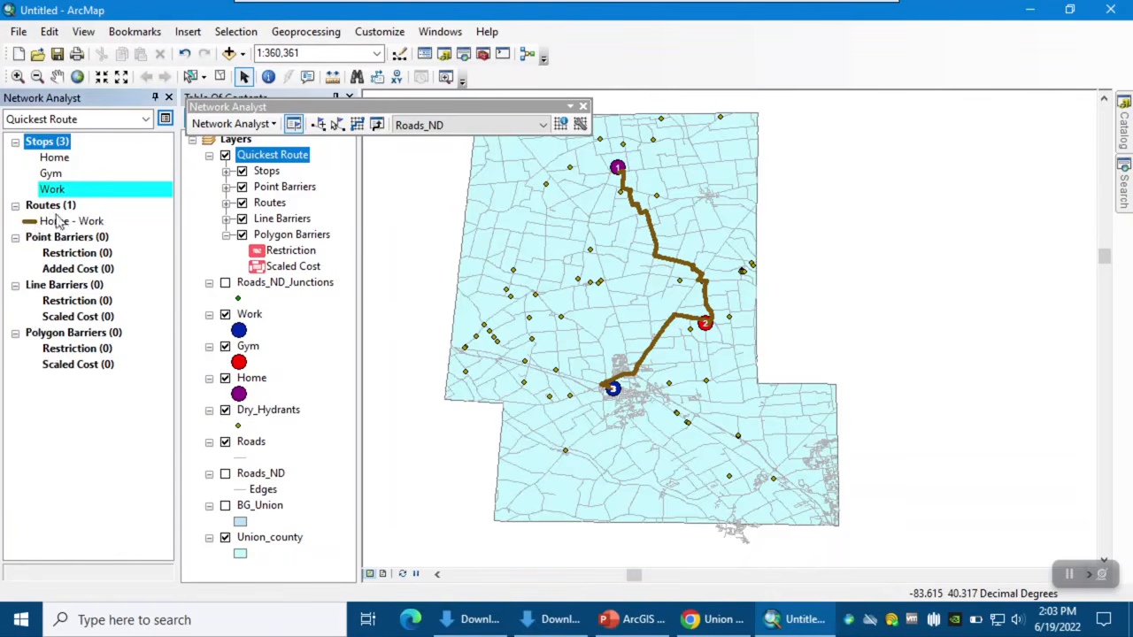
{"action": "right_click", "coordinate": [51, 205]}
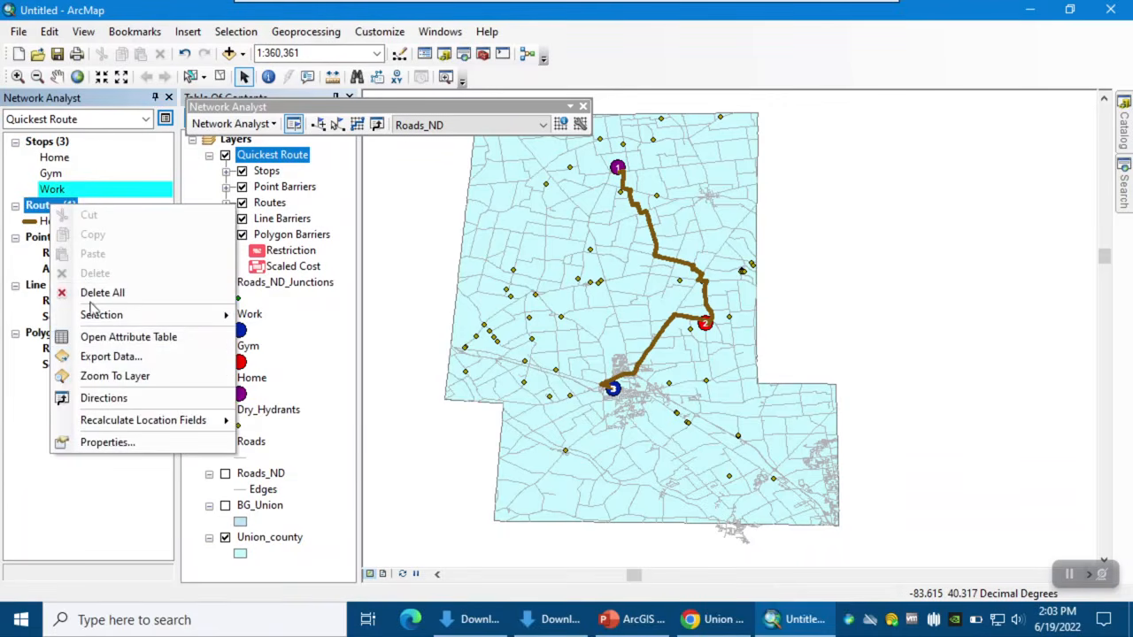
{"action": "left_click", "coordinate": [104, 399]}
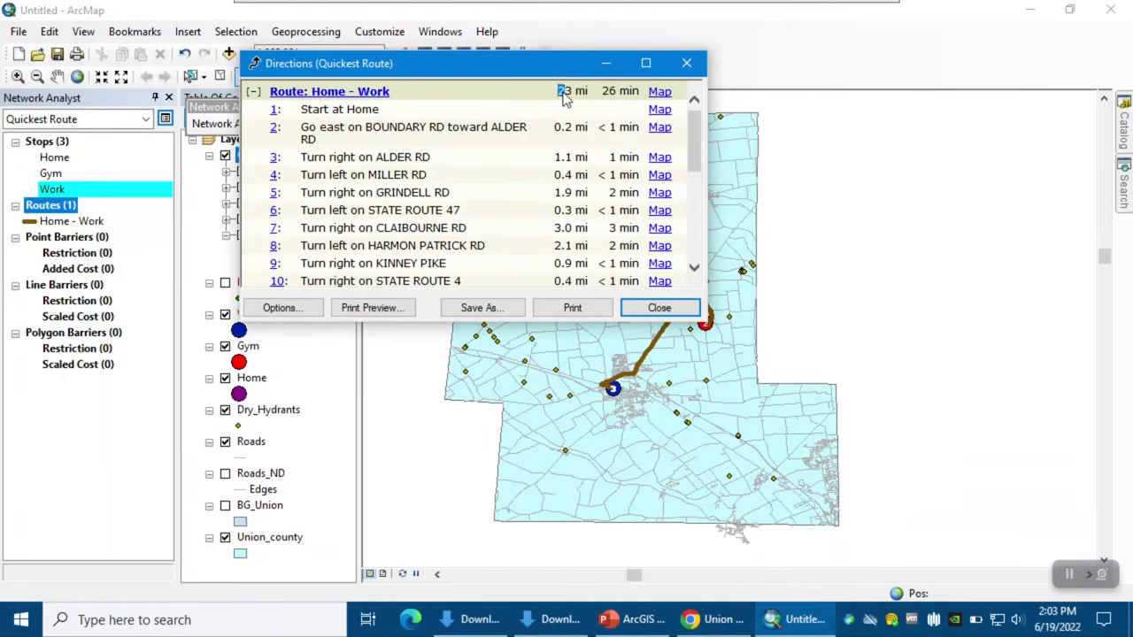
Examine the total distance, travel time and turn-by-turn directions from Home via Gym to Work, and close the directions.
{"action": "left_click_drag", "start_coordinate": [601, 92], "coordinate": [639, 98]}
{"action": "left_click_drag", "start_coordinate": [558, 92], "coordinate": [589, 97]}
{"action": "scroll", "coordinate": [383, 239], "scroll_direction": "down", "scroll_amount": 2}
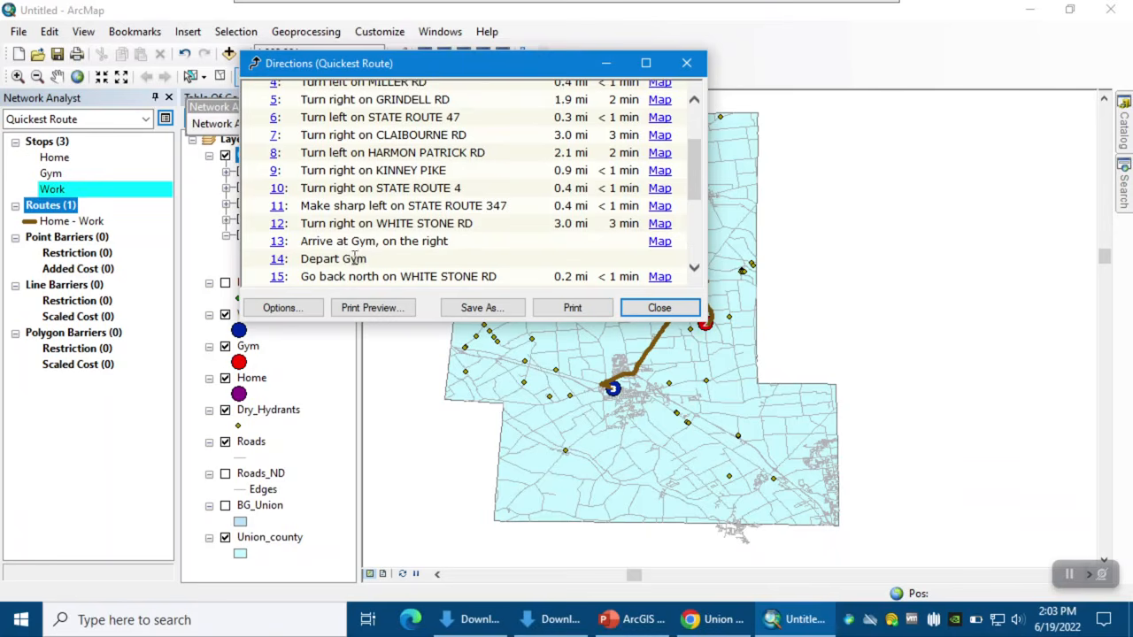
{"action": "scroll", "coordinate": [330, 255], "scroll_direction": "down", "scroll_amount": 2}
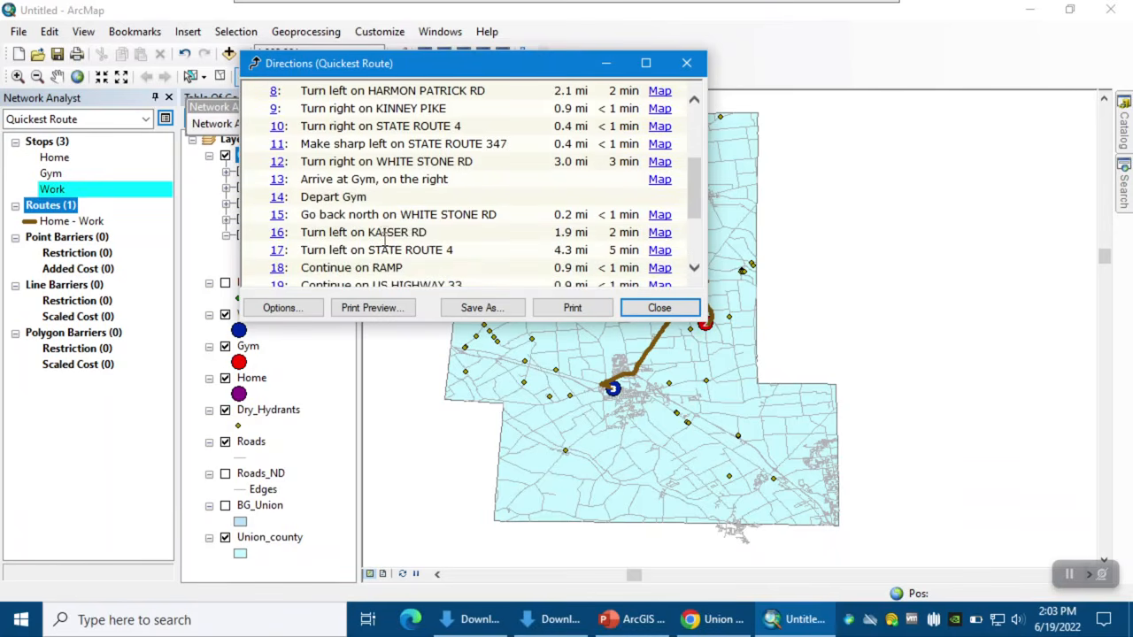
{"action": "scroll", "coordinate": [385, 232], "scroll_direction": "down", "scroll_amount": 5}
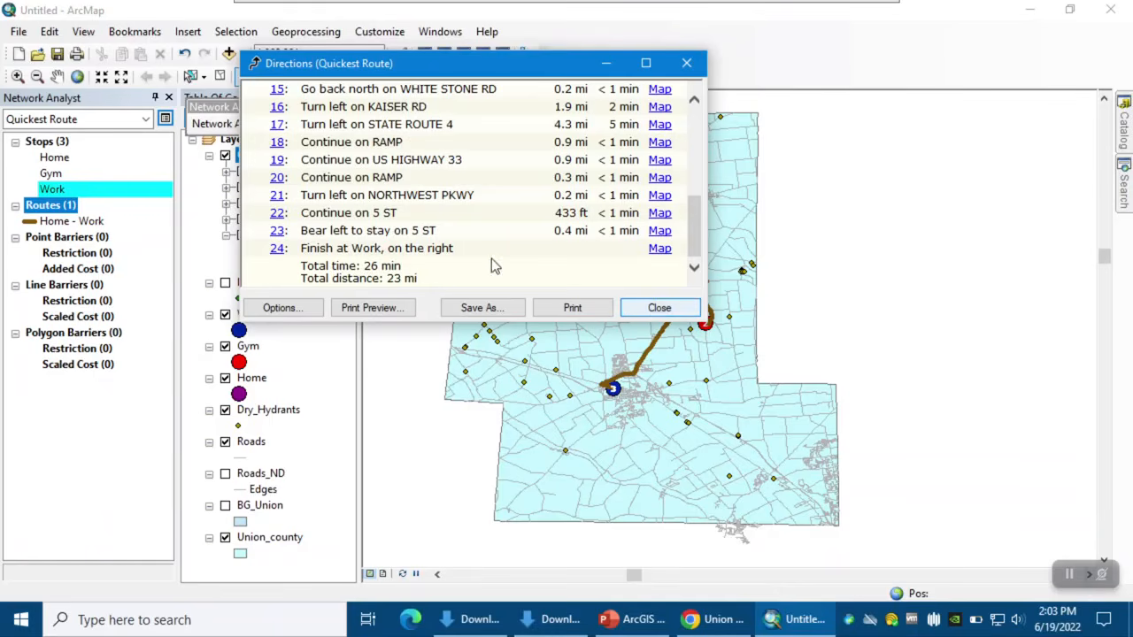
{"action": "scroll", "coordinate": [494, 265], "scroll_direction": "up", "scroll_amount": 8}
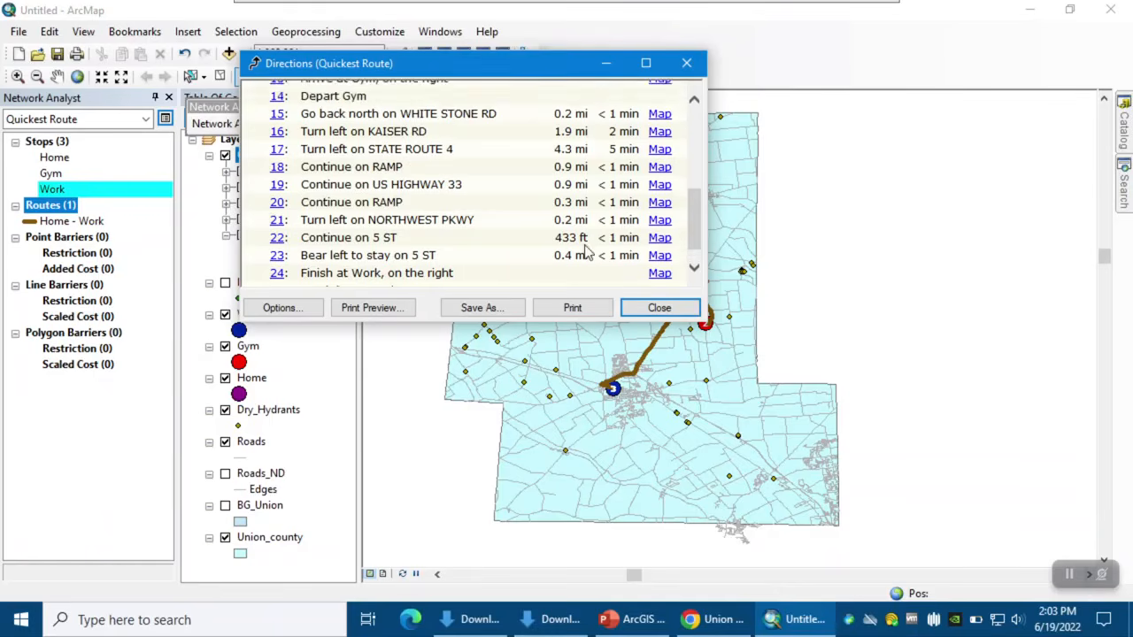
{"action": "left_click", "coordinate": [672, 307]}
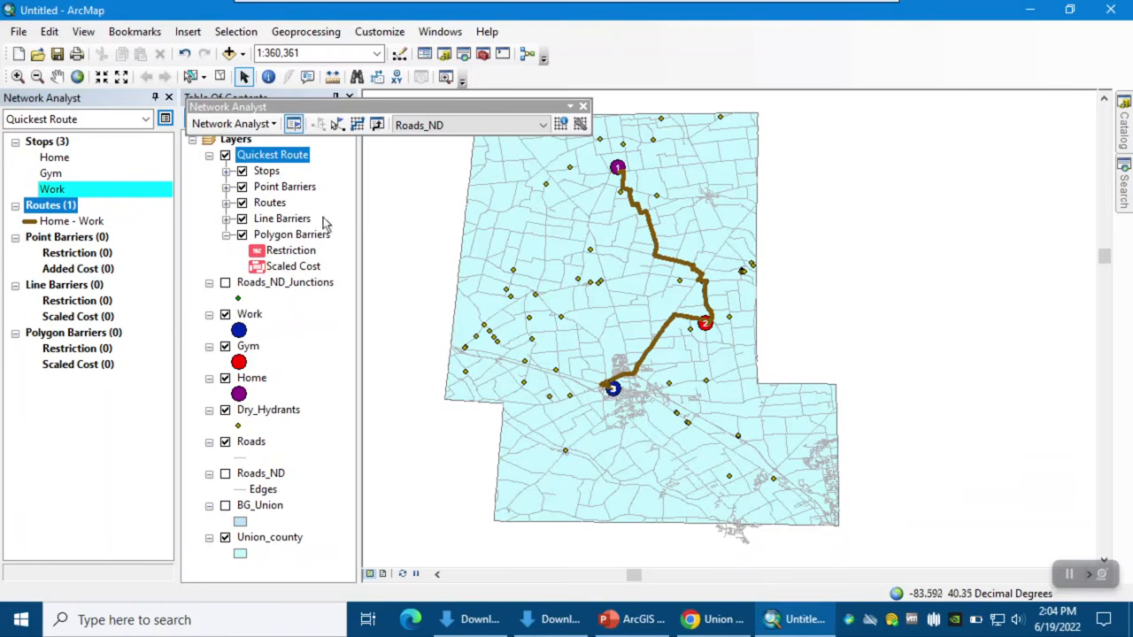
Create a second route analysis layer on the Roads_ND network.
{"action": "left_click", "coordinate": [232, 123]}
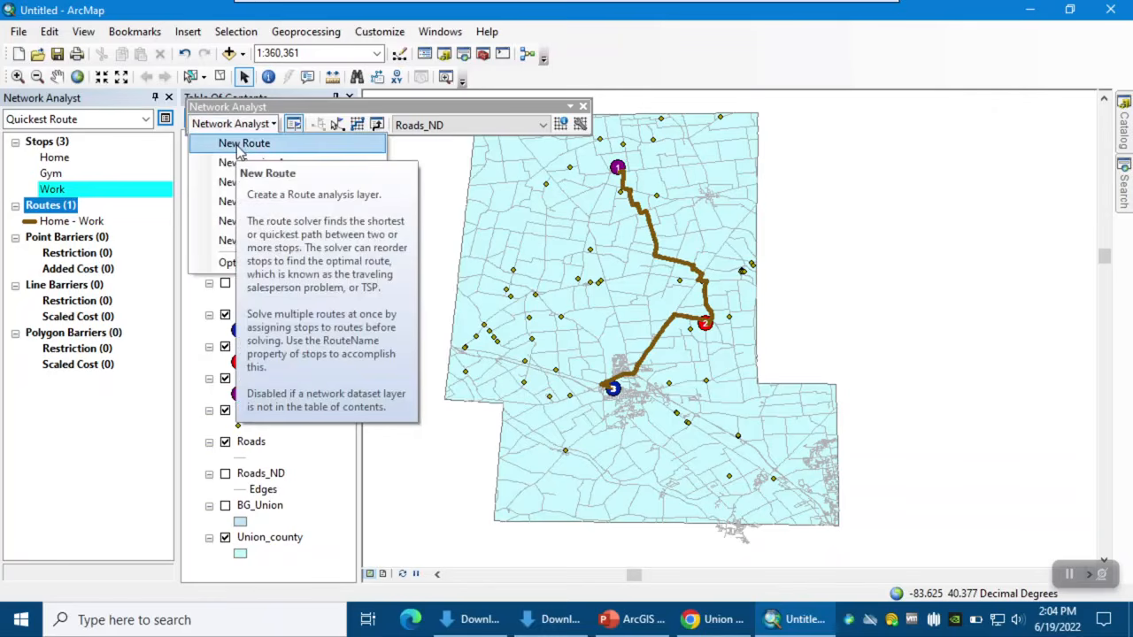
{"action": "left_click", "coordinate": [237, 148]}
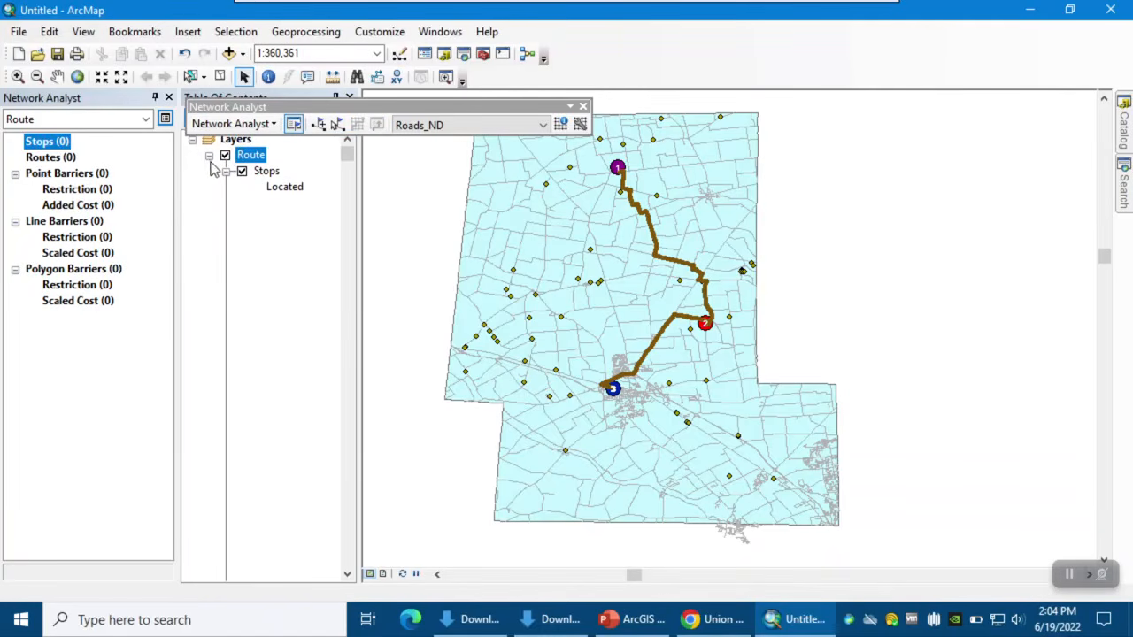
Rename the new route analysis layer as Shortest Route and collapse its sublayer legends in the table of contents.
{"action": "left_click", "coordinate": [208, 155]}
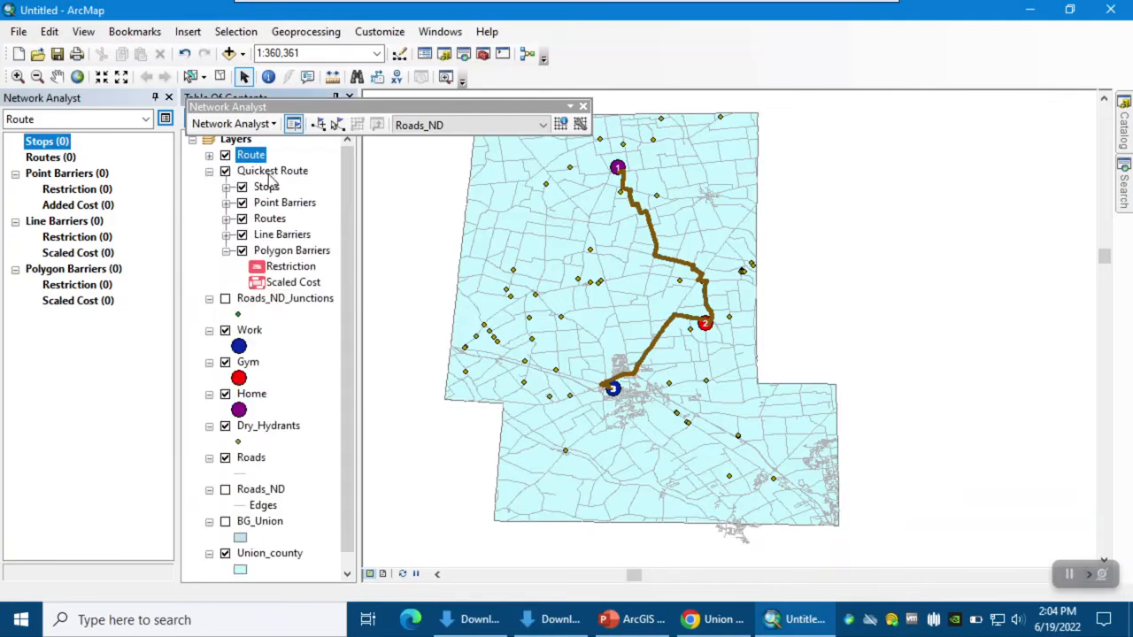
{"action": "left_click", "coordinate": [248, 158]}
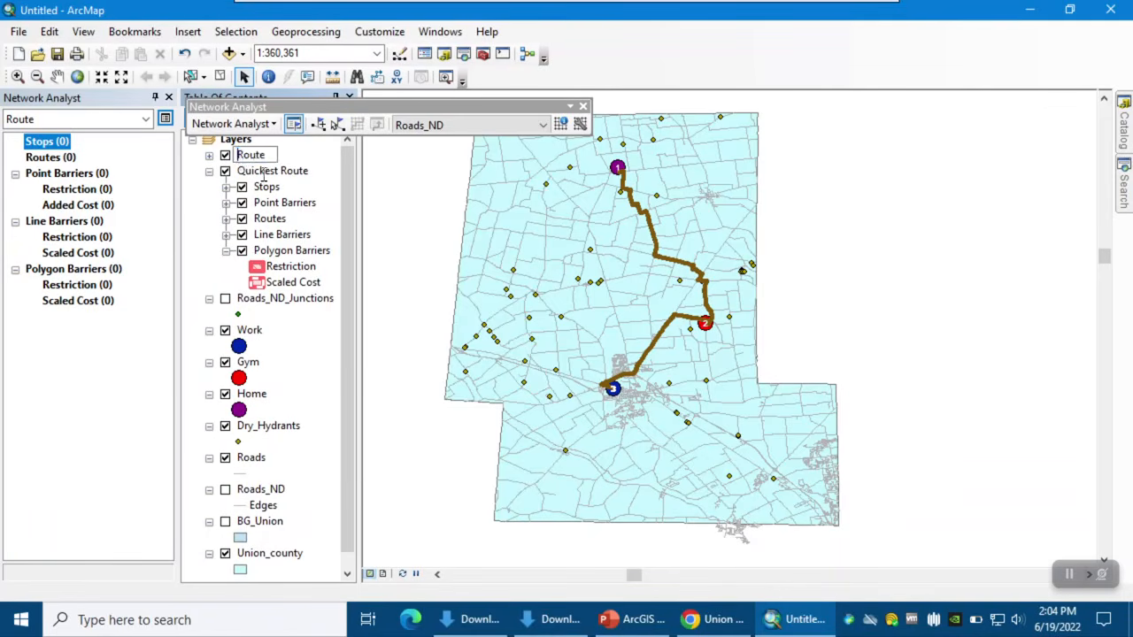
{"action": "type", "text": "Shortest"}
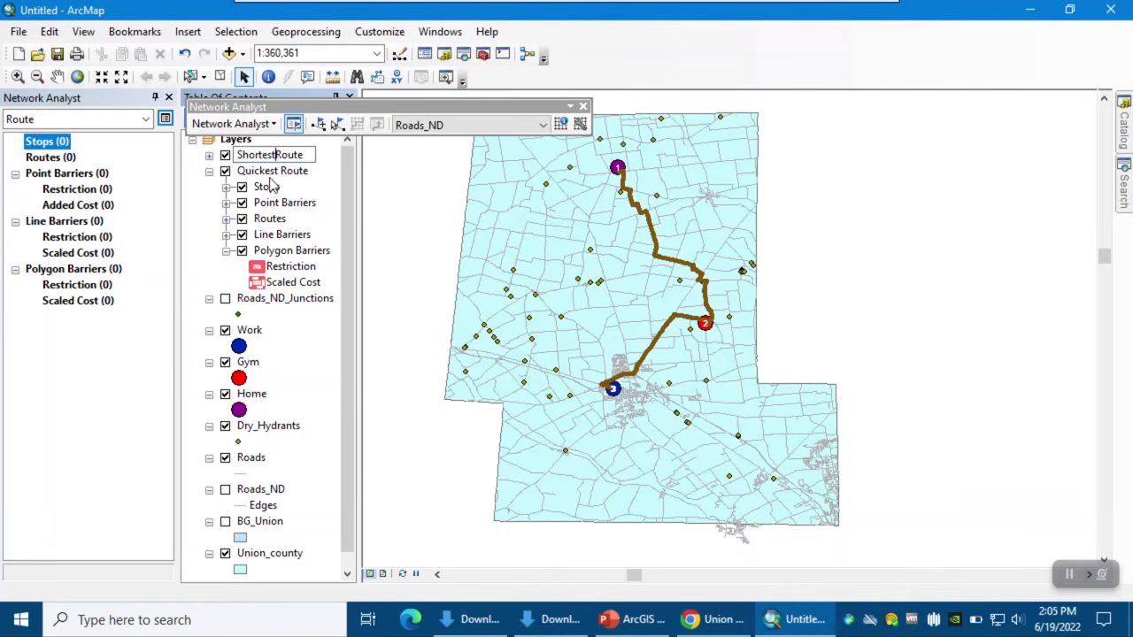
{"action": "key", "text": "Return"}
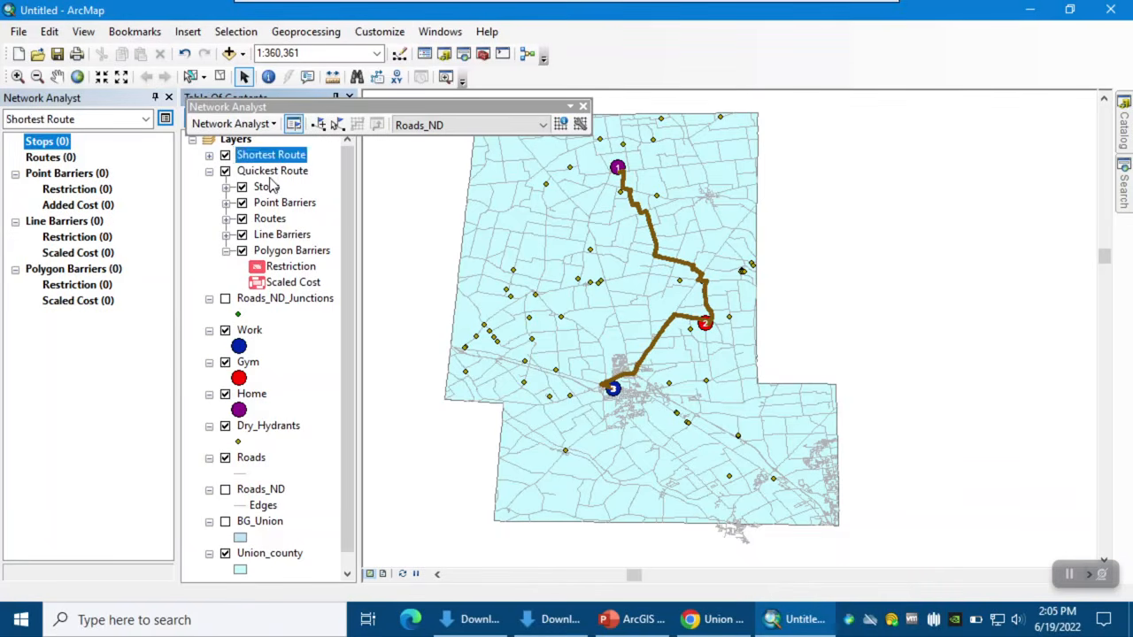
{"action": "left_click", "coordinate": [209, 155]}
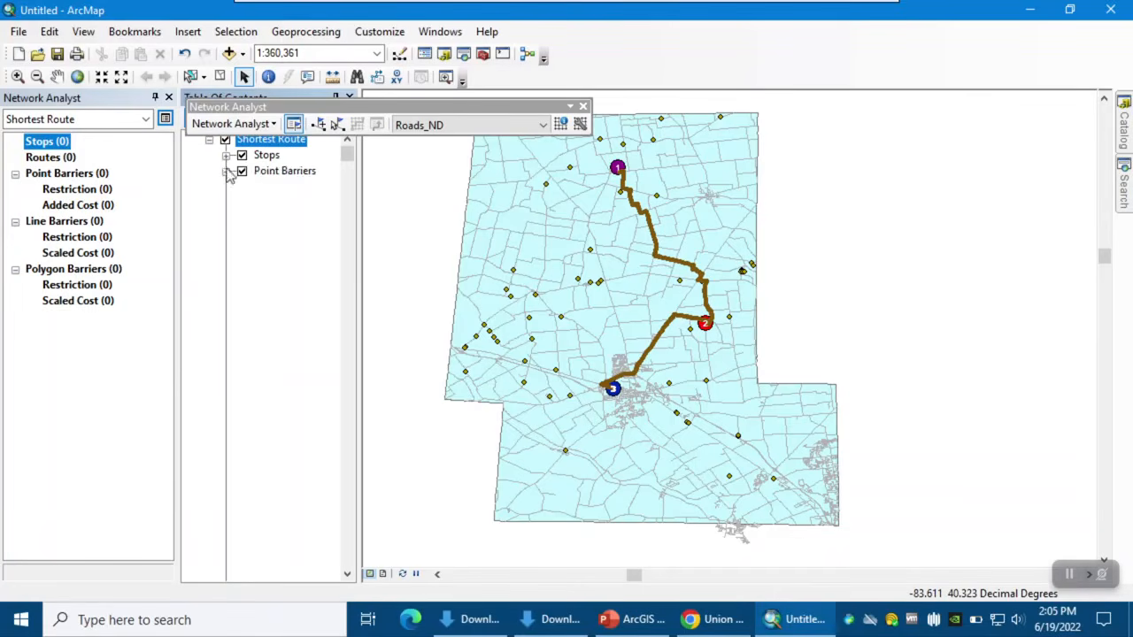
{"action": "left_click", "coordinate": [227, 187]}
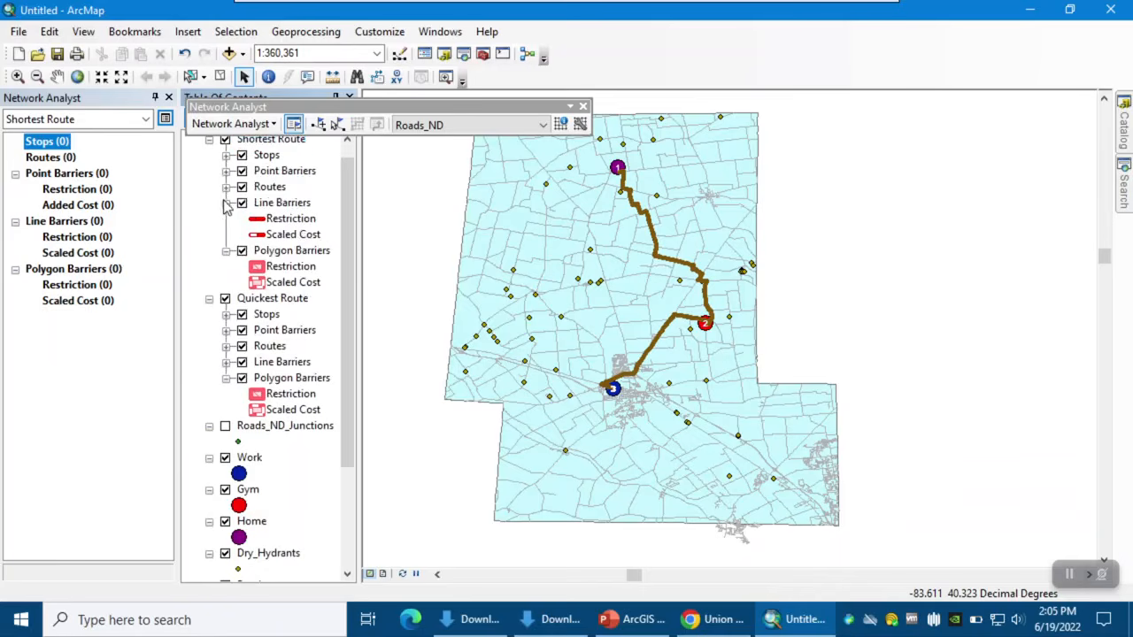
{"action": "left_click", "coordinate": [226, 203]}
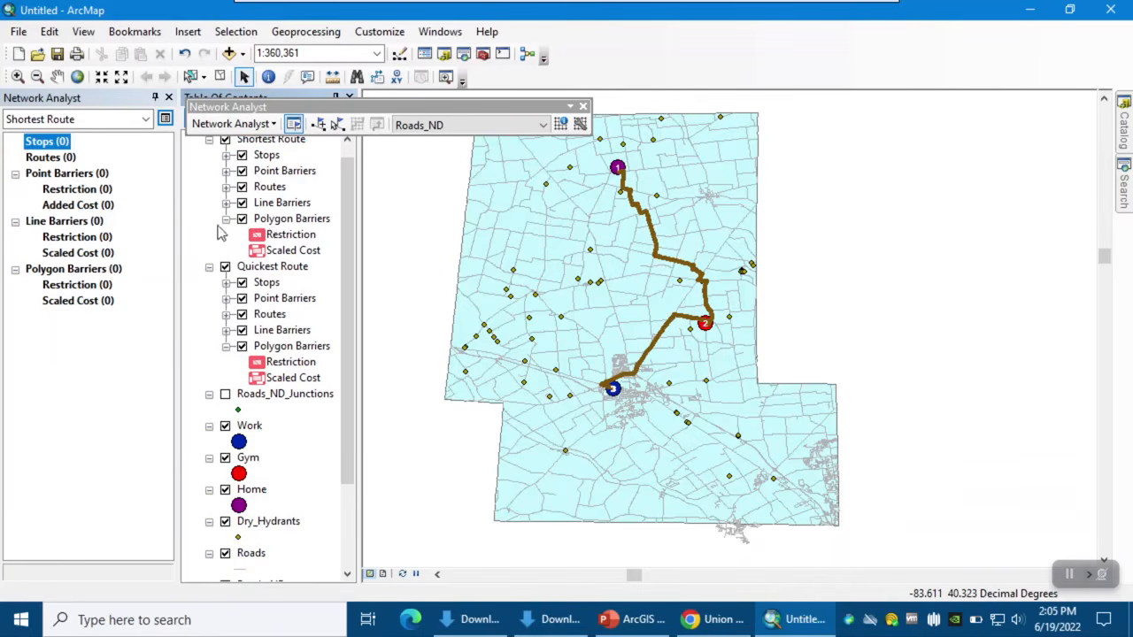
Load the Home layer as the first stop of the Shortest Route analysis.
{"action": "right_click", "coordinate": [61, 141]}
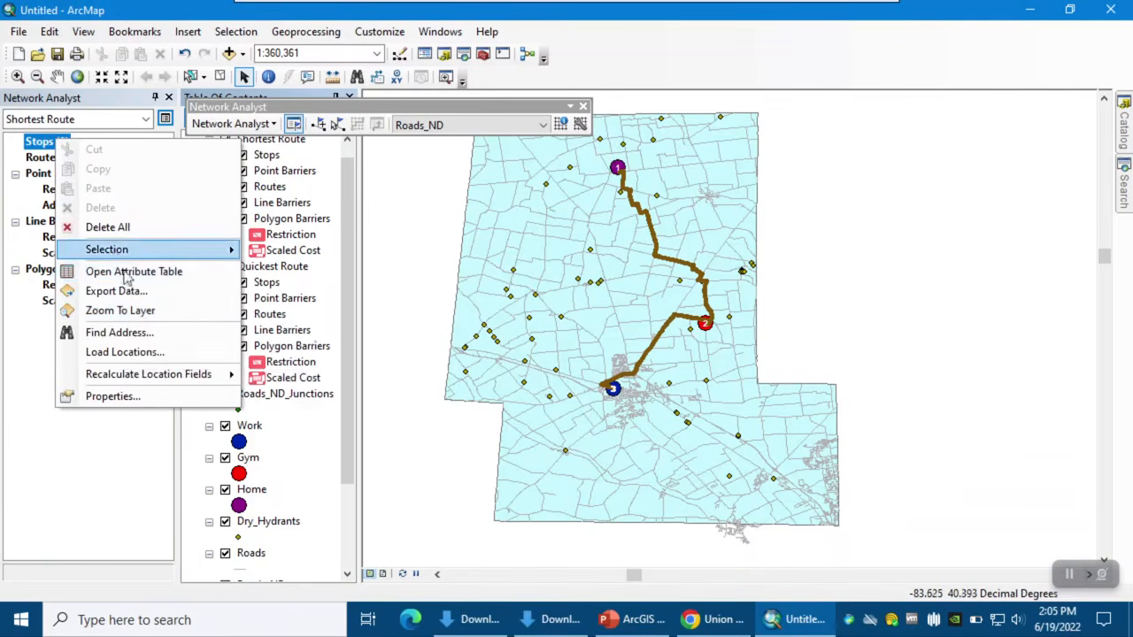
{"action": "left_click", "coordinate": [111, 352]}
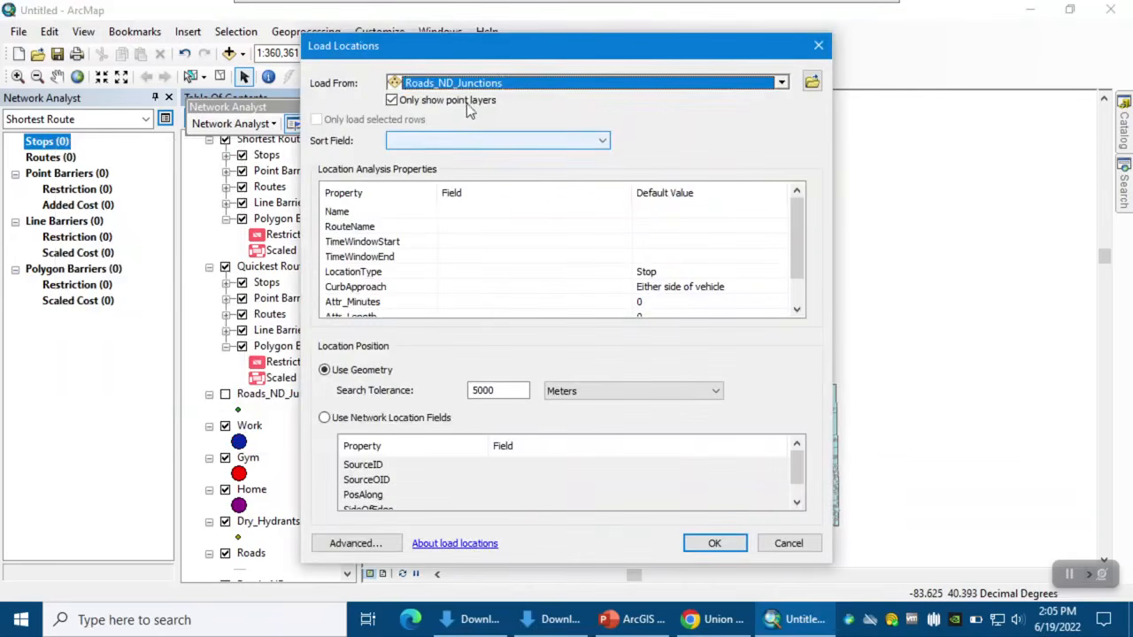
{"action": "left_click", "coordinate": [464, 88]}
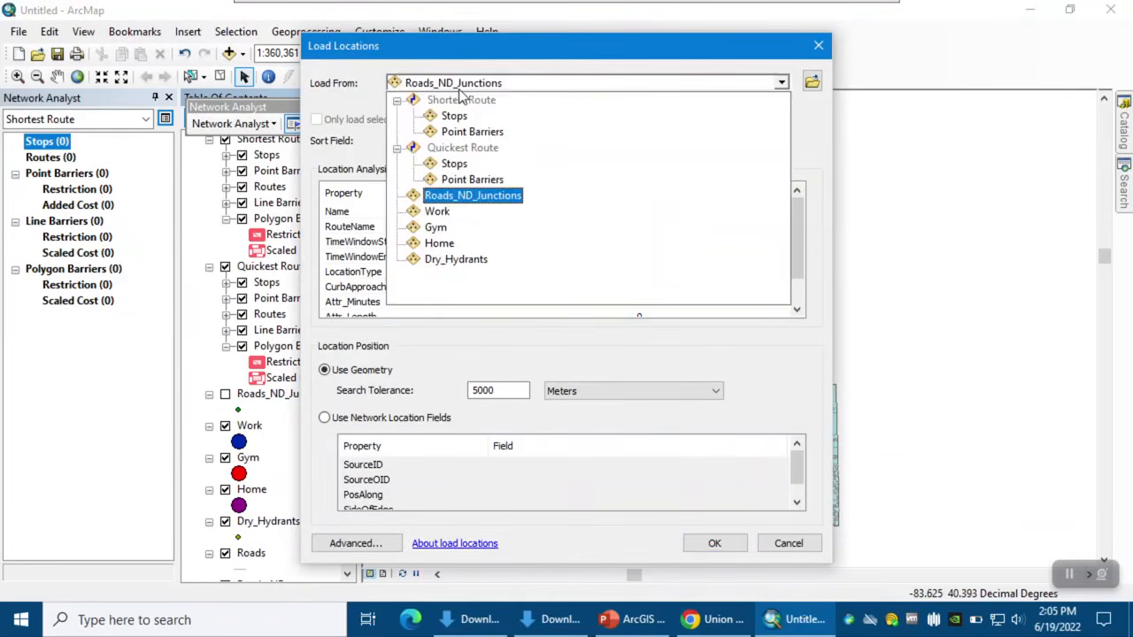
{"action": "left_click", "coordinate": [448, 247]}
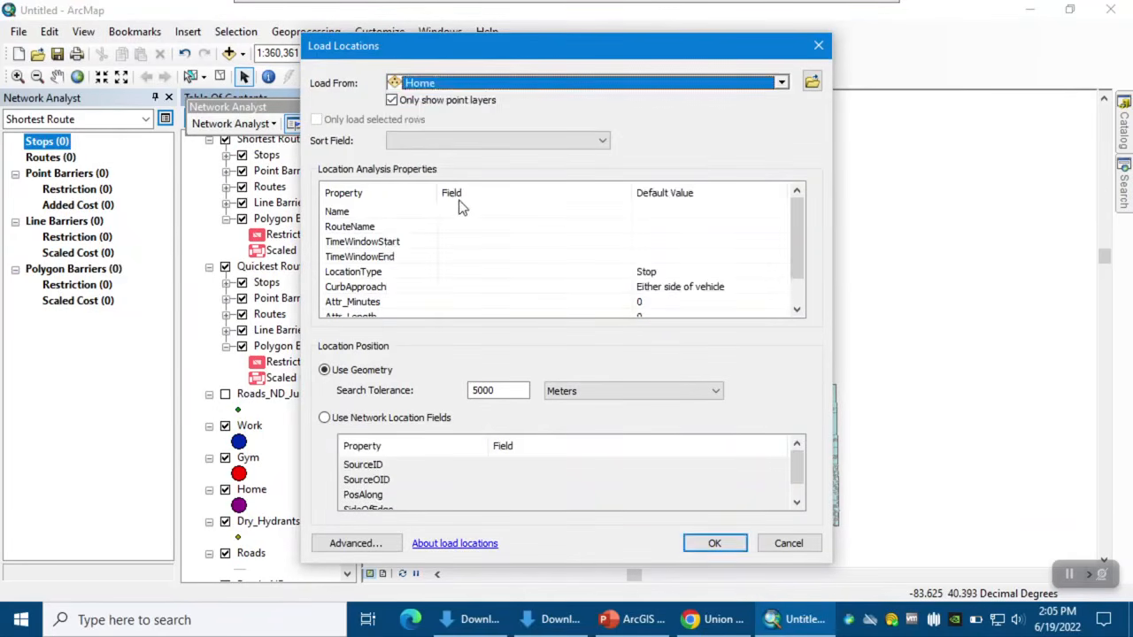
{"action": "left_click", "coordinate": [715, 543]}
Load the Gym layer as the second stop of the Shortest Route analysis.
{"action": "right_click", "coordinate": [60, 144]}
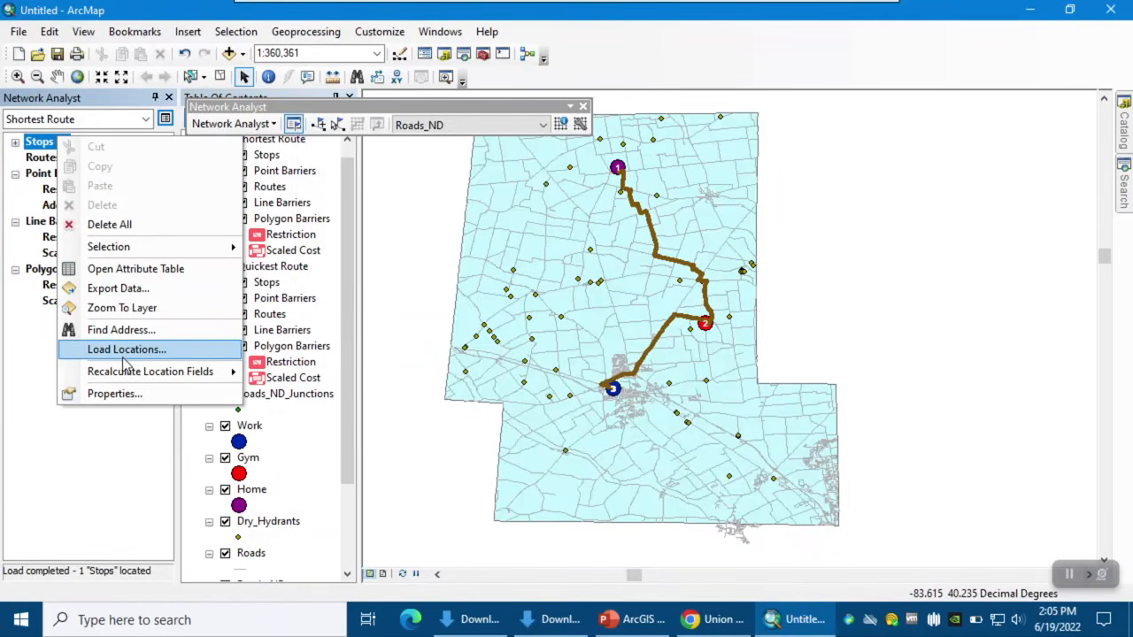
{"action": "left_click", "coordinate": [126, 354]}
{"action": "left_click", "coordinate": [507, 82]}
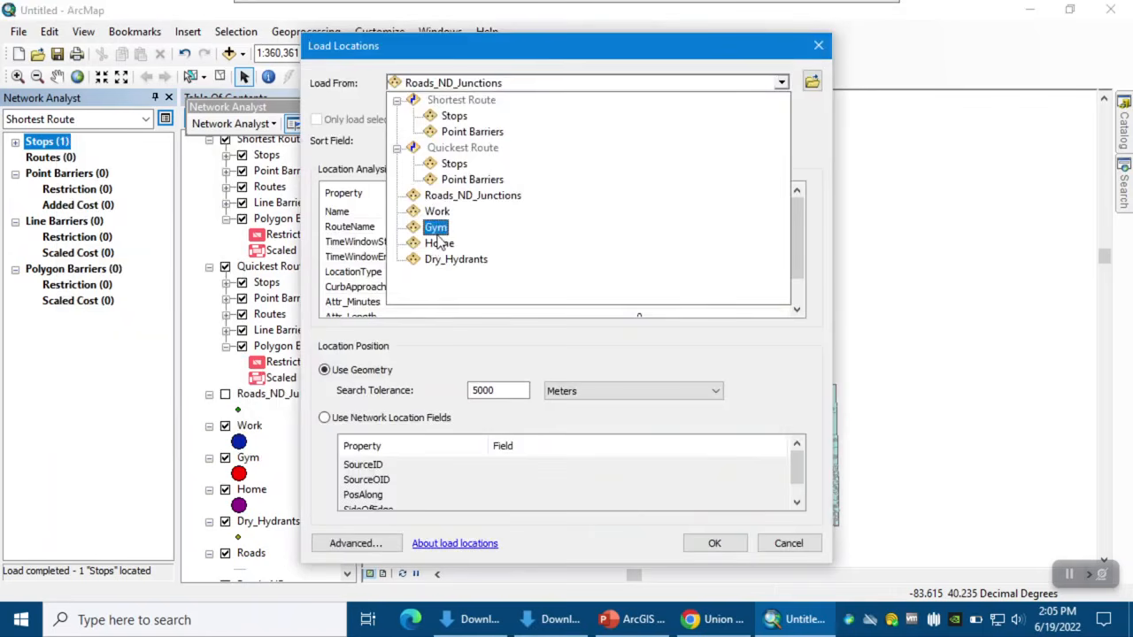
{"action": "left_click", "coordinate": [437, 228]}
{"action": "left_click", "coordinate": [726, 547]}
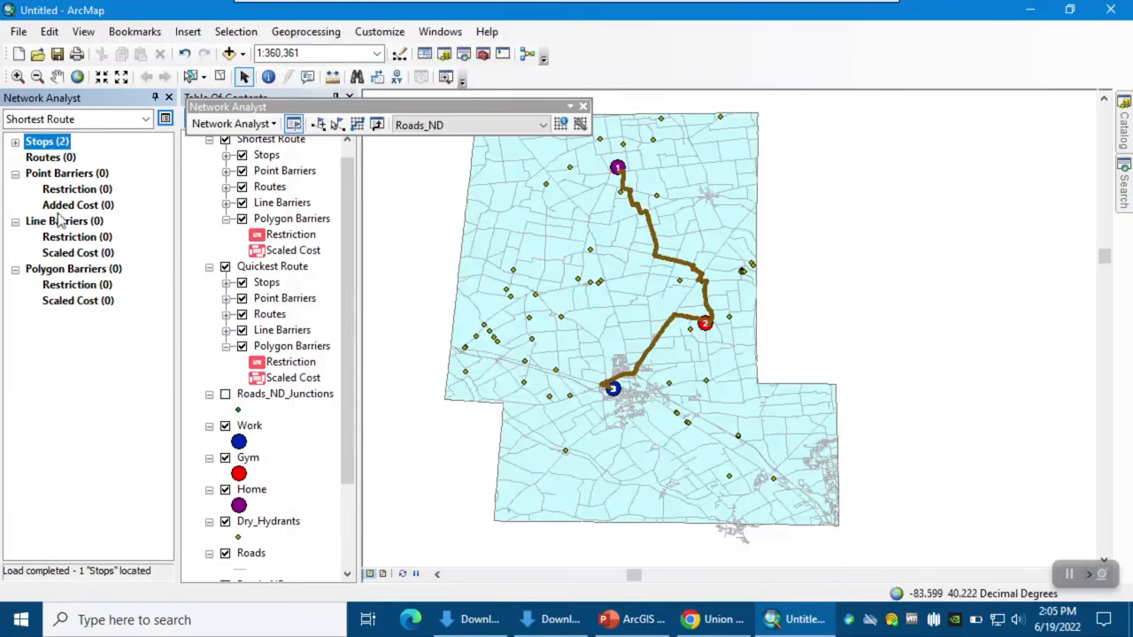
Load the Work layer as the third stop of the Shortest Route analysis.
{"action": "right_click", "coordinate": [42, 139]}
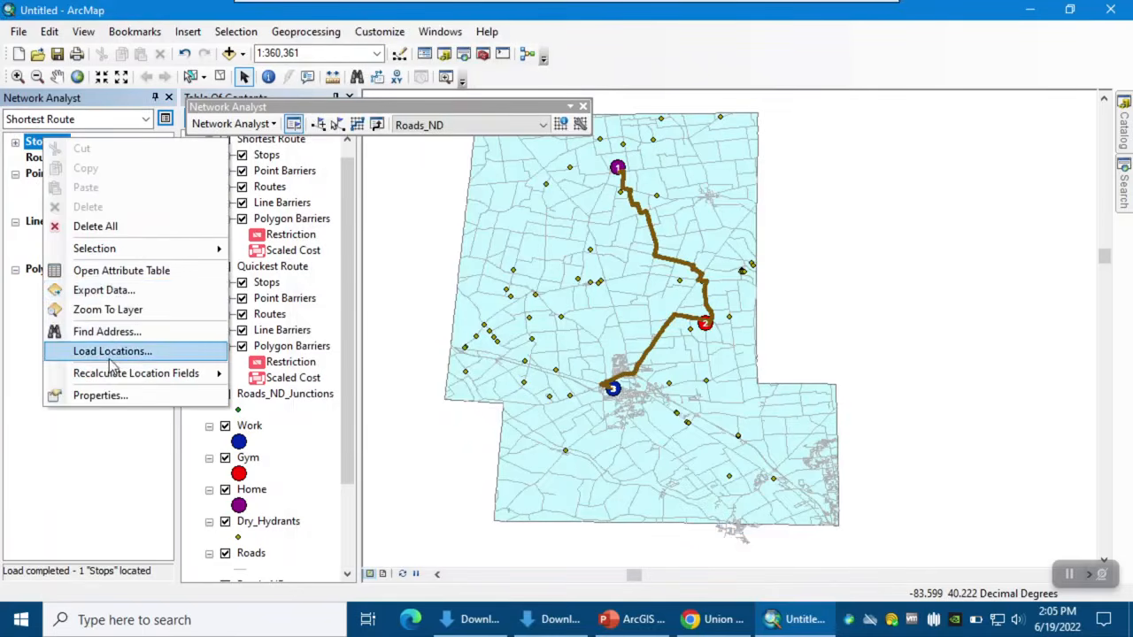
{"action": "left_click", "coordinate": [115, 352]}
{"action": "left_click", "coordinate": [472, 85]}
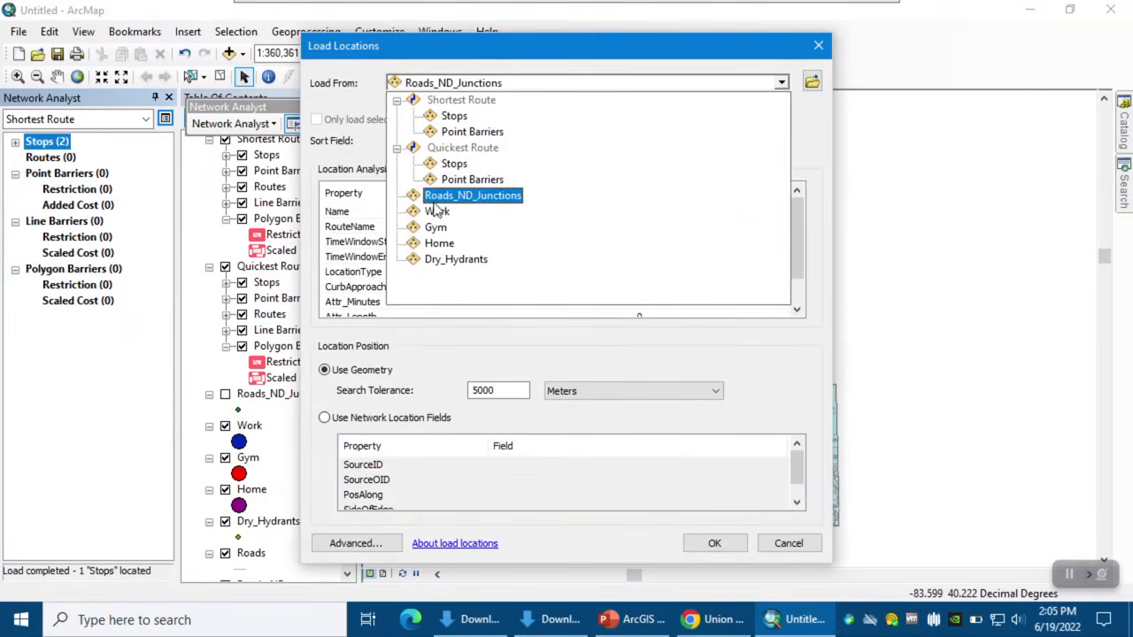
{"action": "left_click", "coordinate": [437, 212]}
{"action": "left_click", "coordinate": [715, 543]}
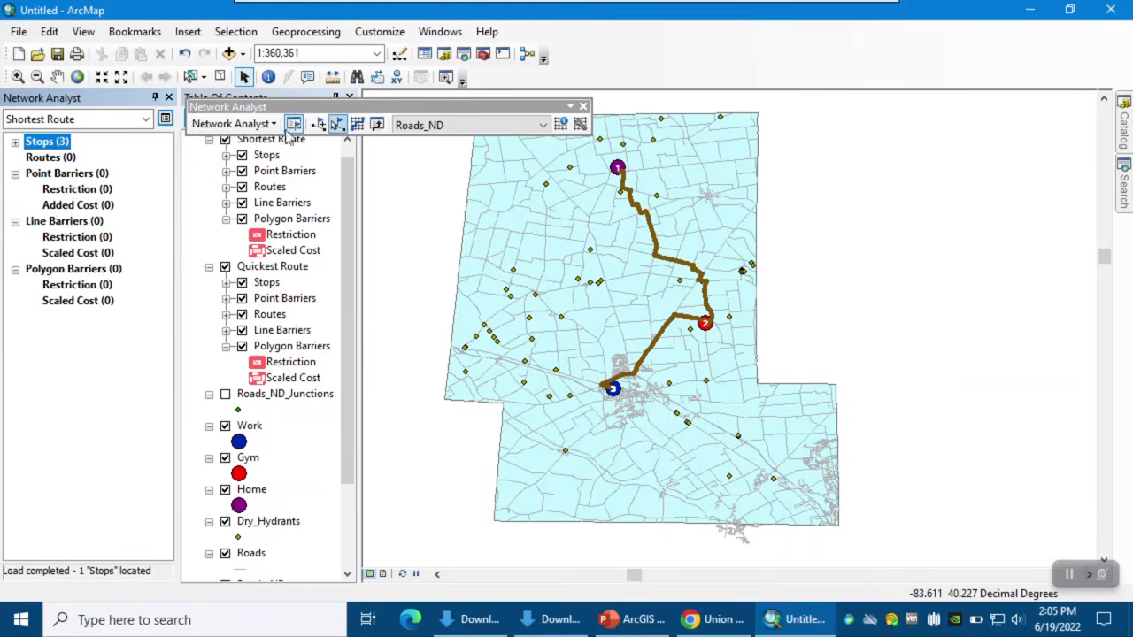
Set the impedance of the Shortest Route layer to Length_mi (Miles) in its analysis settings.
{"action": "left_click", "coordinate": [164, 120]}
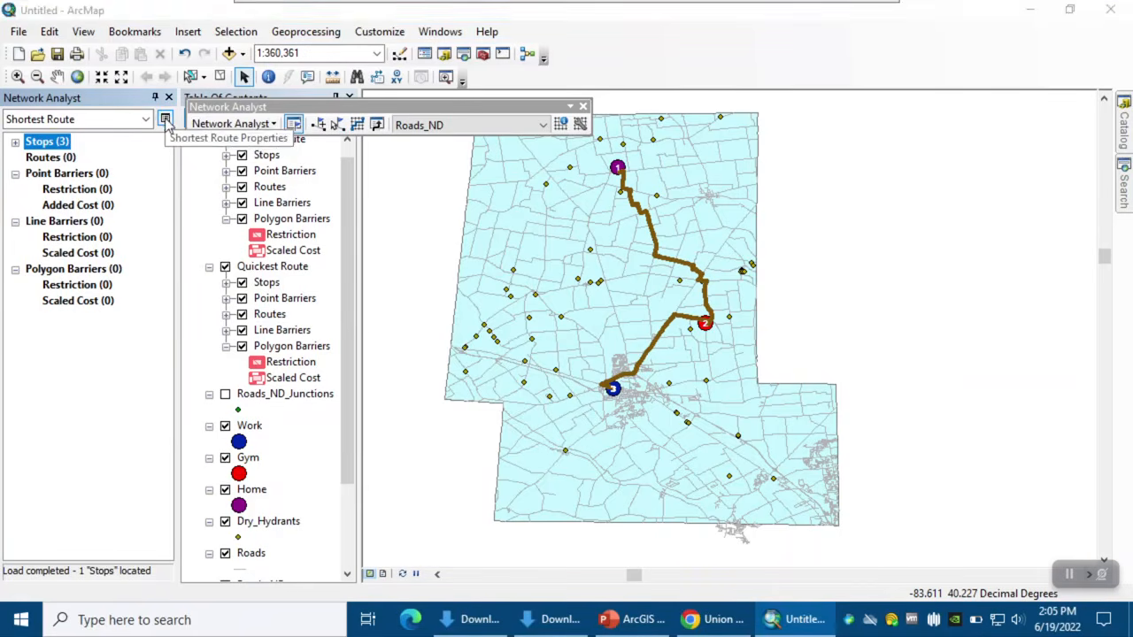
{"action": "left_click", "coordinate": [454, 88]}
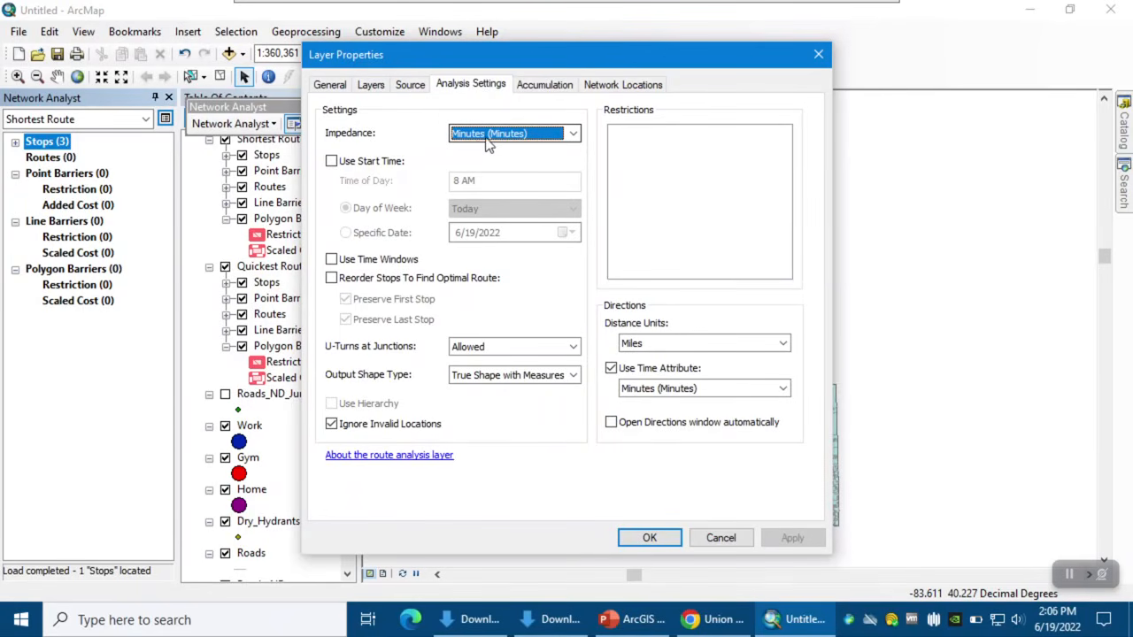
{"action": "left_click", "coordinate": [483, 144]}
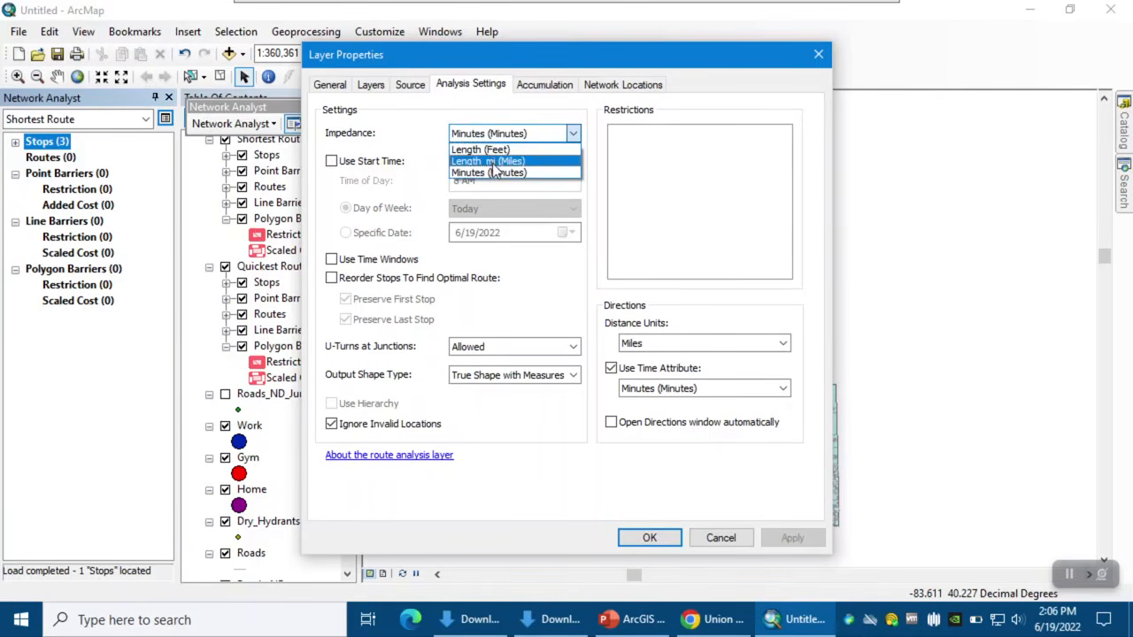
{"action": "left_click", "coordinate": [494, 161]}
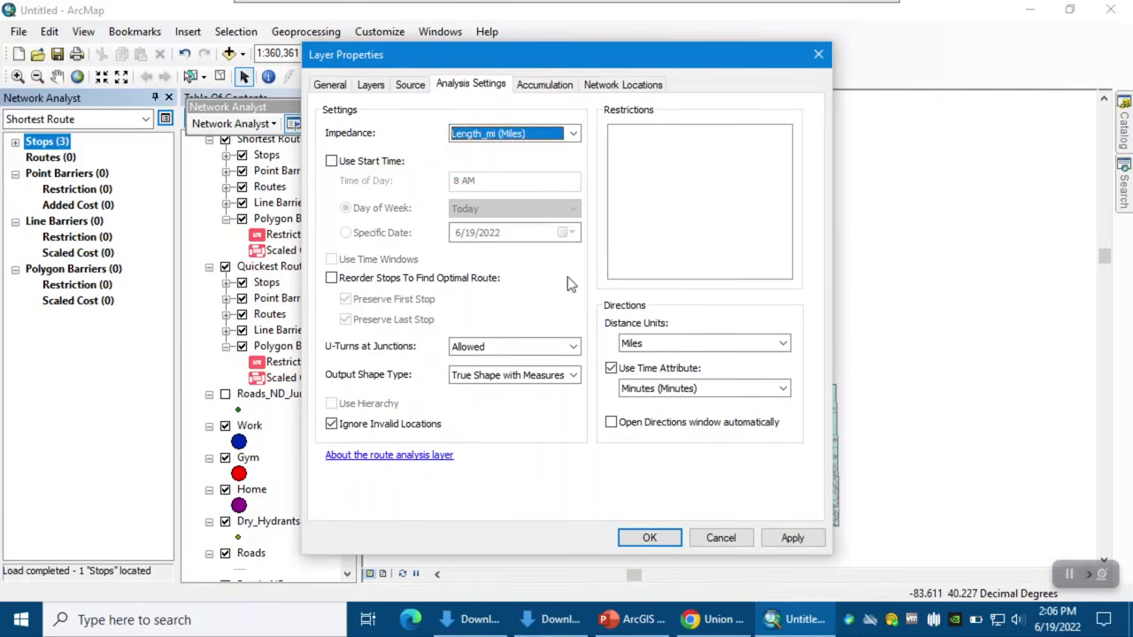
Enable Length_mi as an accumulation attribute for the Shortest Route layer and apply the properties.
{"action": "left_click", "coordinate": [534, 86]}
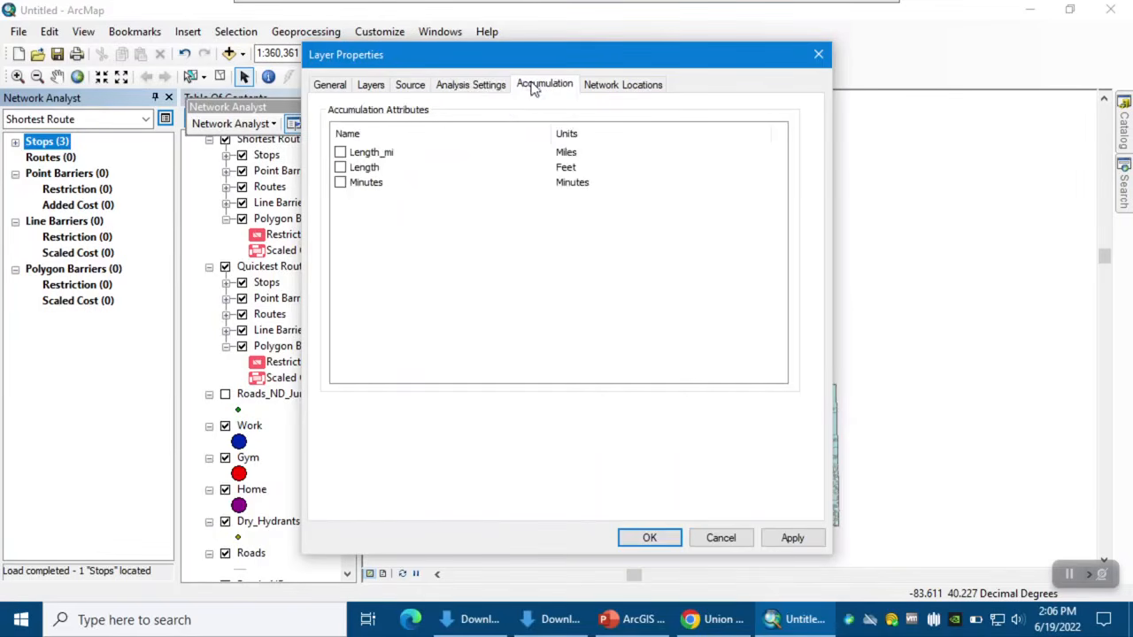
{"action": "left_click", "coordinate": [340, 153]}
{"action": "left_click", "coordinate": [805, 542]}
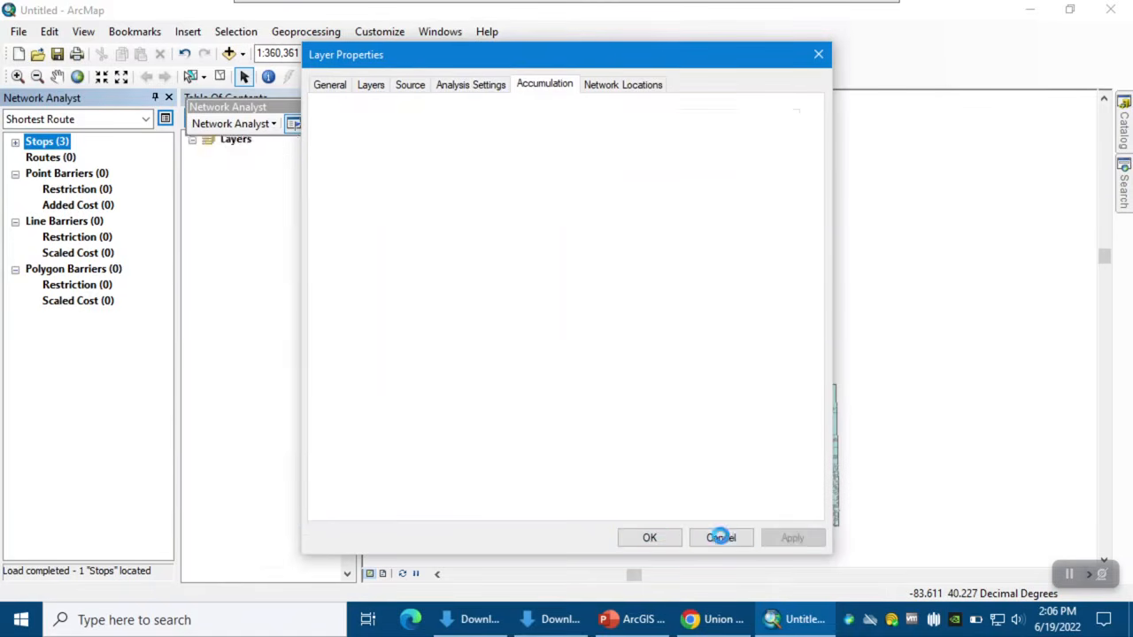
{"action": "left_click", "coordinate": [650, 538]}
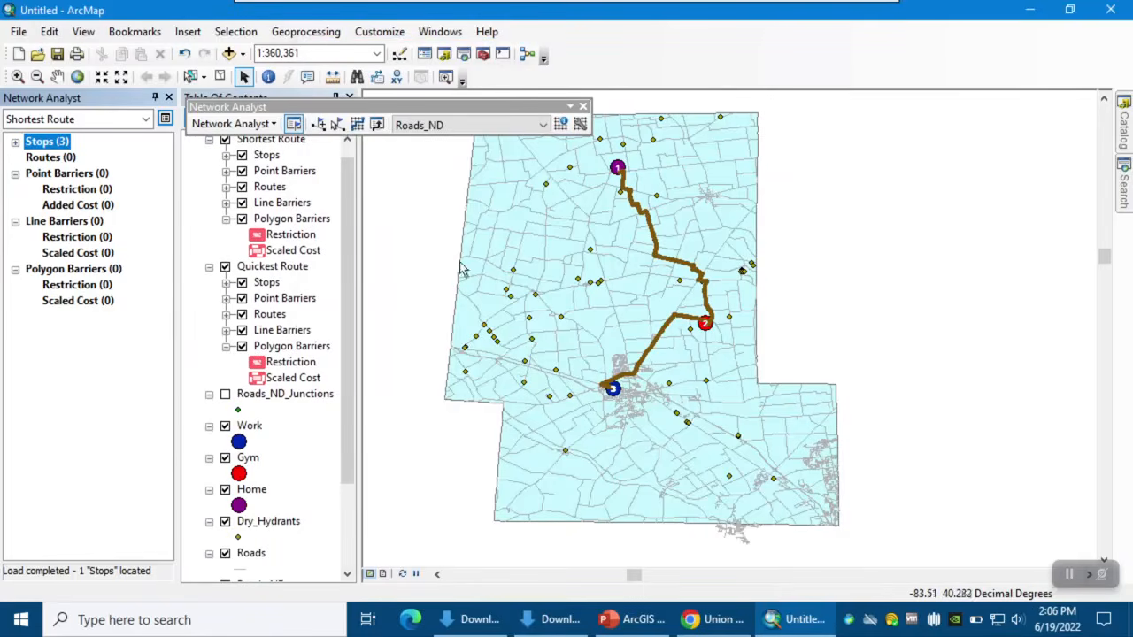
Solve the Shortest Route analysis, expand its Routes class and open the directions for the resulting route.
{"action": "left_click", "coordinate": [357, 125]}
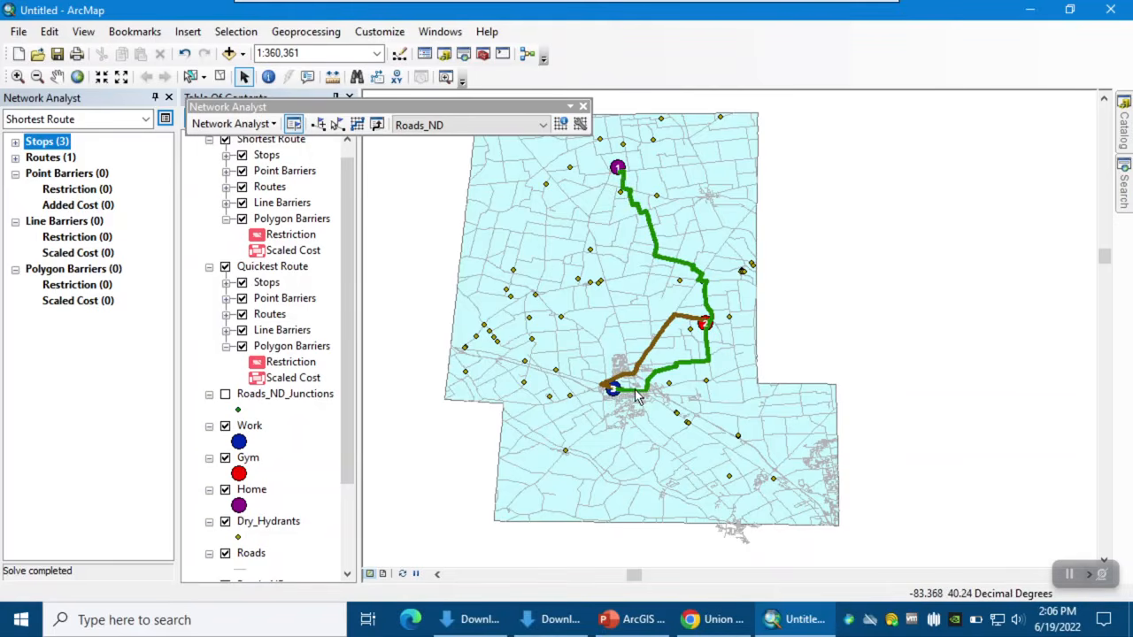
{"action": "left_click", "coordinate": [15, 158]}
{"action": "right_click", "coordinate": [66, 160]}
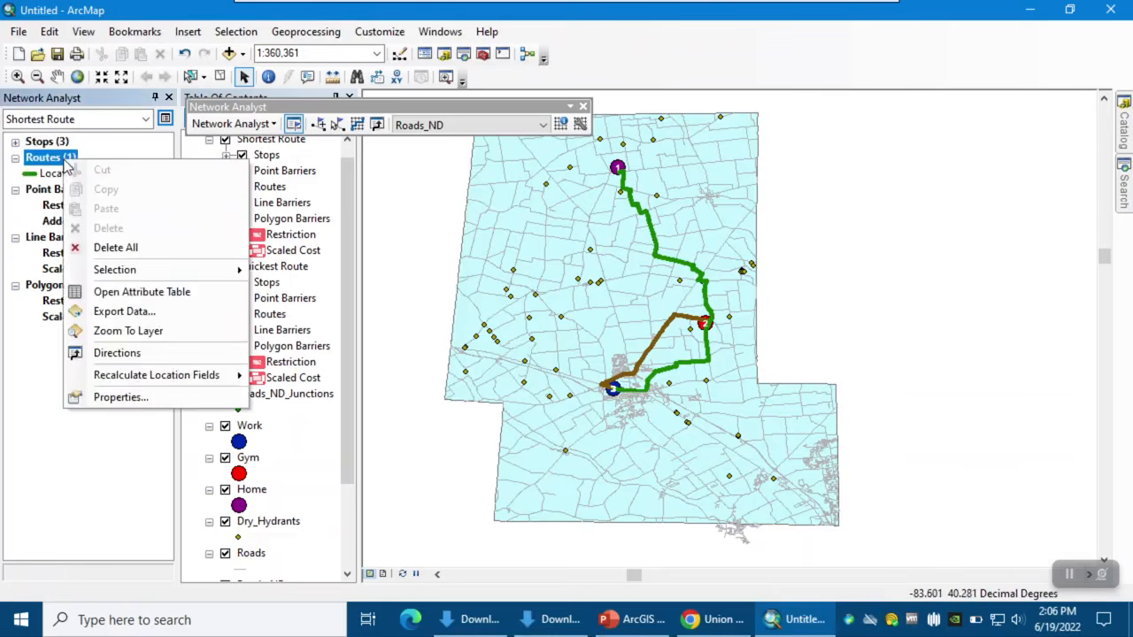
{"action": "left_click", "coordinate": [133, 356]}
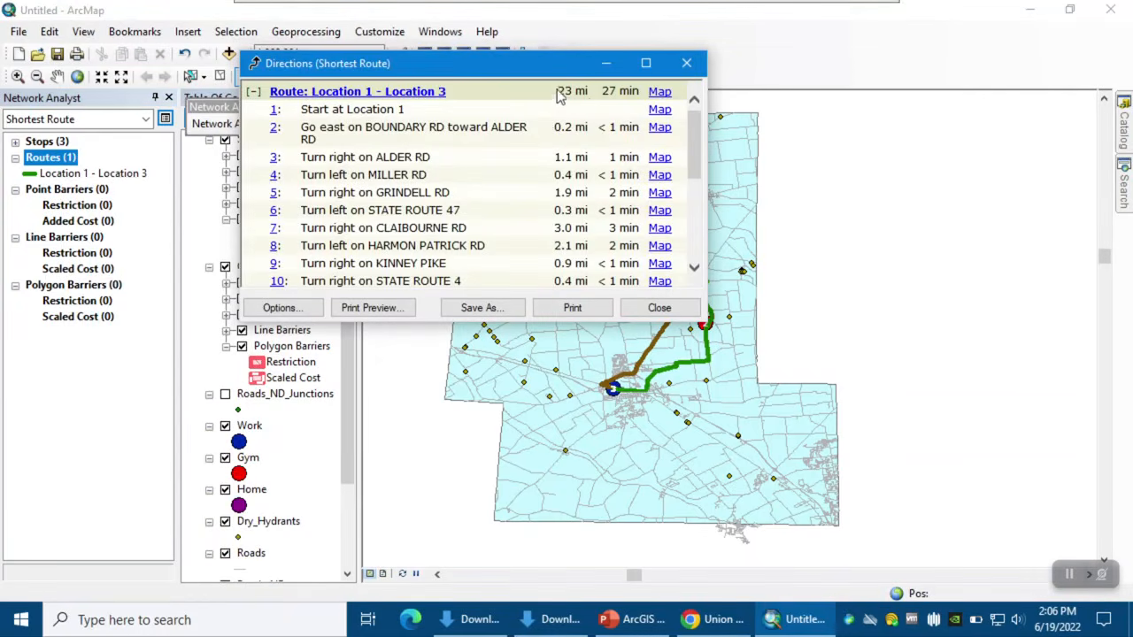
Check the total distance and travel time of the shortest route and close the directions.
{"action": "left_click_drag", "start_coordinate": [557, 96], "coordinate": [634, 96]}
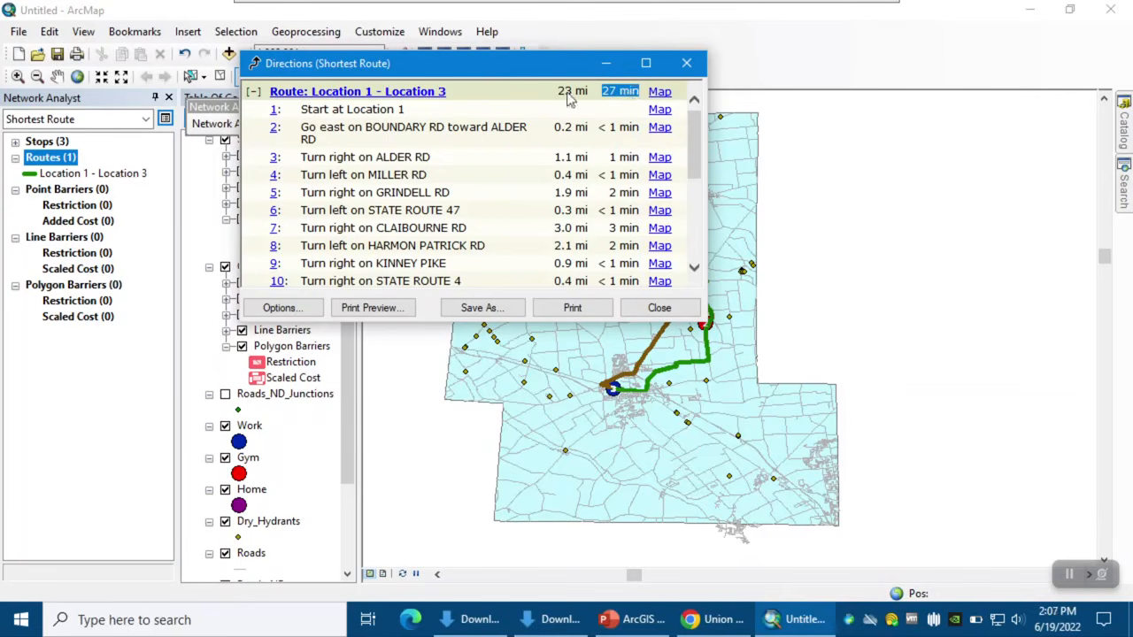
{"action": "left_click_drag", "start_coordinate": [556, 94], "coordinate": [586, 98]}
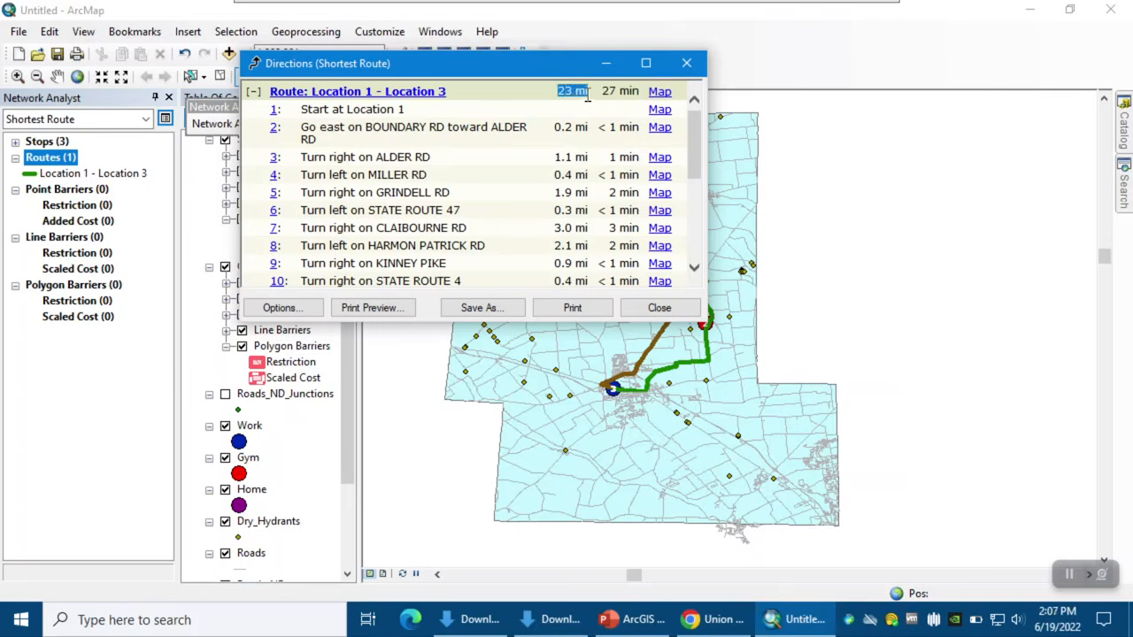
{"action": "left_click", "coordinate": [659, 308]}
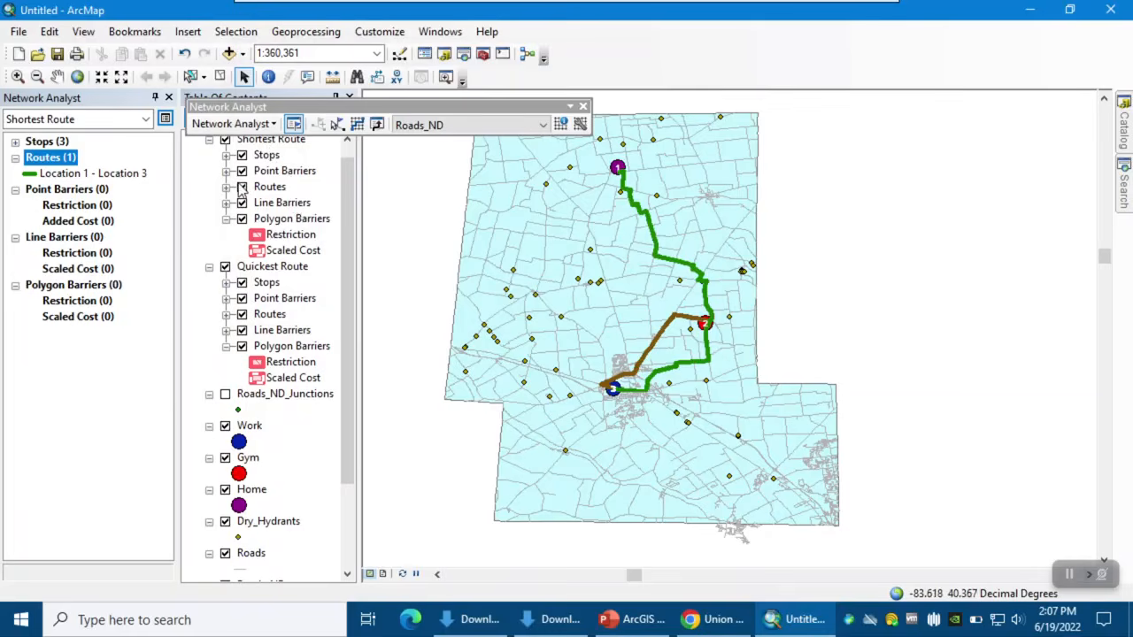
Reopen the Shortest Route directions, expand the Stops class, and read the turn-by-turn directions from Location 1 through Location 2 to Location 3.
{"action": "right_click", "coordinate": [53, 156]}
{"action": "left_click", "coordinate": [99, 349]}
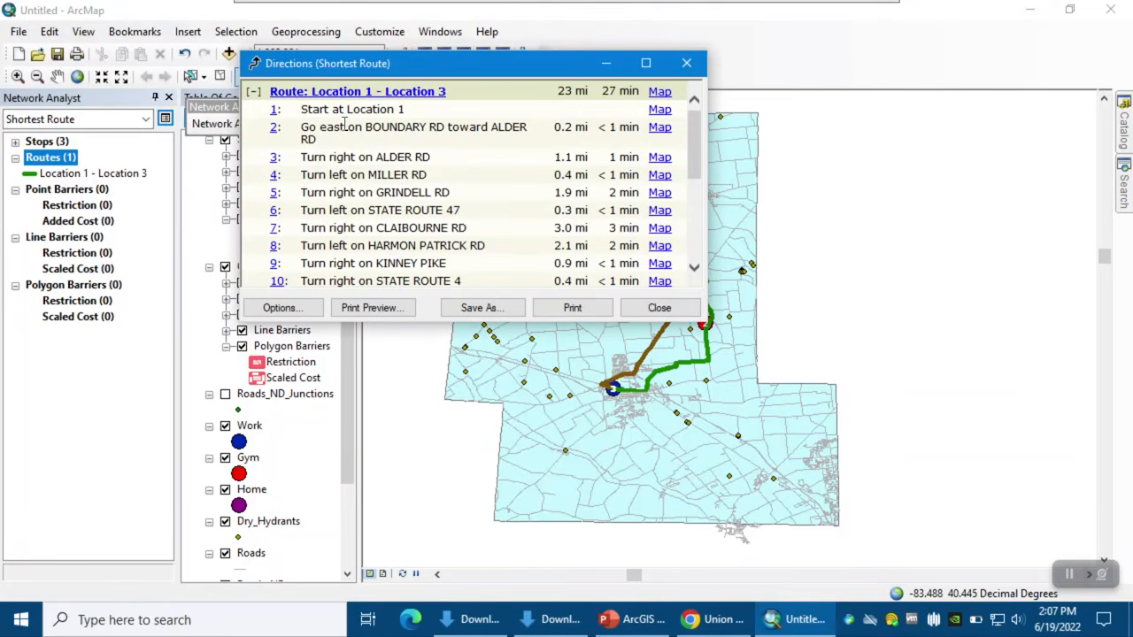
{"action": "left_click", "coordinate": [15, 142]}
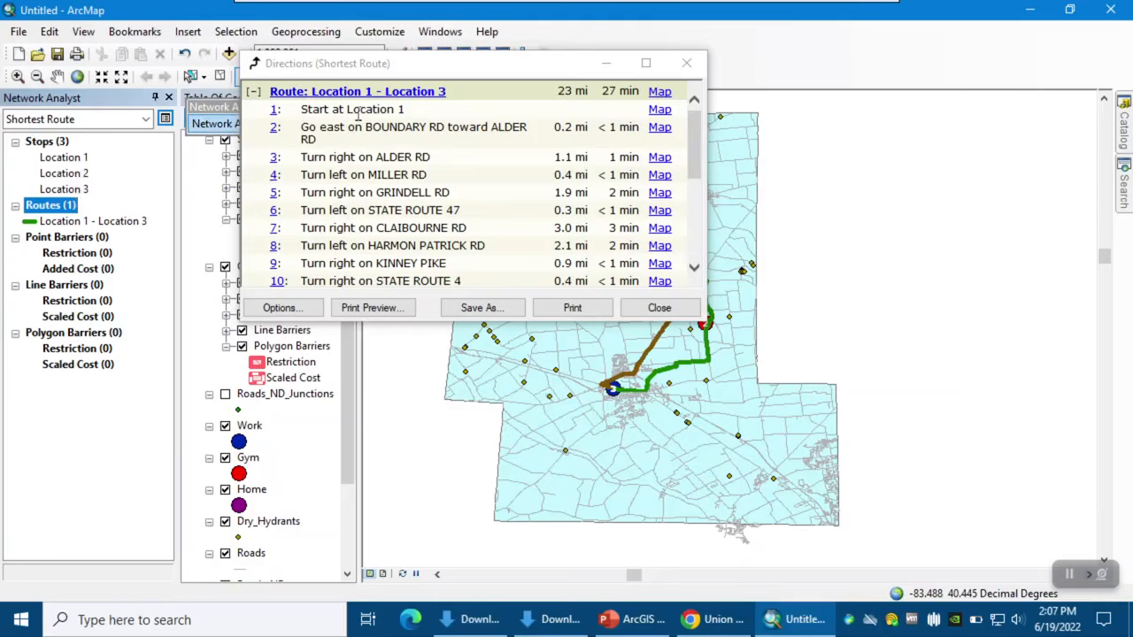
{"action": "scroll", "coordinate": [389, 163], "scroll_direction": "down", "scroll_amount": 5}
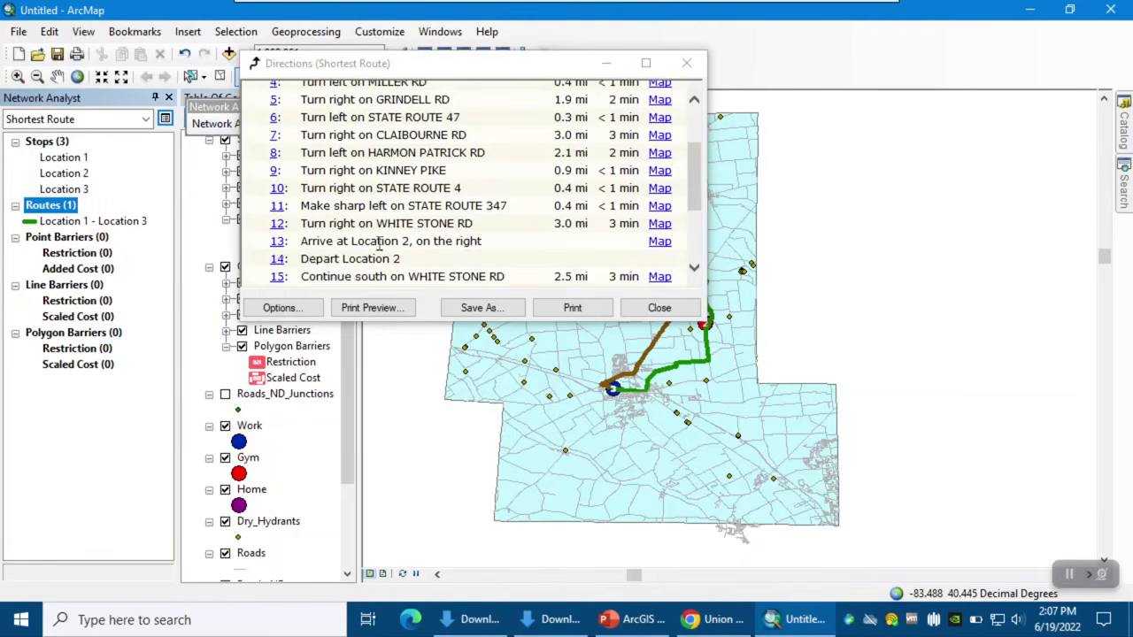
{"action": "scroll", "coordinate": [381, 248], "scroll_direction": "down", "scroll_amount": 2}
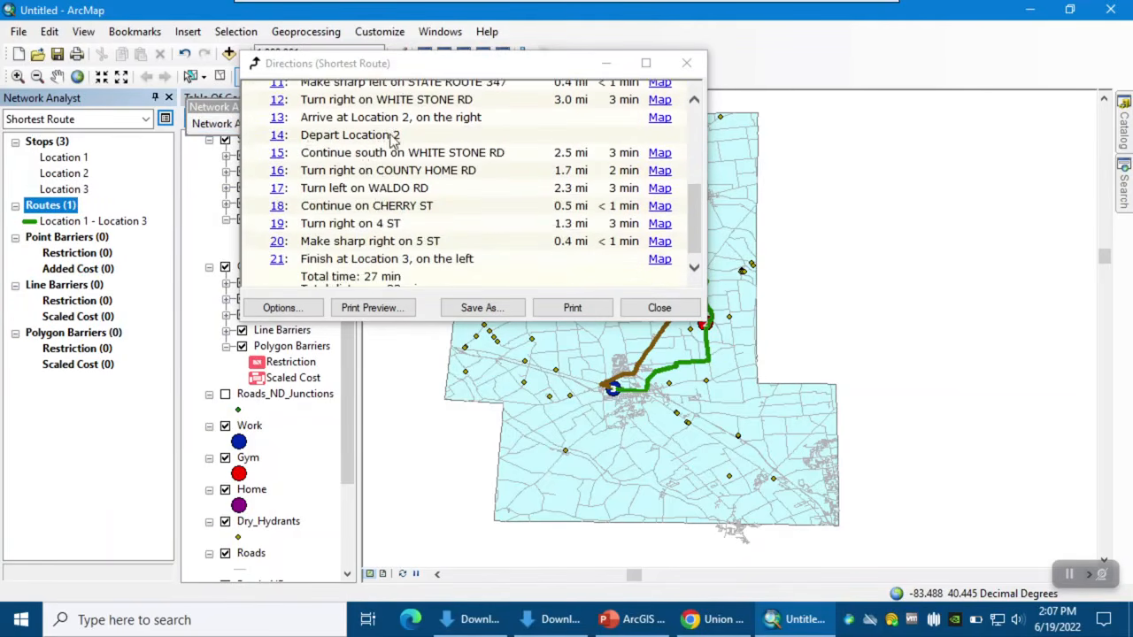
{"action": "scroll", "coordinate": [354, 177], "scroll_direction": "down", "scroll_amount": 1}
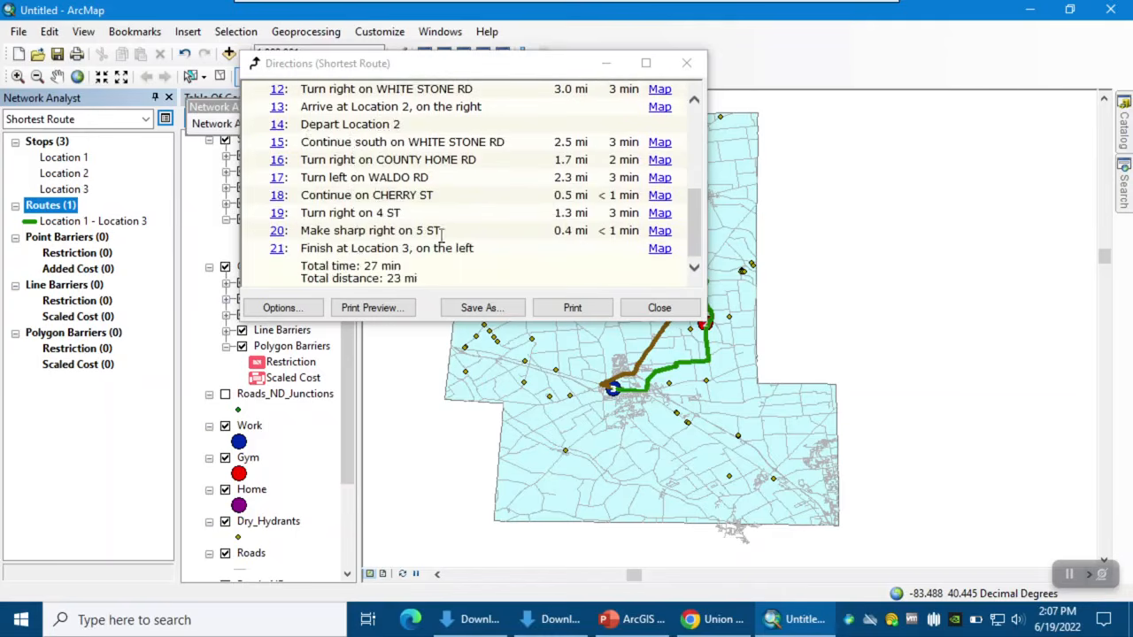
Close the directions and move Location 3 to the first place in the Shortest Route stop order.
{"action": "left_click", "coordinate": [685, 63]}
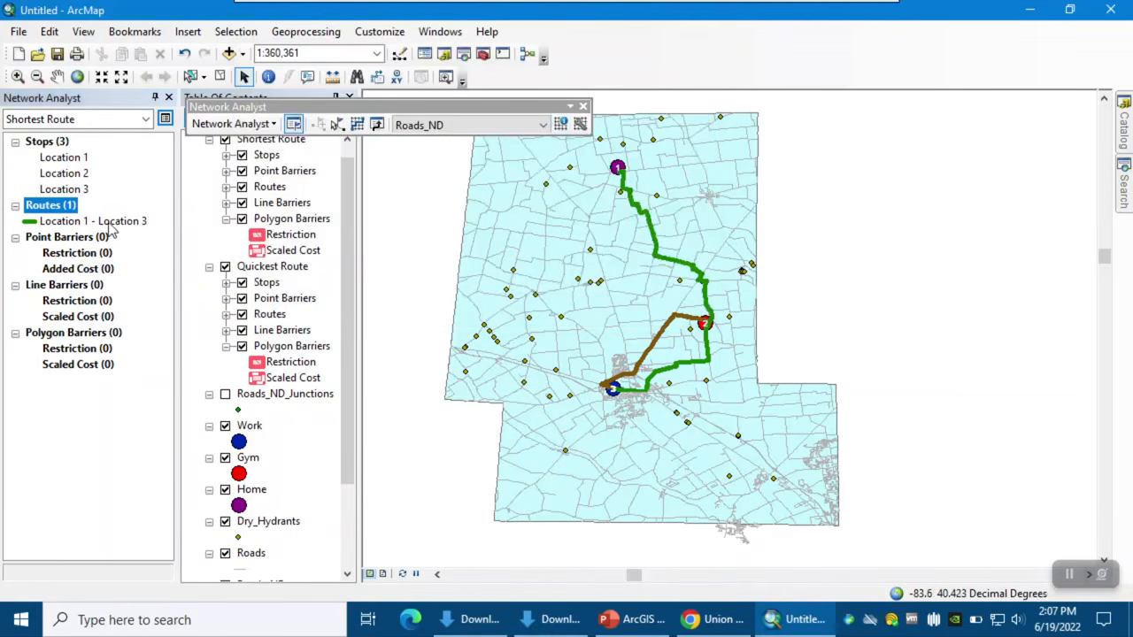
{"action": "left_click", "coordinate": [69, 177]}
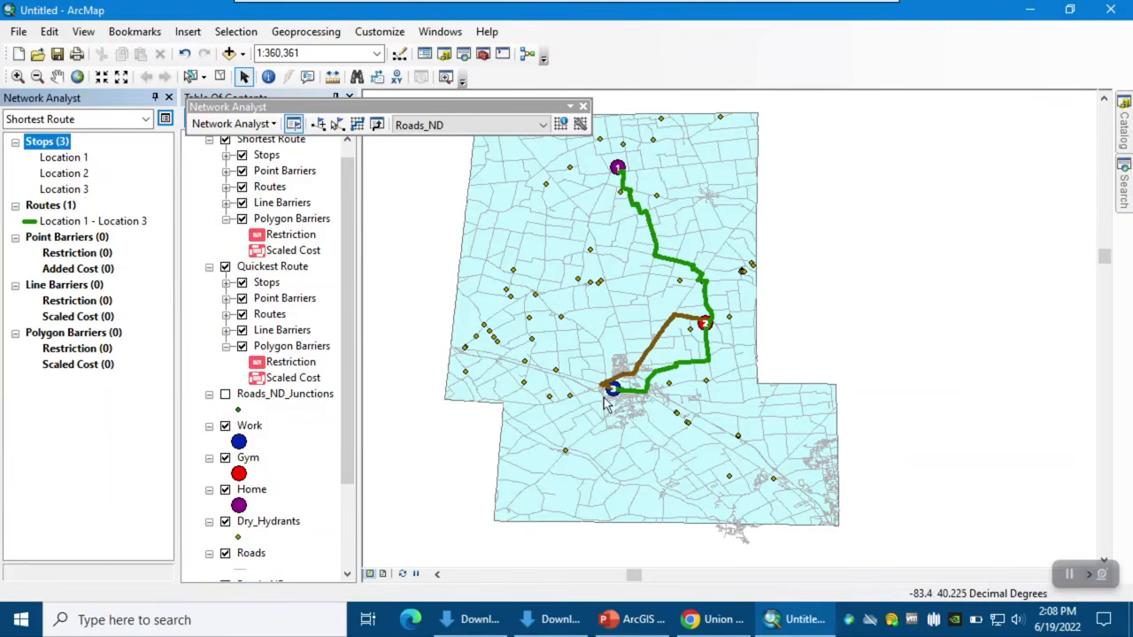
{"action": "left_click", "coordinate": [78, 193]}
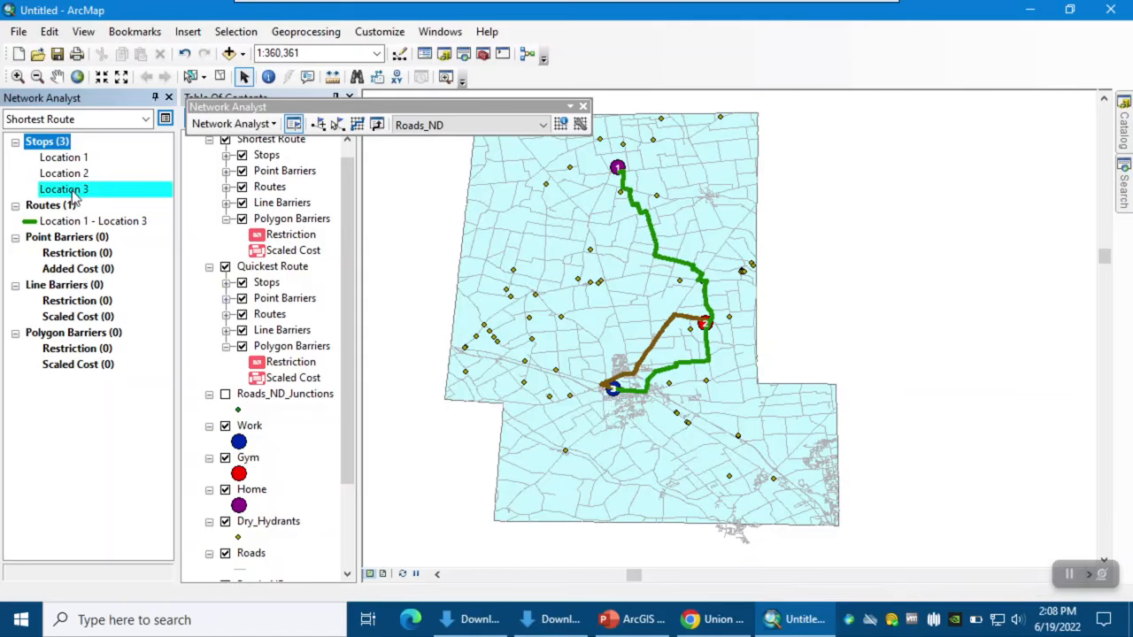
{"action": "left_click_drag", "start_coordinate": [76, 197], "coordinate": [76, 154]}
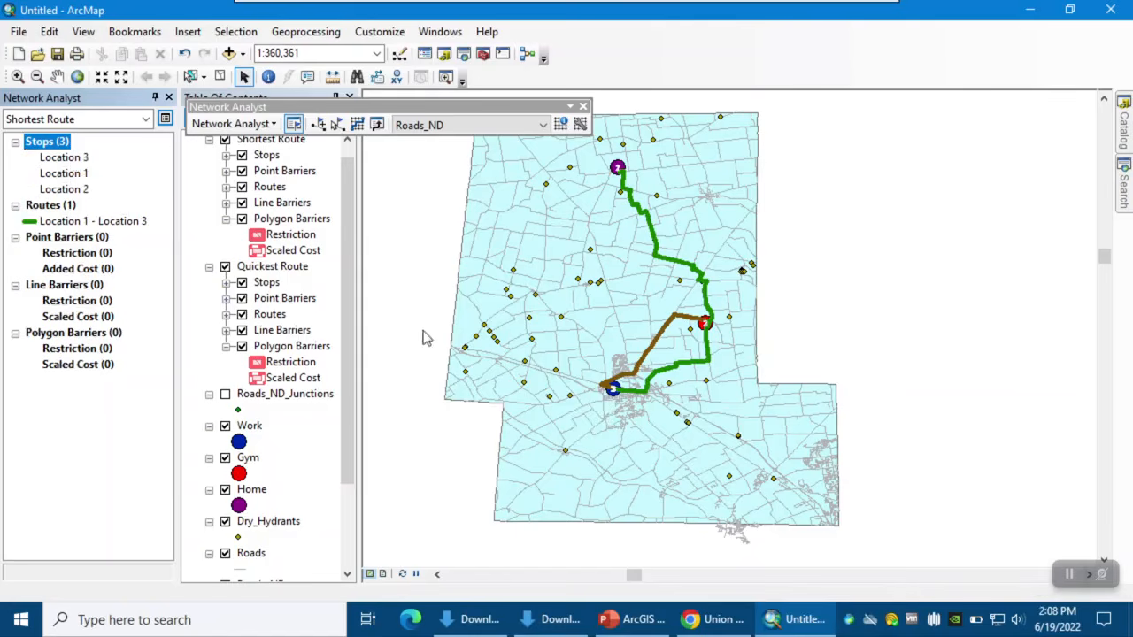
{"action": "left_click", "coordinate": [80, 176]}
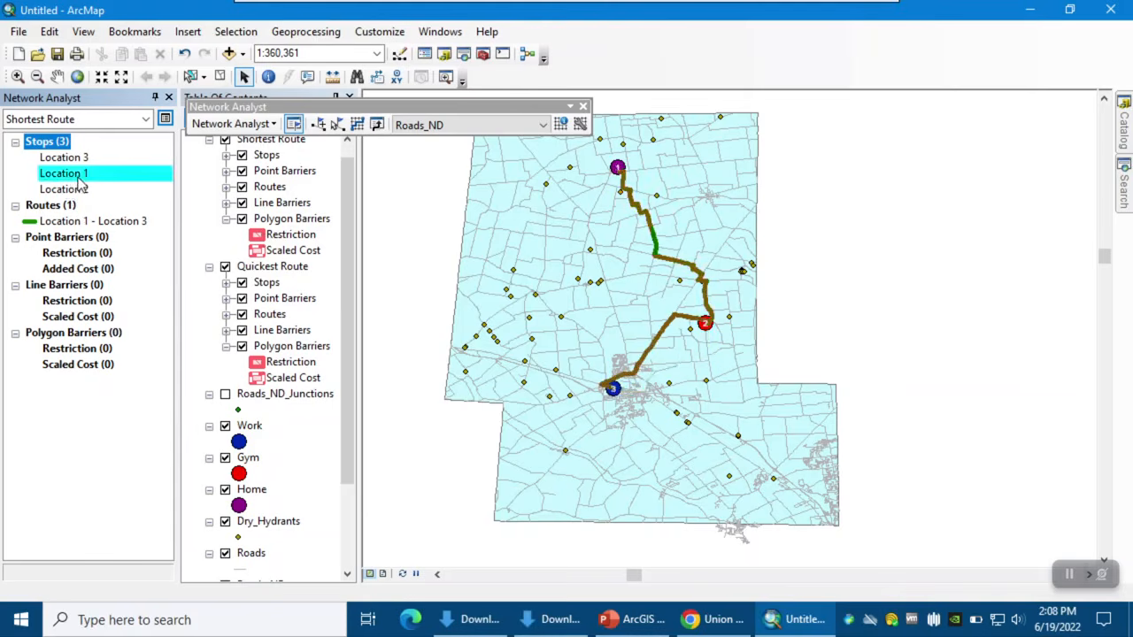
{"action": "left_click", "coordinate": [73, 204]}
{"action": "left_click", "coordinate": [72, 190]}
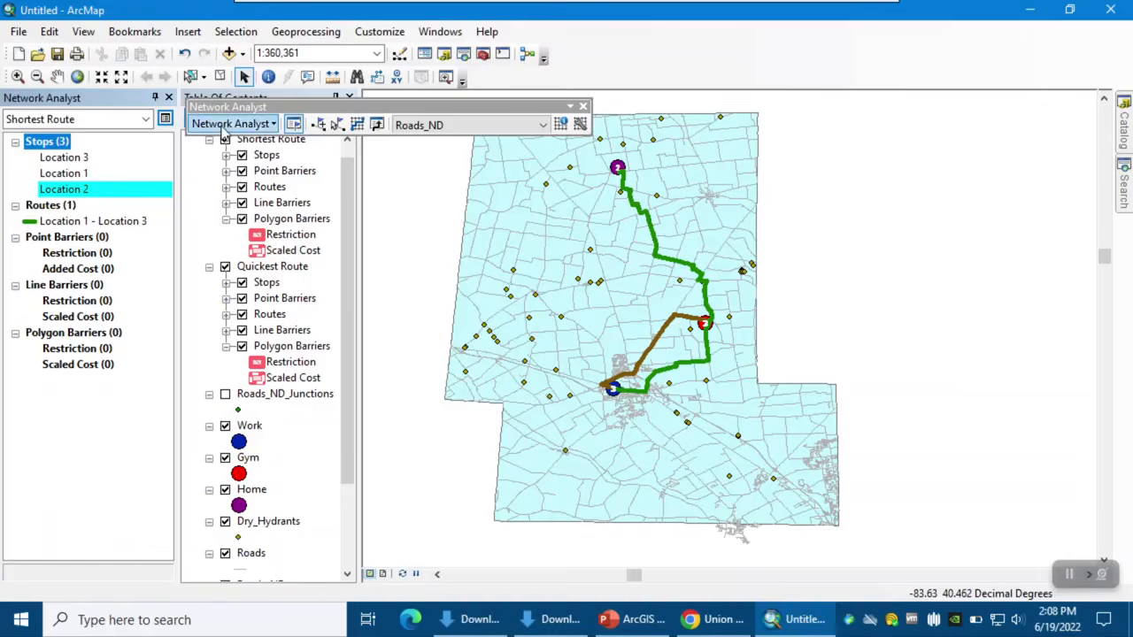
Create a new Closest Facility analysis layer on the Roads_ND network.
{"action": "left_click", "coordinate": [228, 123]}
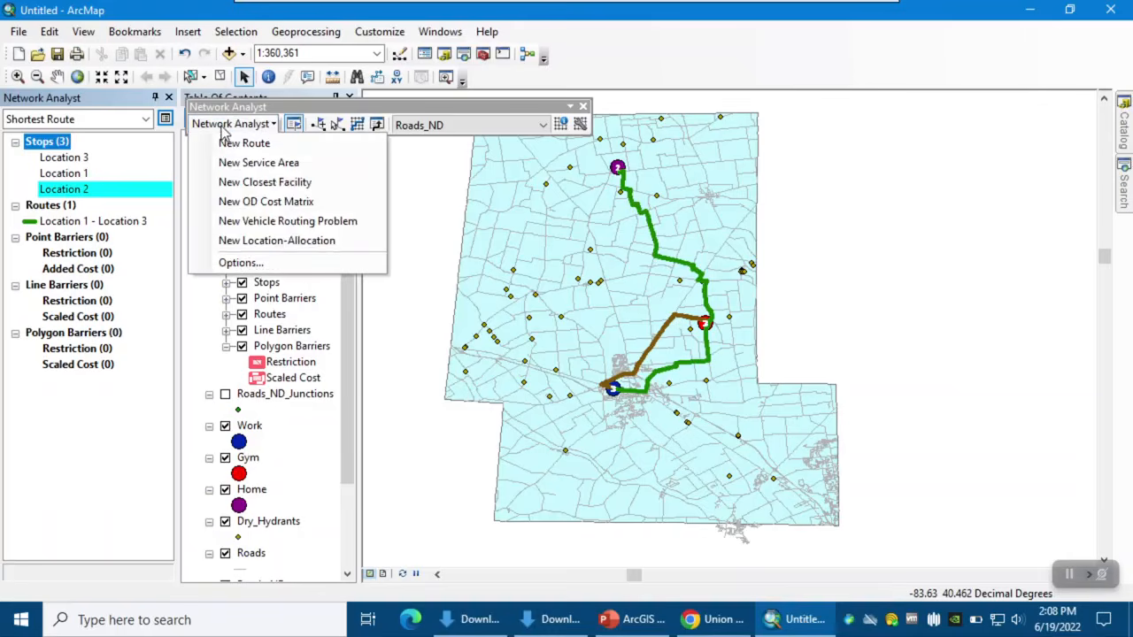
{"action": "left_click", "coordinate": [254, 184]}
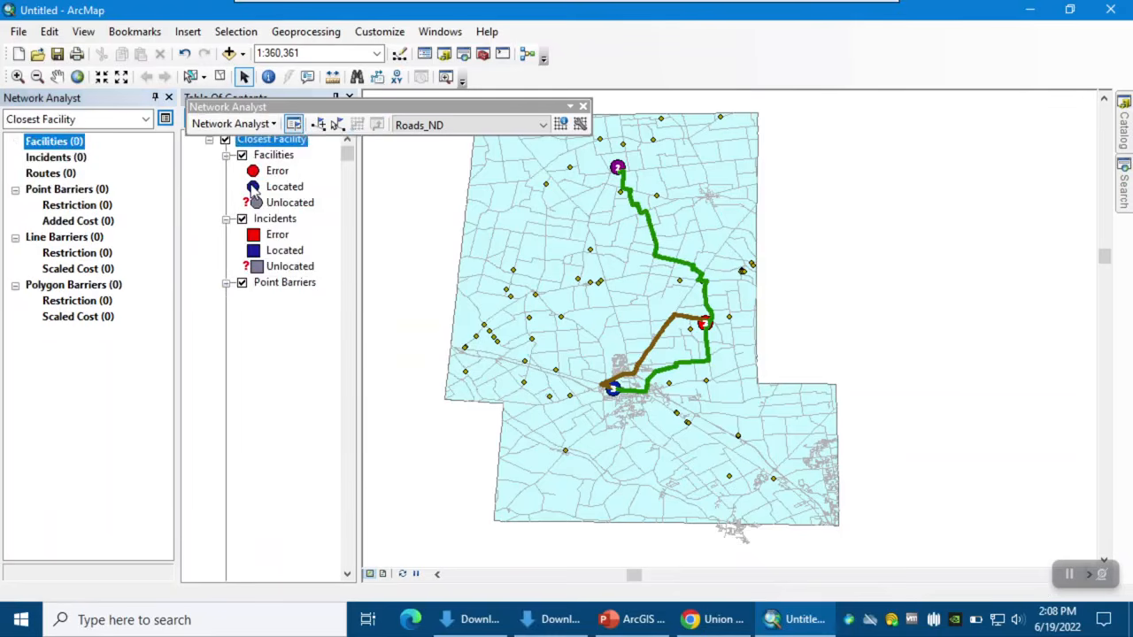
{"action": "left_click", "coordinate": [228, 123]}
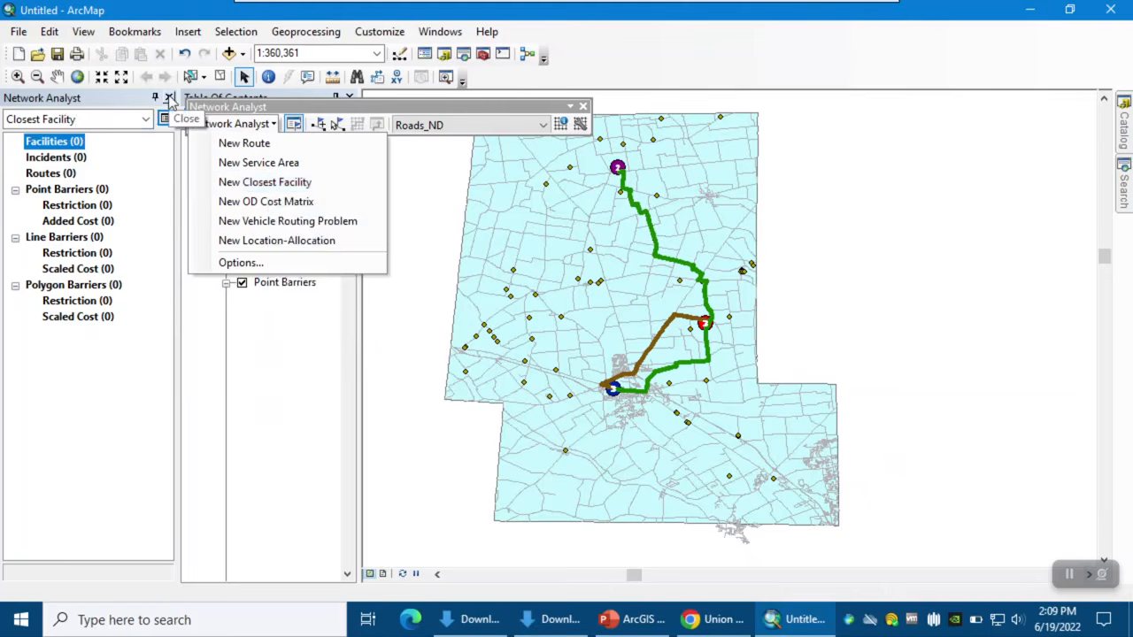
{"action": "left_click", "coordinate": [511, 107]}
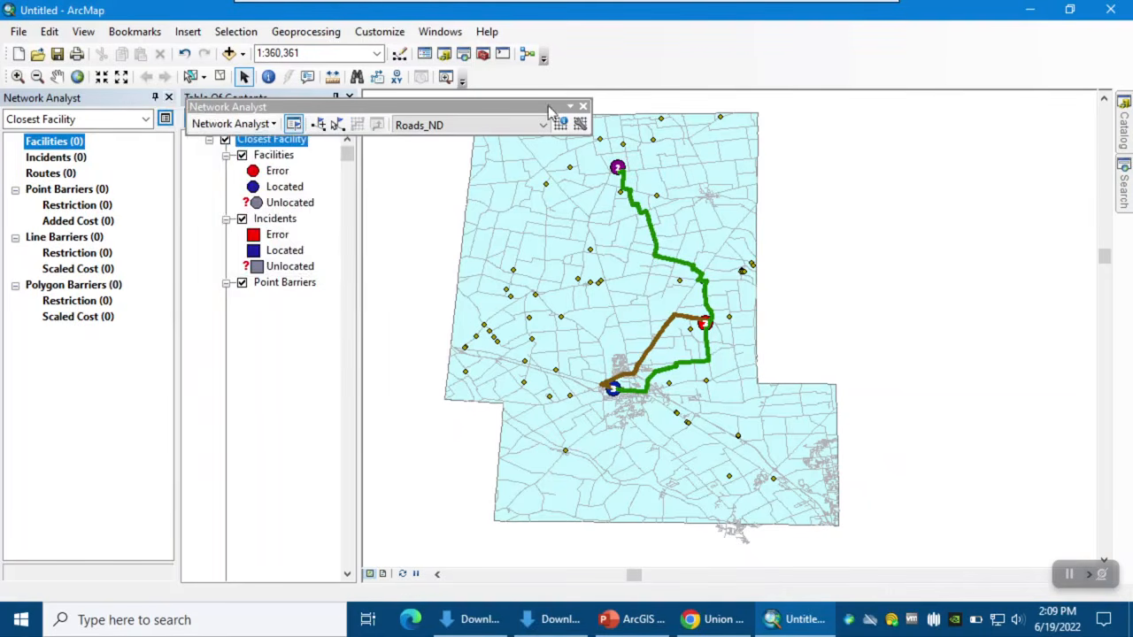
Dock the floating Network Analyst toolbar above the map and collapse the Closest Facility layer in the table of contents.
{"action": "left_click_drag", "start_coordinate": [551, 118], "coordinate": [778, 100]}
{"action": "left_click", "coordinate": [209, 162]}
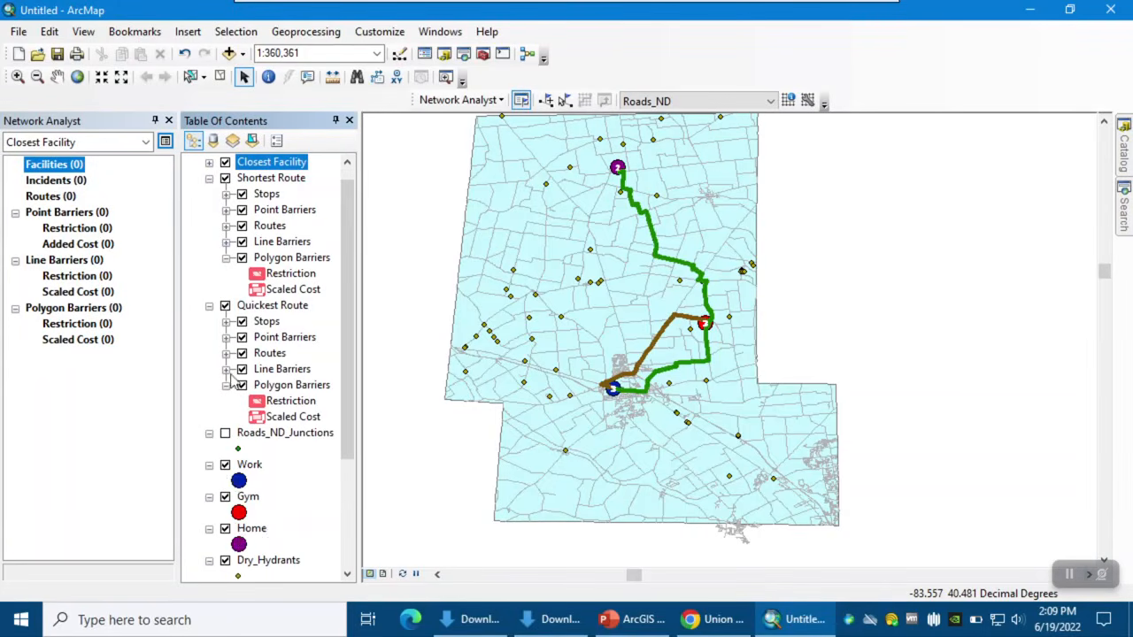
Hide the Quickest Route layer and all of its sublayers: Stops, Point Barriers, Routes, Line Barriers and Polygon Barriers.
{"action": "left_click", "coordinate": [225, 305]}
{"action": "left_click", "coordinate": [241, 322]}
{"action": "left_click", "coordinate": [242, 337]}
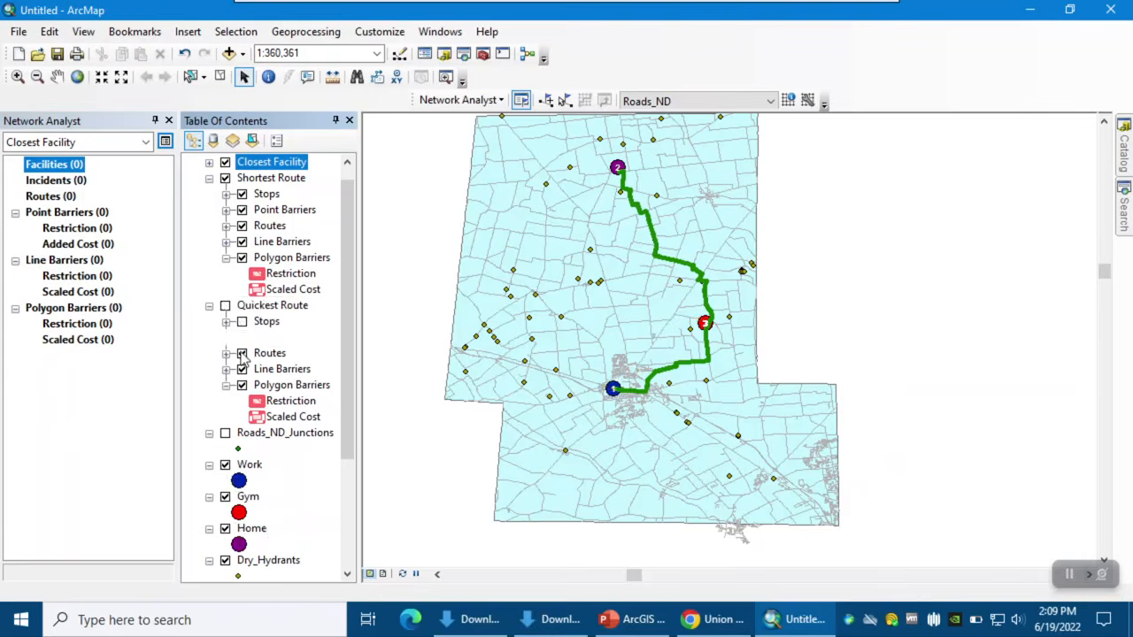
{"action": "left_click", "coordinate": [242, 353]}
{"action": "left_click", "coordinate": [241, 385]}
{"action": "left_click", "coordinate": [242, 369]}
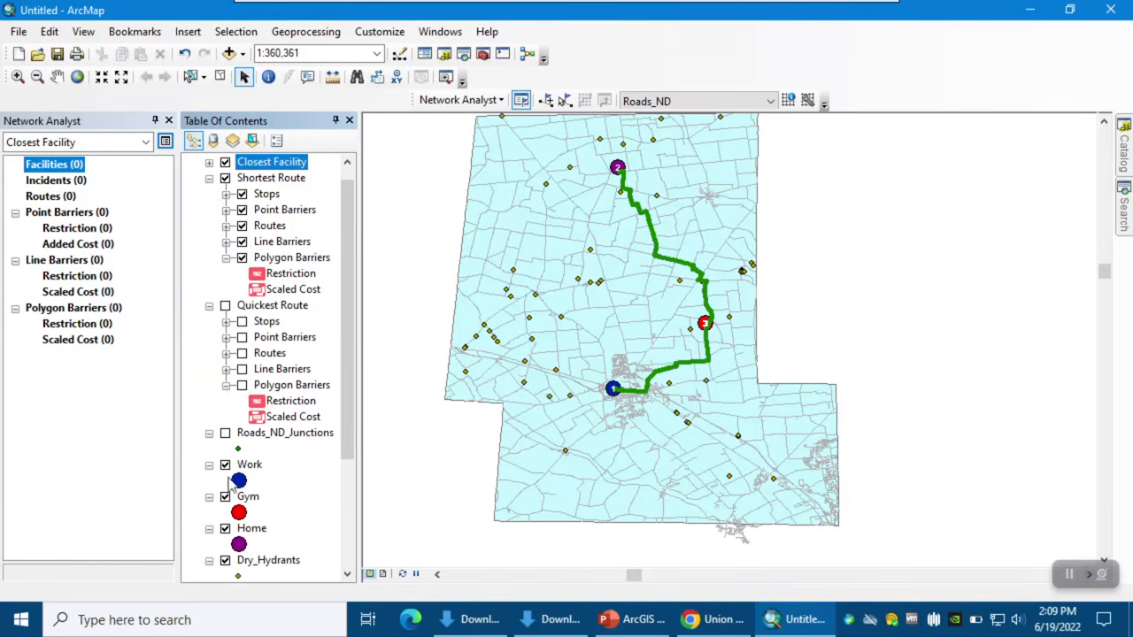
Hide the Stops, Routes and all barrier sublayers of the Shortest Route layer.
{"action": "left_click", "coordinate": [242, 194]}
{"action": "left_click", "coordinate": [242, 209]}
{"action": "left_click", "coordinate": [242, 226]}
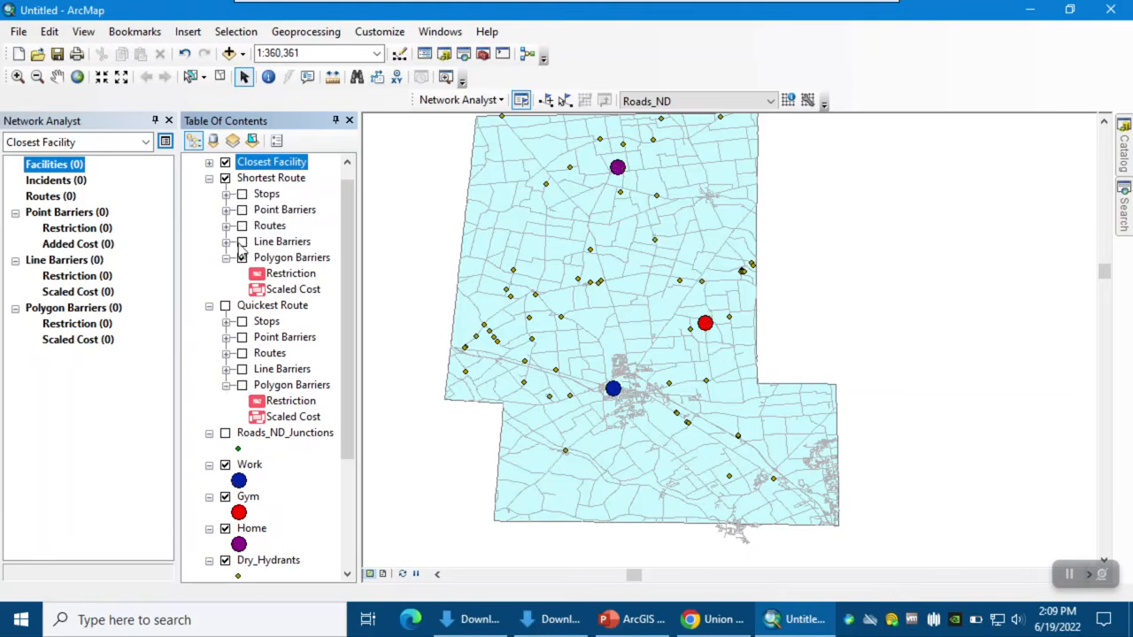
{"action": "left_click", "coordinate": [242, 258]}
{"action": "left_click", "coordinate": [242, 242]}
Hide the Work, Gym, Dry_Hydrants and Roads layers, leaving Home and Union_county displayed.
{"action": "scroll", "coordinate": [277, 400], "scroll_direction": "down", "scroll_amount": 1}
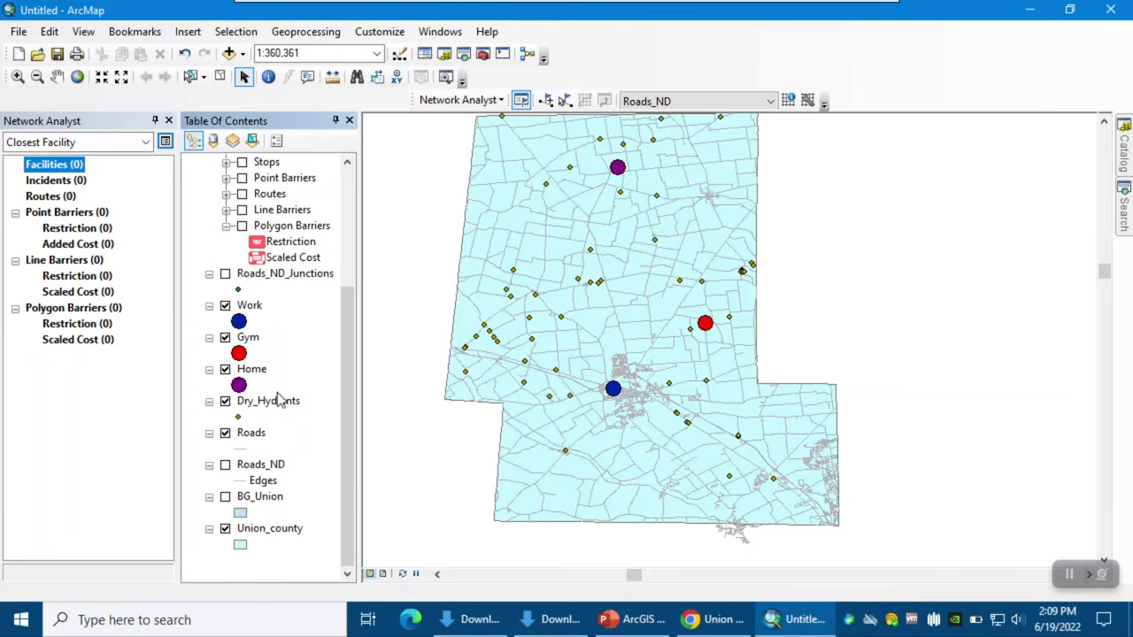
{"action": "left_click", "coordinate": [224, 305]}
{"action": "left_click", "coordinate": [225, 337]}
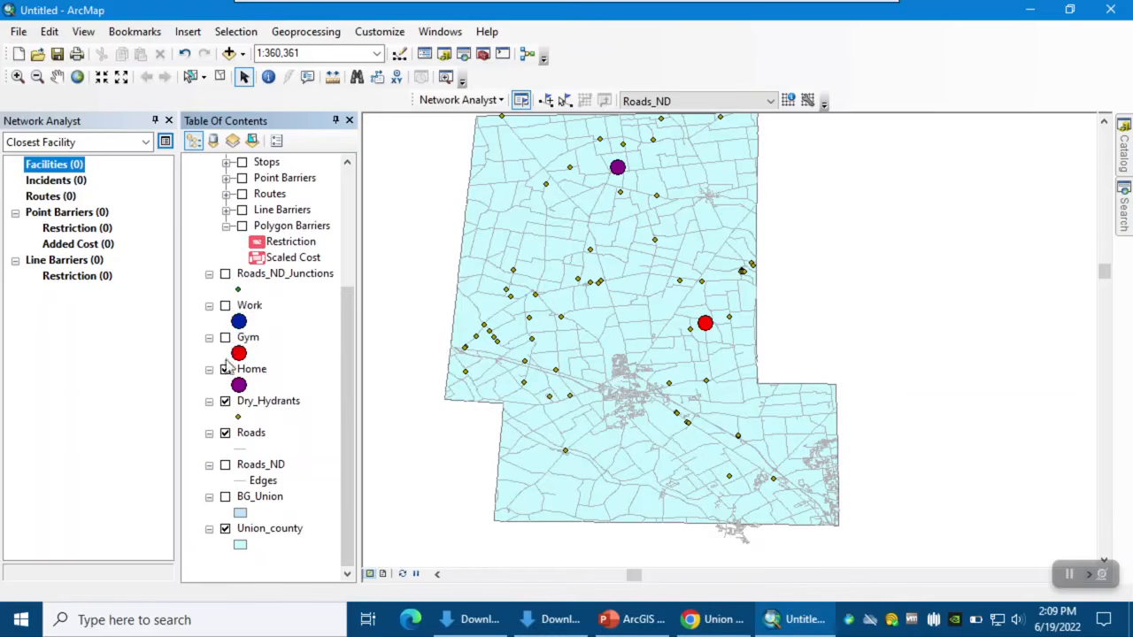
{"action": "left_click", "coordinate": [225, 401]}
{"action": "left_click", "coordinate": [225, 432]}
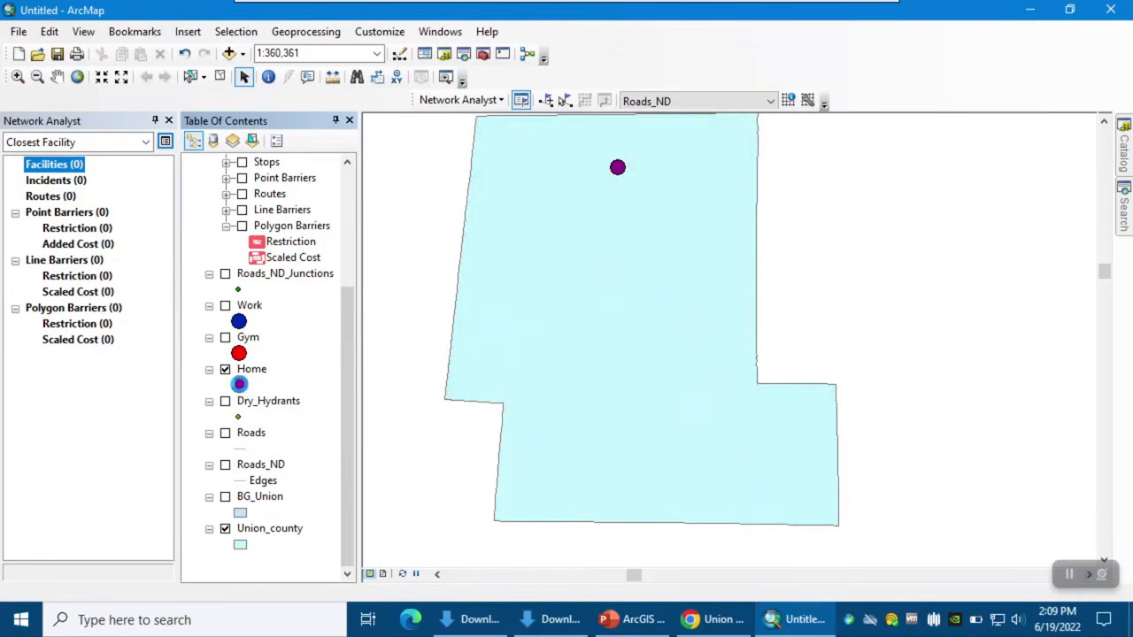
Rename the Home layer as Fire.
{"action": "left_click", "coordinate": [239, 383]}
{"action": "left_click", "coordinate": [777, 93]}
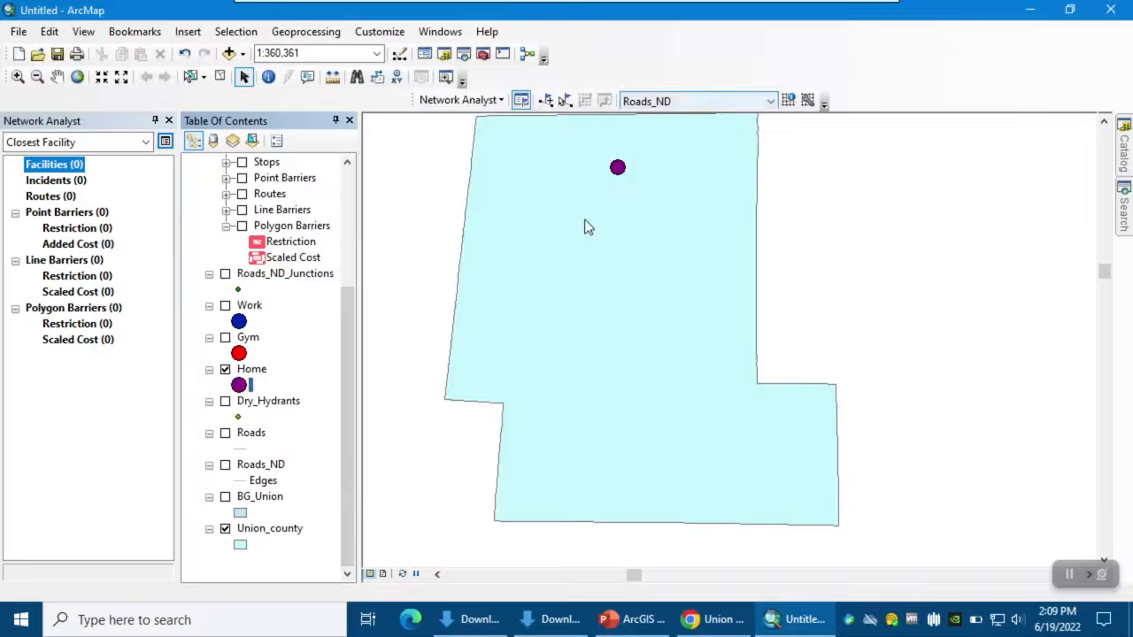
{"action": "left_click", "coordinate": [252, 371]}
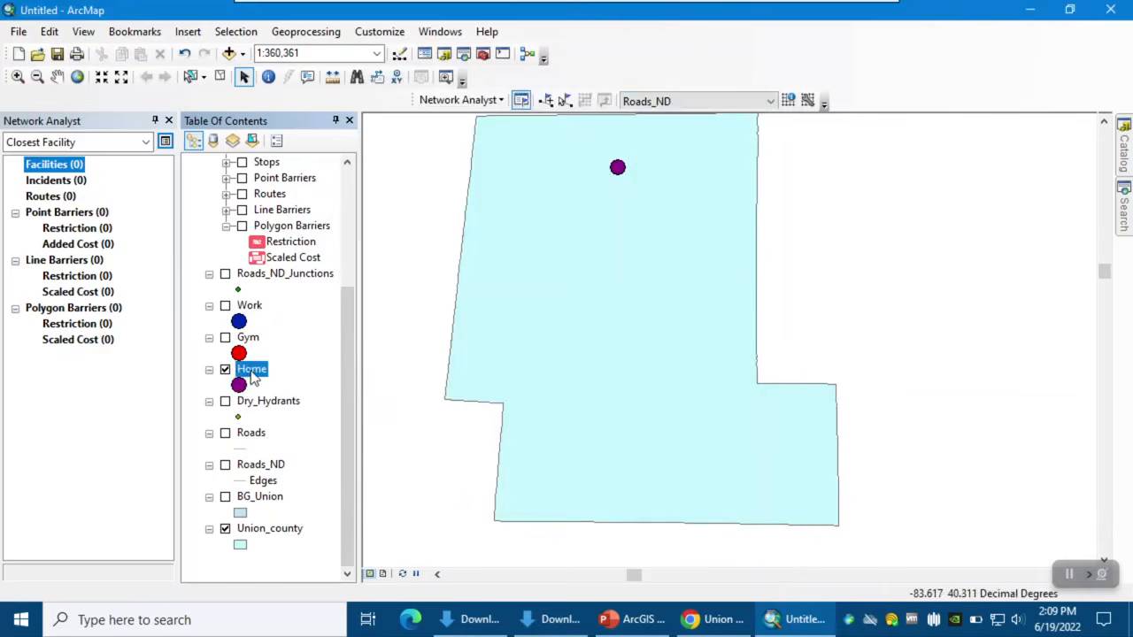
{"action": "left_click", "coordinate": [252, 372]}
{"action": "type", "text": "Fire"}
{"action": "key", "text": "Return"}
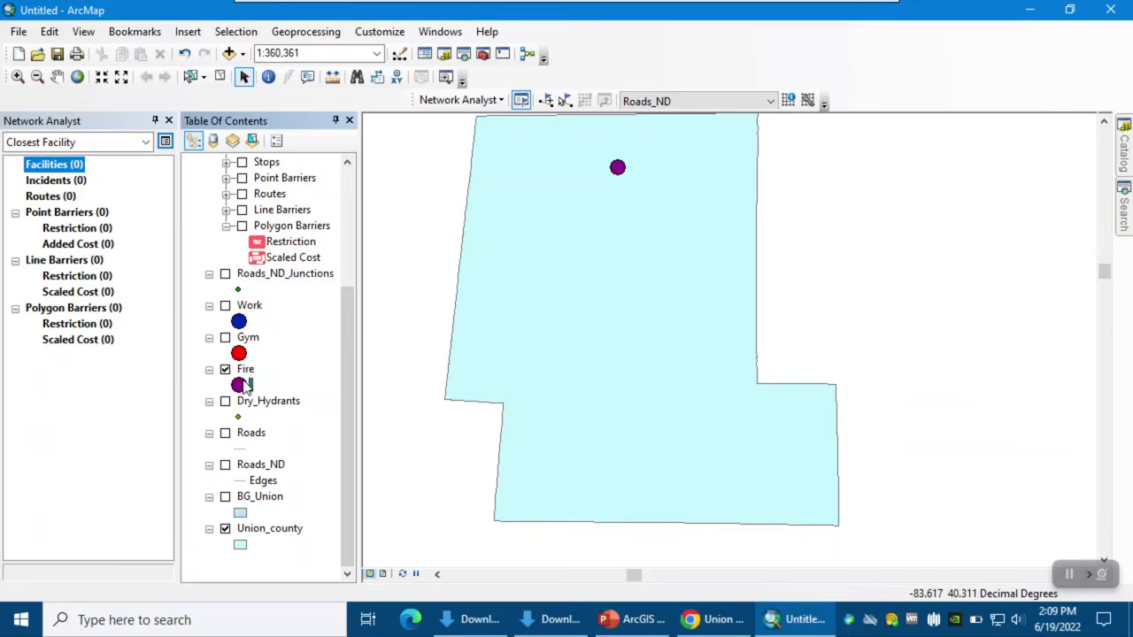
Change the Fire layer's point symbol color to orange.
{"action": "left_click", "coordinate": [240, 384]}
{"action": "left_click", "coordinate": [718, 239]}
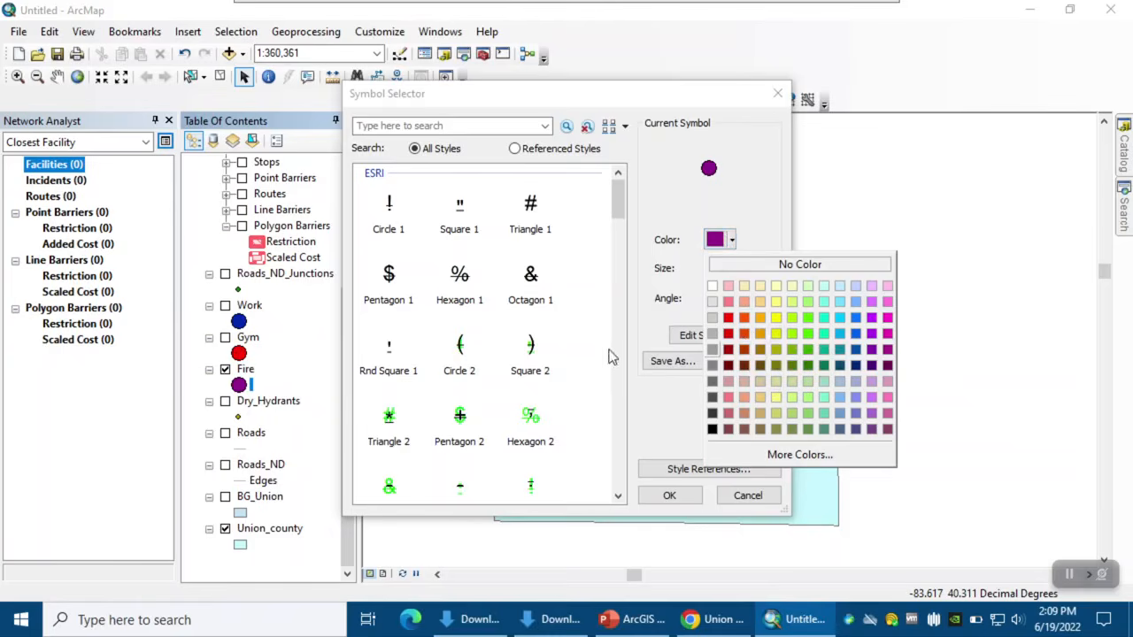
{"action": "left_click", "coordinate": [757, 334]}
{"action": "left_click", "coordinate": [678, 497]}
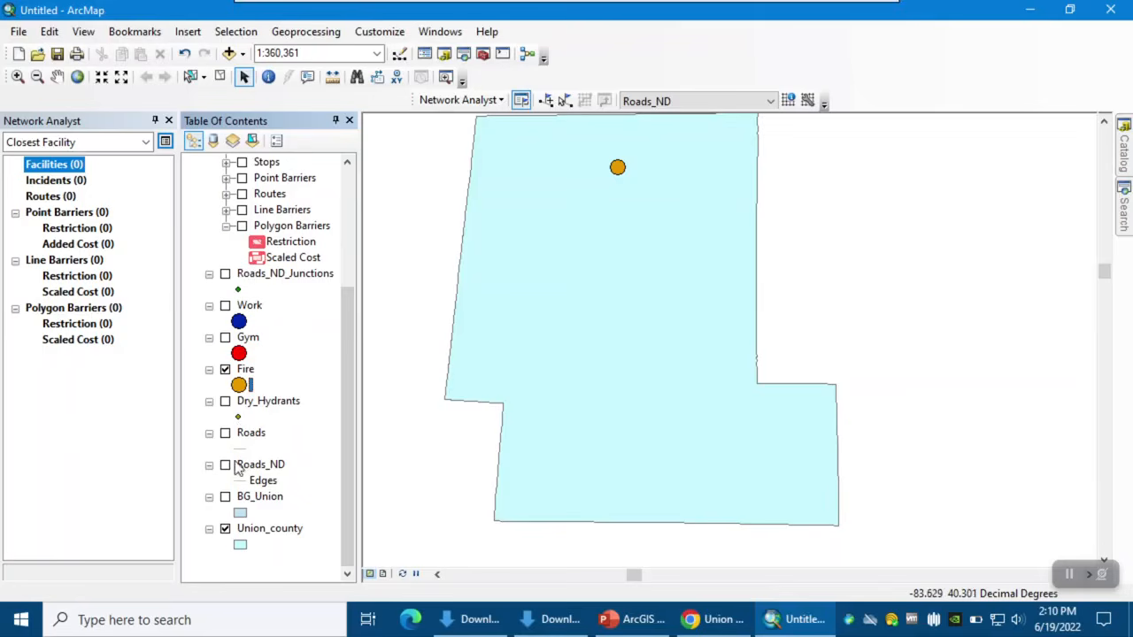
Show the Dry_Hydrants layer, load its points as the Closest Facility analysis's Facilities and check the loaded list.
{"action": "left_click", "coordinate": [225, 401]}
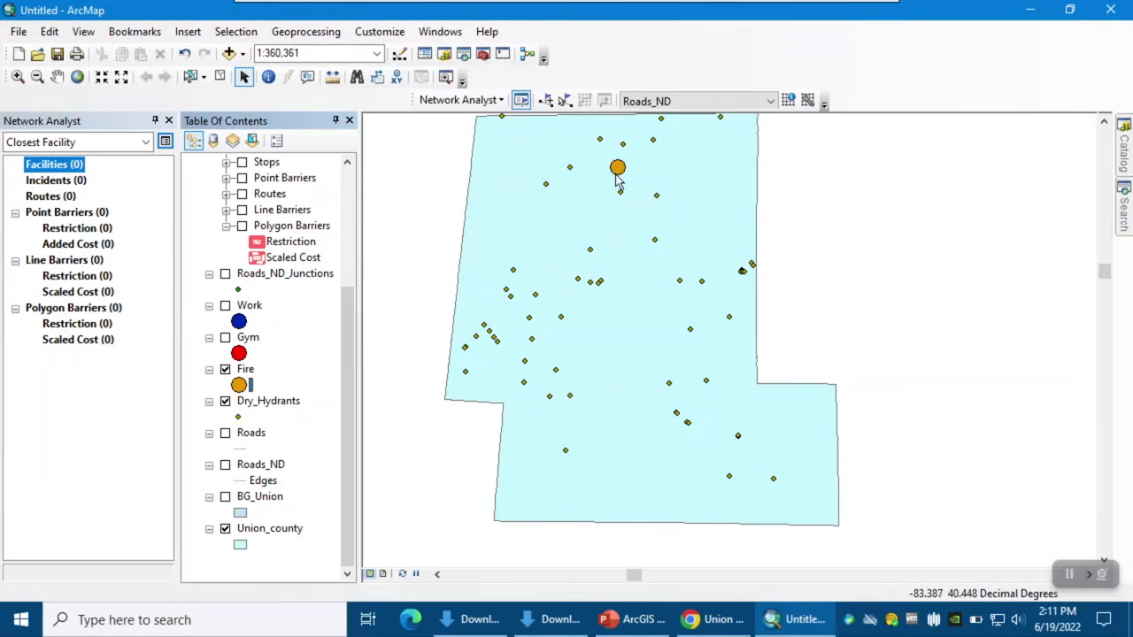
{"action": "right_click", "coordinate": [54, 168]}
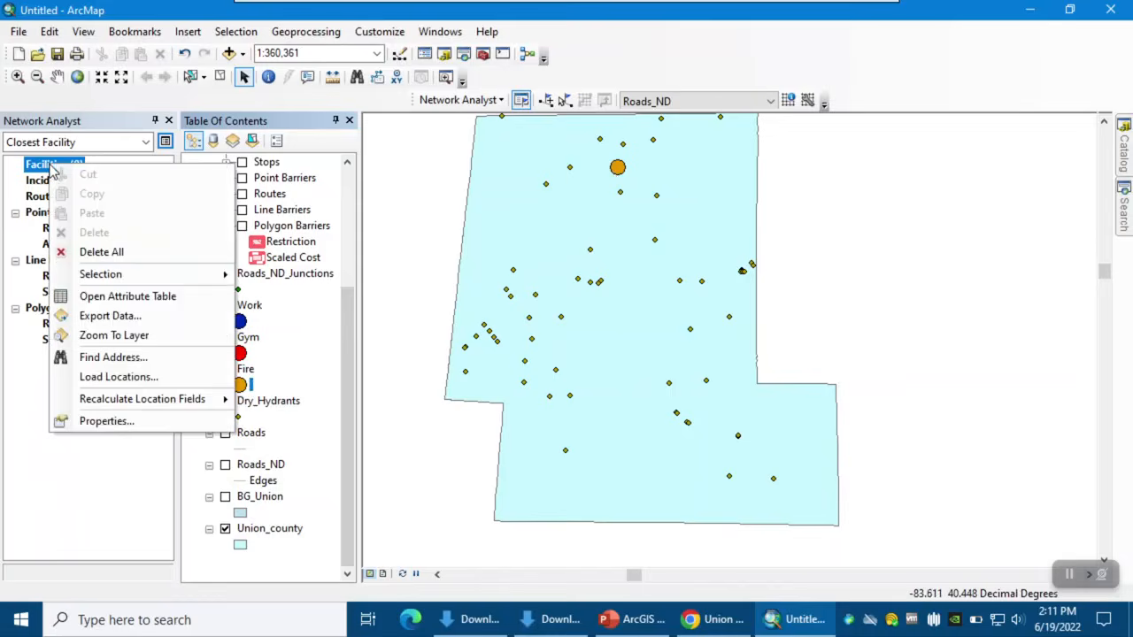
{"action": "left_click", "coordinate": [122, 376]}
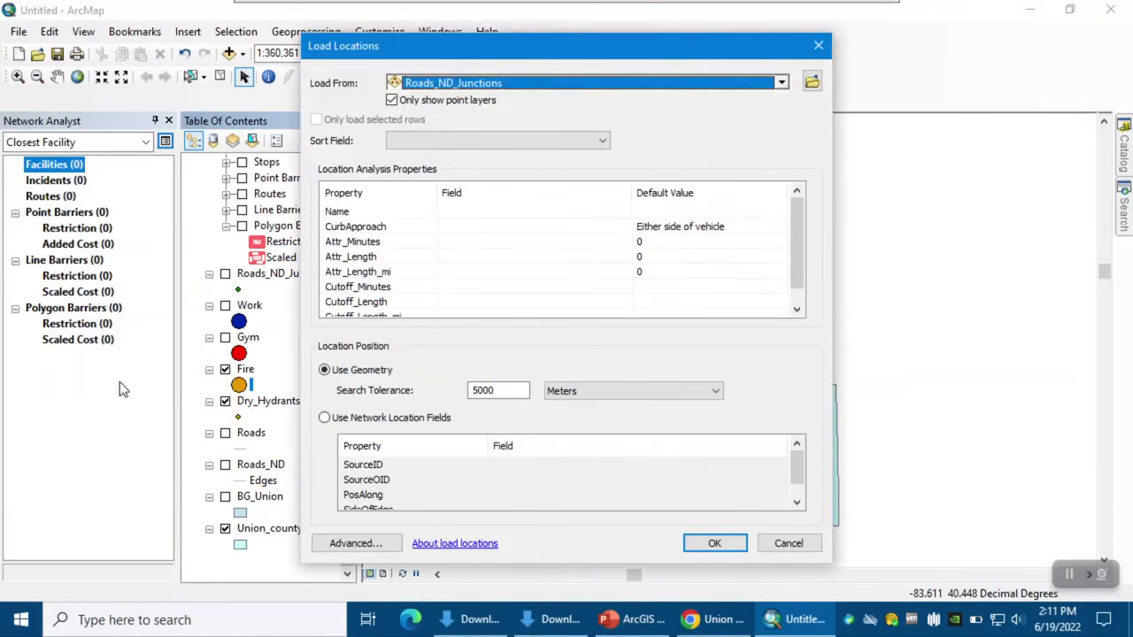
{"action": "left_click", "coordinate": [460, 86]}
{"action": "scroll", "coordinate": [434, 213], "scroll_direction": "down", "scroll_amount": 1}
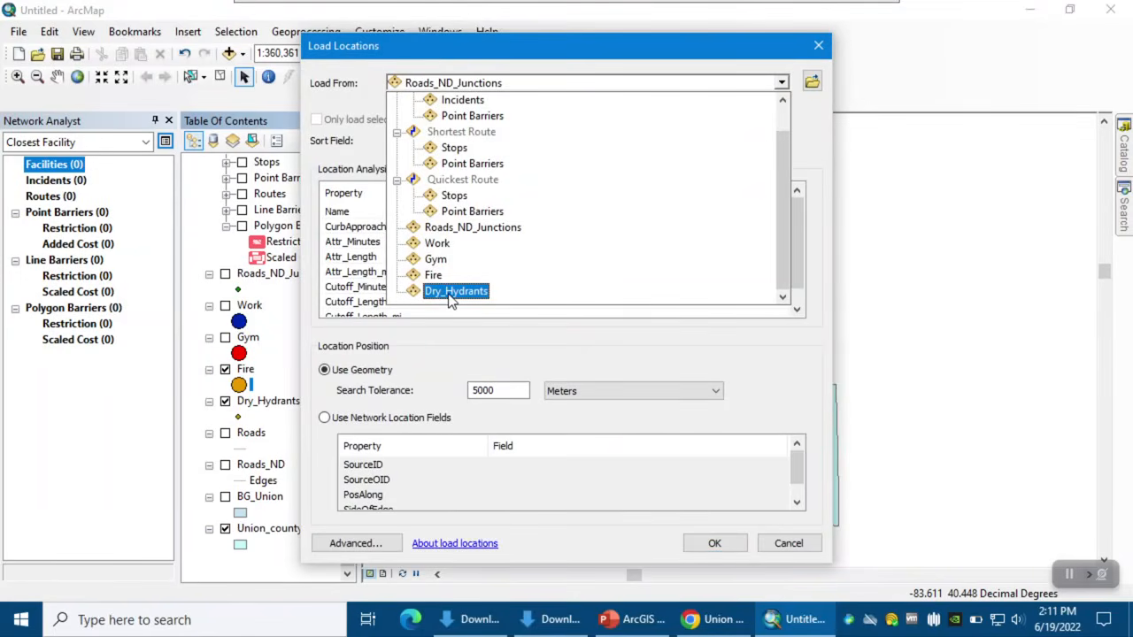
{"action": "left_click", "coordinate": [455, 291]}
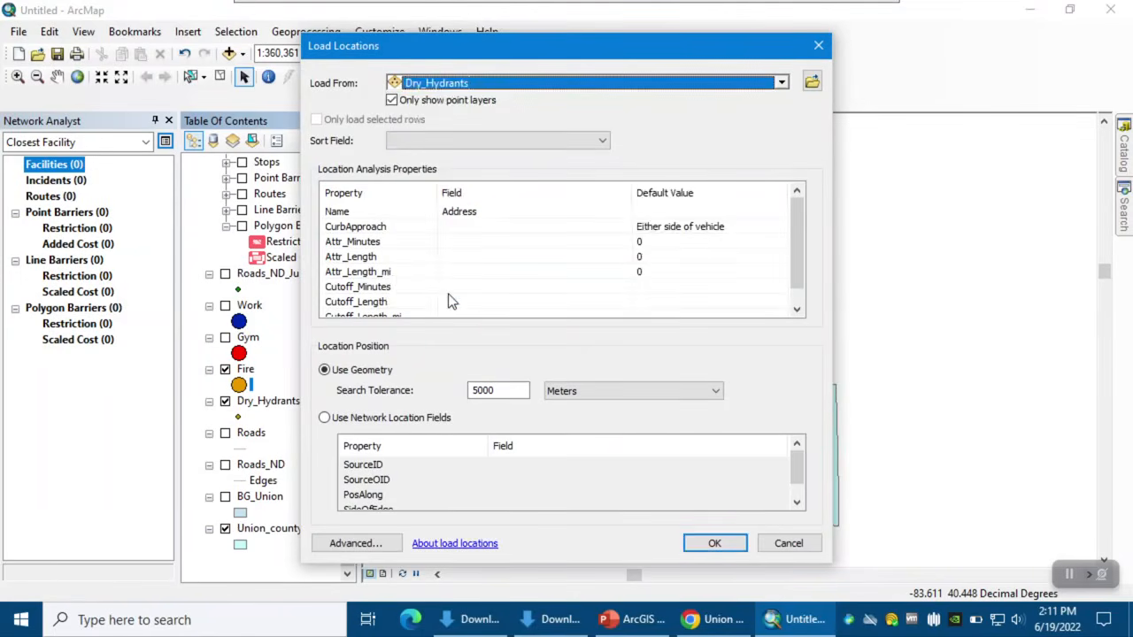
{"action": "left_click", "coordinate": [714, 547]}
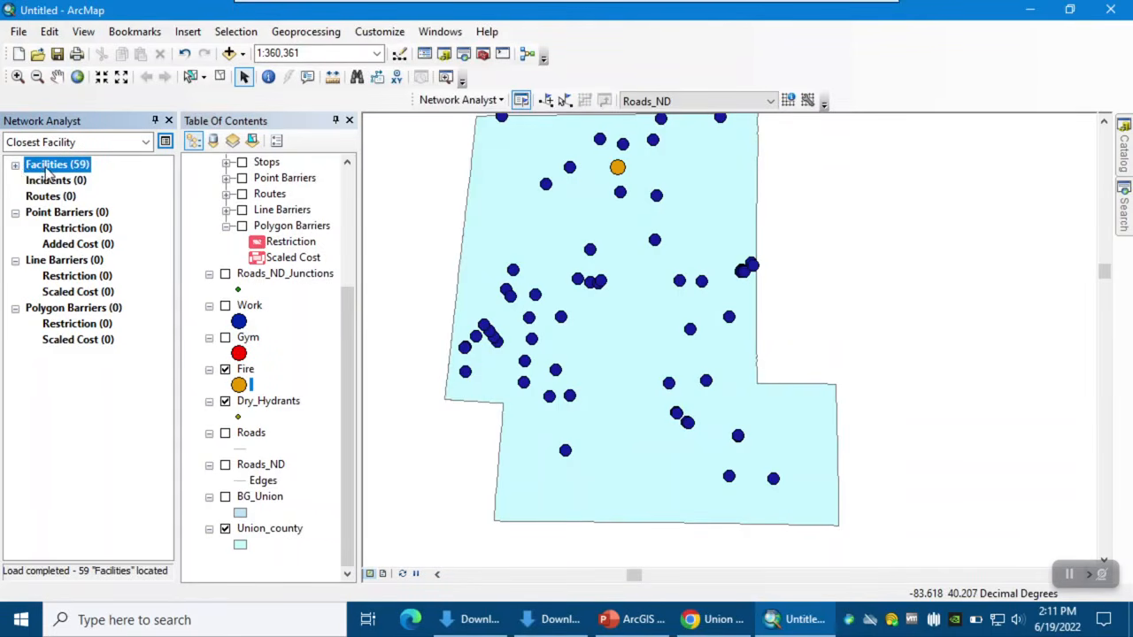
{"action": "left_click", "coordinate": [15, 165]}
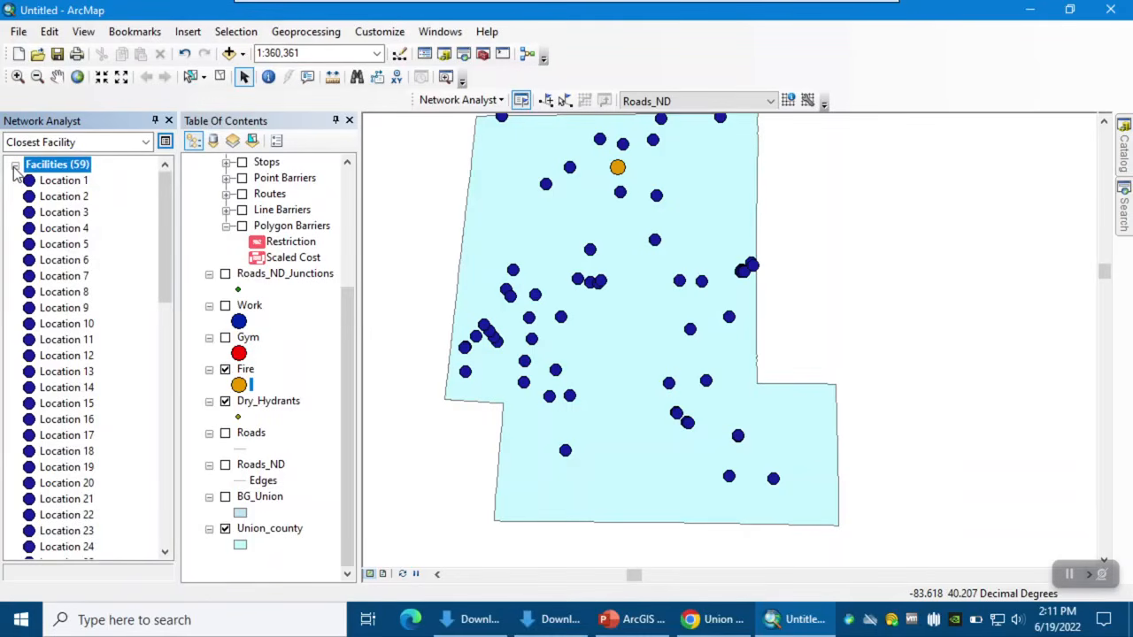
{"action": "left_click", "coordinate": [16, 165]}
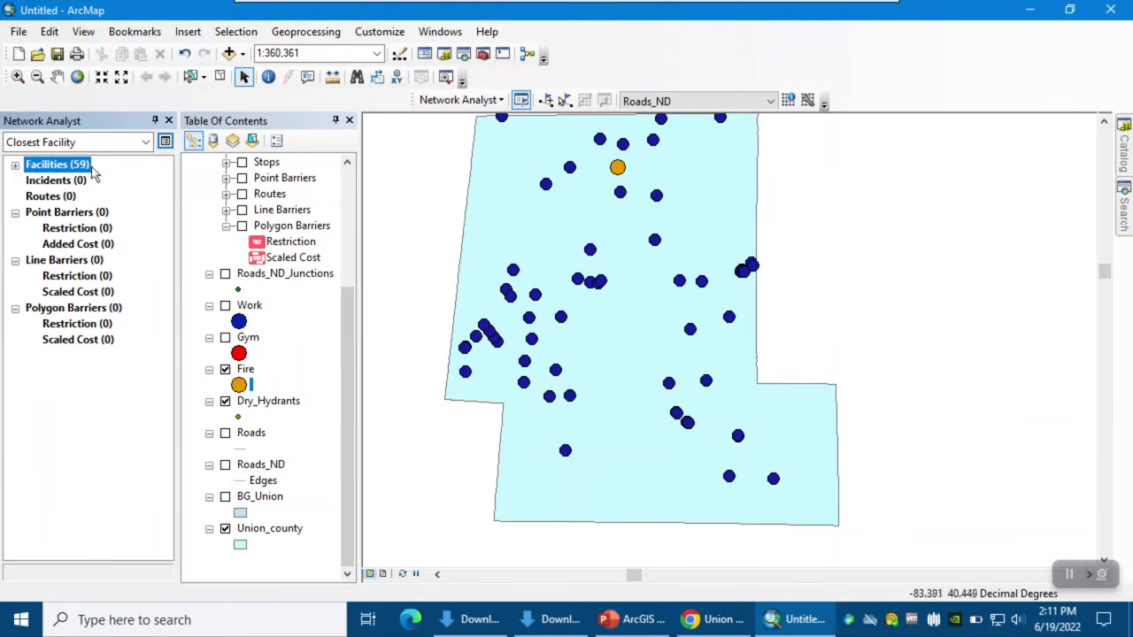
Load the Fire layer's point as the Incidents of the Closest Facility analysis.
{"action": "right_click", "coordinate": [63, 183]}
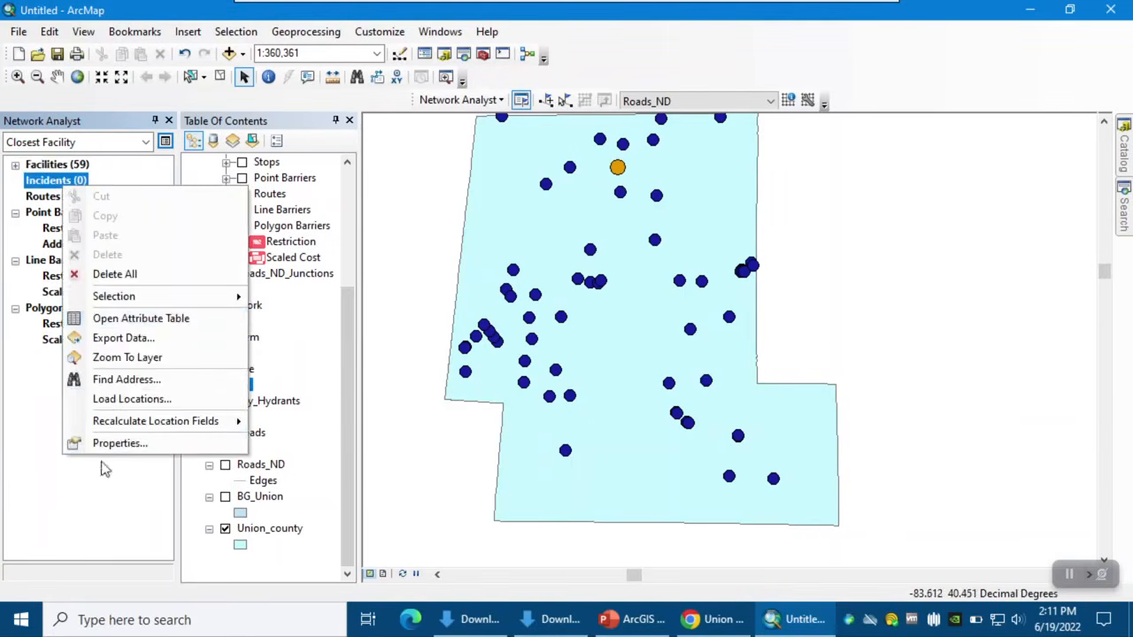
{"action": "left_click", "coordinate": [121, 403]}
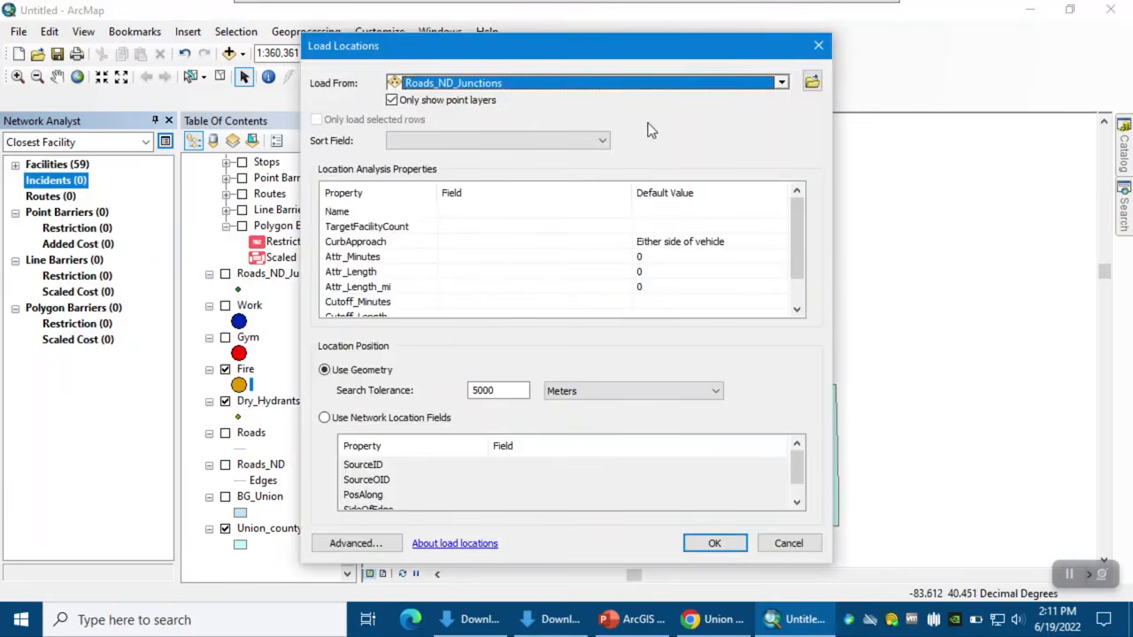
{"action": "left_click", "coordinate": [547, 86]}
{"action": "scroll", "coordinate": [460, 213], "scroll_direction": "down", "scroll_amount": 1}
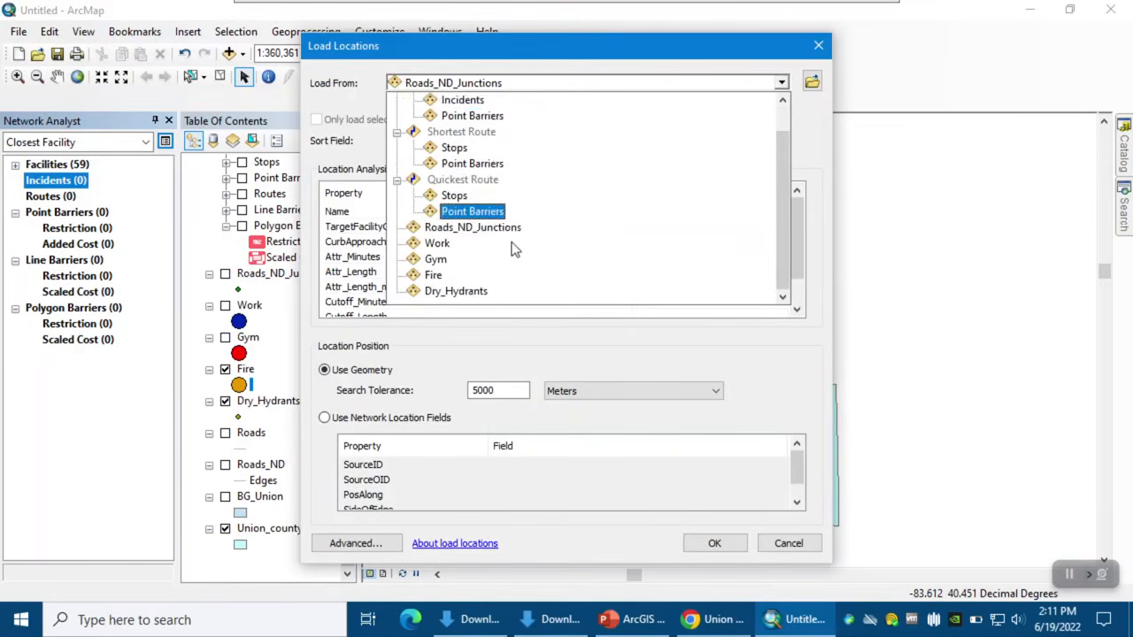
{"action": "left_click", "coordinate": [433, 276]}
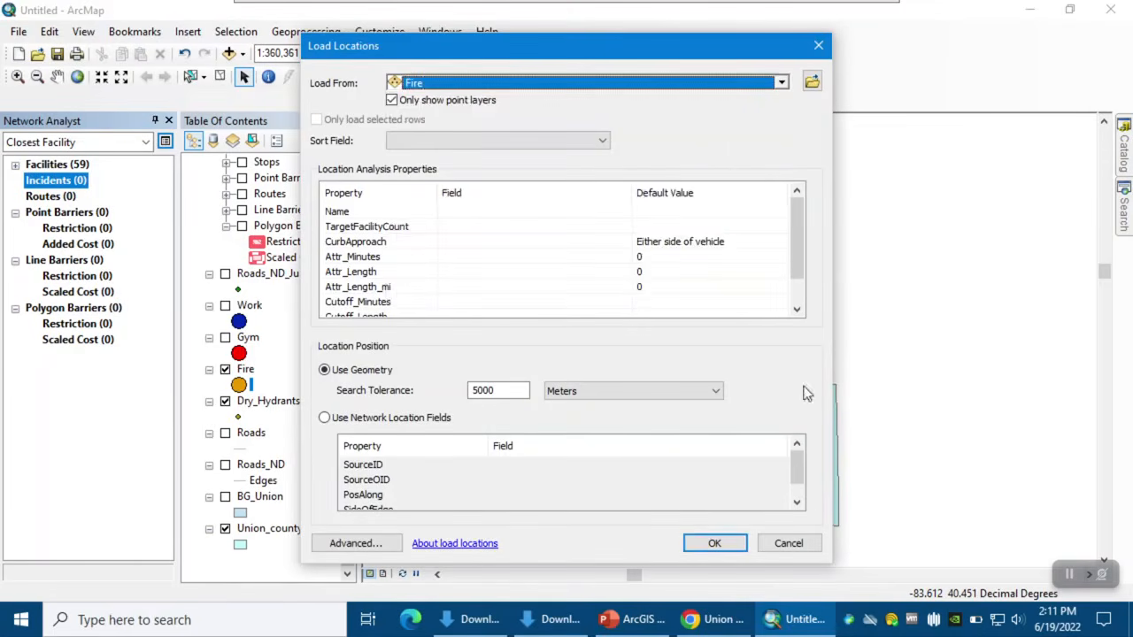
{"action": "left_click", "coordinate": [714, 543]}
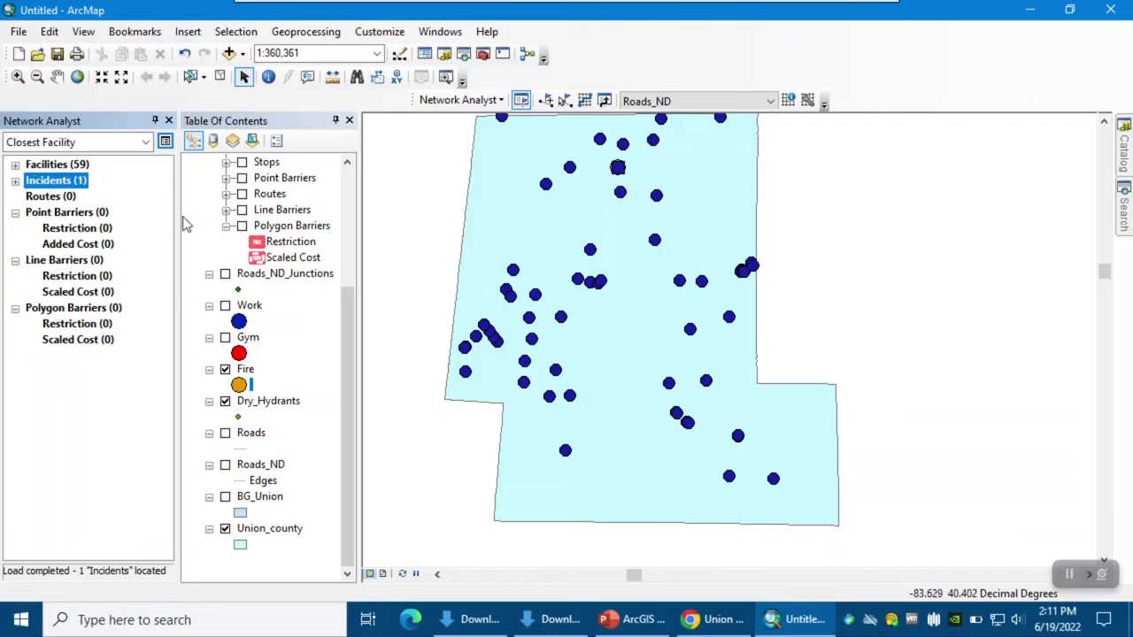
Expand the Incidents list and inspect the attributes of its loaded location.
{"action": "left_click", "coordinate": [15, 180]}
{"action": "double_click", "coordinate": [33, 196]}
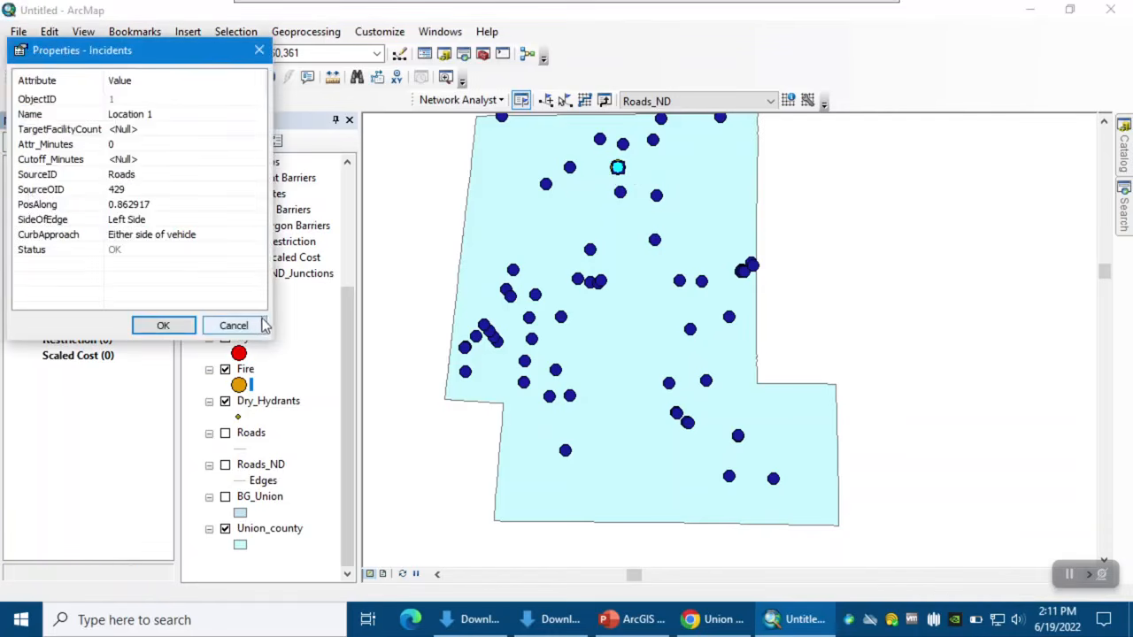
{"action": "left_click", "coordinate": [262, 325]}
Change the Incidents layer's Located symbol color to orange.
{"action": "right_click", "coordinate": [62, 182]}
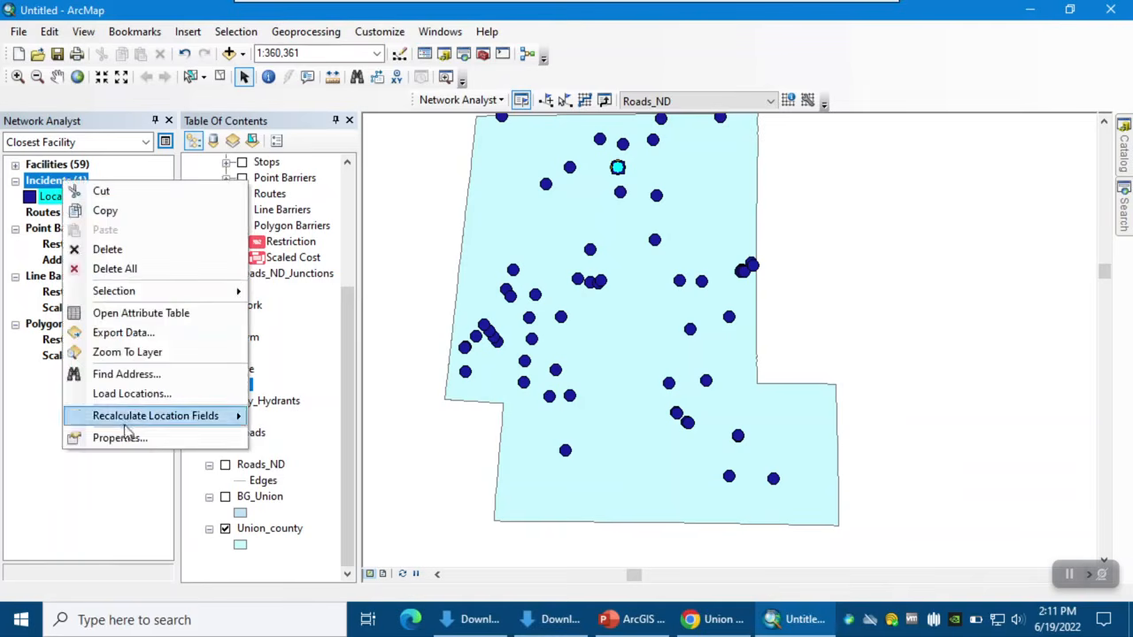
{"action": "left_click", "coordinate": [120, 437]}
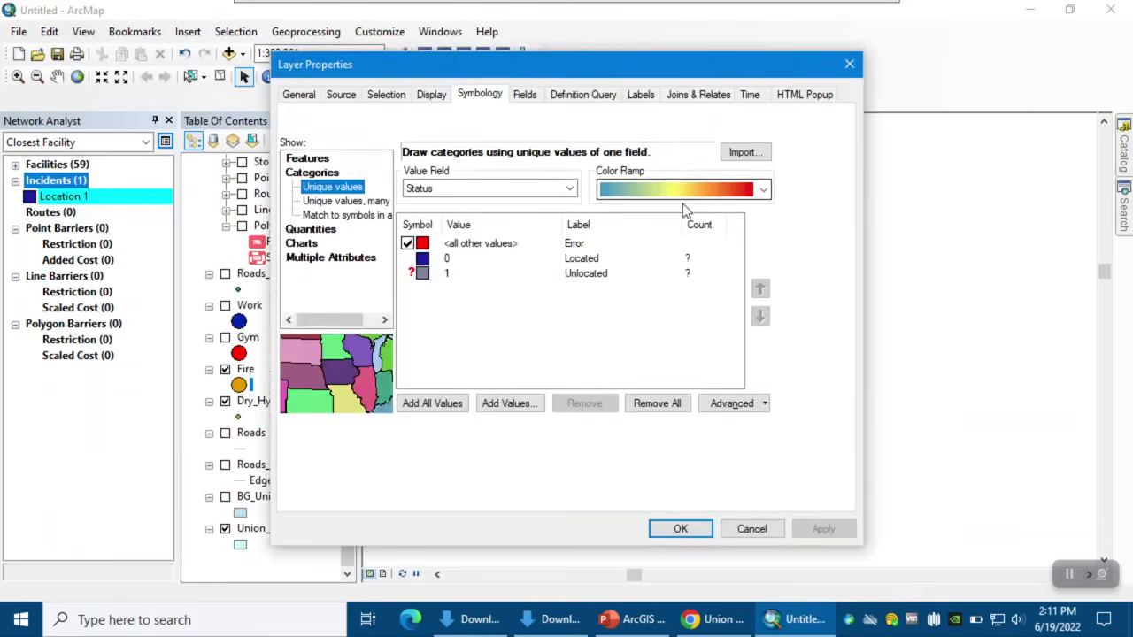
{"action": "double_click", "coordinate": [422, 258]}
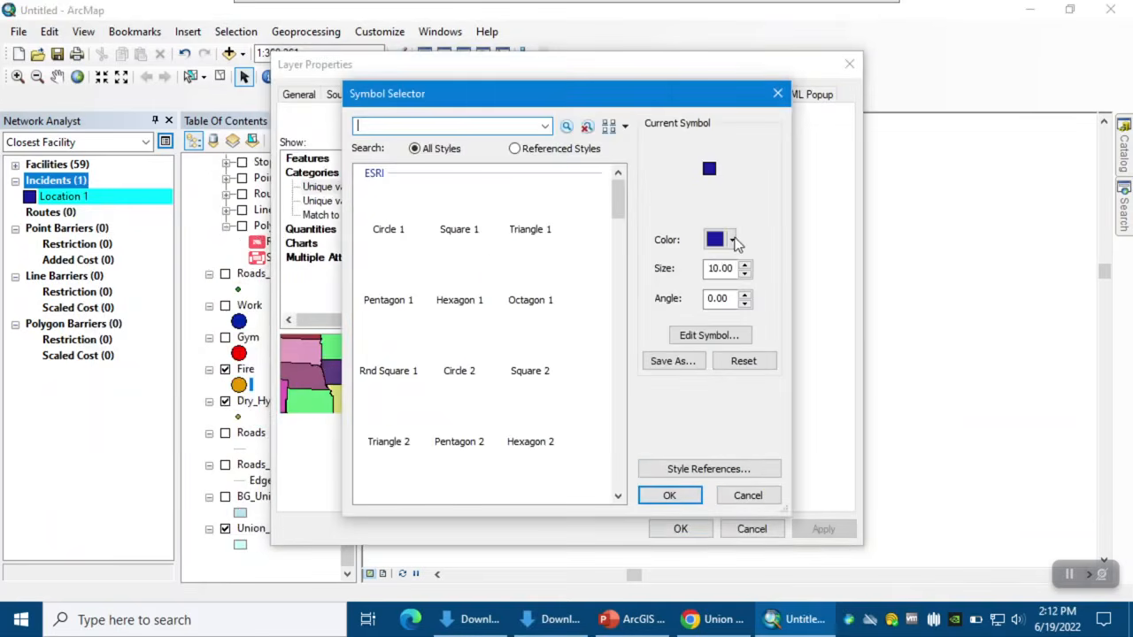
{"action": "left_click", "coordinate": [732, 239]}
{"action": "left_click", "coordinate": [764, 329]}
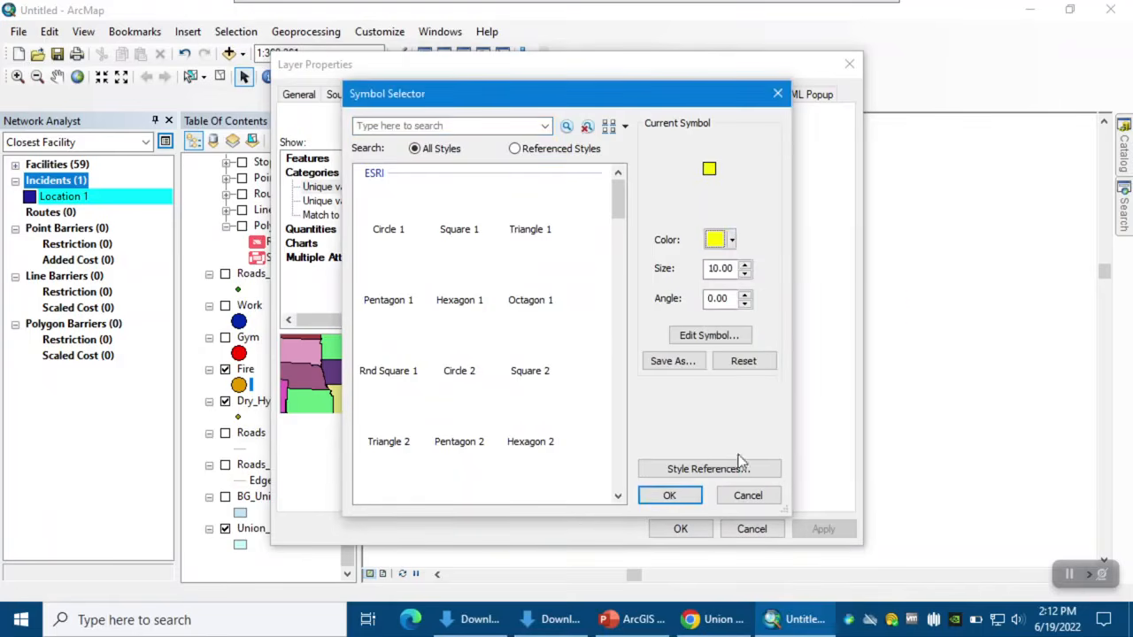
{"action": "left_click", "coordinate": [732, 240]}
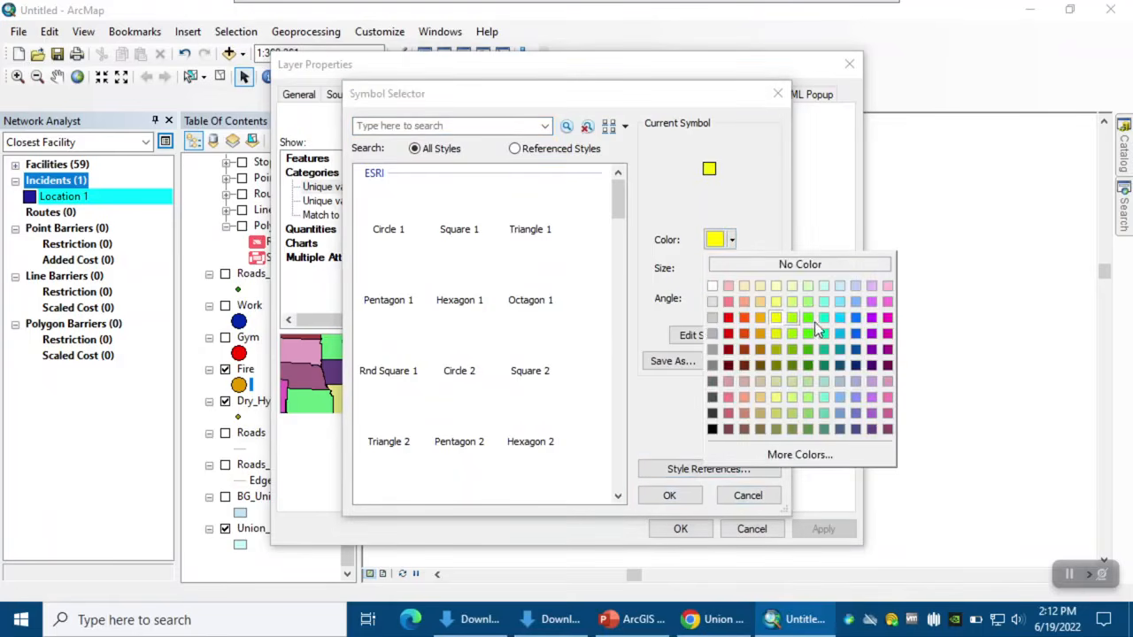
{"action": "left_click", "coordinate": [758, 336]}
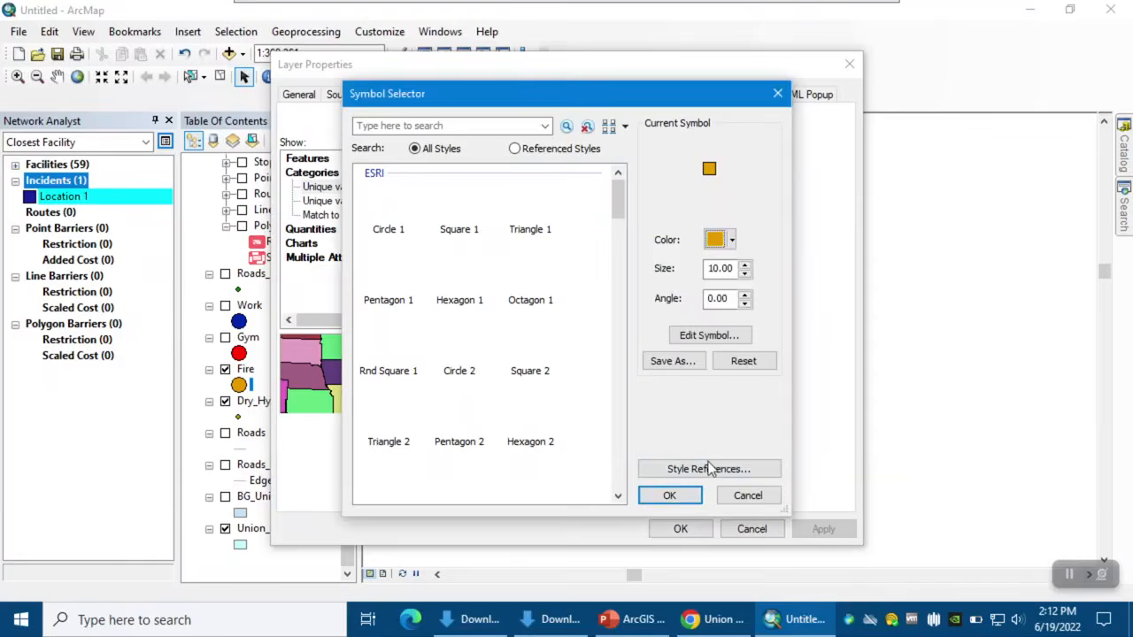
{"action": "left_click", "coordinate": [669, 496]}
{"action": "left_click", "coordinate": [822, 529]}
{"action": "left_click", "coordinate": [680, 529]}
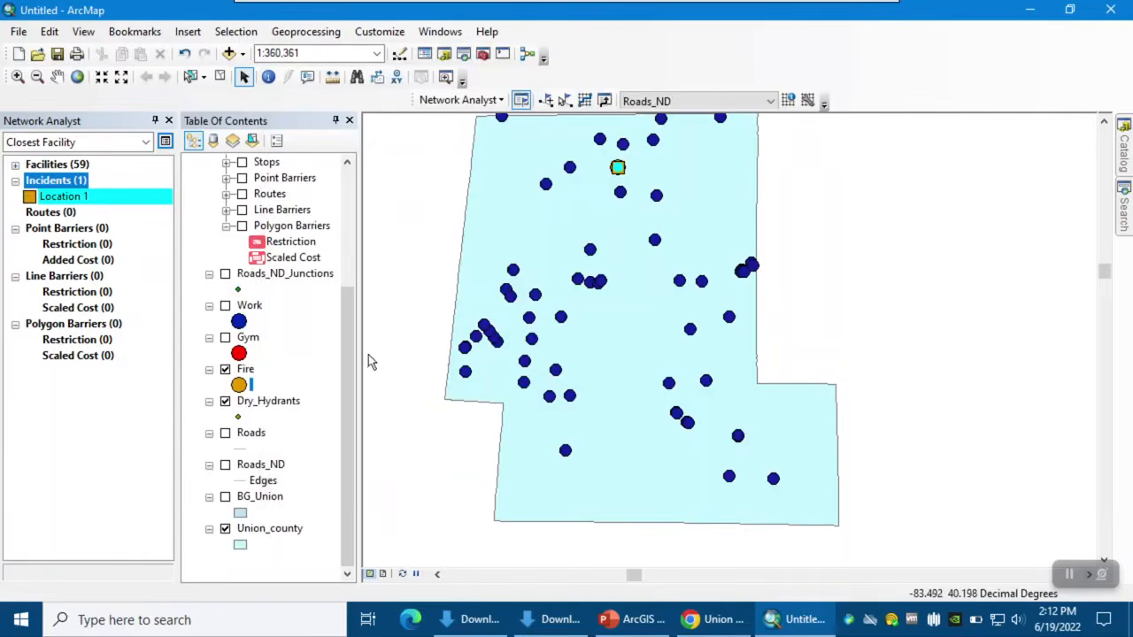
Clear the selected incident and hide the Fire layer.
{"action": "left_click", "coordinate": [219, 78]}
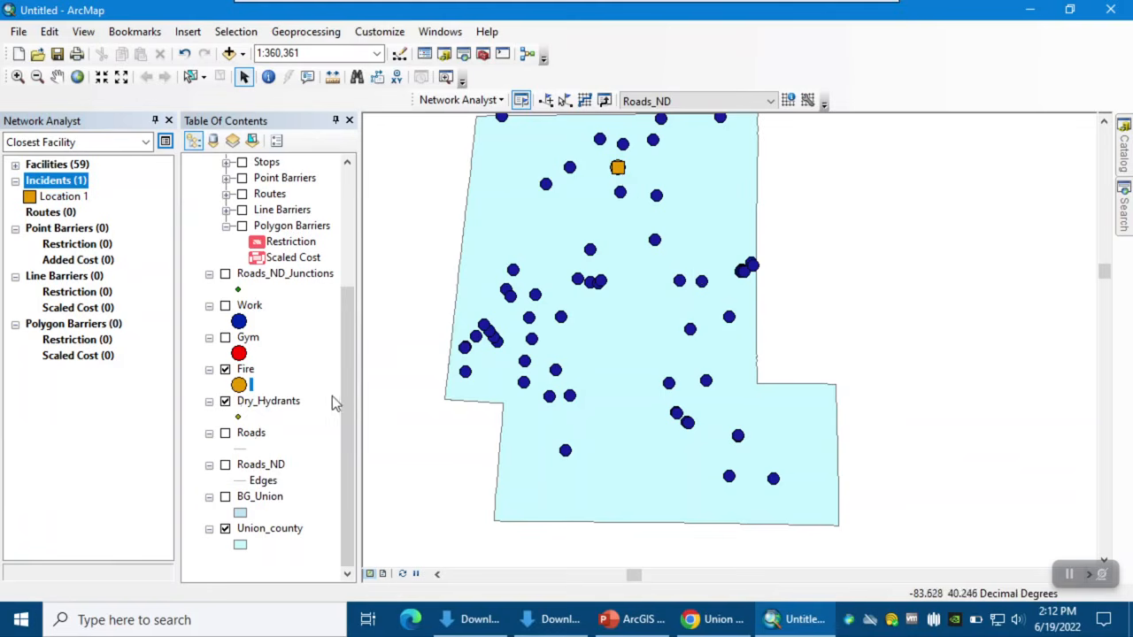
{"action": "mouse_move", "coordinate": [344, 405]}
{"action": "left_mouse_down"}
{"action": "mouse_move", "coordinate": [356, 265]}
{"action": "mouse_move", "coordinate": [359, 394]}
{"action": "left_mouse_up"}
{"action": "left_click", "coordinate": [225, 416]}
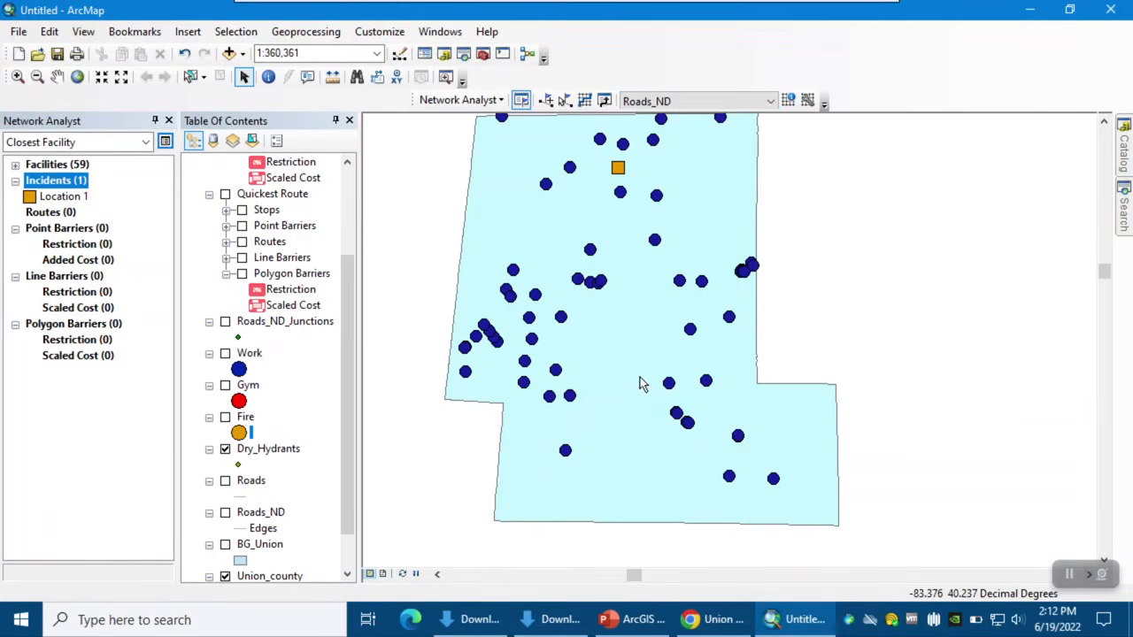
Set the Closest Facility analysis to find 4 facilities, travelling from Facility to Incident, with Length_mi (Miles) as the impedance.
{"action": "left_click", "coordinate": [165, 142]}
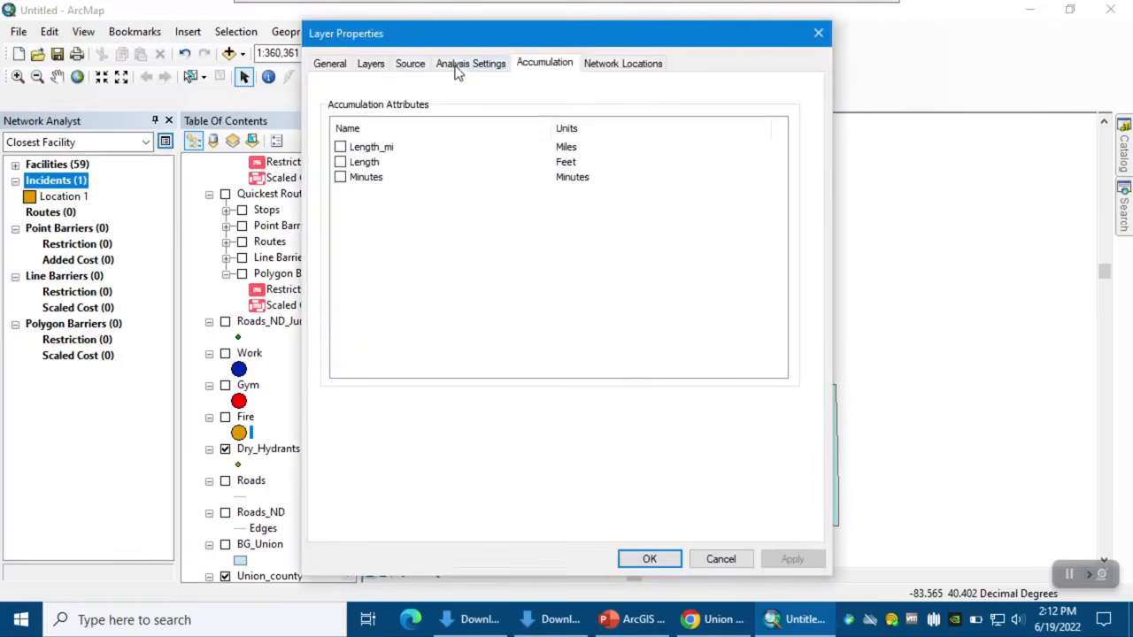
{"action": "left_click", "coordinate": [457, 66]}
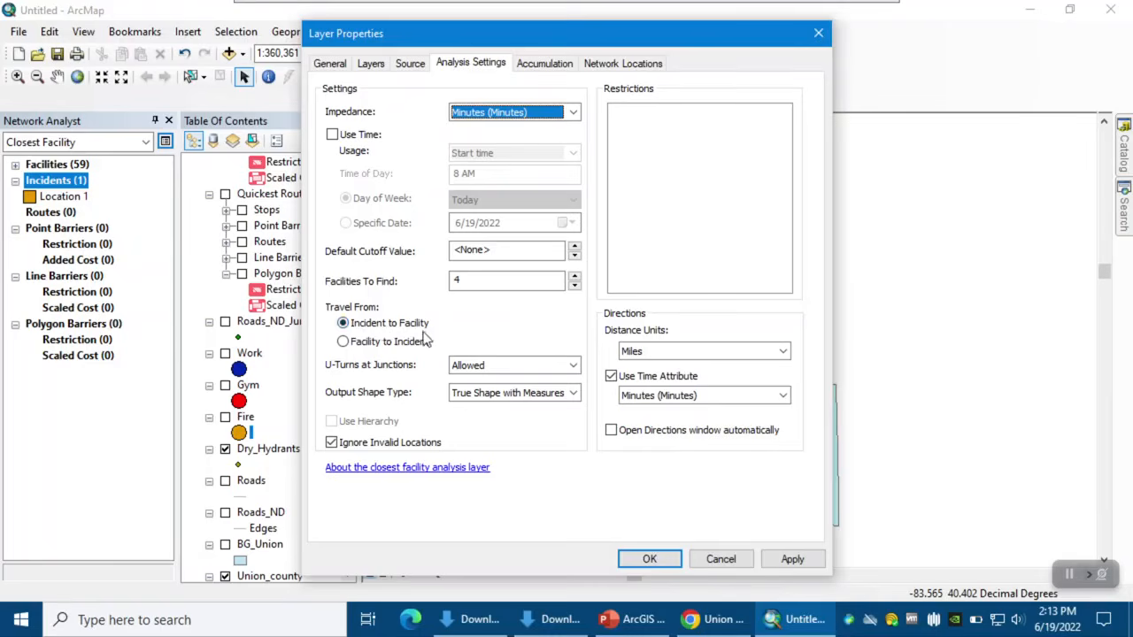
{"action": "left_click", "coordinate": [387, 345]}
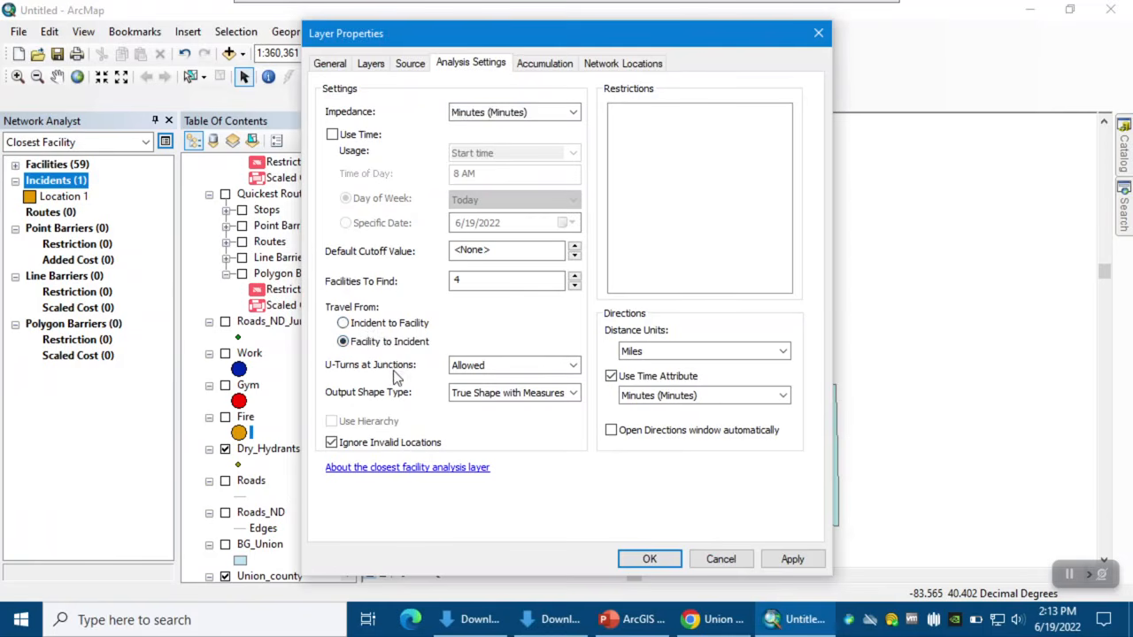
{"action": "left_click", "coordinate": [498, 115]}
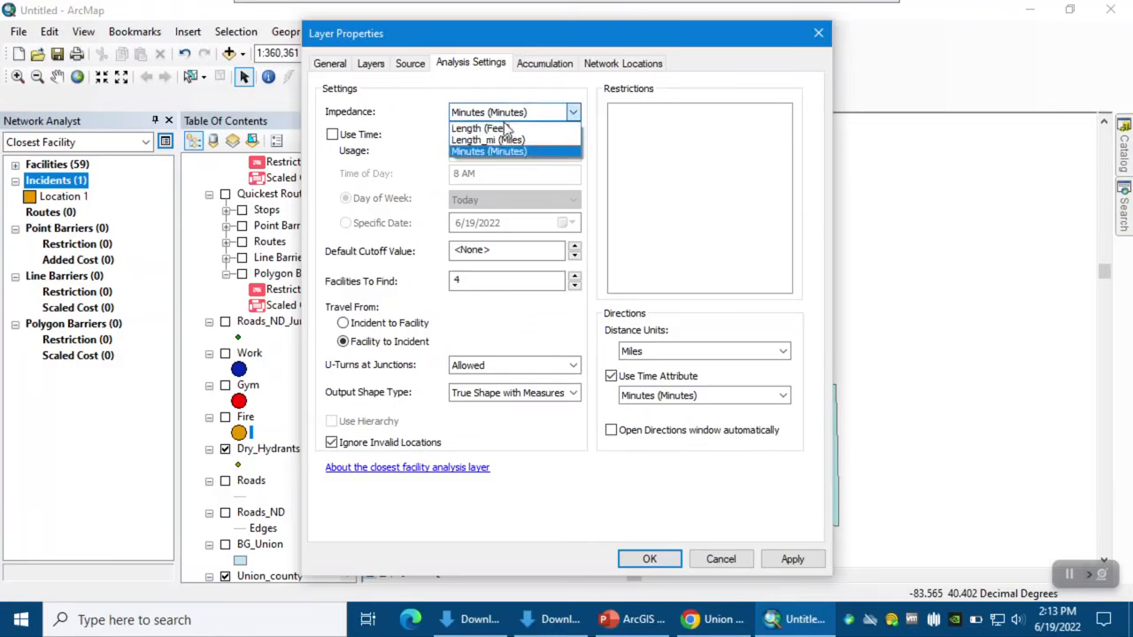
{"action": "left_click", "coordinate": [502, 147]}
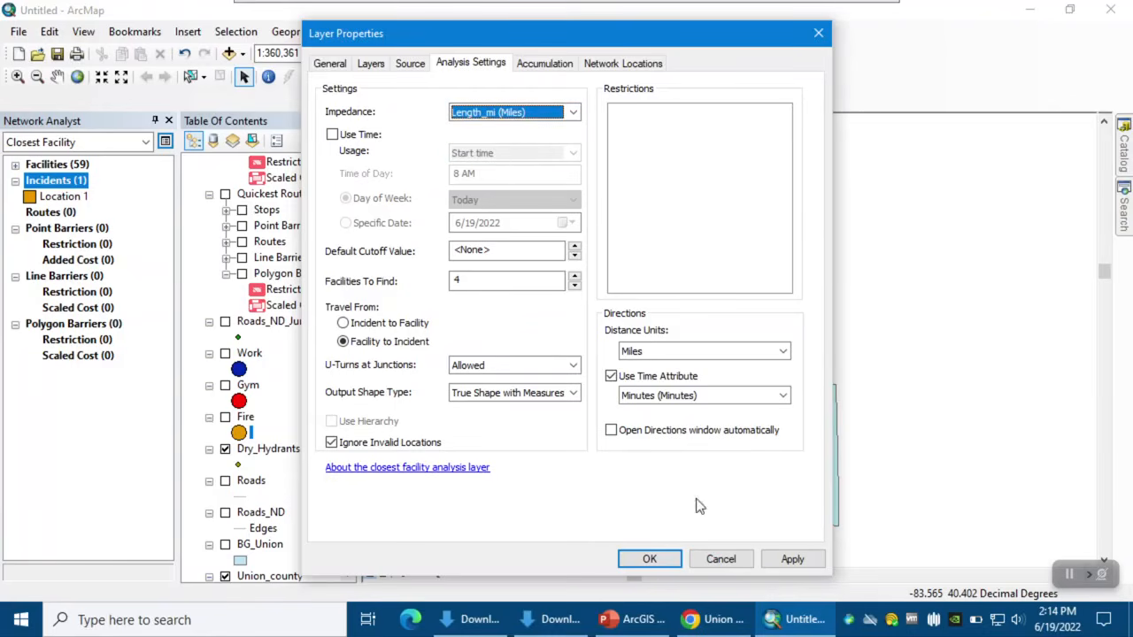
Enable accumulation of the Length_mi and Minutes attributes and apply the Closest Facility analysis settings.
{"action": "left_click", "coordinate": [532, 68]}
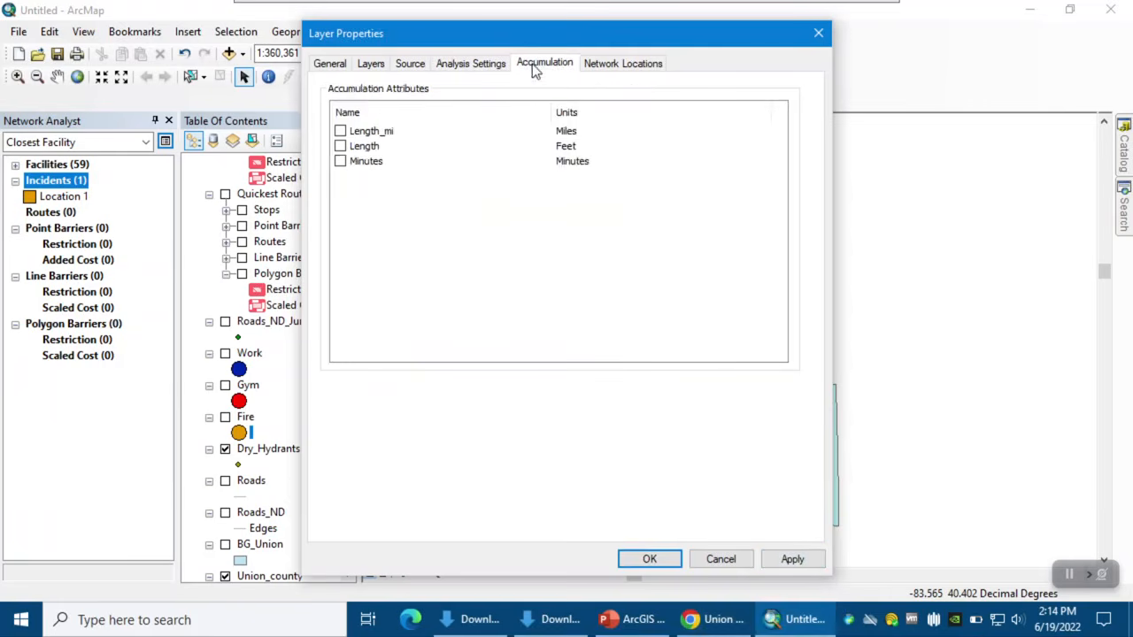
{"action": "left_click", "coordinate": [341, 132]}
{"action": "left_click", "coordinate": [341, 163]}
{"action": "left_click", "coordinate": [772, 559]}
{"action": "left_click", "coordinate": [645, 559]}
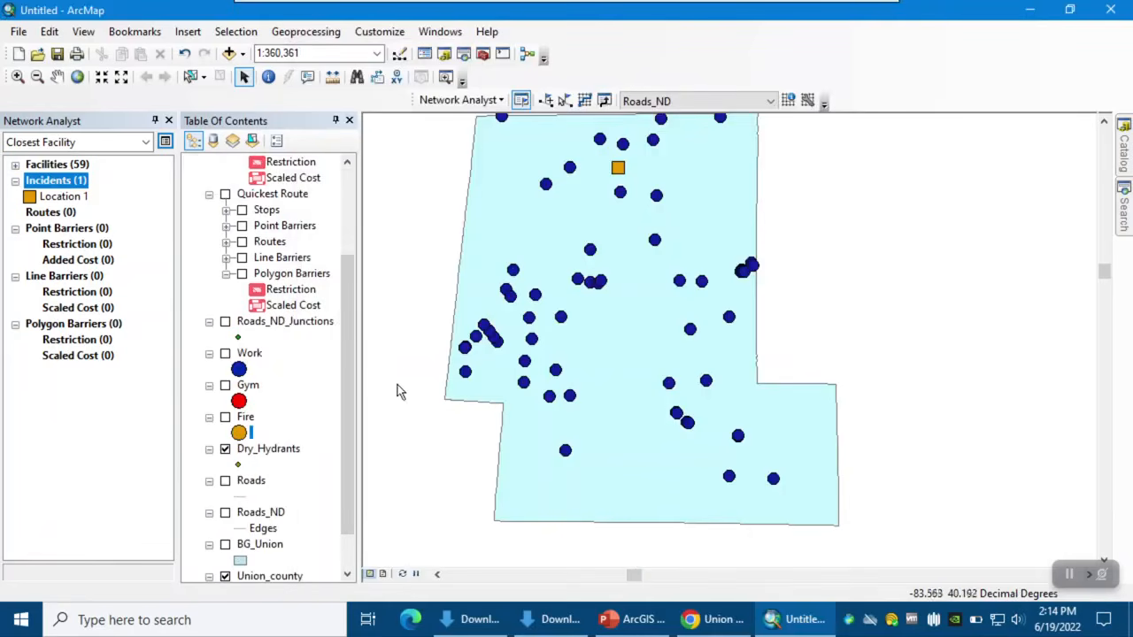
Solve the Closest Facility analysis and expand the list of resulting routes.
{"action": "left_click", "coordinate": [585, 103]}
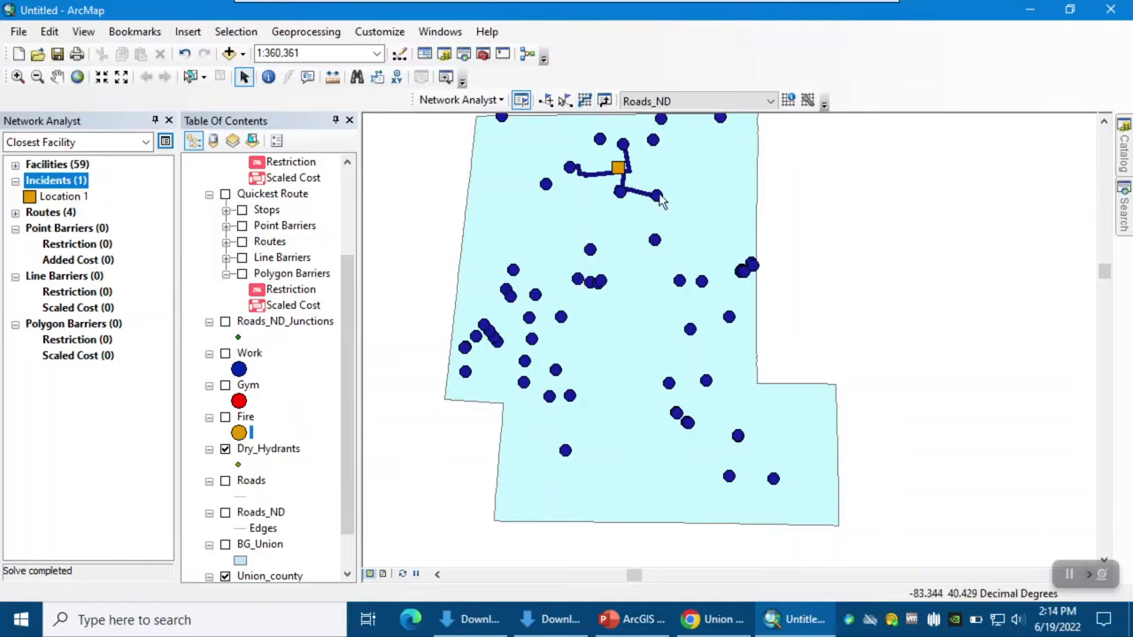
{"action": "scroll", "coordinate": [655, 196], "scroll_direction": "up", "scroll_amount": 2}
{"action": "scroll", "coordinate": [617, 211], "scroll_direction": "down", "scroll_amount": 1}
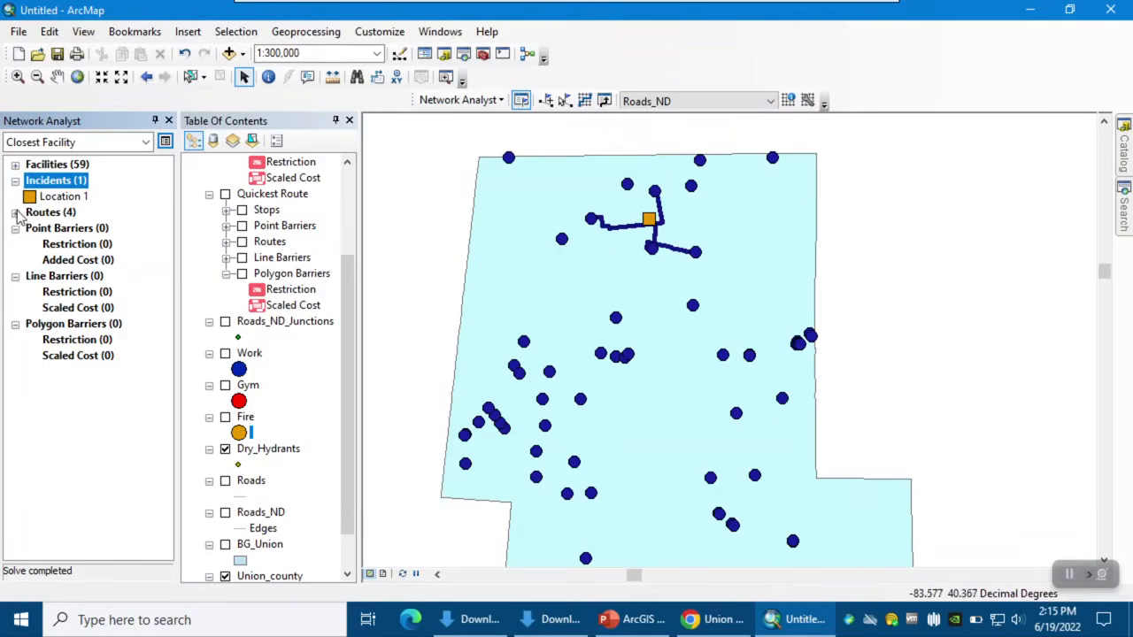
{"action": "left_click", "coordinate": [16, 180]}
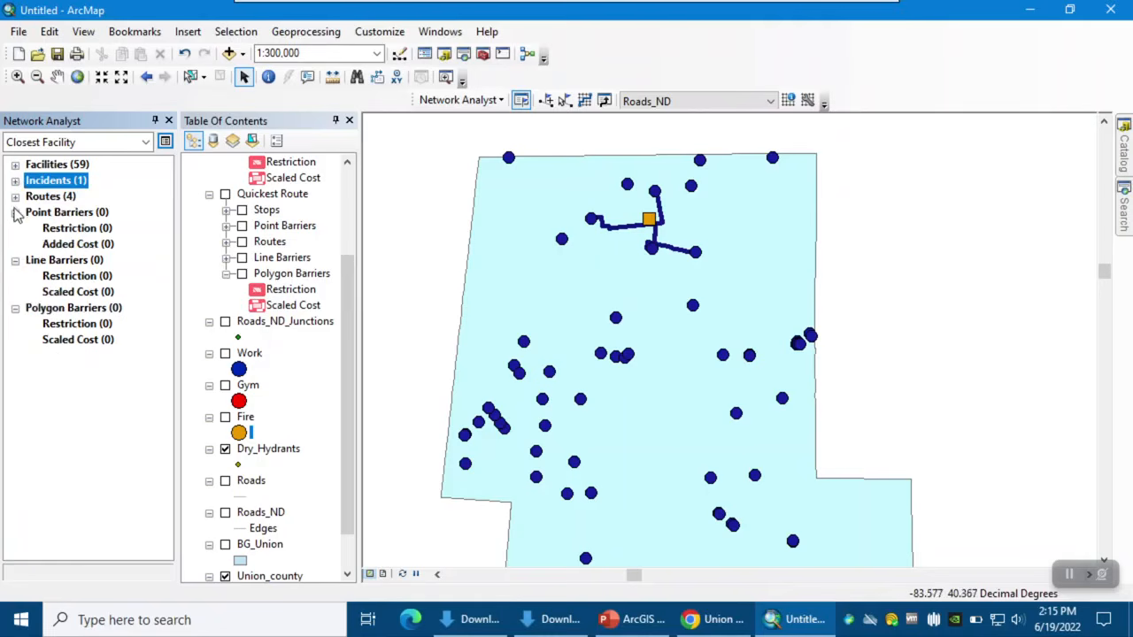
{"action": "left_click", "coordinate": [15, 196]}
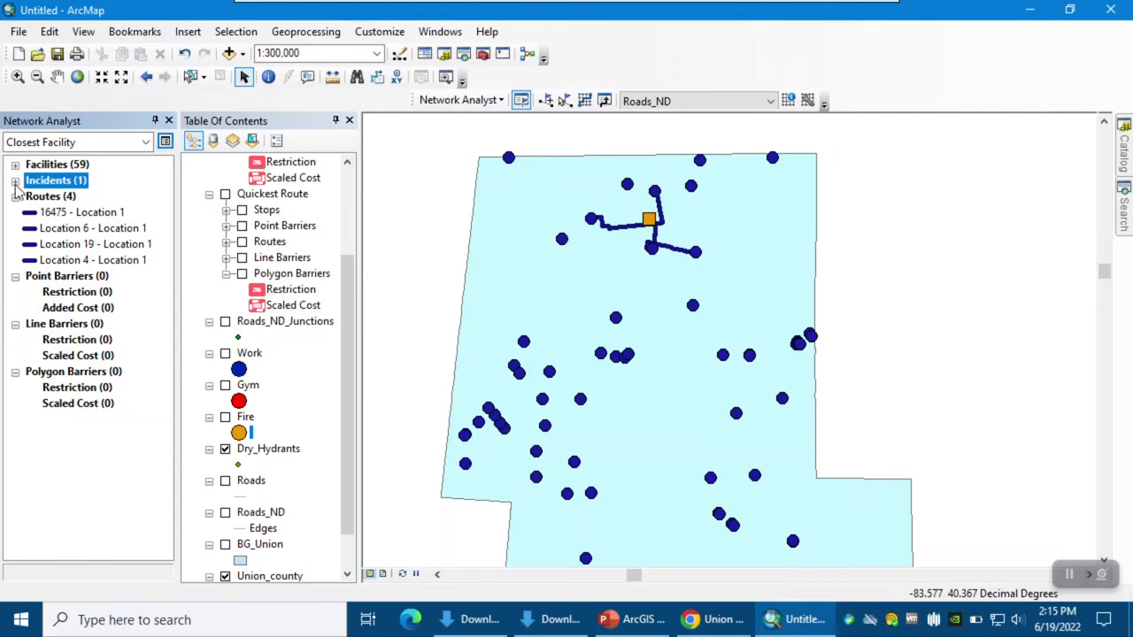
Symbolize the Closest Facility routes by unique values of the FacilityRank field, adding all values.
{"action": "right_click", "coordinate": [53, 199]}
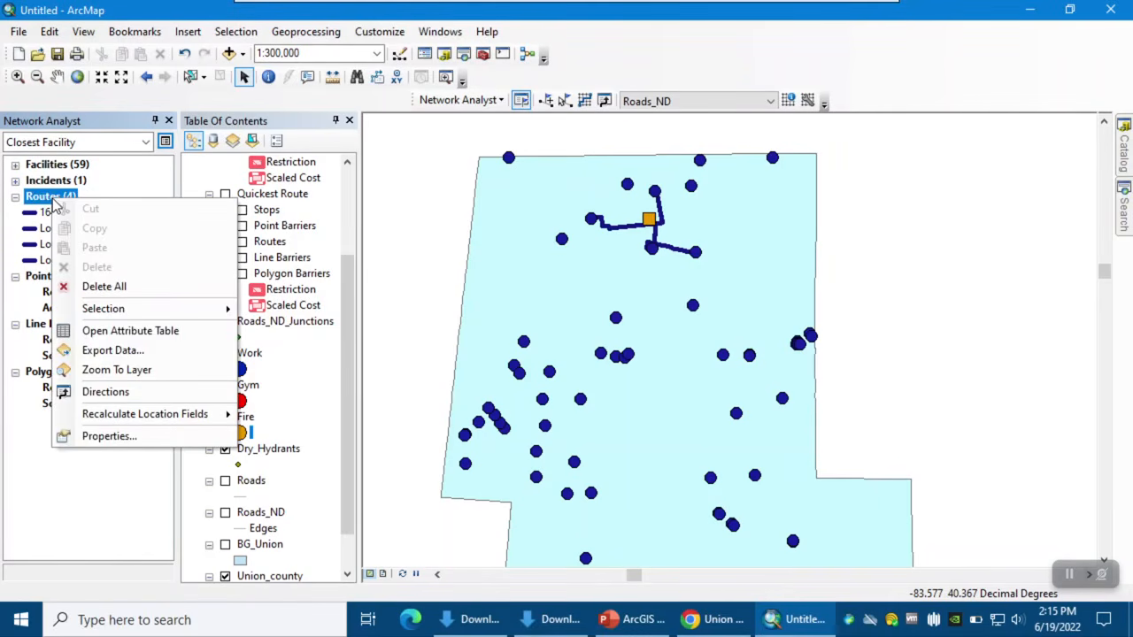
{"action": "left_click", "coordinate": [110, 436]}
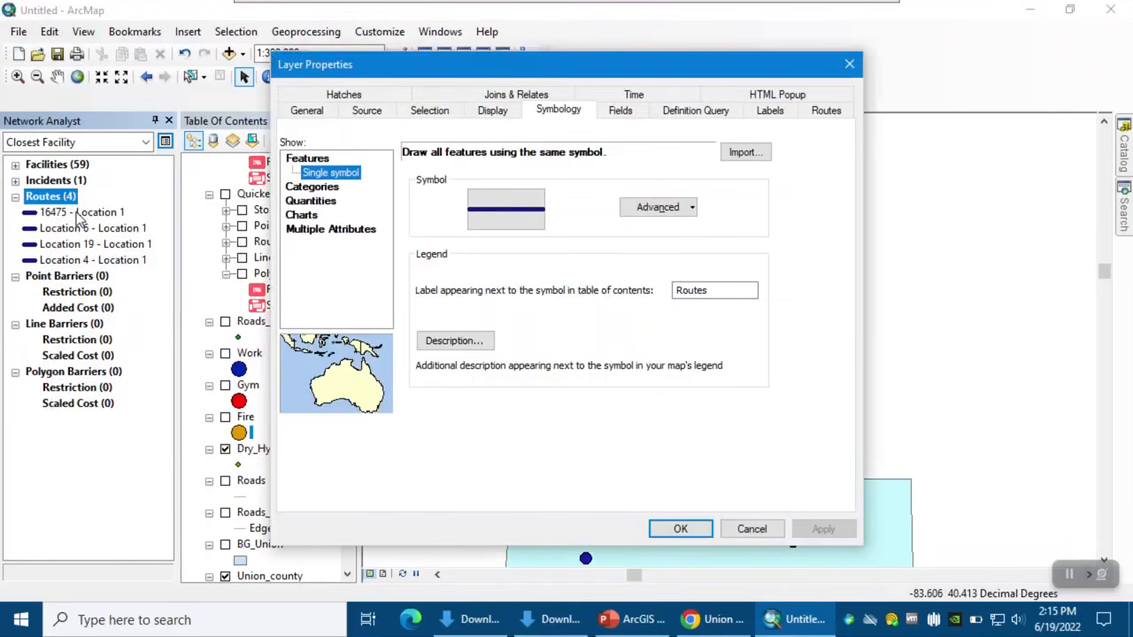
{"action": "left_click", "coordinate": [556, 116]}
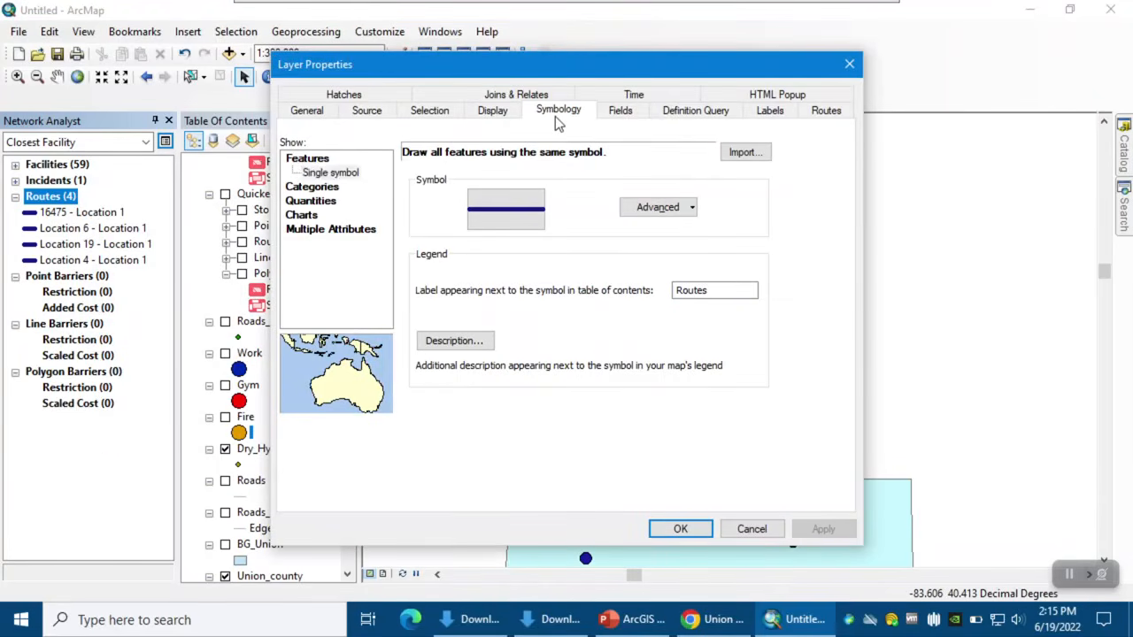
{"action": "left_click", "coordinate": [324, 193]}
{"action": "left_click", "coordinate": [483, 190]}
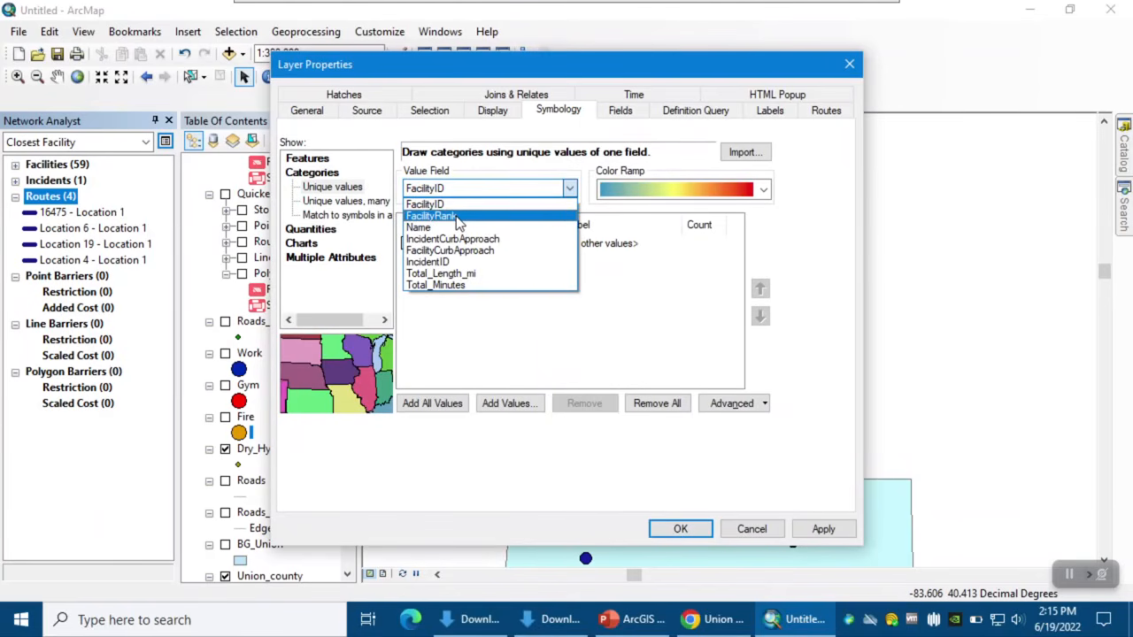
{"action": "left_click", "coordinate": [458, 217]}
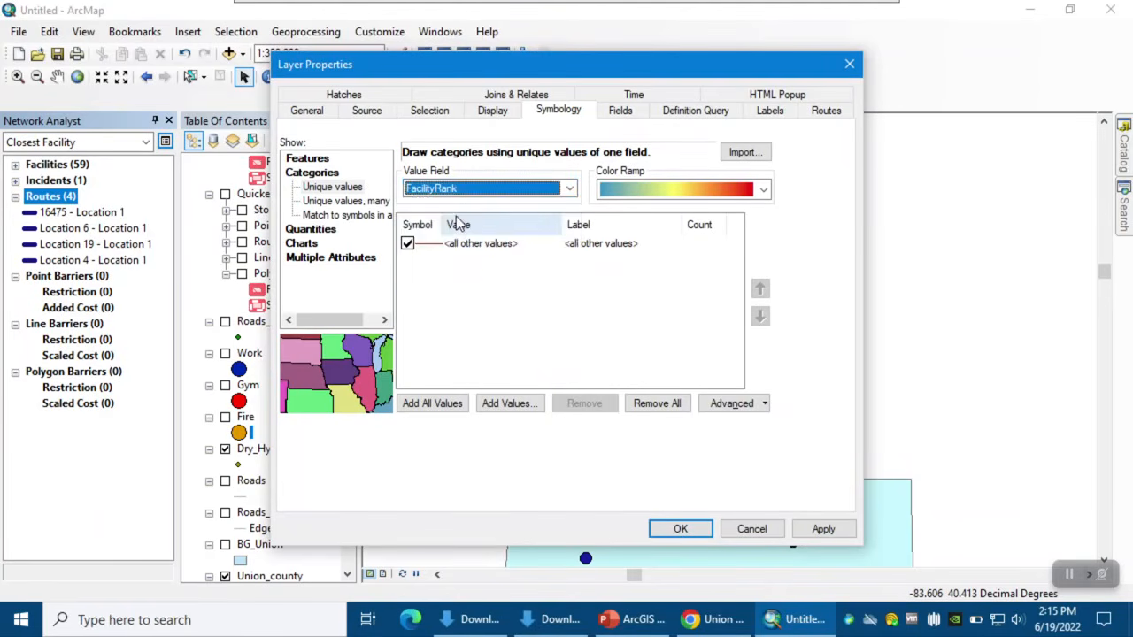
{"action": "left_click", "coordinate": [431, 406]}
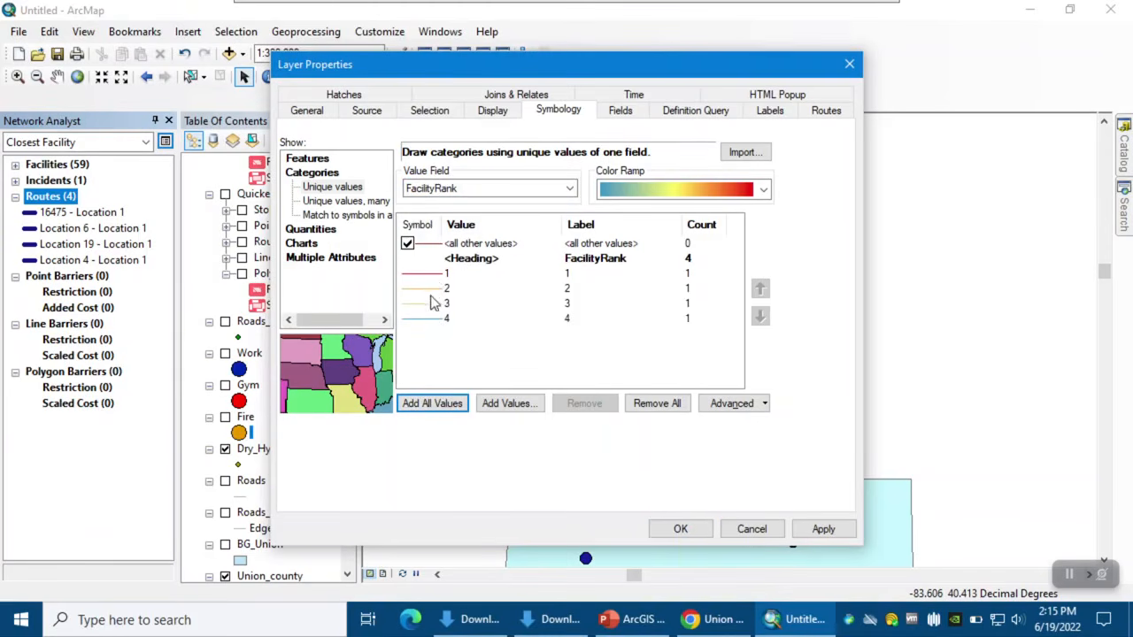
Set the line width of all route rank symbols to 4 and apply the symbology.
{"action": "left_click", "coordinate": [421, 229]}
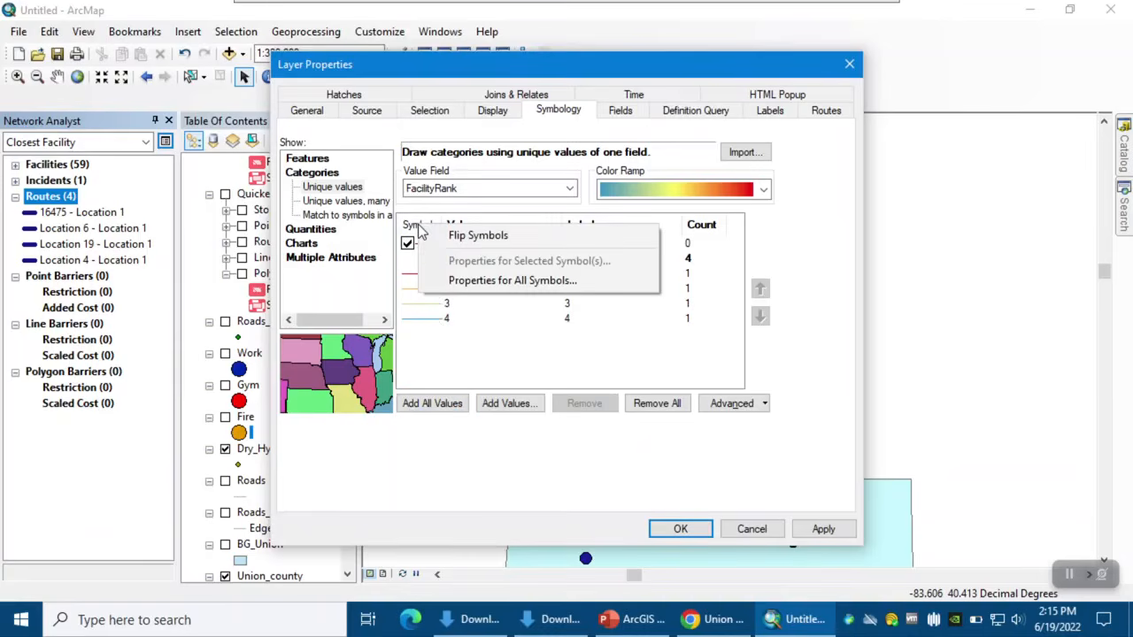
{"action": "left_click", "coordinate": [464, 281]}
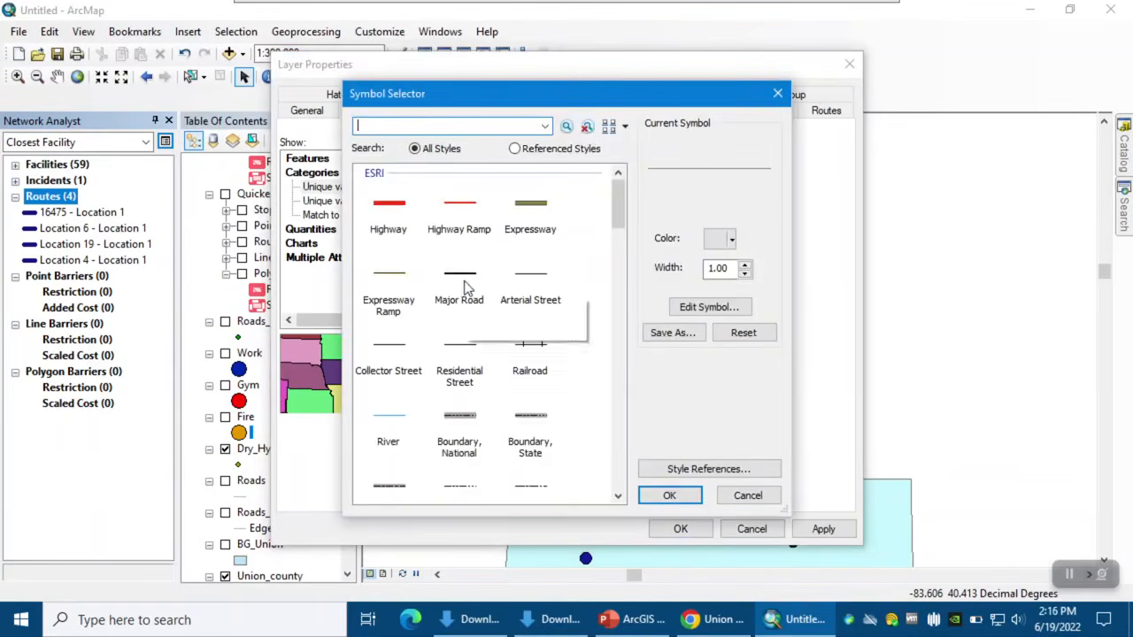
{"action": "left_click", "coordinate": [745, 264]}
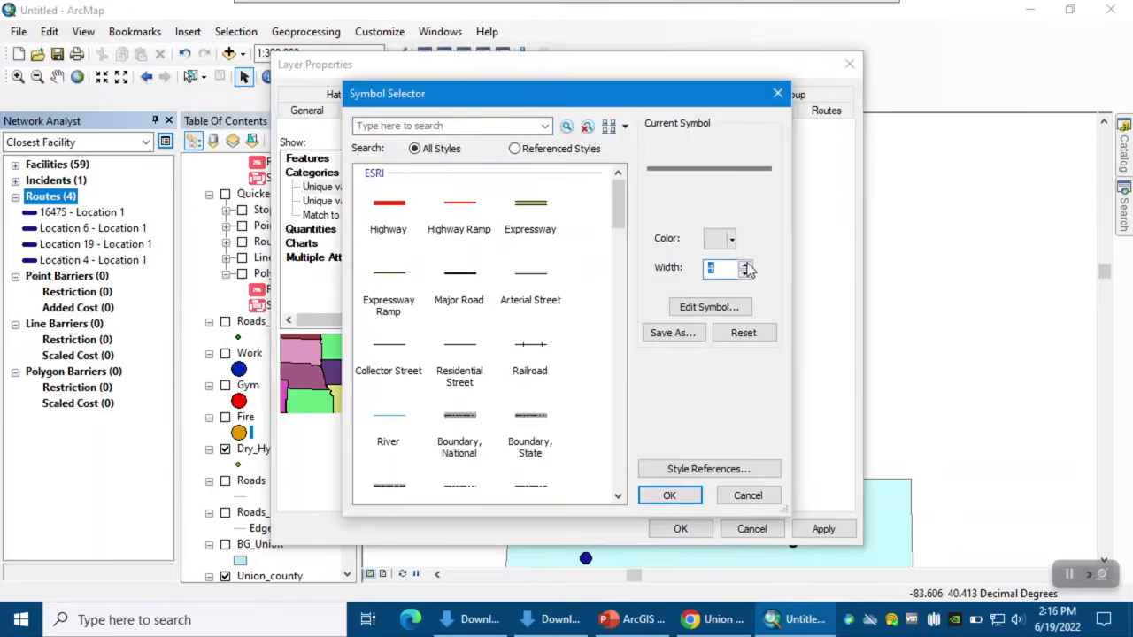
{"action": "left_click", "coordinate": [672, 497]}
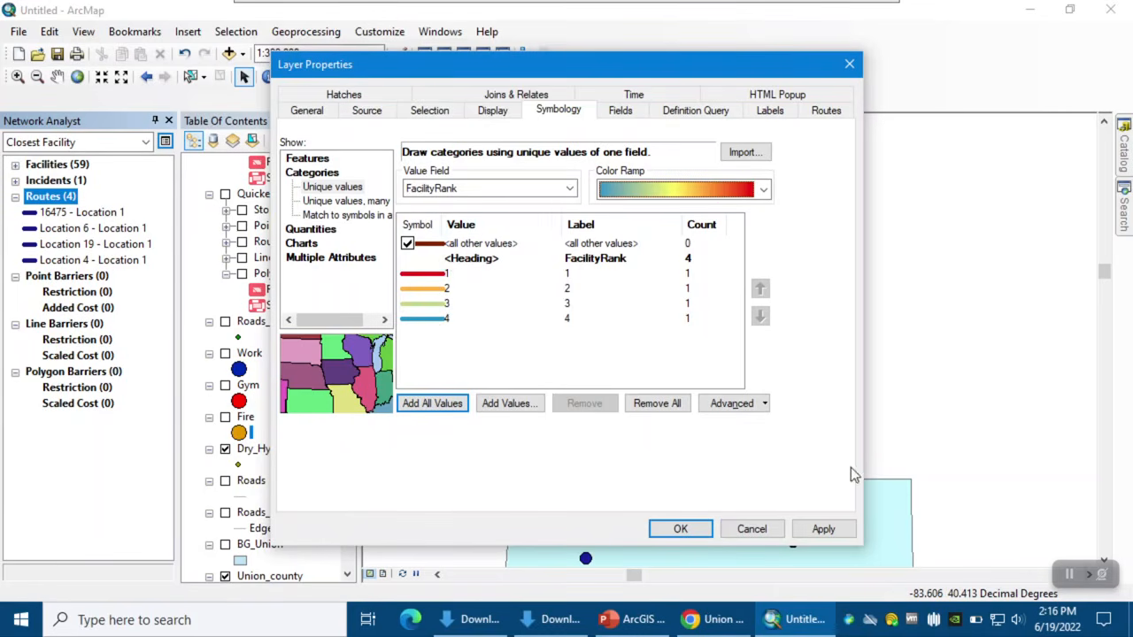
{"action": "left_click", "coordinate": [823, 528]}
{"action": "left_click", "coordinate": [679, 528]}
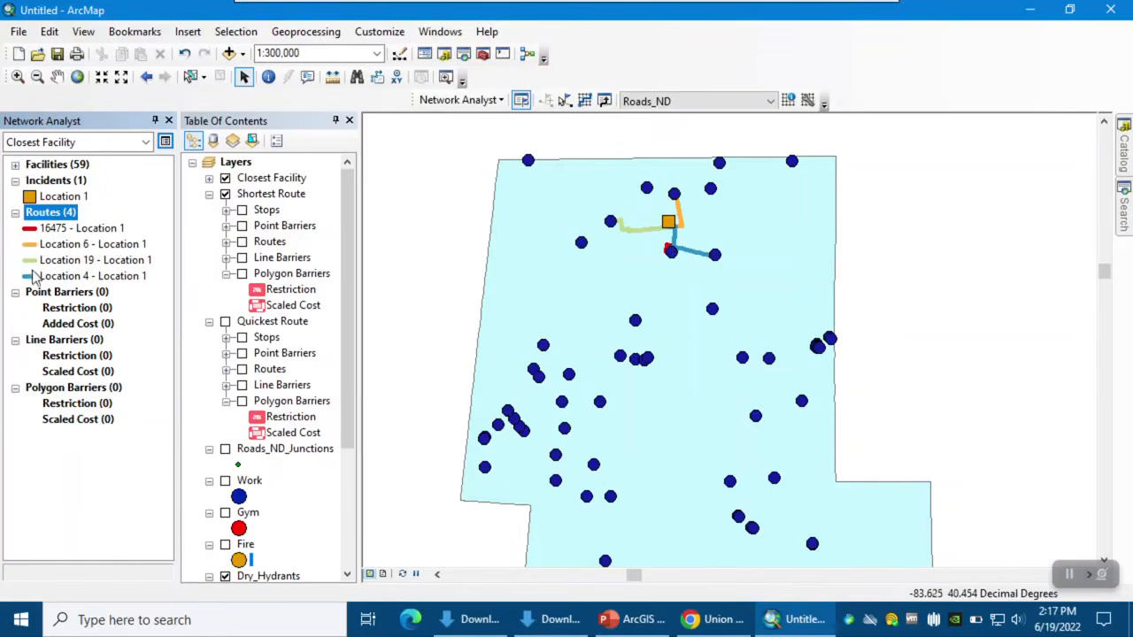
{"action": "right_click", "coordinate": [60, 220]}
{"action": "left_click", "coordinate": [114, 452]}
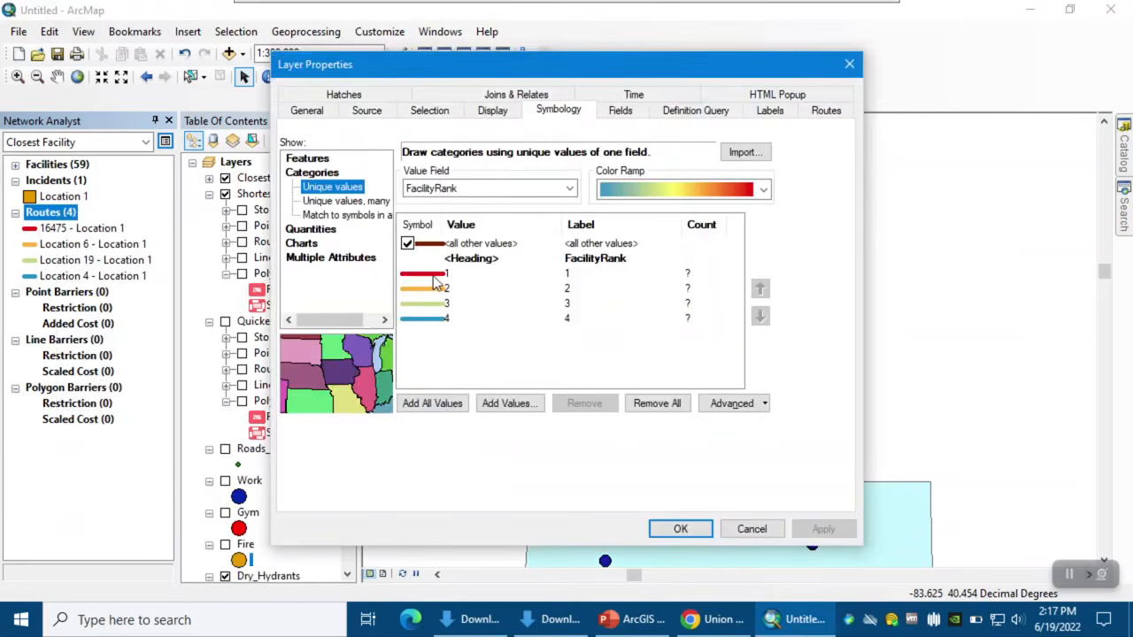
{"action": "left_click", "coordinate": [433, 281]}
{"action": "double_click", "coordinate": [418, 279]}
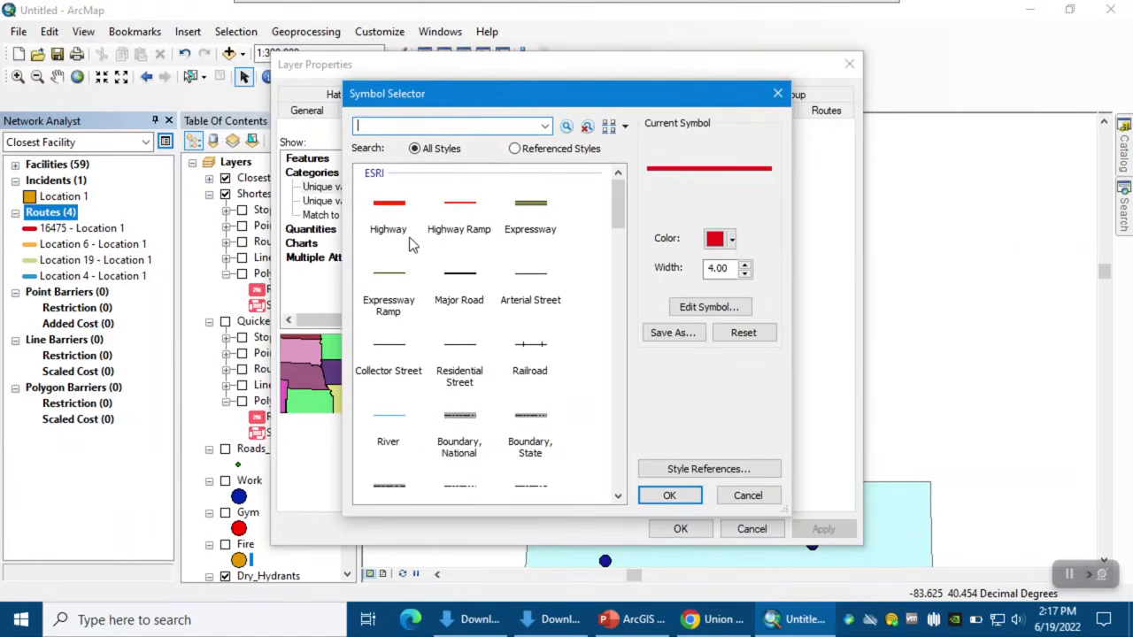
{"action": "left_click", "coordinate": [731, 240]}
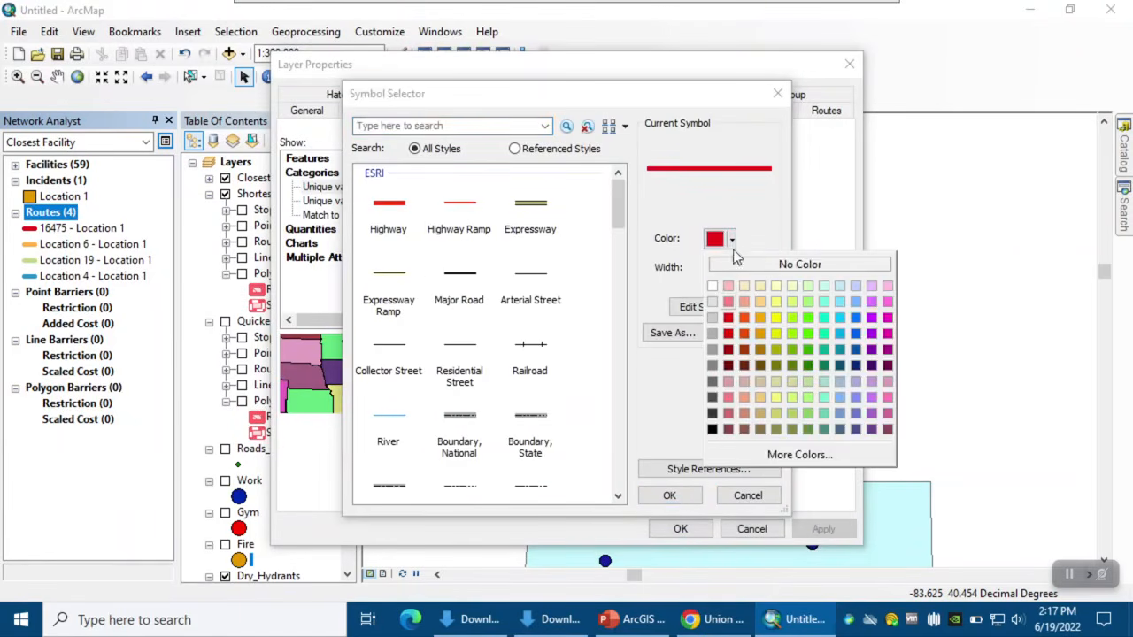
{"action": "left_click", "coordinate": [646, 99]}
{"action": "left_click_drag", "start_coordinate": [601, 100], "coordinate": [598, 206]}
{"action": "left_click", "coordinate": [619, 202]}
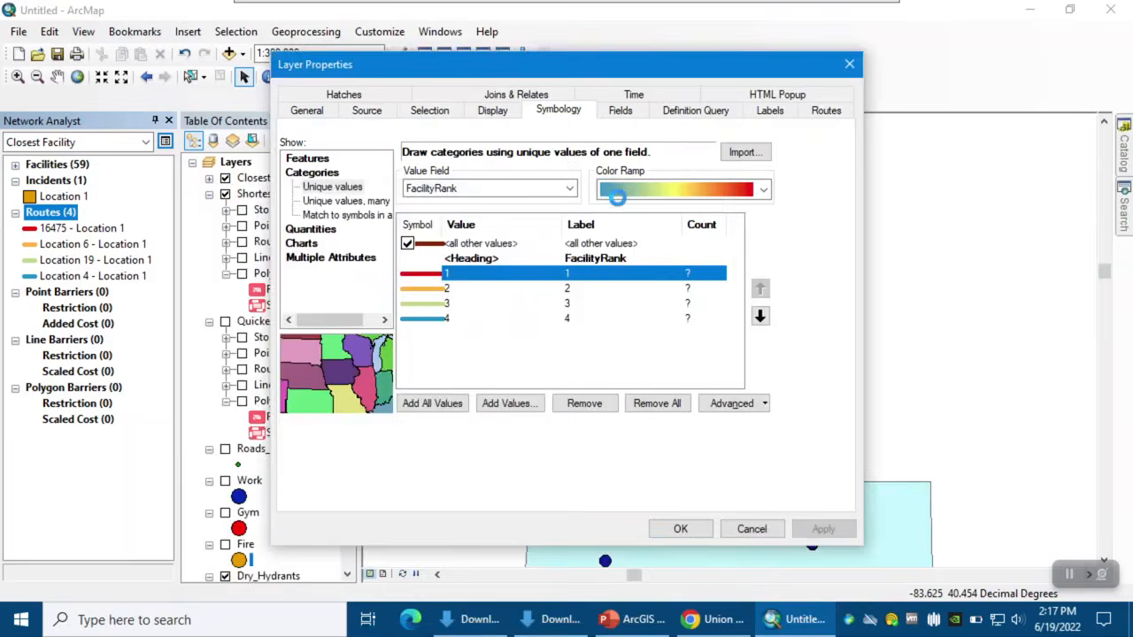
{"action": "left_click", "coordinate": [848, 64]}
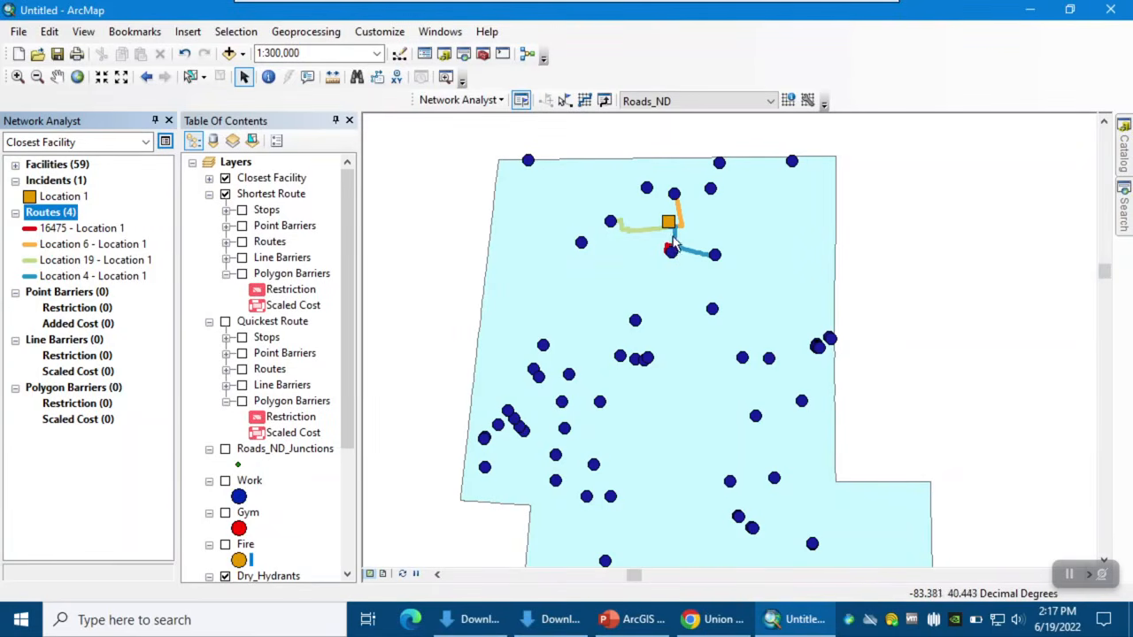
Inspect the attributes of the 16475 - Location 1 route, including its total length and minutes.
{"action": "scroll", "coordinate": [678, 240], "scroll_direction": "down", "scroll_amount": 1}
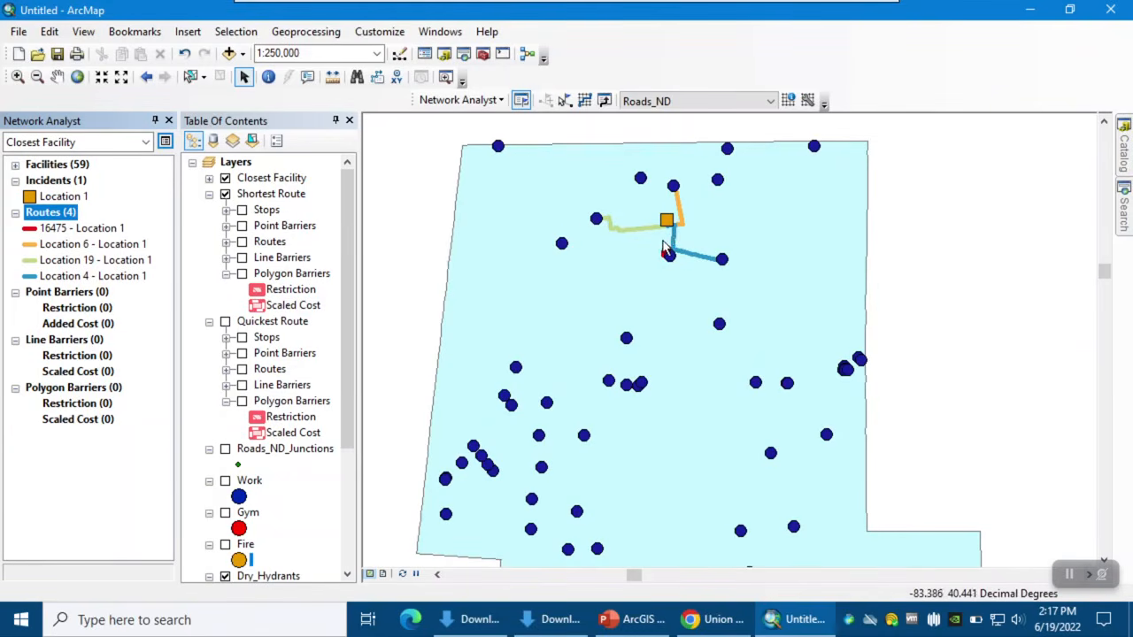
{"action": "scroll", "coordinate": [671, 230], "scroll_direction": "down", "scroll_amount": 1}
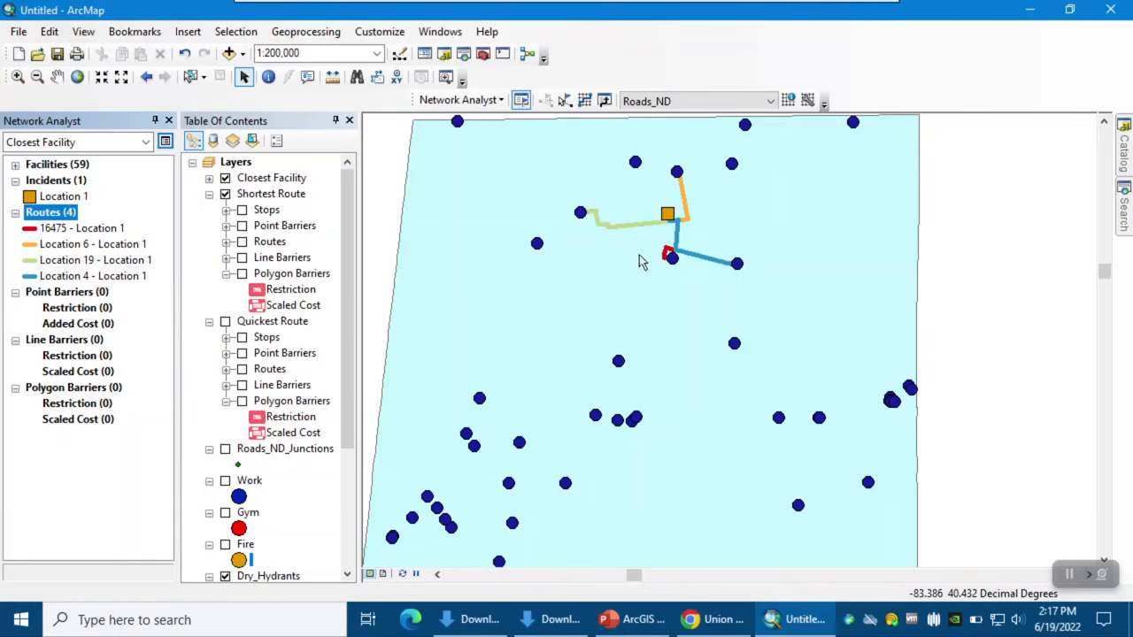
{"action": "double_click", "coordinate": [36, 232]}
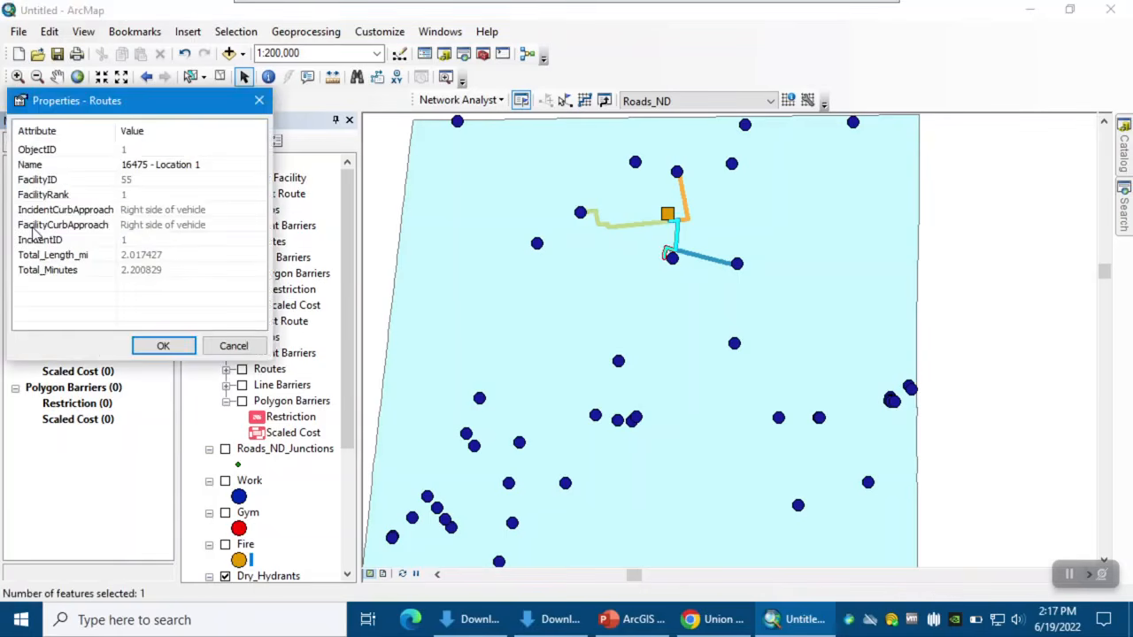
{"action": "left_click", "coordinate": [232, 346]}
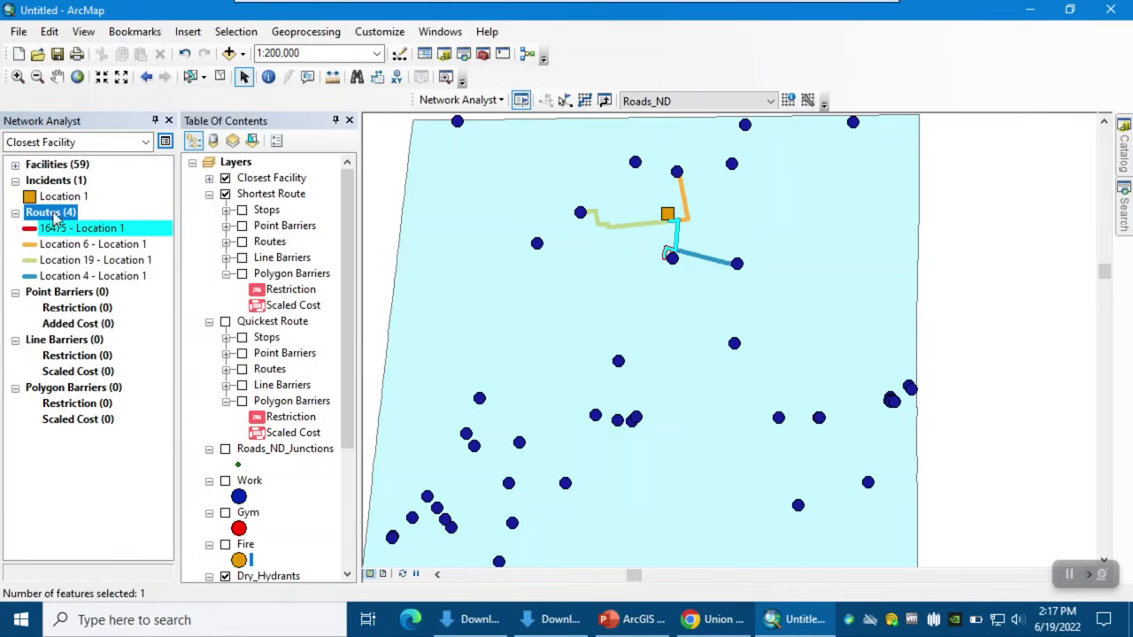
Change the FacilityRank 1 route symbol to the Highway style in black with width 3.40 and apply the symbology.
{"action": "right_click", "coordinate": [53, 216]}
{"action": "left_click", "coordinate": [111, 450]}
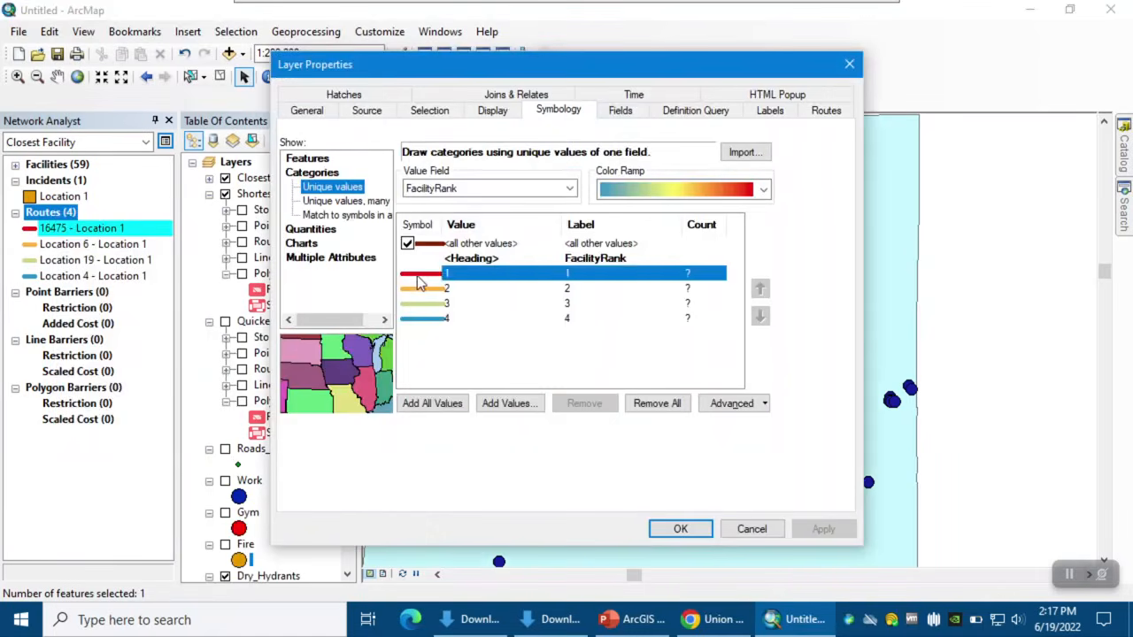
{"action": "double_click", "coordinate": [423, 274]}
{"action": "left_click", "coordinate": [556, 346]}
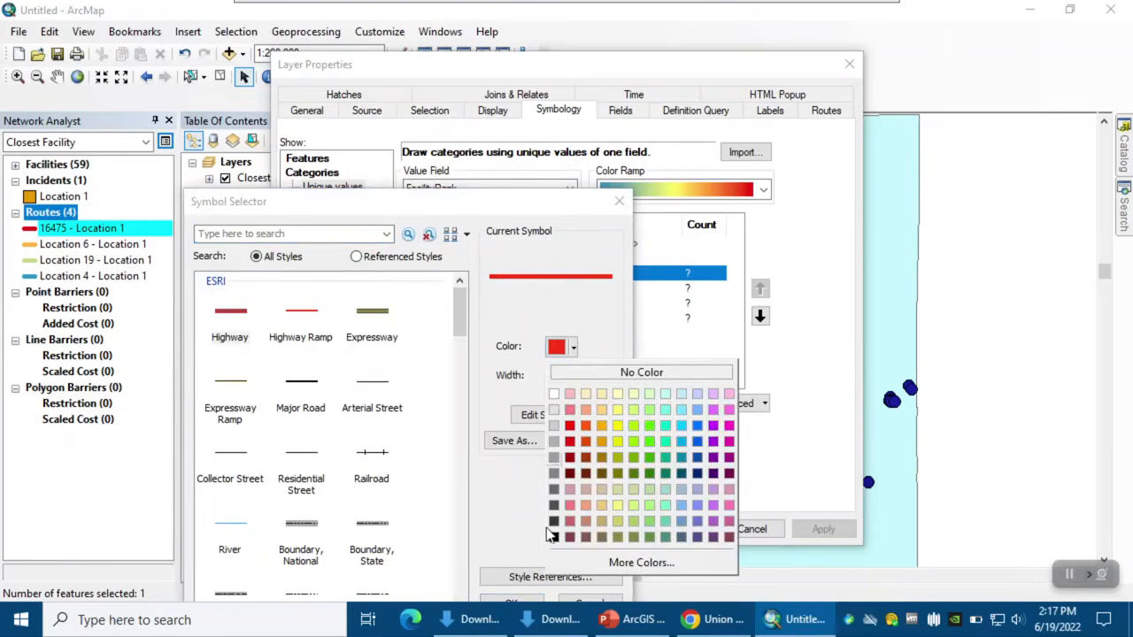
{"action": "left_click", "coordinate": [555, 539]}
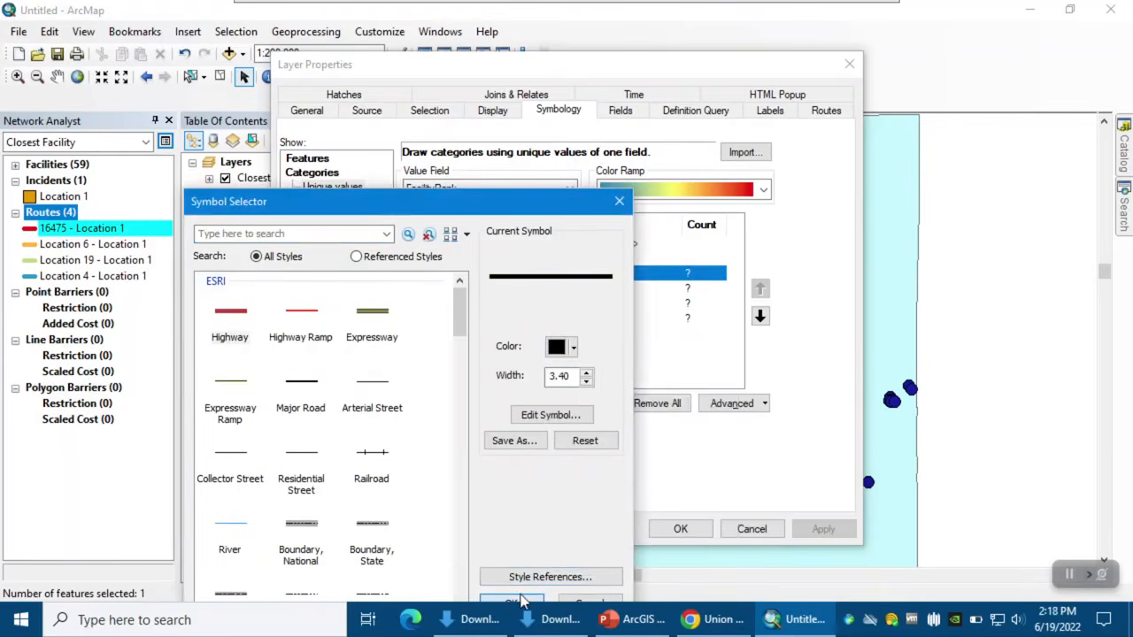
{"action": "left_click", "coordinate": [522, 601]}
{"action": "left_click", "coordinate": [841, 529]}
{"action": "left_click", "coordinate": [679, 529]}
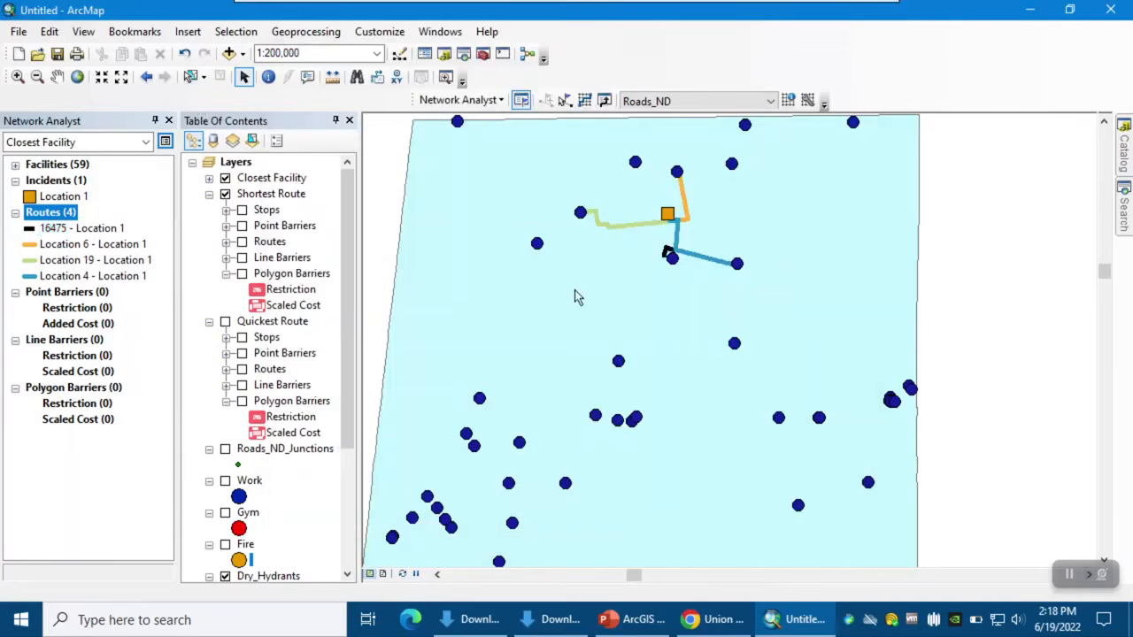
Inspect the attributes of the Location 4 - Location 1 route where it overlaps the black route.
{"action": "scroll", "coordinate": [742, 339], "scroll_direction": "down", "scroll_amount": 1}
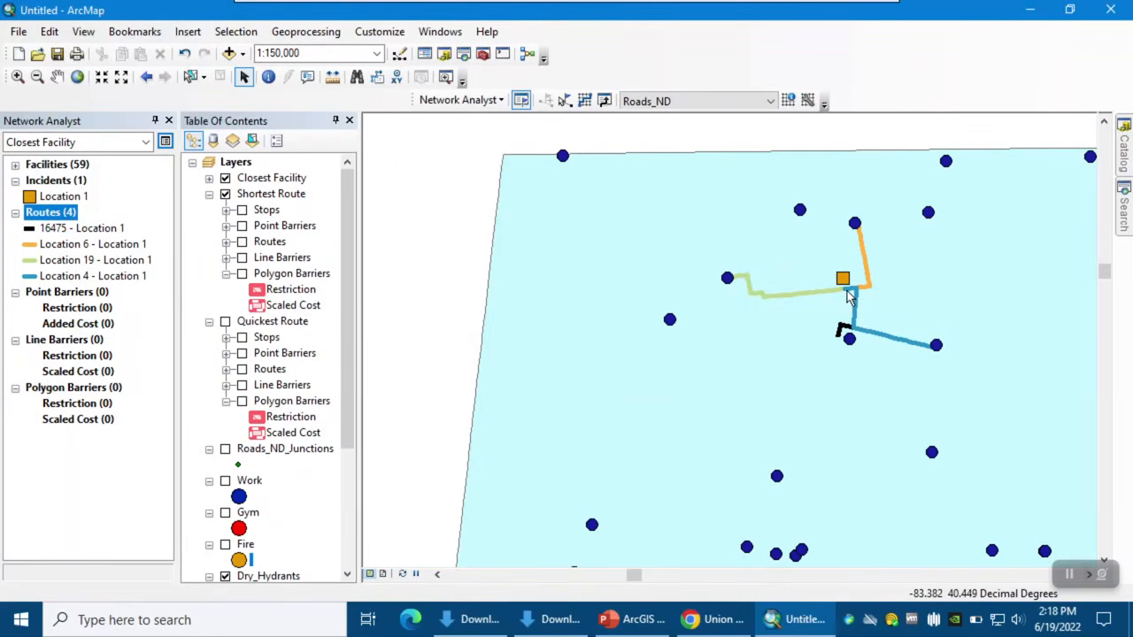
{"action": "double_click", "coordinate": [89, 276]}
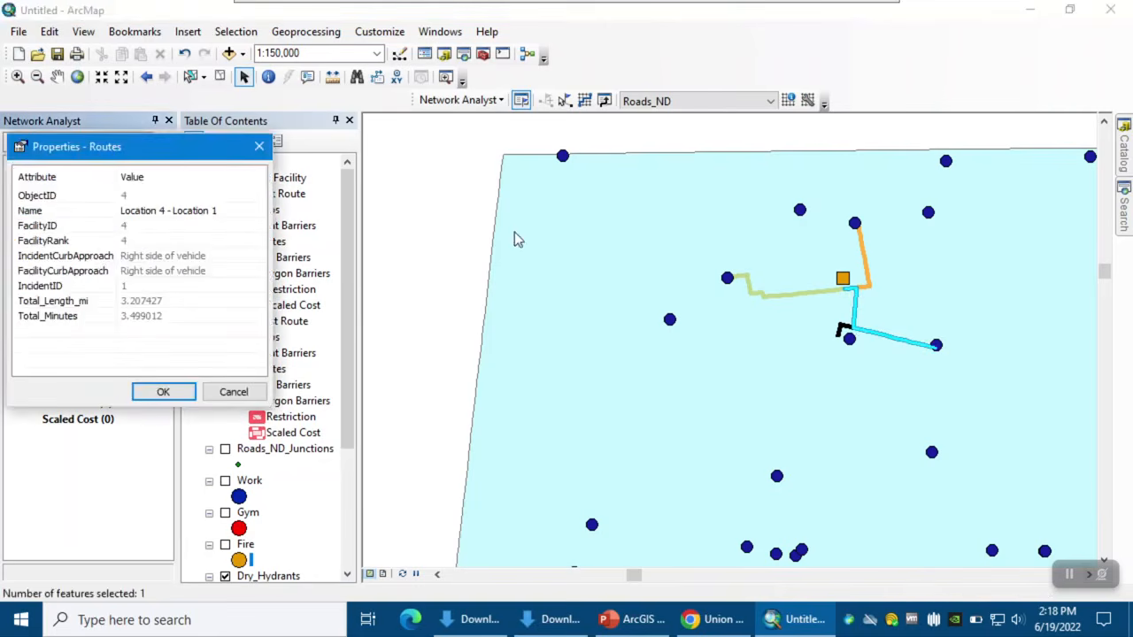
{"action": "left_click", "coordinate": [232, 392]}
Set the line width of the FacilityRank 4 route symbol to 1, apply the symbology, and clear the selected route.
{"action": "right_click", "coordinate": [38, 213]}
{"action": "left_click", "coordinate": [127, 451]}
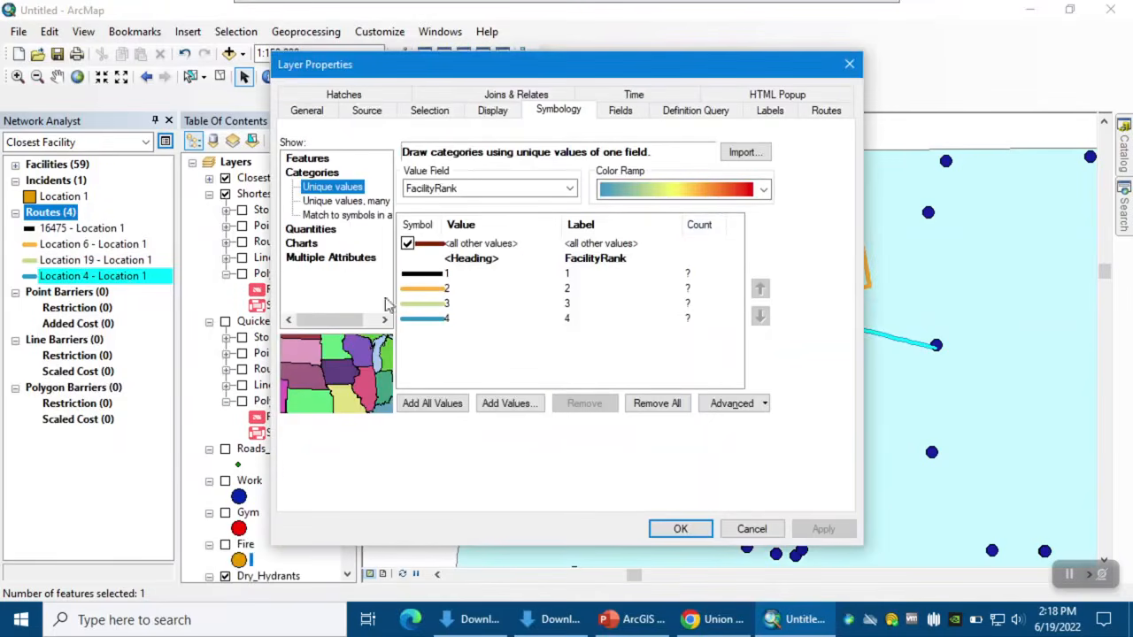
{"action": "double_click", "coordinate": [415, 320]}
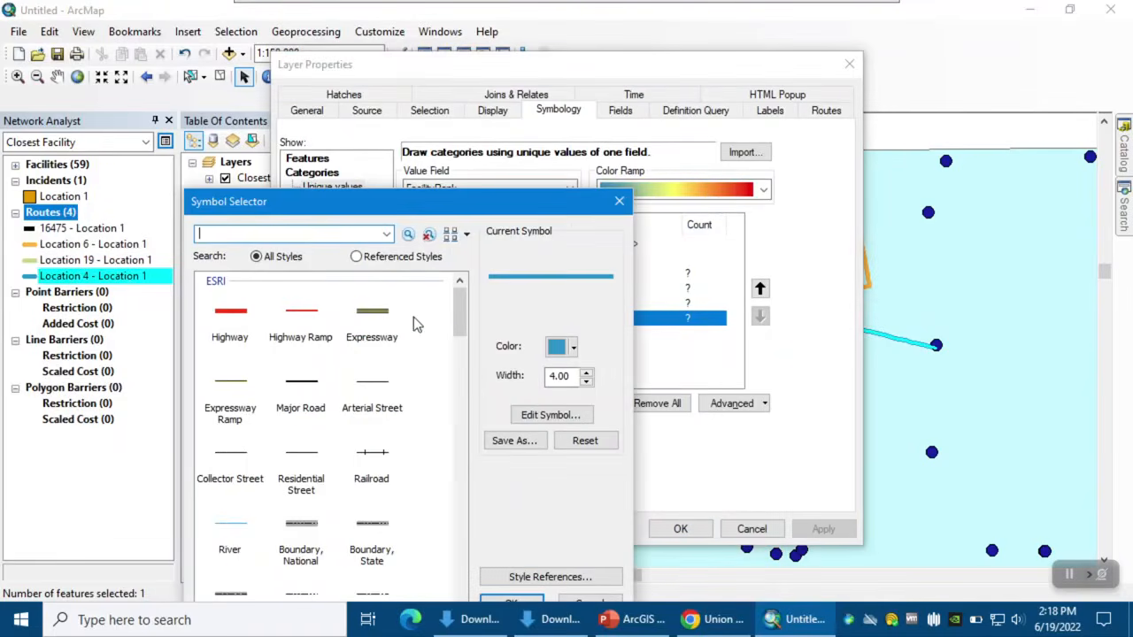
{"action": "left_click", "coordinate": [586, 381]}
{"action": "left_click", "coordinate": [586, 381]}
{"action": "left_click", "coordinate": [586, 381]}
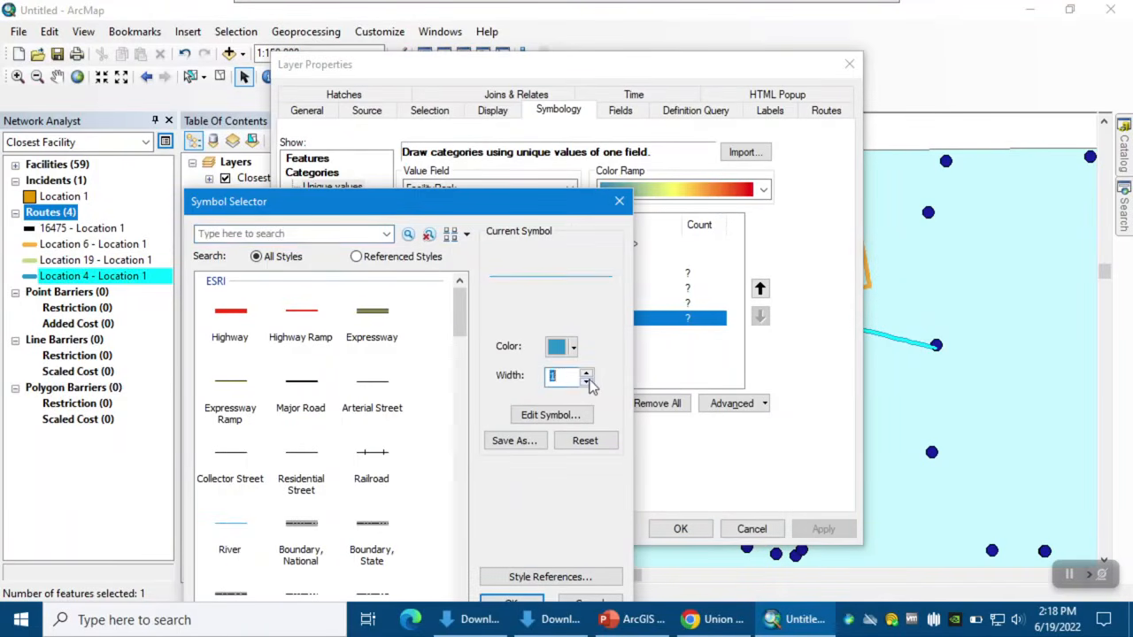
{"action": "left_click", "coordinate": [511, 605]}
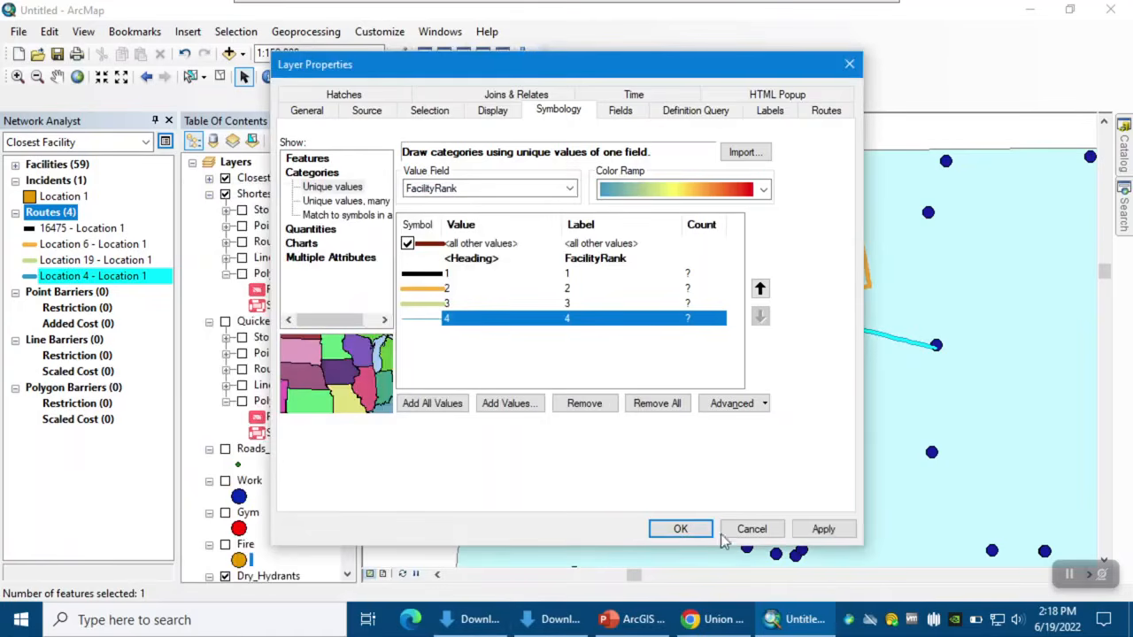
{"action": "left_click", "coordinate": [825, 528]}
{"action": "left_click", "coordinate": [680, 529]}
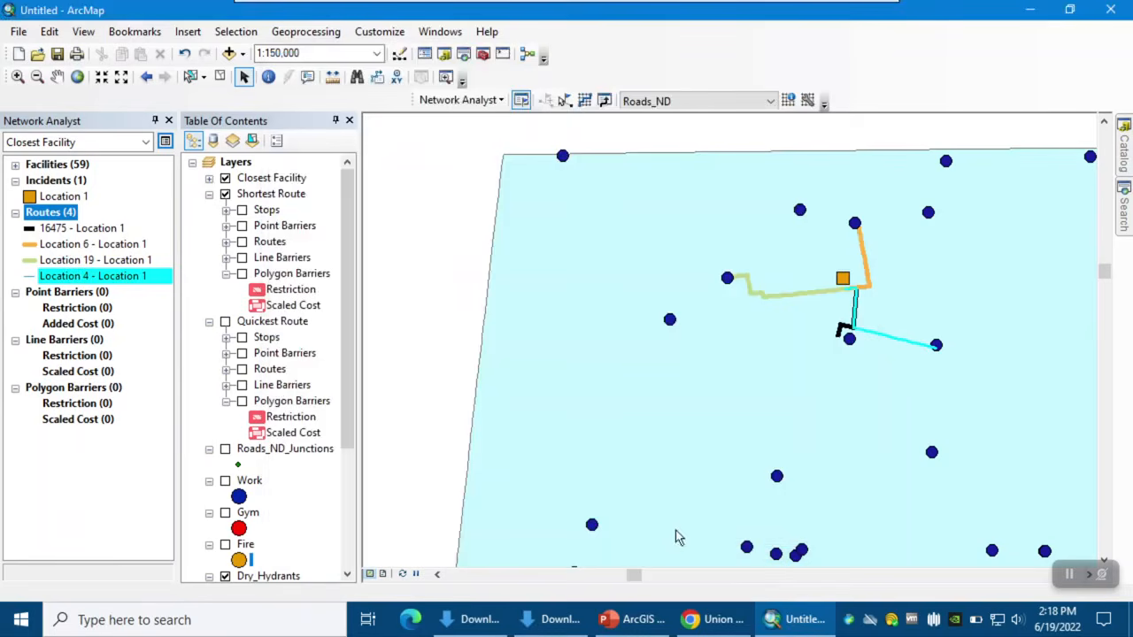
{"action": "left_click", "coordinate": [223, 78]}
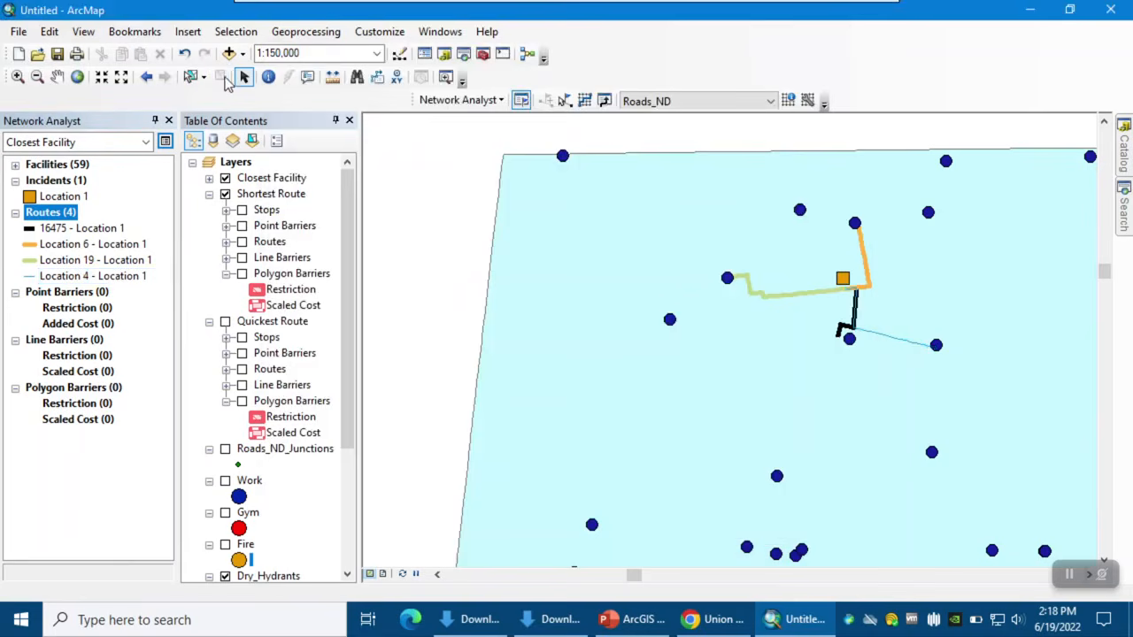
Review the driving directions for the 16475 - Location 1 route, checking its total time and distance.
{"action": "scroll", "coordinate": [868, 354], "scroll_direction": "down", "scroll_amount": 1}
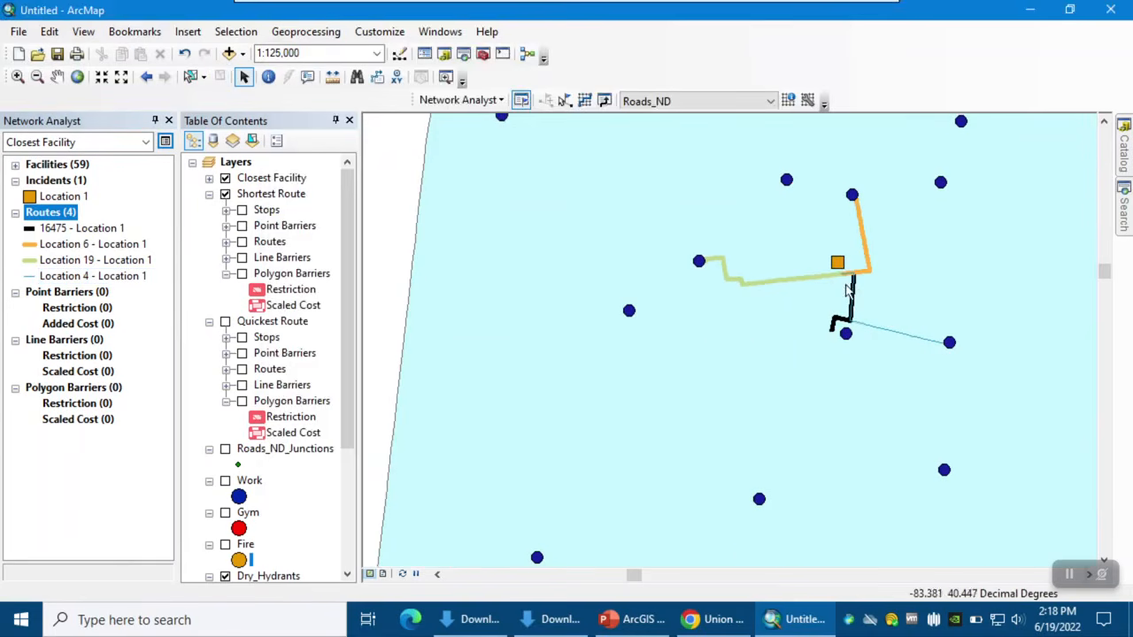
{"action": "scroll", "coordinate": [857, 281], "scroll_direction": "down", "scroll_amount": 1}
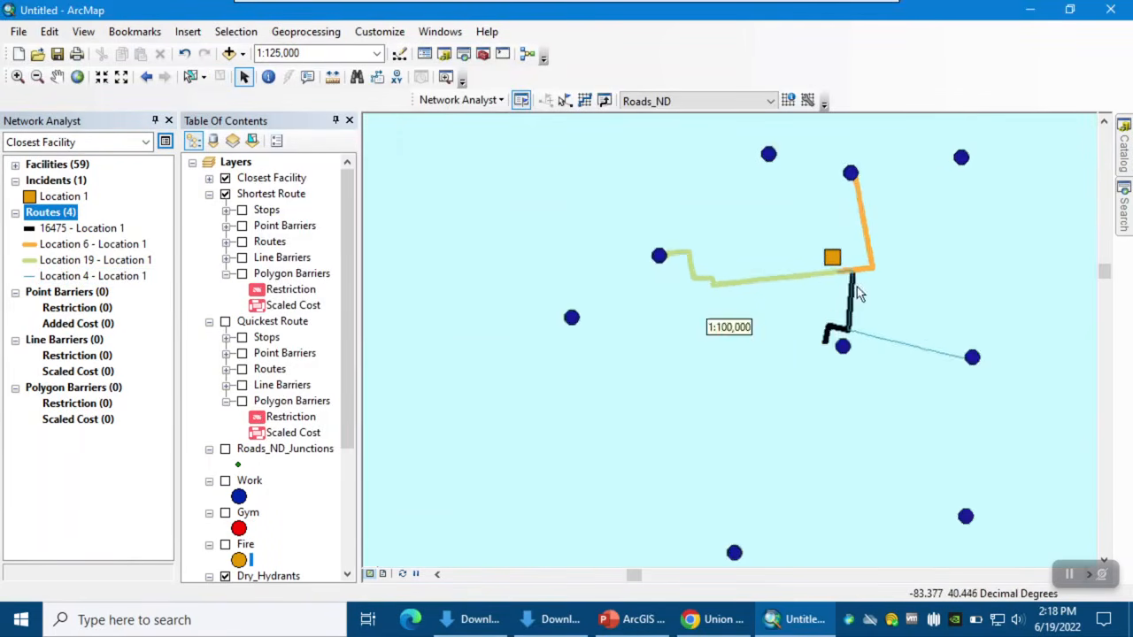
{"action": "scroll", "coordinate": [857, 301], "scroll_direction": "up", "scroll_amount": 4}
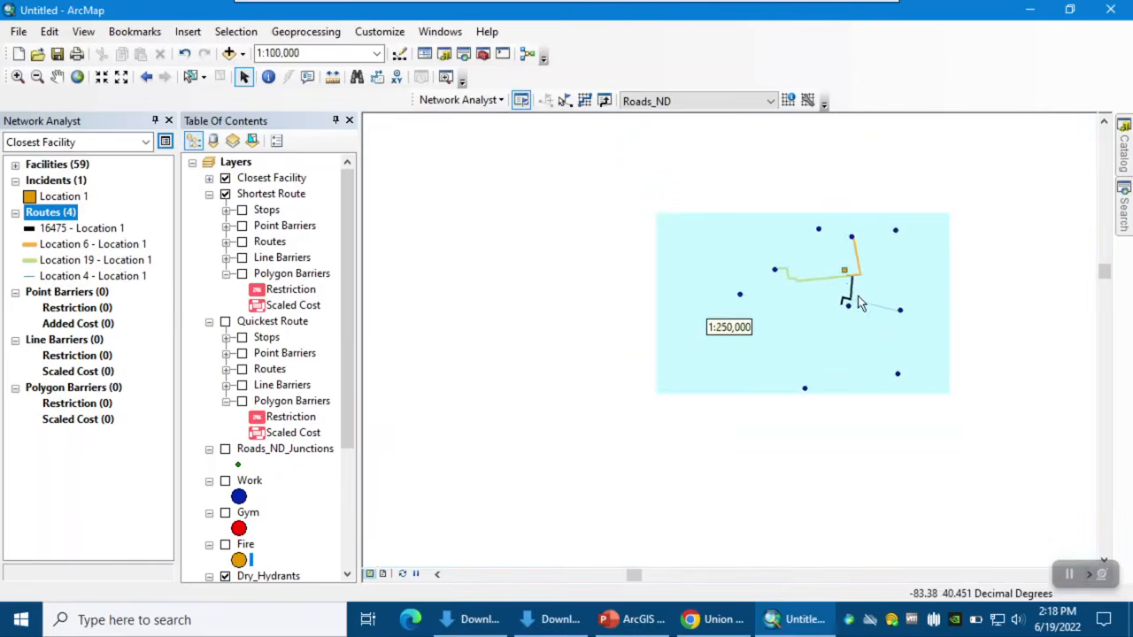
{"action": "scroll", "coordinate": [851, 292], "scroll_direction": "down", "scroll_amount": 1}
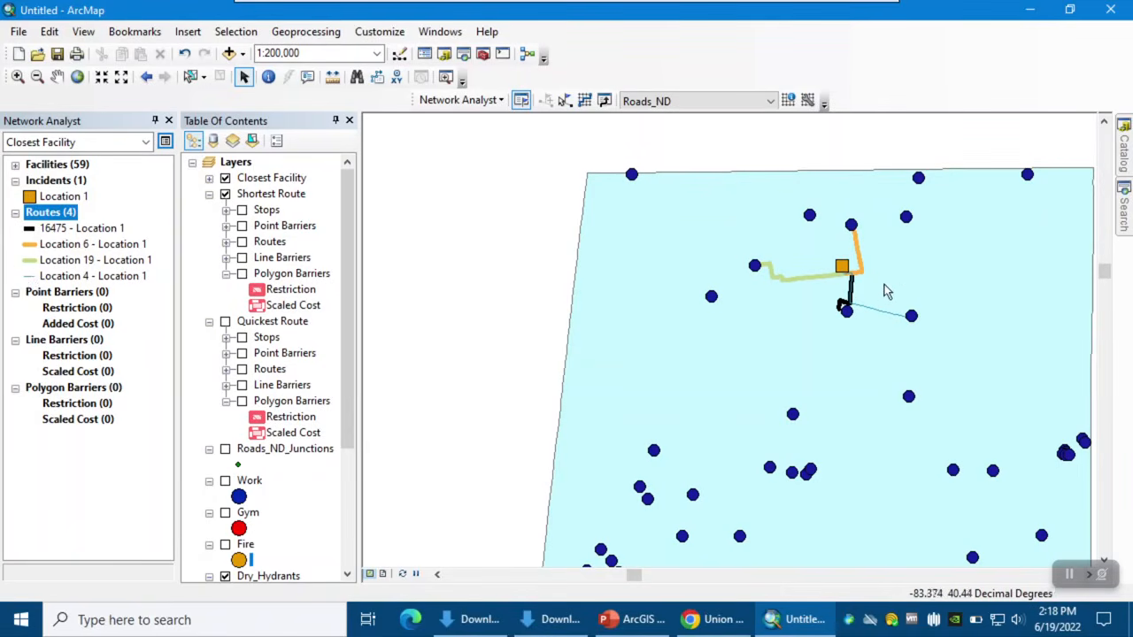
{"action": "right_click", "coordinate": [46, 214]}
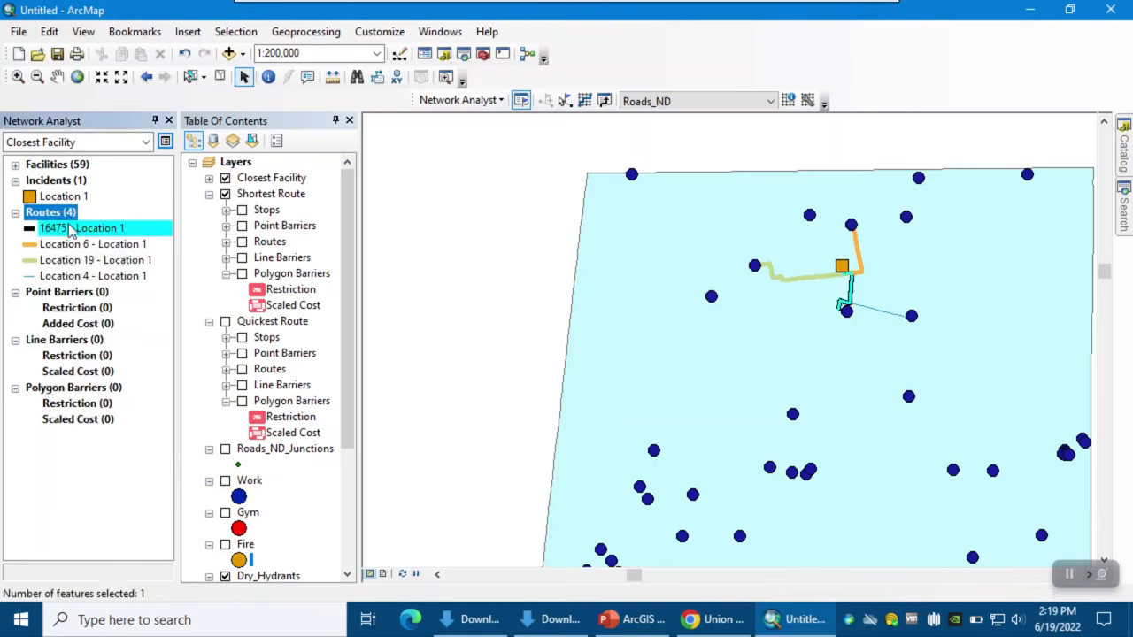
{"action": "right_click", "coordinate": [73, 229]}
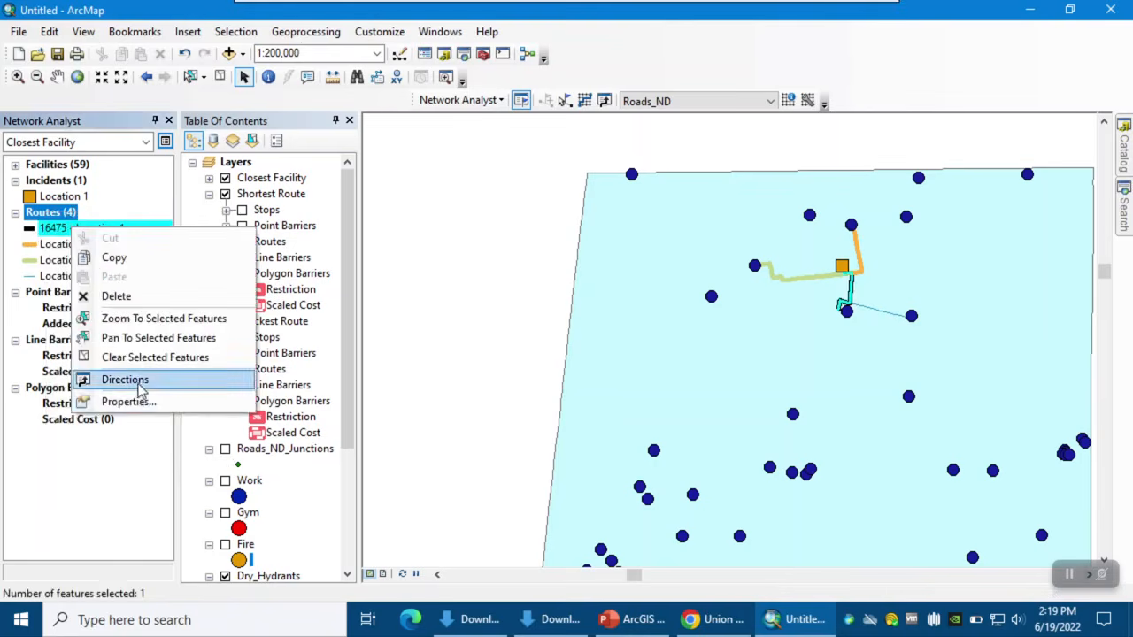
{"action": "left_click", "coordinate": [131, 379]}
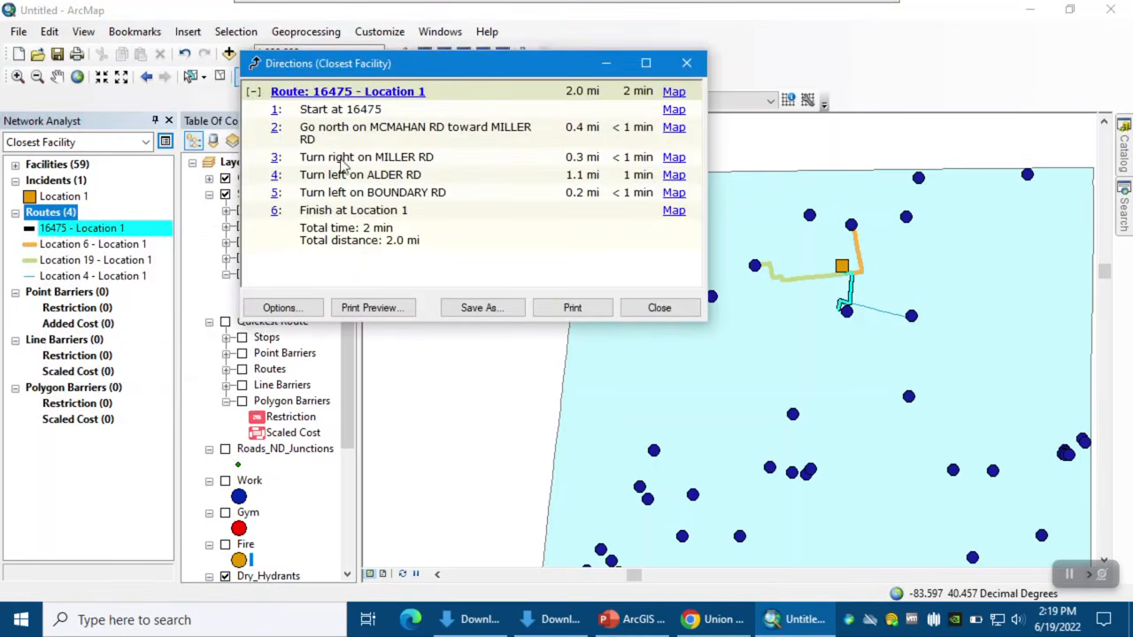
{"action": "left_click_drag", "start_coordinate": [630, 95], "coordinate": [653, 93]}
{"action": "left_click_drag", "start_coordinate": [568, 91], "coordinate": [605, 88]}
{"action": "left_click", "coordinate": [662, 308]}
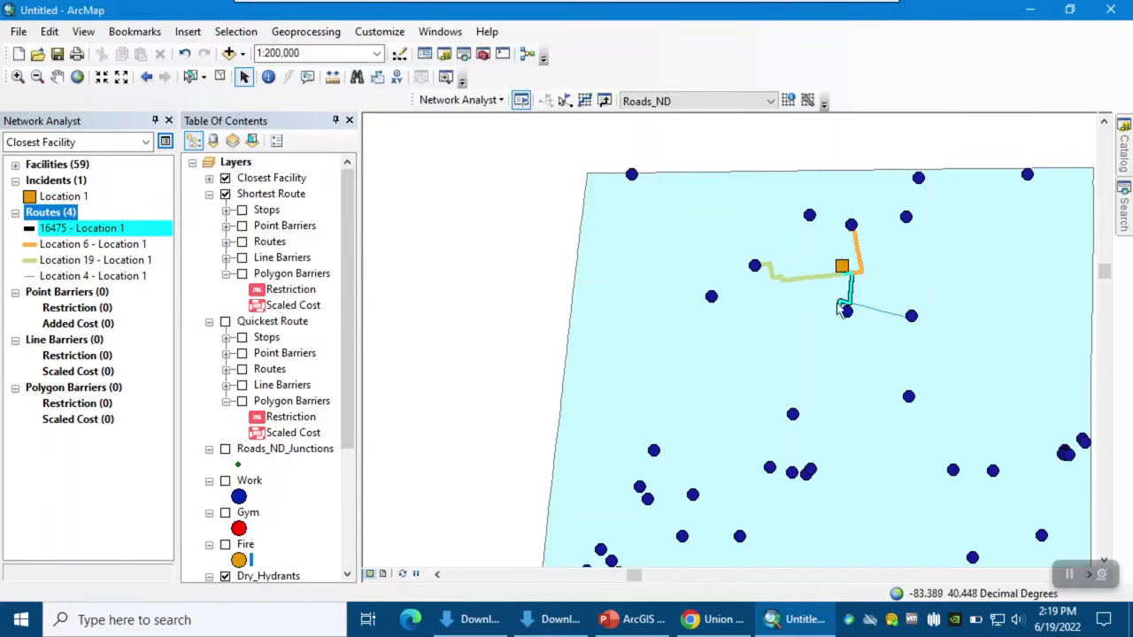
Review the driving directions for the Location 4 - Location 1 route, checking its total time and distance.
{"action": "left_click", "coordinate": [37, 280]}
{"action": "right_click", "coordinate": [31, 285]}
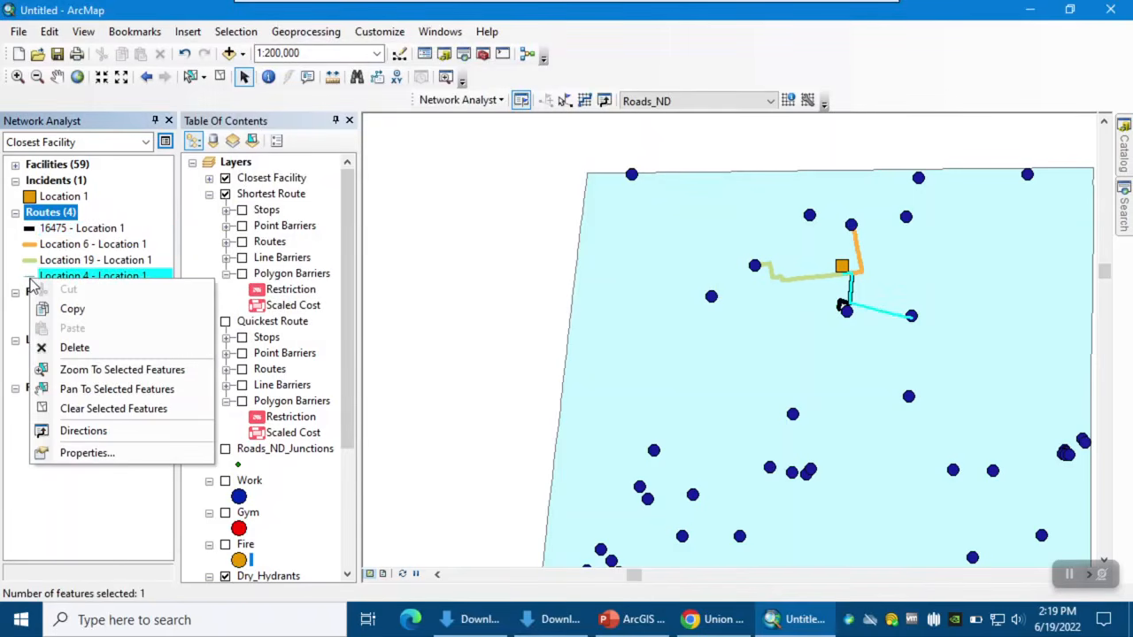
{"action": "left_click", "coordinate": [85, 430]}
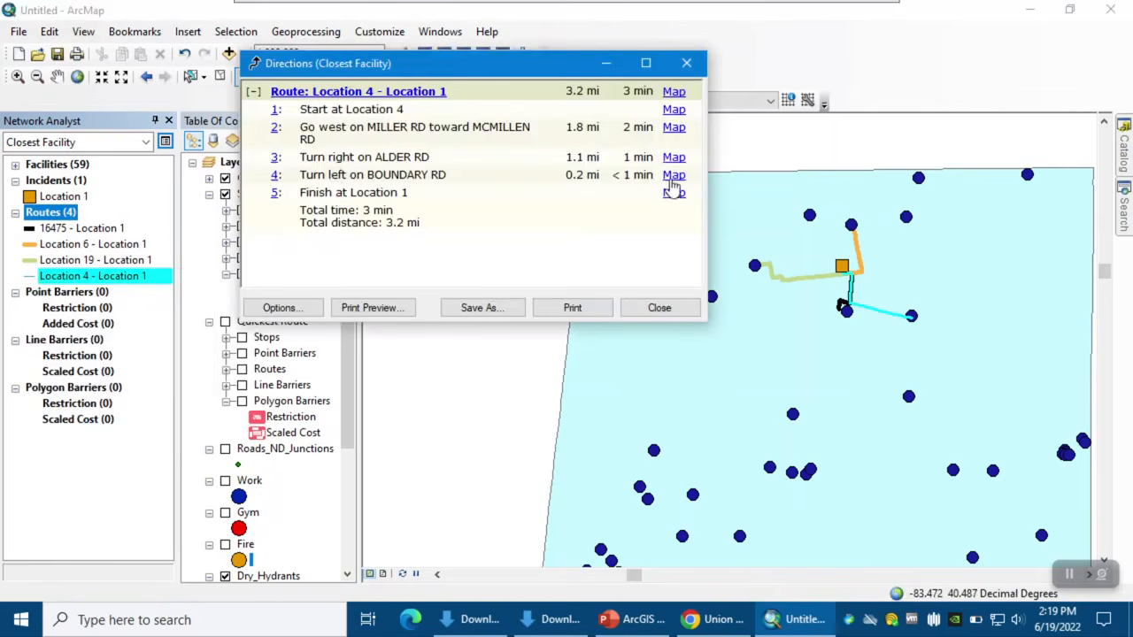
{"action": "left_click_drag", "start_coordinate": [621, 92], "coordinate": [647, 92]}
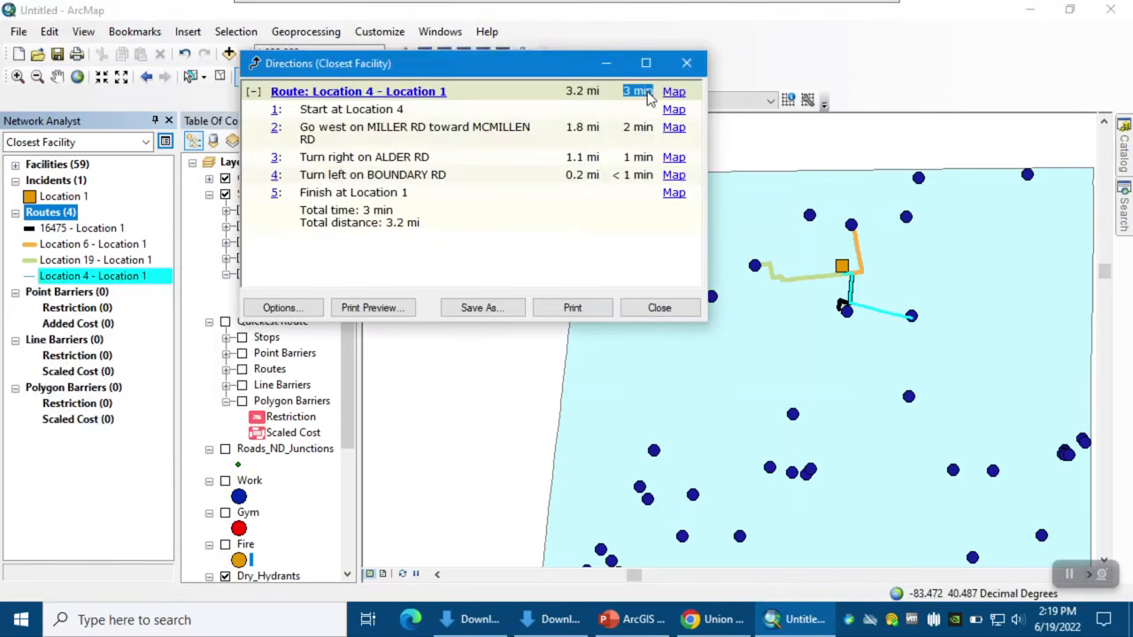
{"action": "left_click_drag", "start_coordinate": [567, 94], "coordinate": [600, 94]}
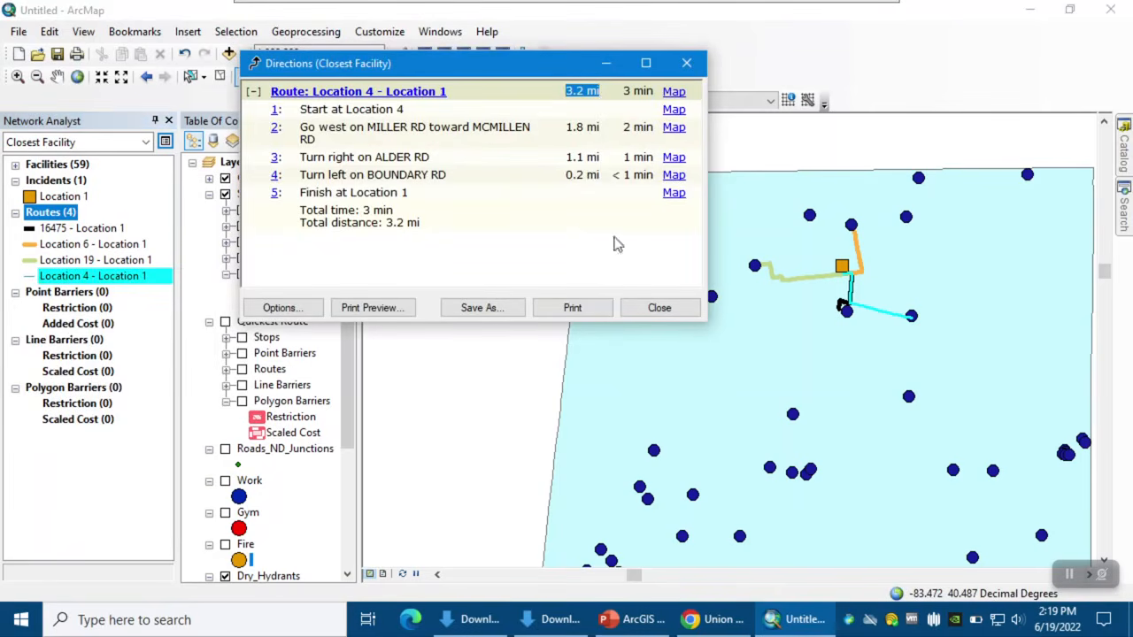
{"action": "left_click", "coordinate": [658, 308]}
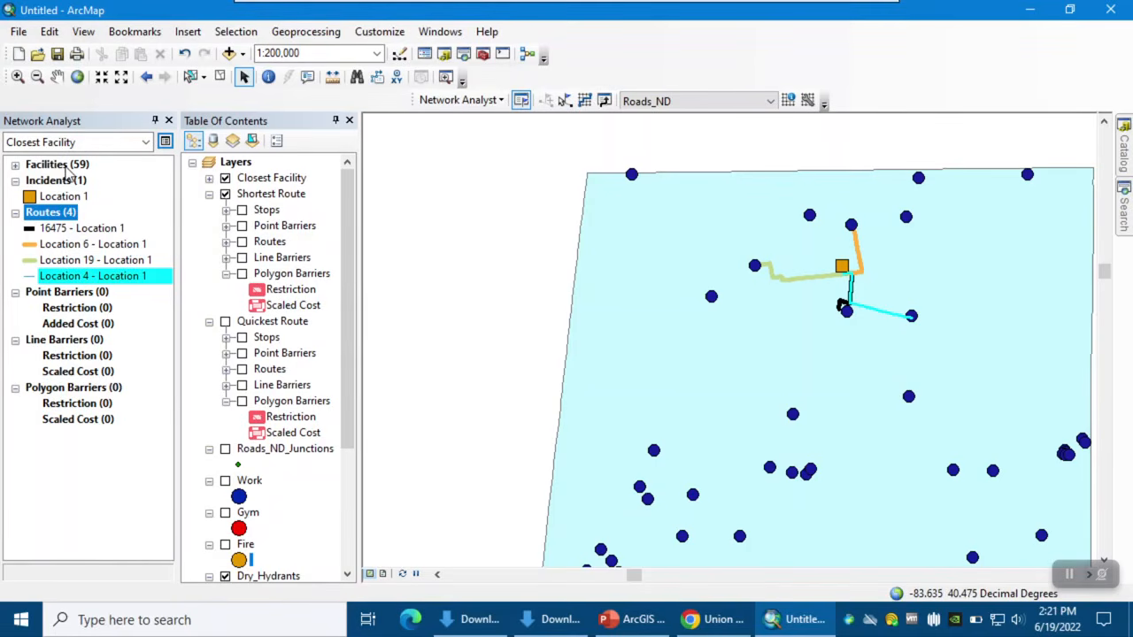
Bring up the available Network Analyst commands.
{"action": "left_click", "coordinate": [494, 100]}
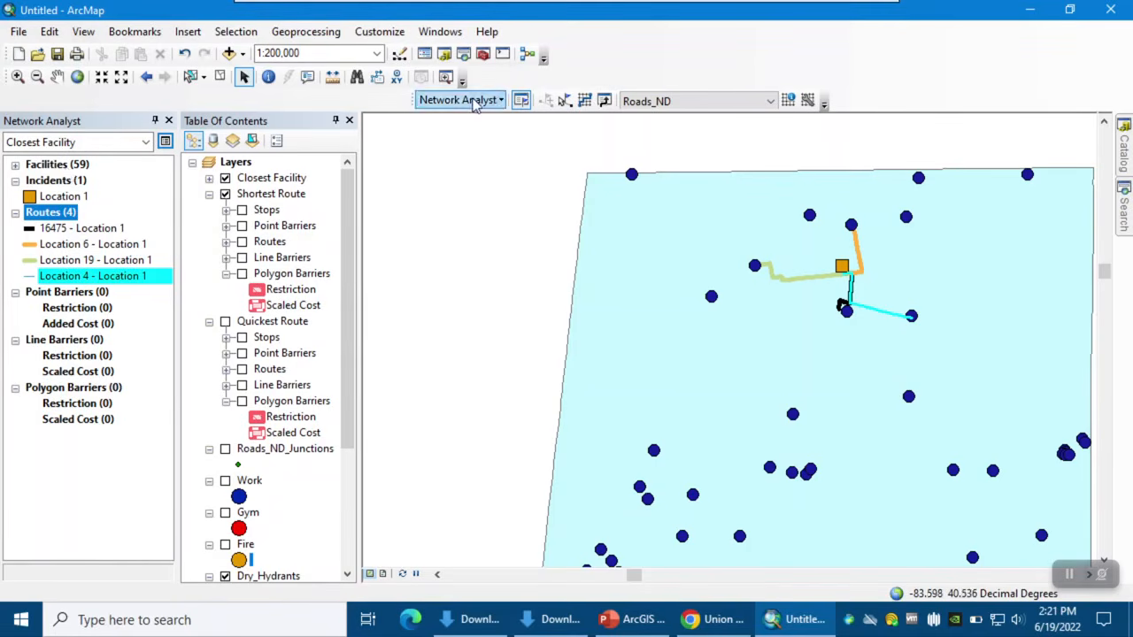